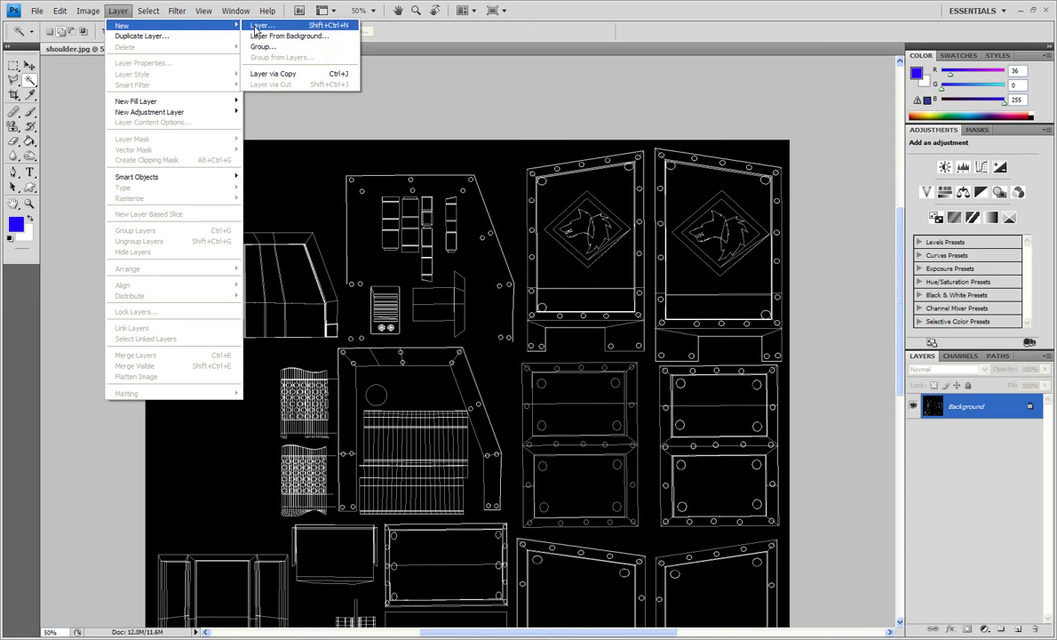
# - Create a new layer named Main Colour above the Background
pyautogui.click(253, 25)
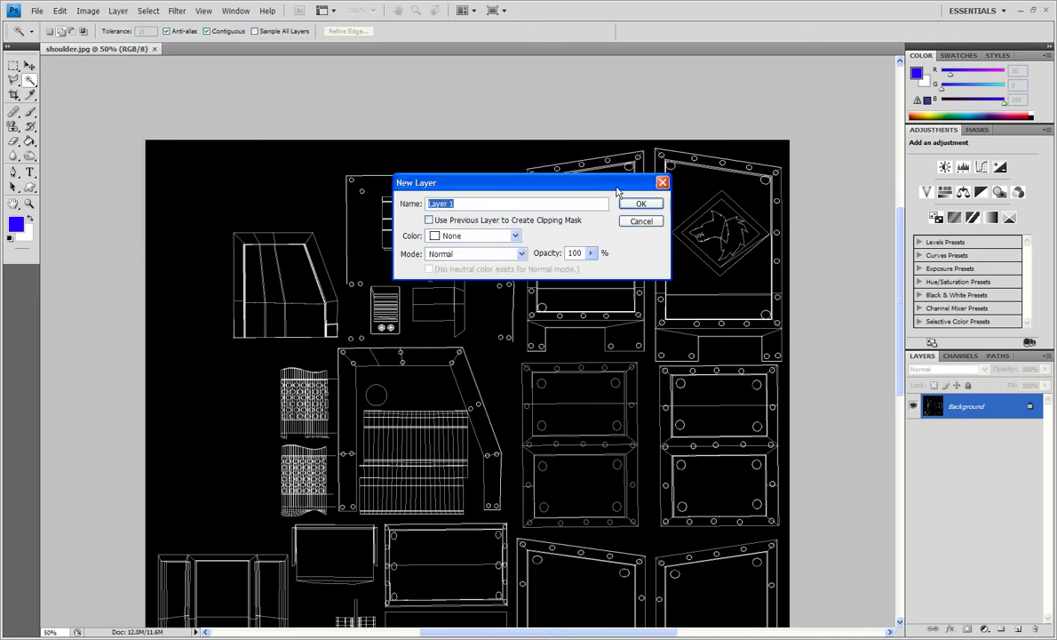
pyautogui.write('Main Colour')
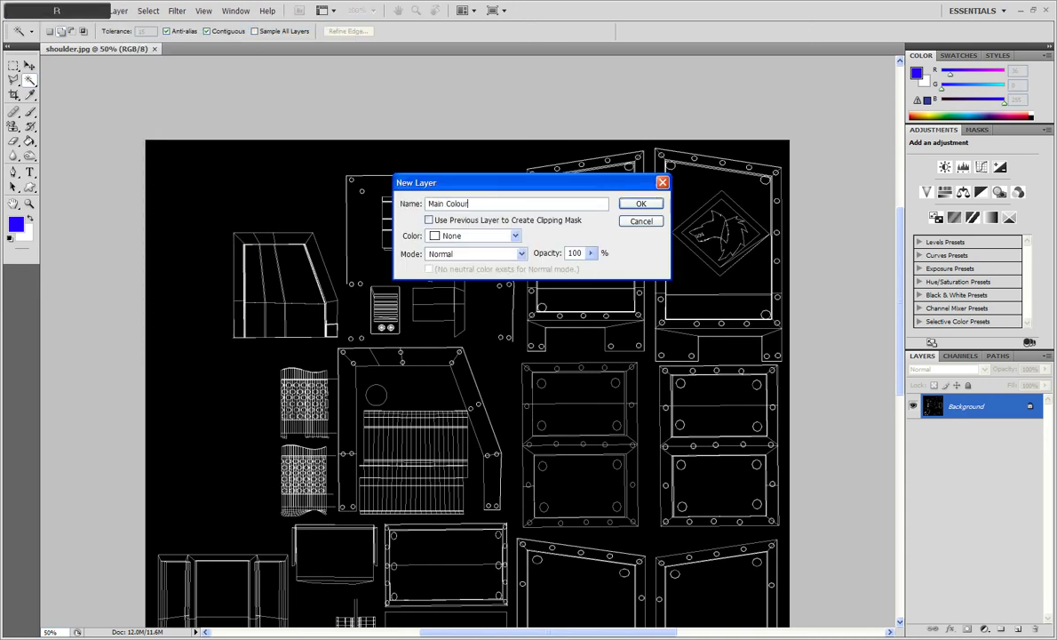
pyautogui.click(640, 203)
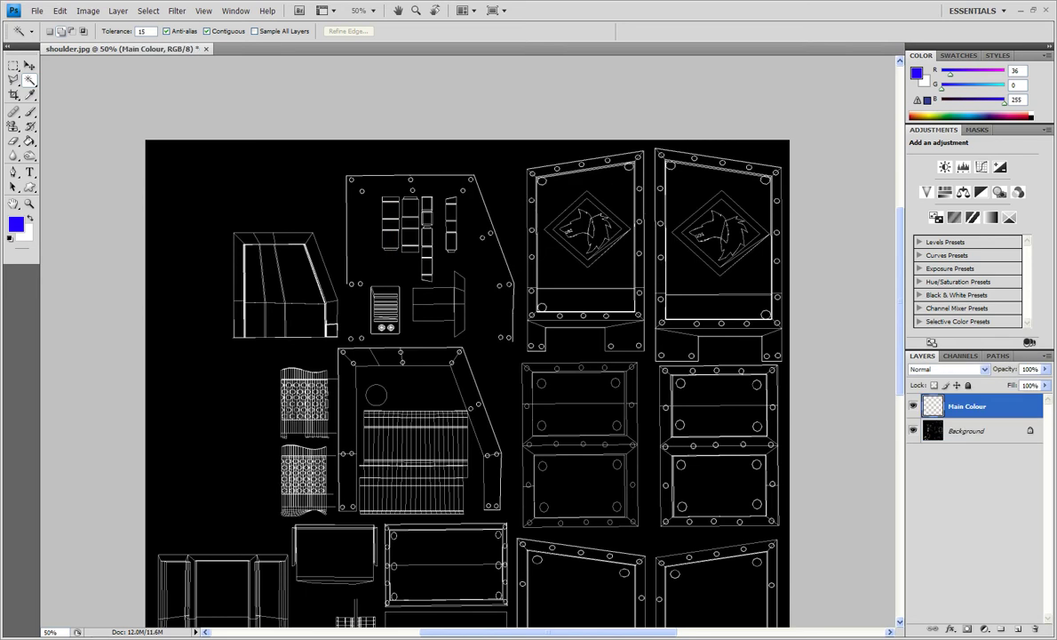
# - Set the foreground colour to light violet-blue (RGB 138, 119, 255) and fill the whole Main Colour layer with it using the Paint Bucket
pyautogui.click(17, 223)
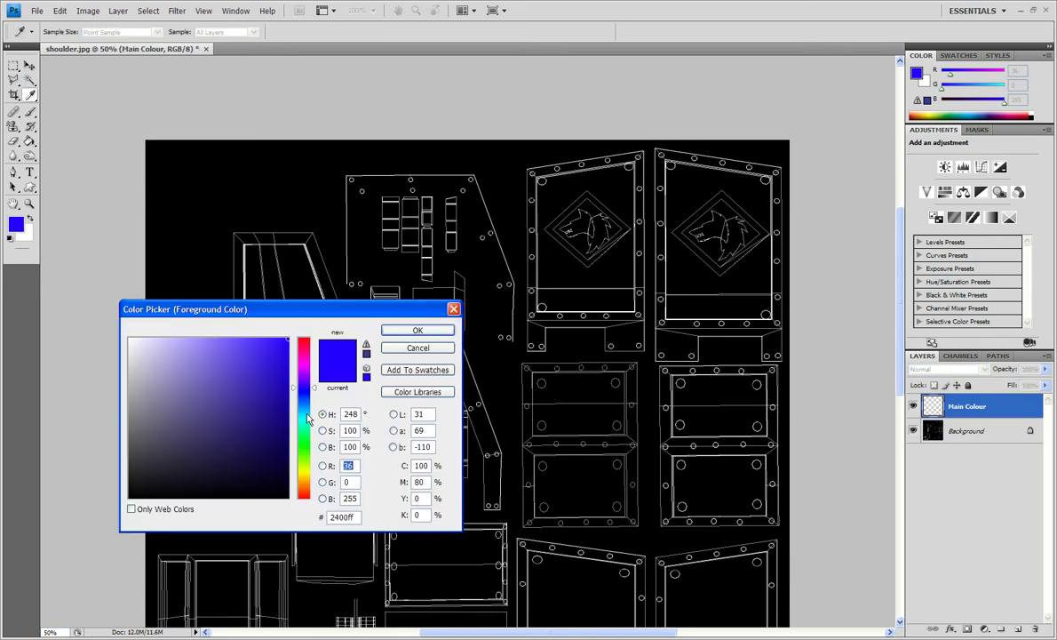
pyautogui.click(201, 339)
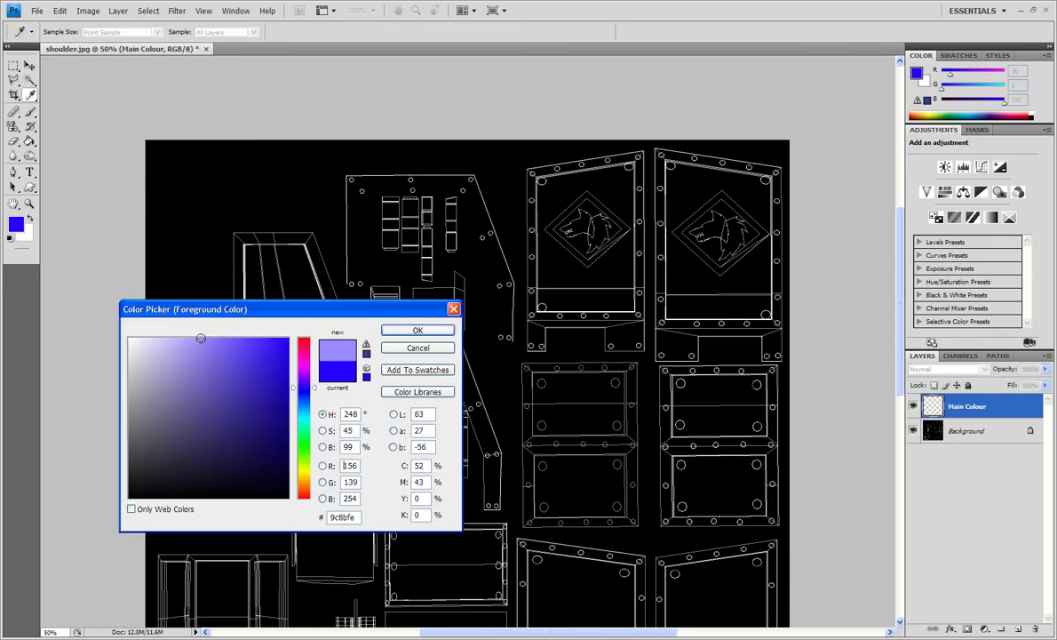
pyautogui.click(430, 331)
pyautogui.press('w')
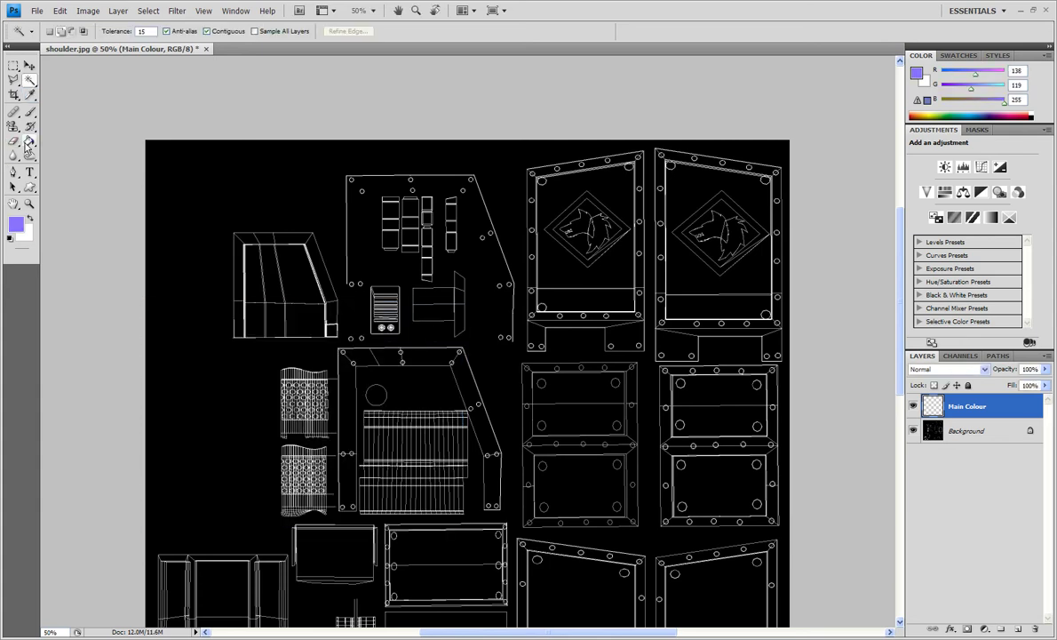
pyautogui.click(29, 140)
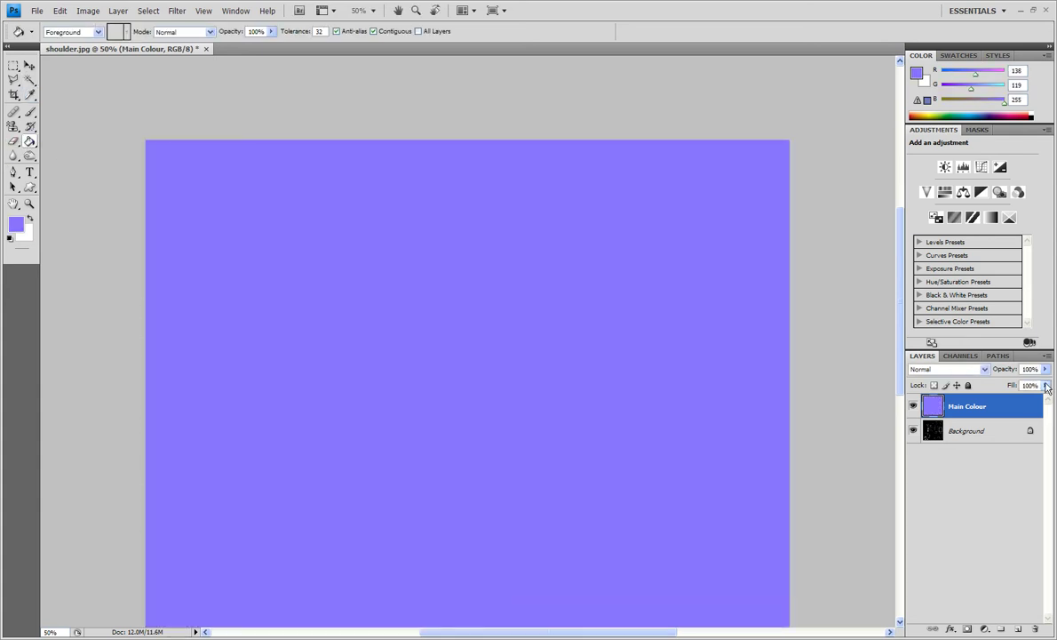
# - Lower the Main Colour layer's opacity to 77% to reveal the wireframe underneath
pyautogui.click(1045, 368)
pyautogui.moveTo(1047, 384); pyautogui.dragTo(1030, 362)
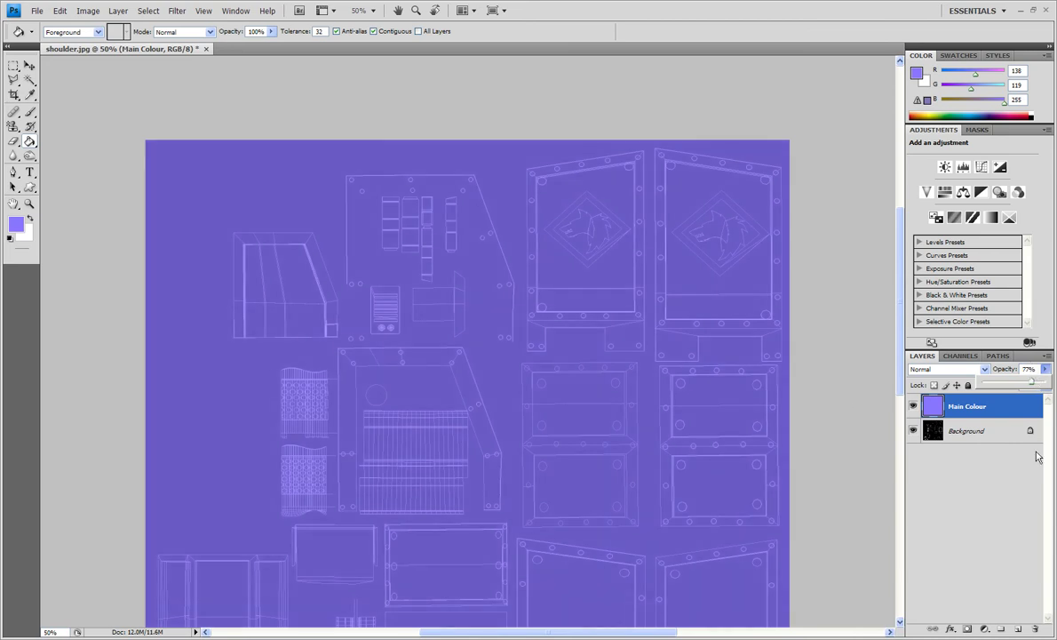
pyautogui.scroll(-5, 766, 411)
pyautogui.scroll(3, 769, 414)
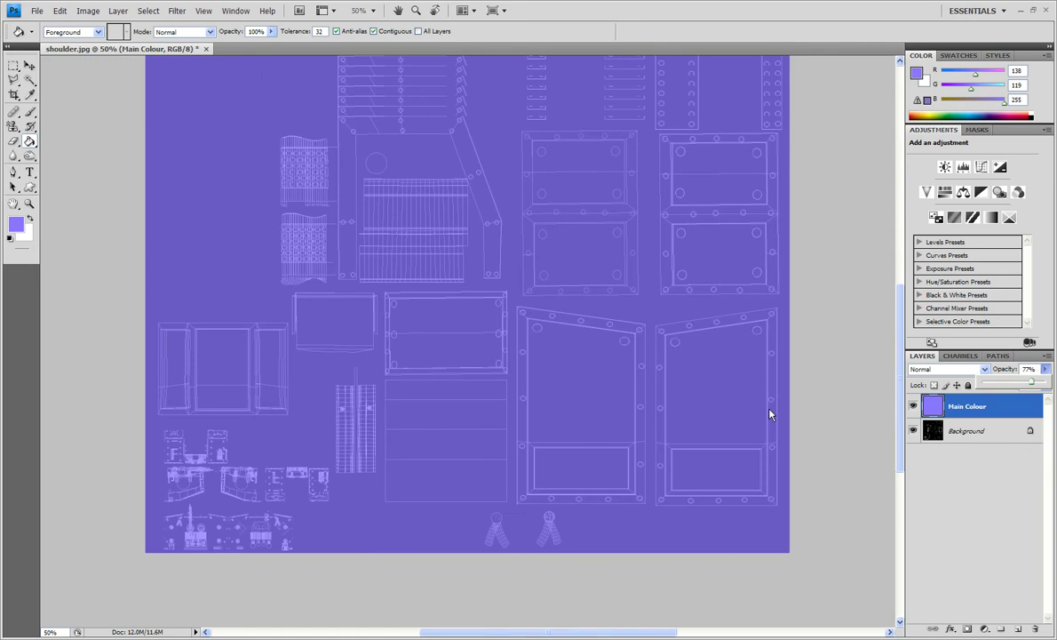
pyautogui.scroll(3, 769, 414)
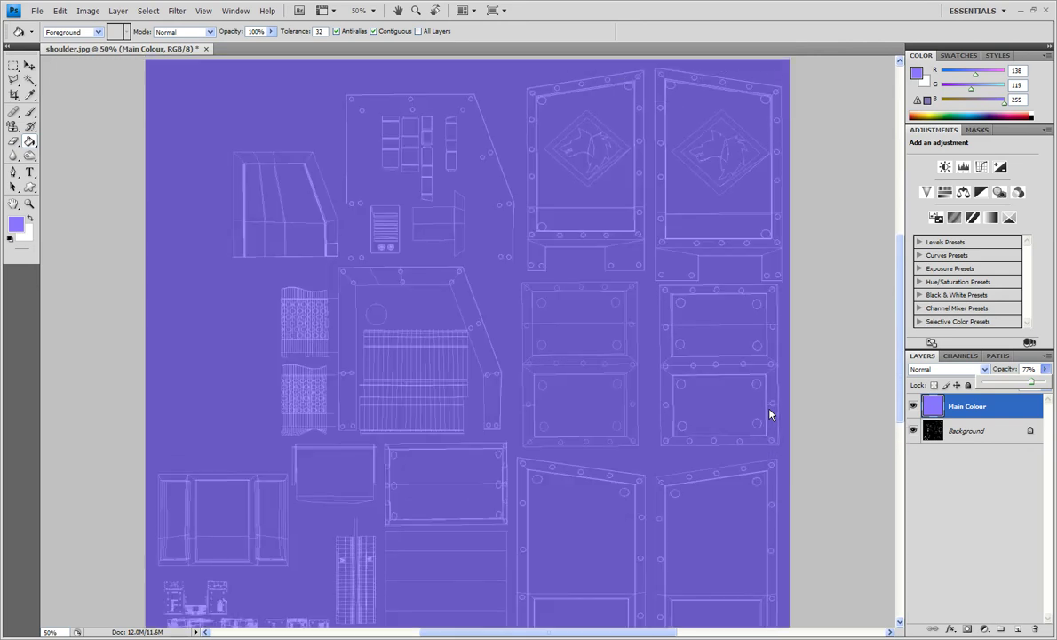
pyautogui.scroll(1, 769, 414)
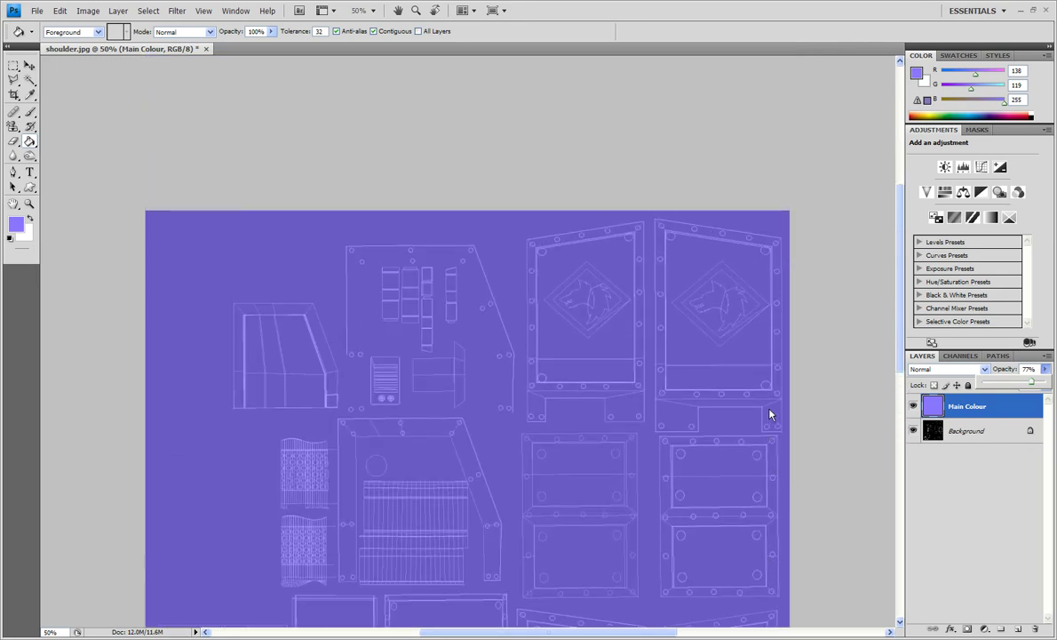
pyautogui.scroll(1, 892, 398)
# - Prepare the Eraser on the Background layer, undo the test stroke, and set the background colour to black (000000)
pyautogui.click(957, 430)
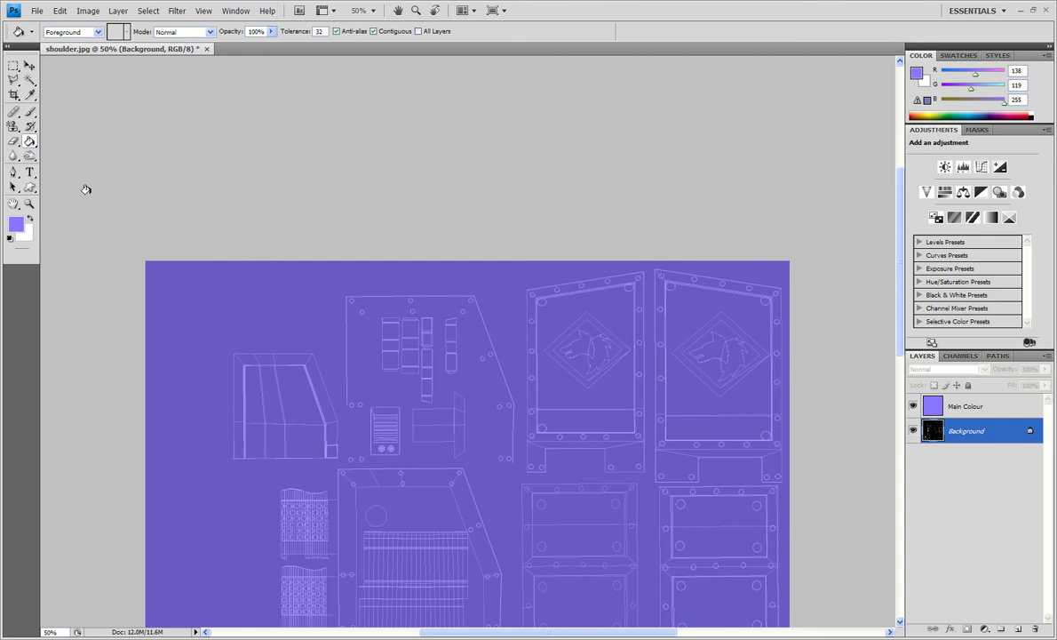
pyautogui.click(14, 141)
pyautogui.moveTo(174, 328); pyautogui.dragTo(181, 392)
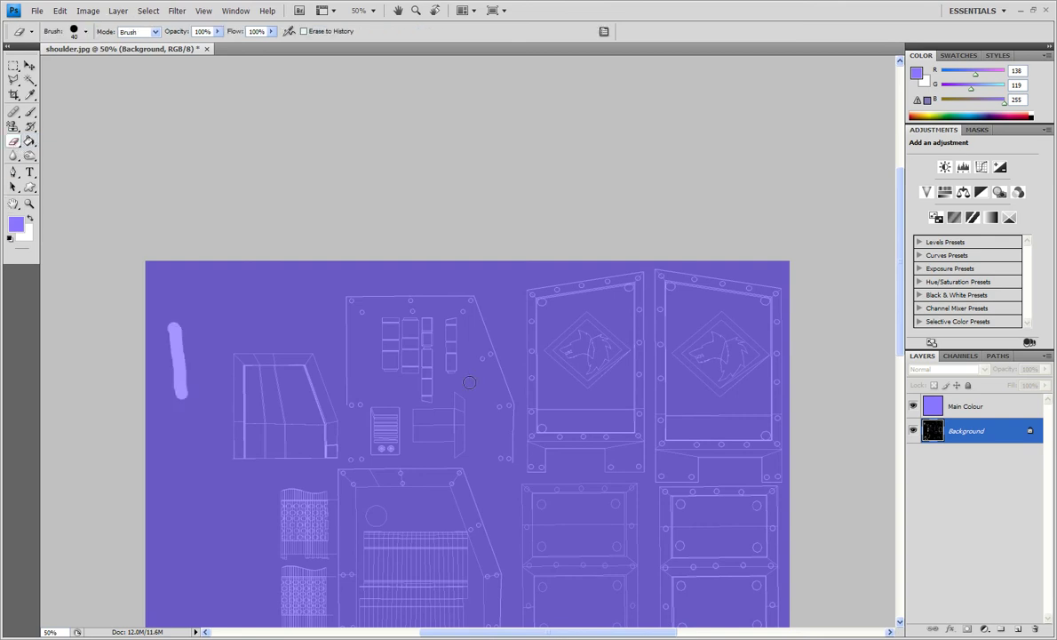
pyautogui.hotkey('ctrl', 'z')
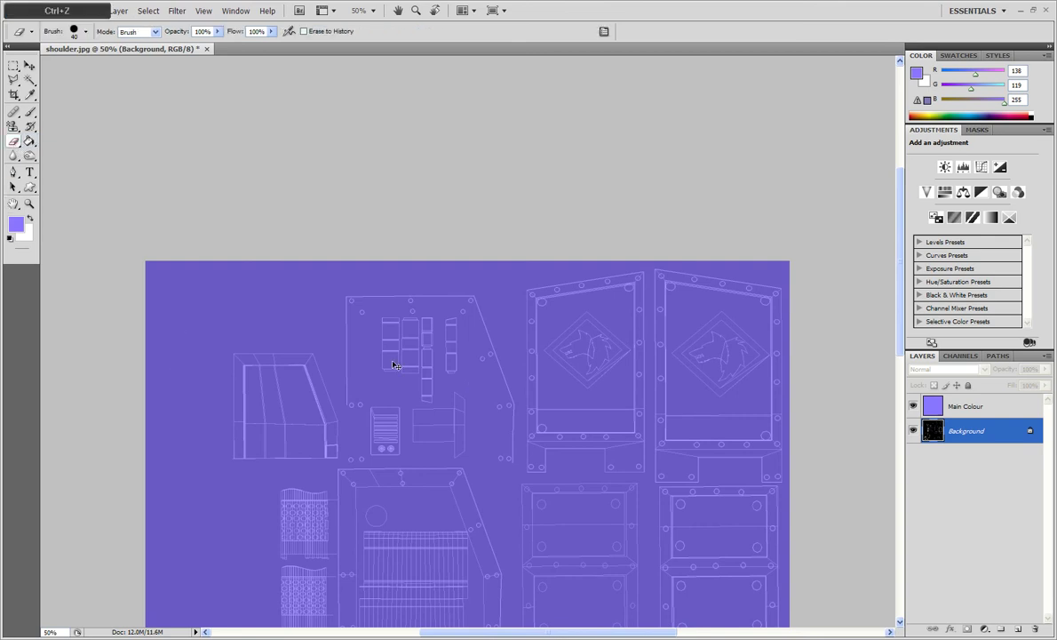
pyautogui.click(27, 233)
pyautogui.moveTo(175, 450); pyautogui.dragTo(102, 557)
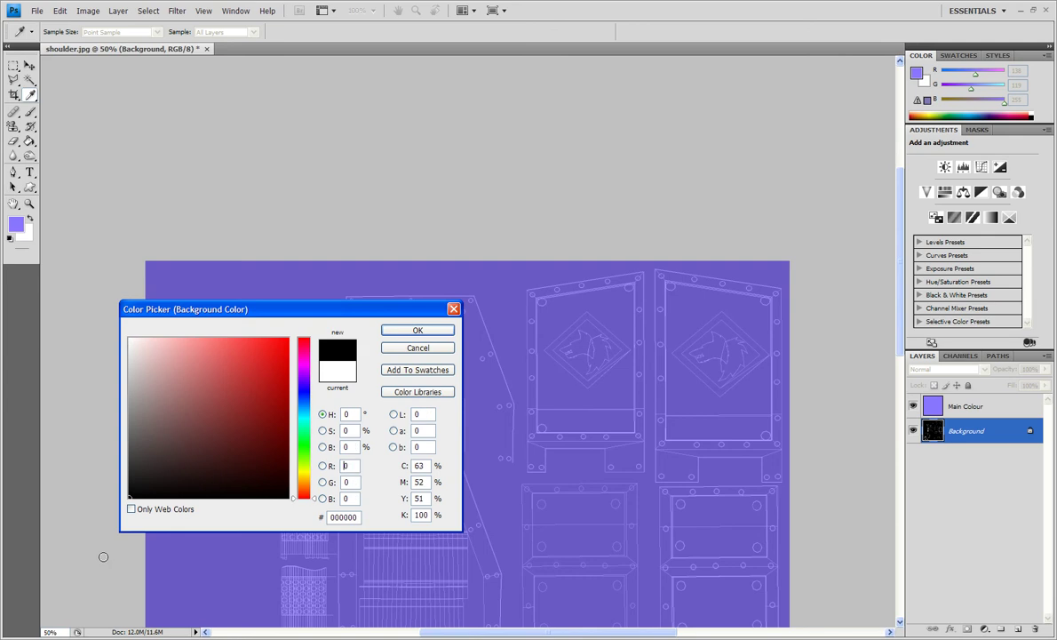
pyautogui.click(416, 330)
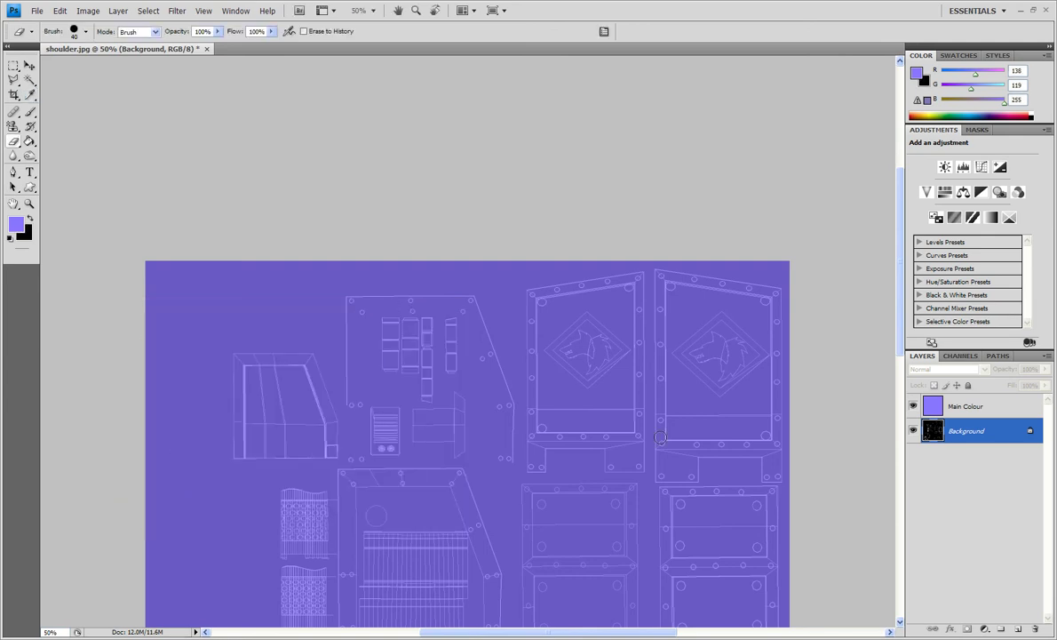
# - Erase the horizontal line across the lower part of both wolf-emblem panels on the Background layer
pyautogui.scroll(1, 840, 392)
pyautogui.scroll(-2, 744, 391)
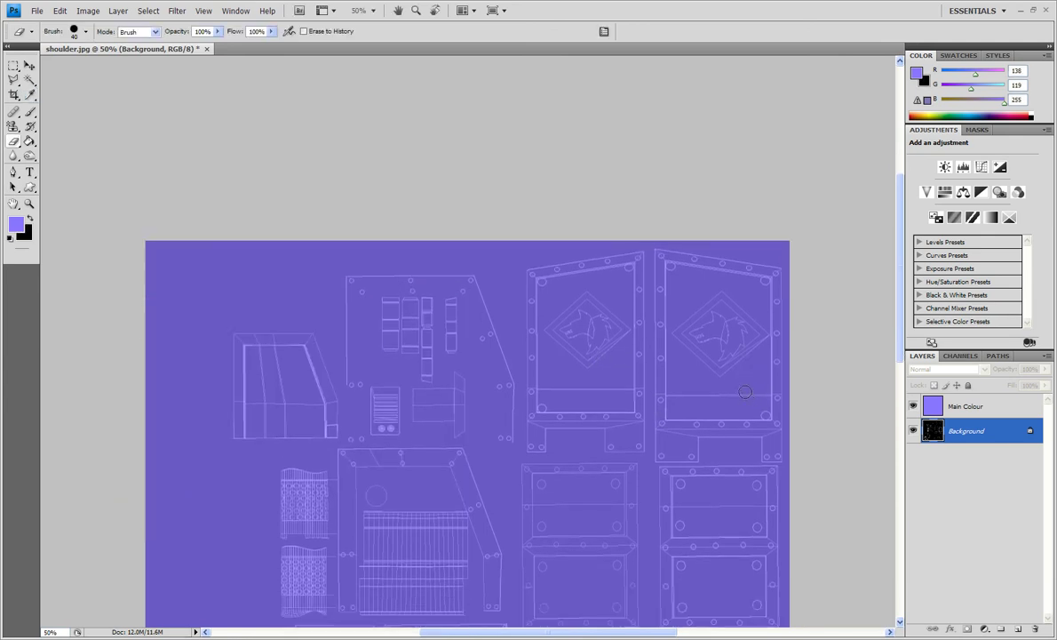
pyautogui.moveTo(762, 394); pyautogui.dragTo(673, 397)
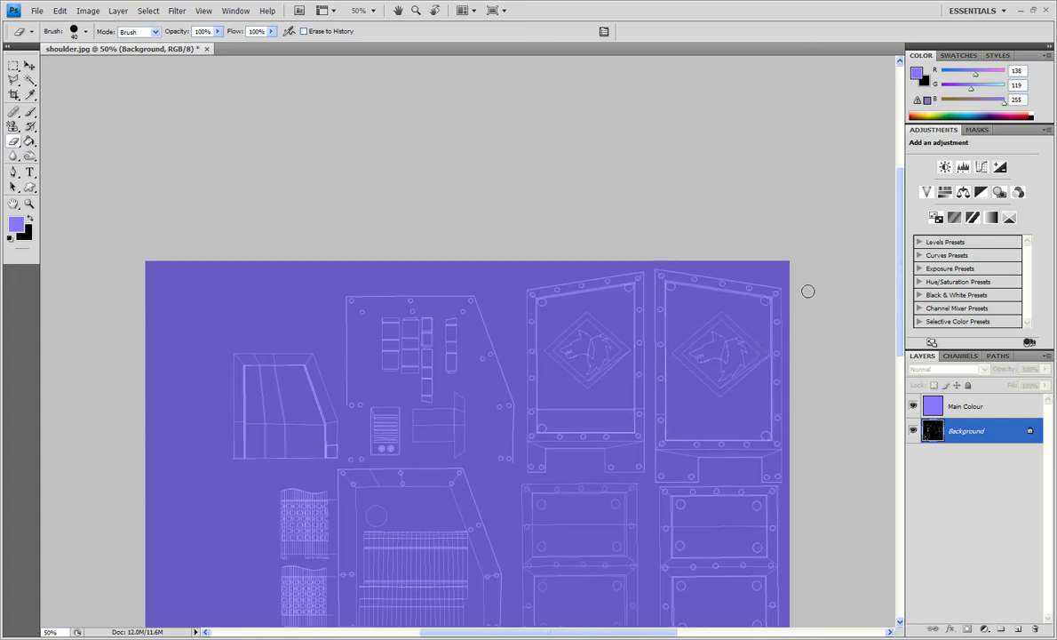
pyautogui.scroll(-3, 618, 373)
pyautogui.scroll(1, 618, 372)
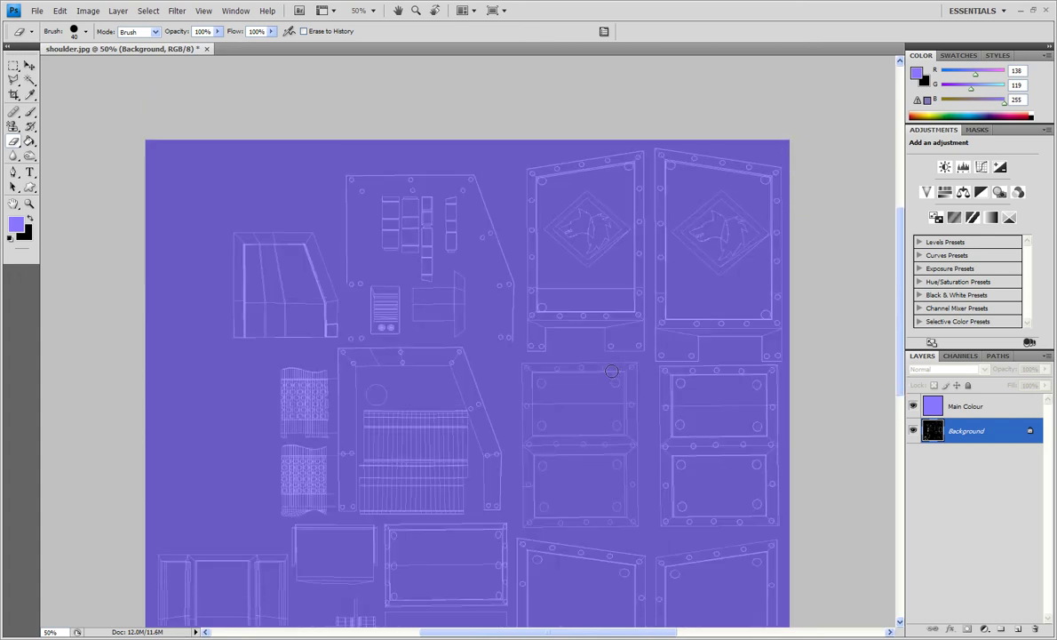
pyautogui.keyDown('shift'); pyautogui.click(621, 286); pyautogui.keyUp('shift')
# - Select the horizontal lines inside the plain square panel below the riveted plate with a rectangular marquee, delete them and deselect
pyautogui.scroll(-5, 625, 287)
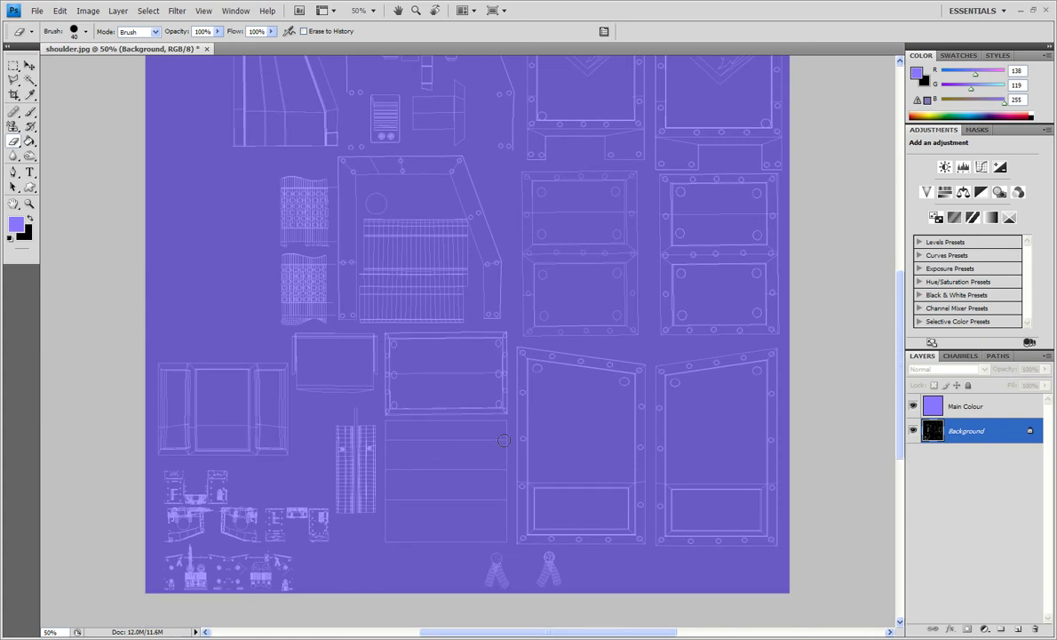
pyautogui.click(13, 66)
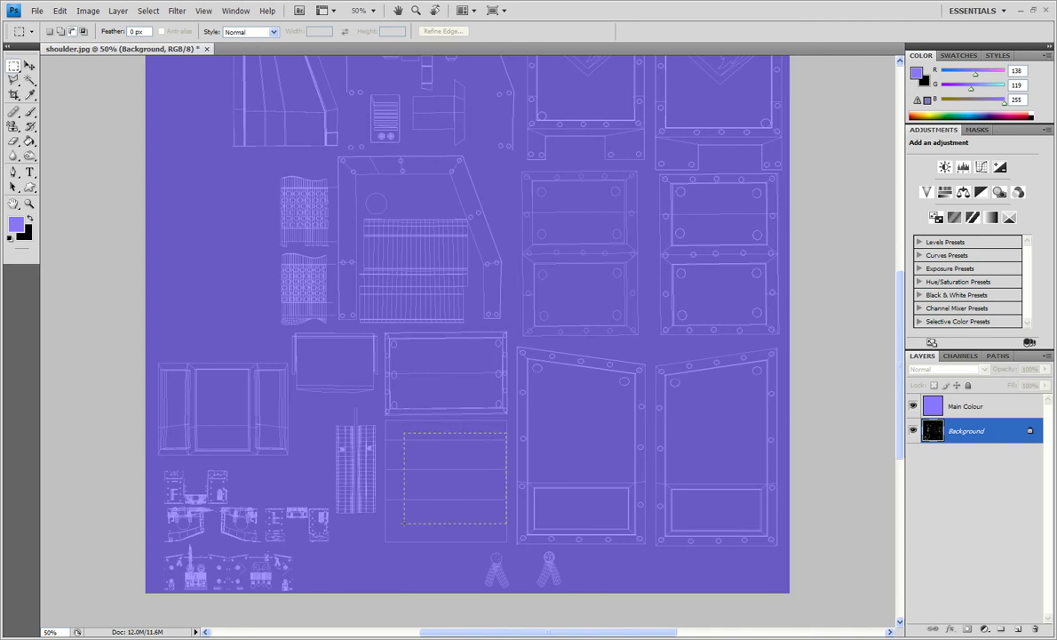
pyautogui.moveTo(404, 523); pyautogui.dragTo(386, 515)
pyautogui.press('Delete')
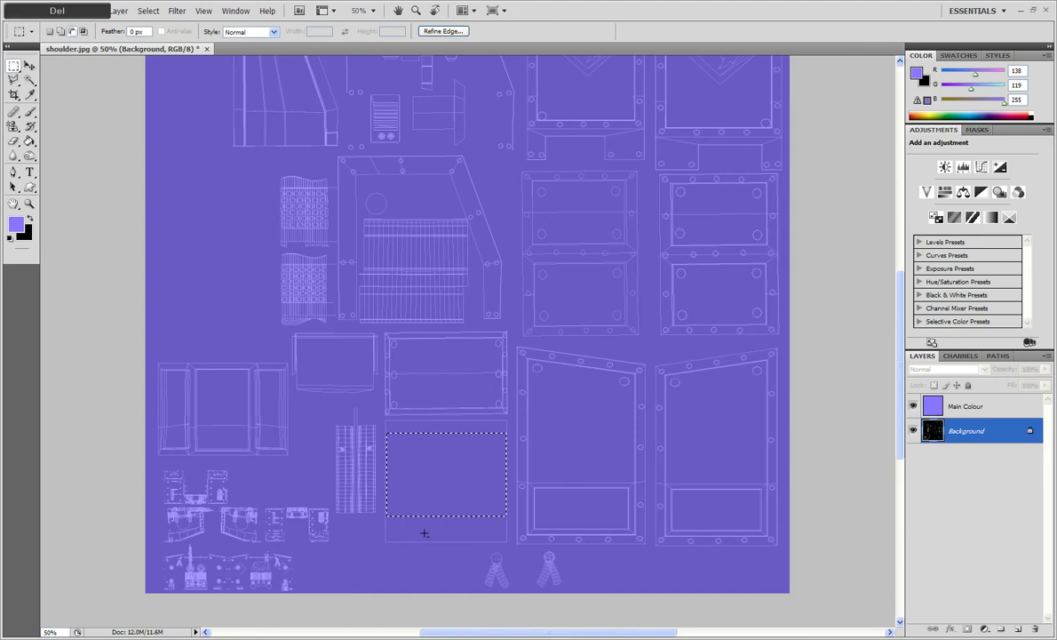
pyautogui.hotkey('ctrl', 'd')
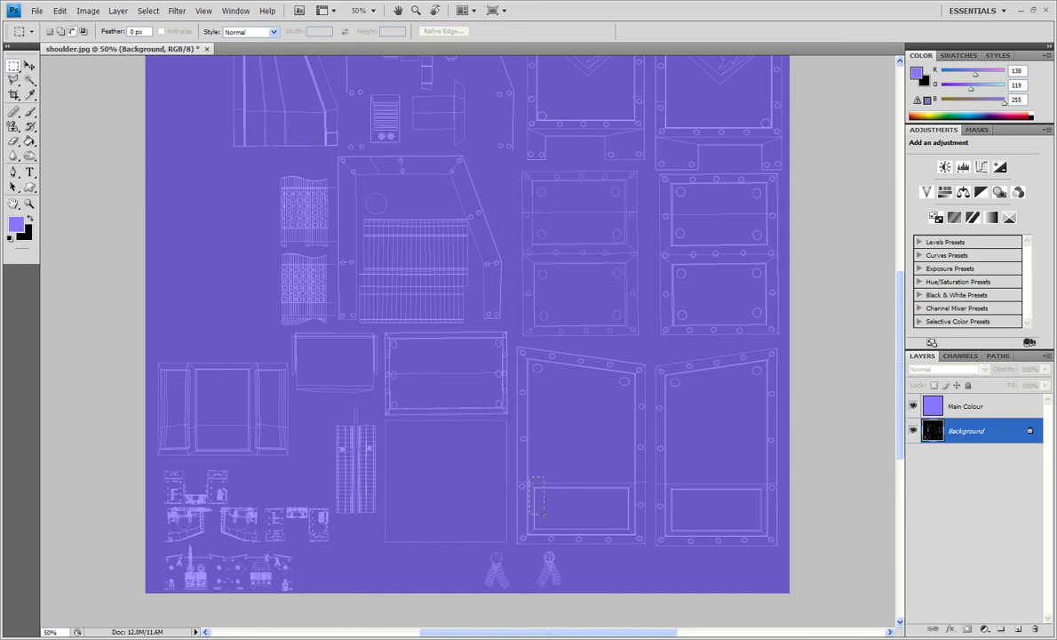
# - Delete the inner rectangle and the line above it from the lower part of both large riveted panels using rectangular selections
pyautogui.moveTo(609, 526); pyautogui.dragTo(635, 534)
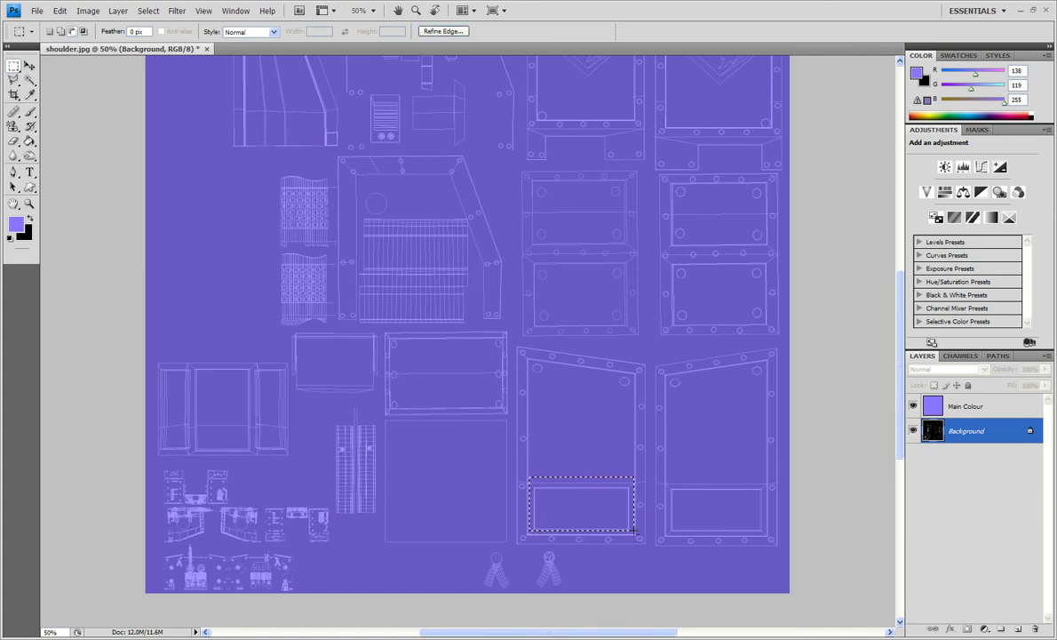
pyautogui.press('Delete')
pyautogui.hotkey('ctrl', 'd')
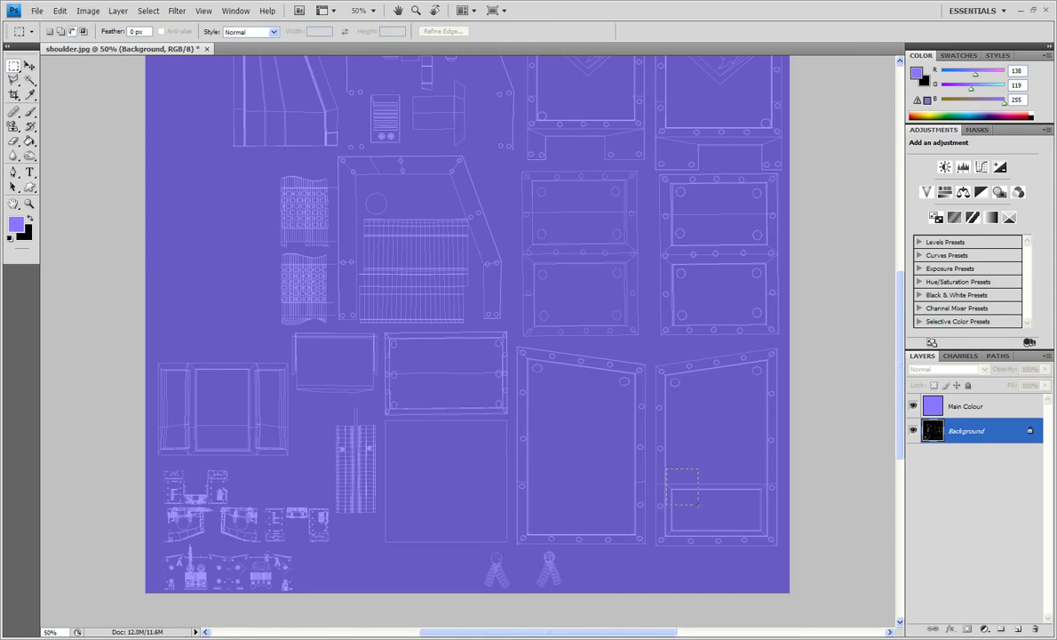
pyautogui.moveTo(699, 504); pyautogui.dragTo(766, 535)
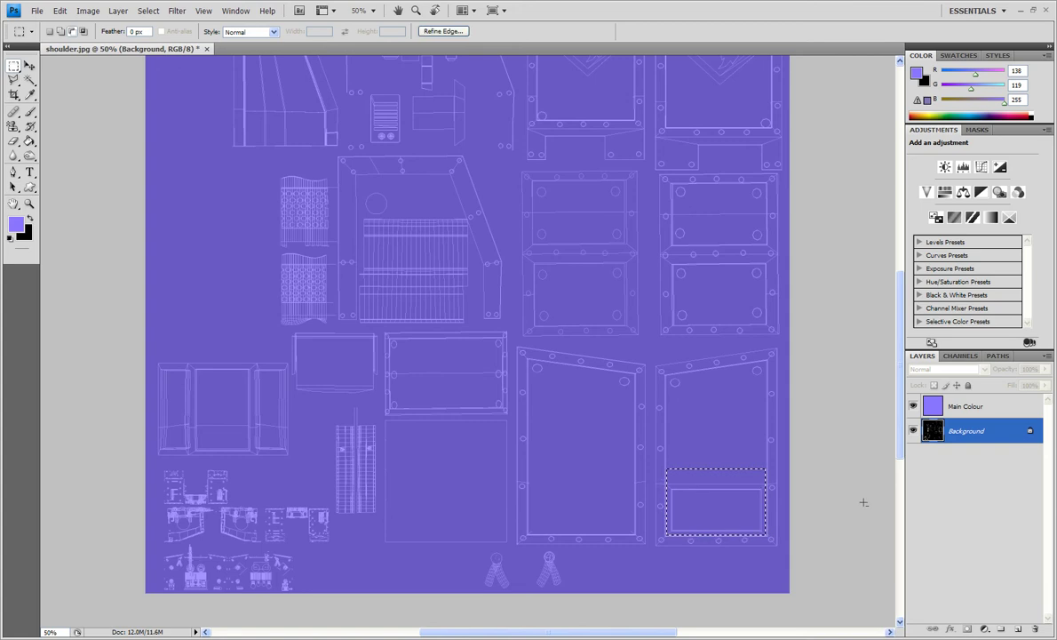
pyautogui.press('Delete')
pyautogui.hotkey('ctrl', 'd')
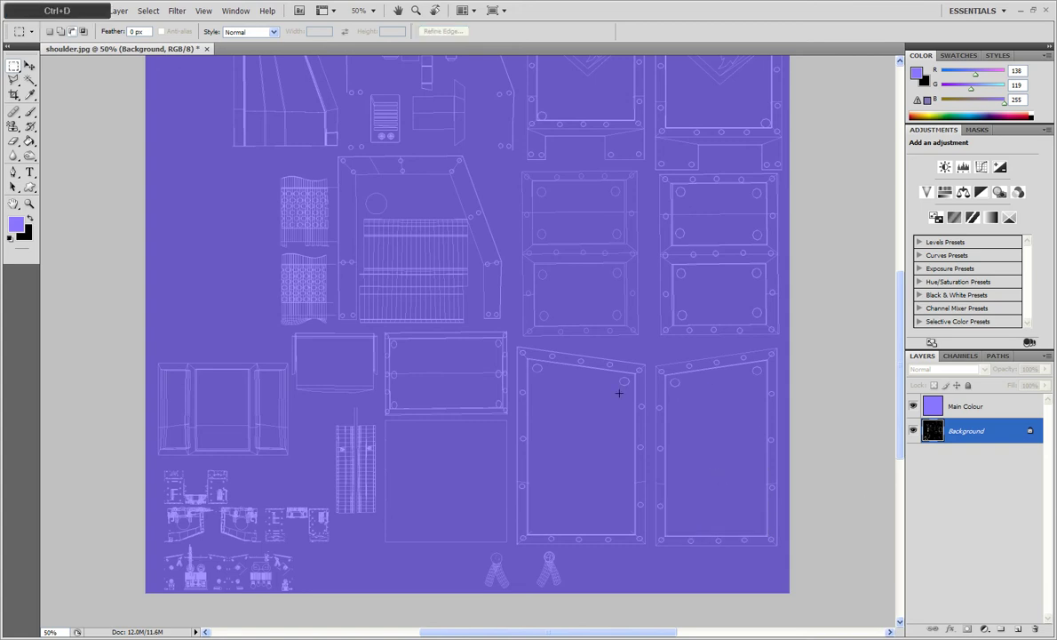
# - Erase the horizontal centre lines inside the upper plates of the two stacked riveted panels
pyautogui.scroll(5, 619, 393)
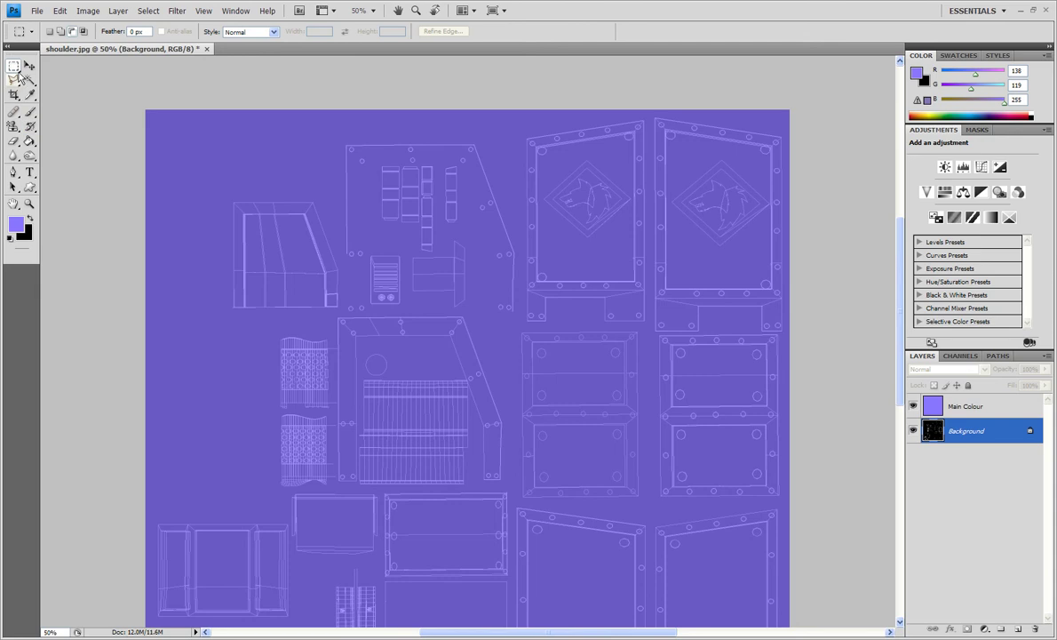
pyautogui.click(14, 140)
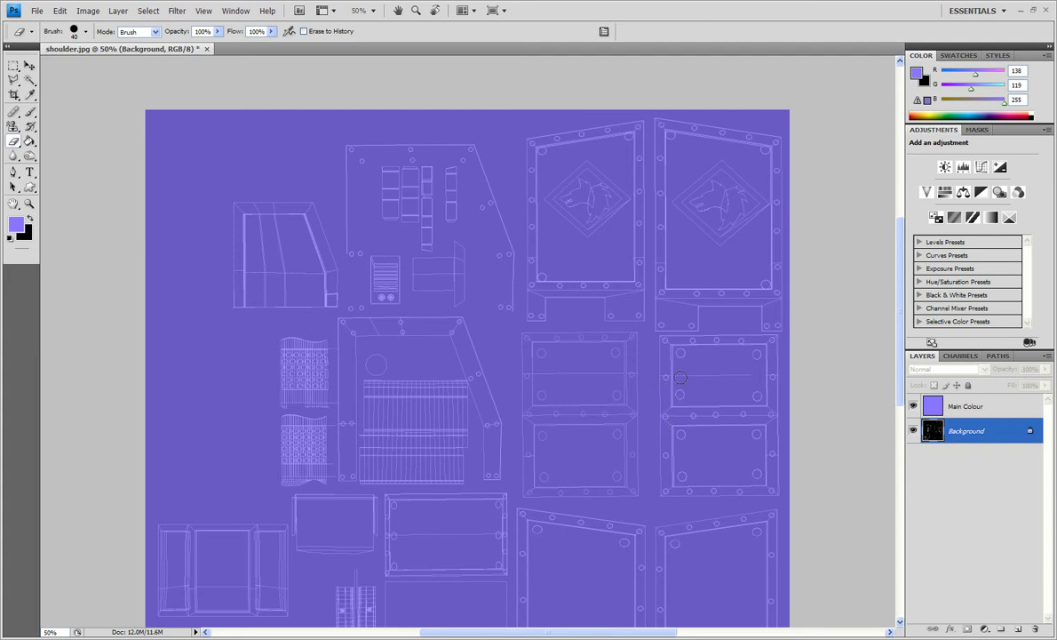
pyautogui.moveTo(679, 376)
pyautogui.mouseDown()
pyautogui.moveTo(586, 366)
pyautogui.moveTo(564, 351)
pyautogui.mouseUp()
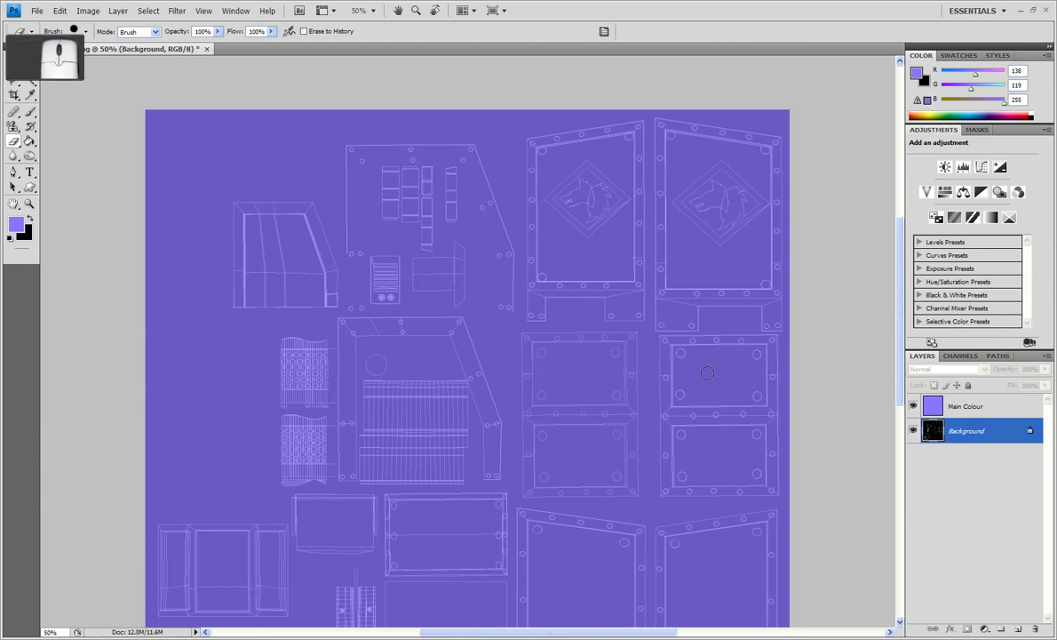
# - Erase the vertical and horizontal lines inside the inner frame of the slanted panel at the upper left of the layout
pyautogui.scroll(3, 622, 351)
pyautogui.scroll(5, 653, 366)
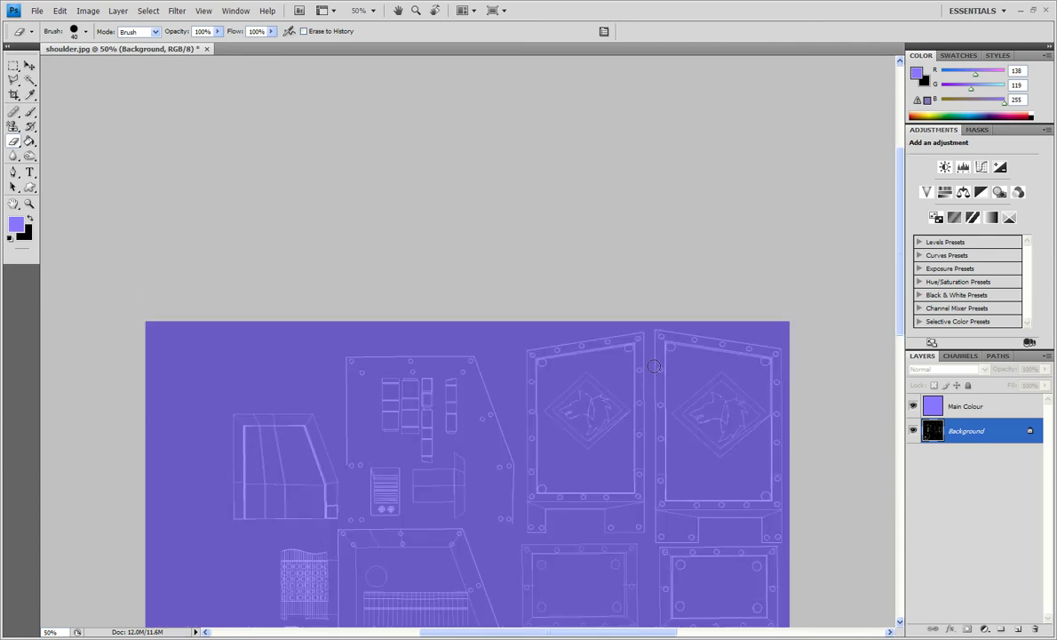
pyautogui.scroll(-6, 404, 363)
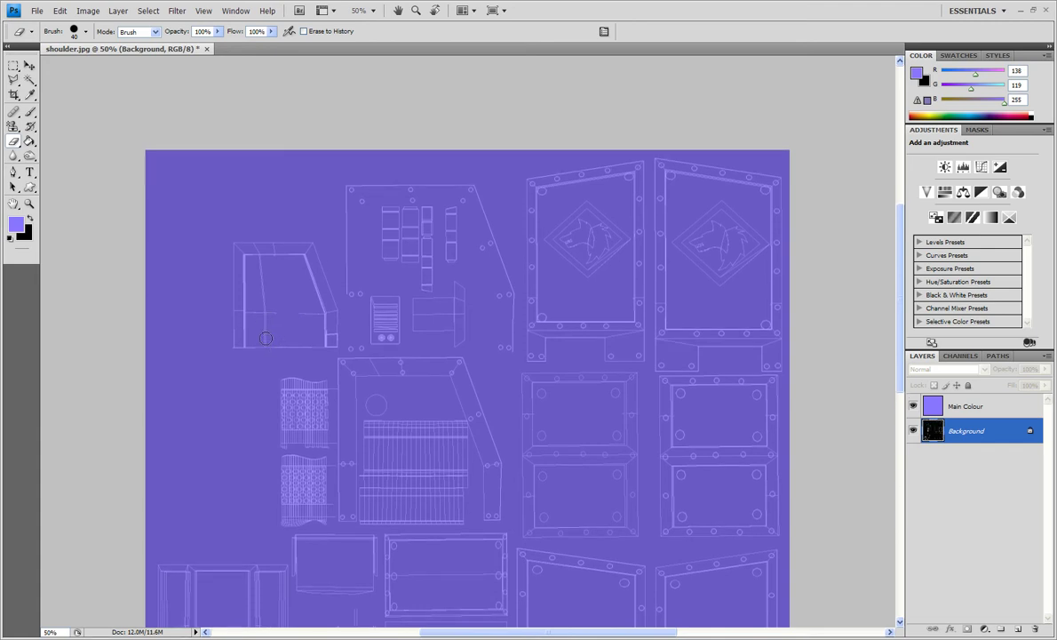
pyautogui.moveTo(266, 340)
pyautogui.mouseDown()
pyautogui.moveTo(260, 260)
pyautogui.moveTo(248, 263)
pyautogui.mouseUp()
pyautogui.moveTo(255, 312); pyautogui.dragTo(318, 321)
# - Erase the overlapping vertical line beside the inner edge of the three-part framed panel's right section, using a 10 px eraser
pyautogui.scroll(-8, 408, 313)
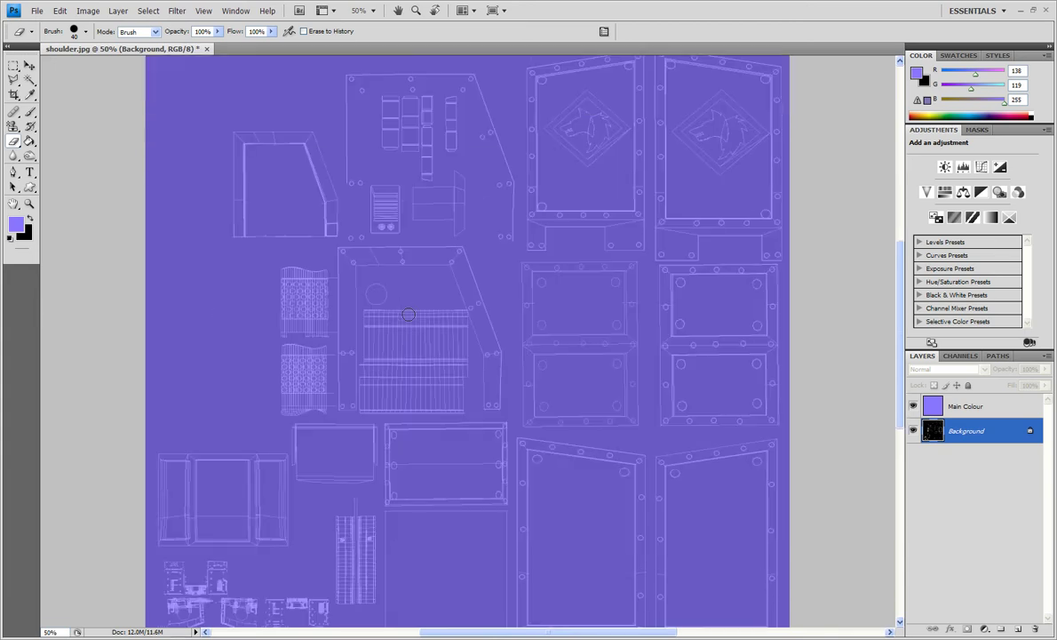
pyautogui.scroll(3, 406, 364)
pyautogui.scroll(1, 408, 366)
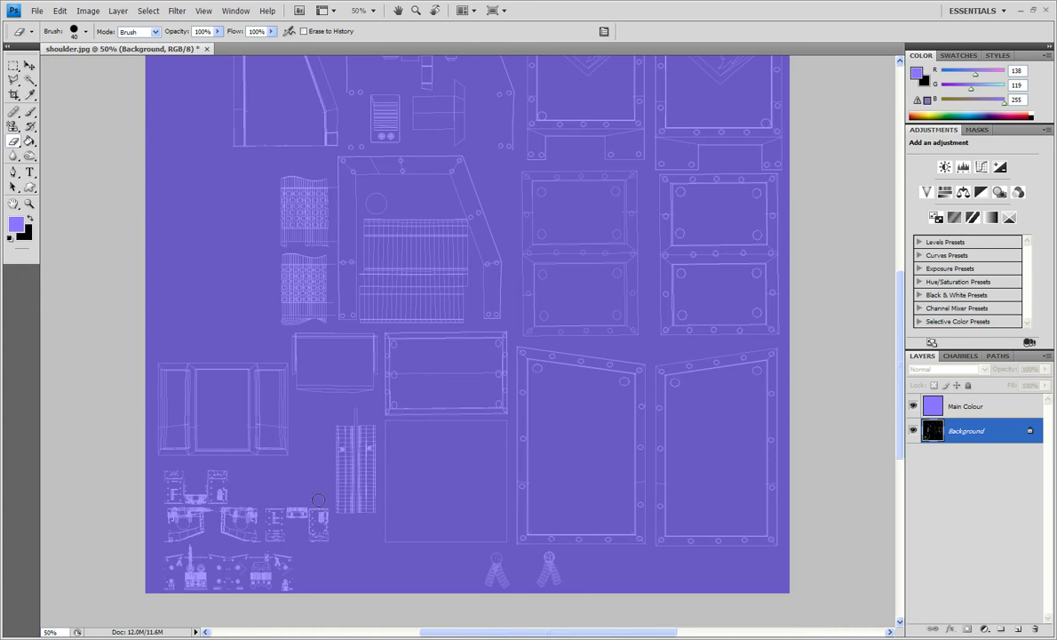
pyautogui.scroll(-2, 410, 478)
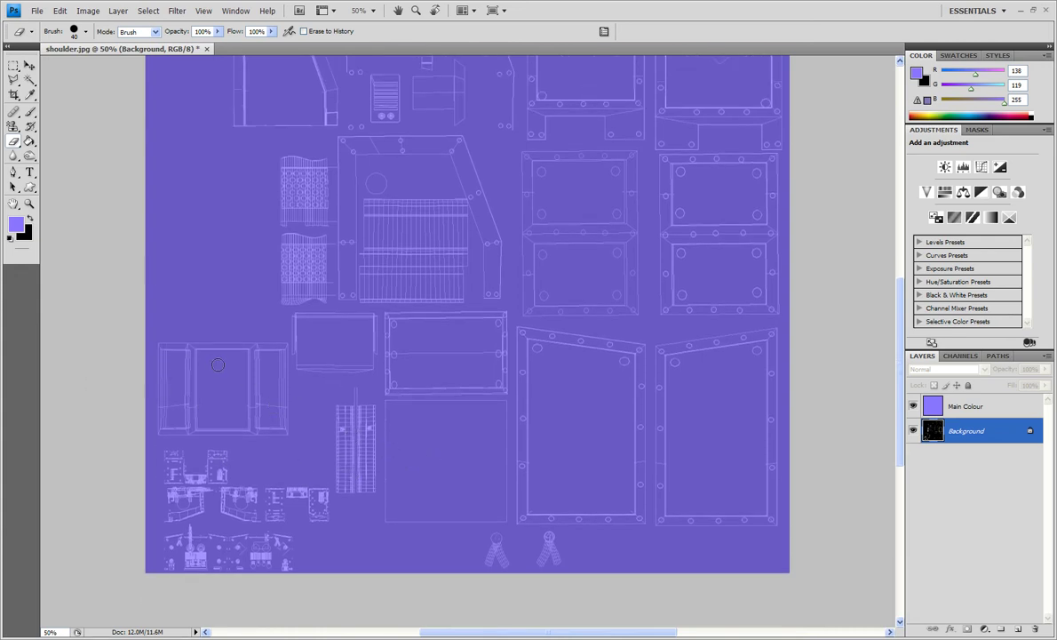
pyautogui.press('ctrl+KP_Add')
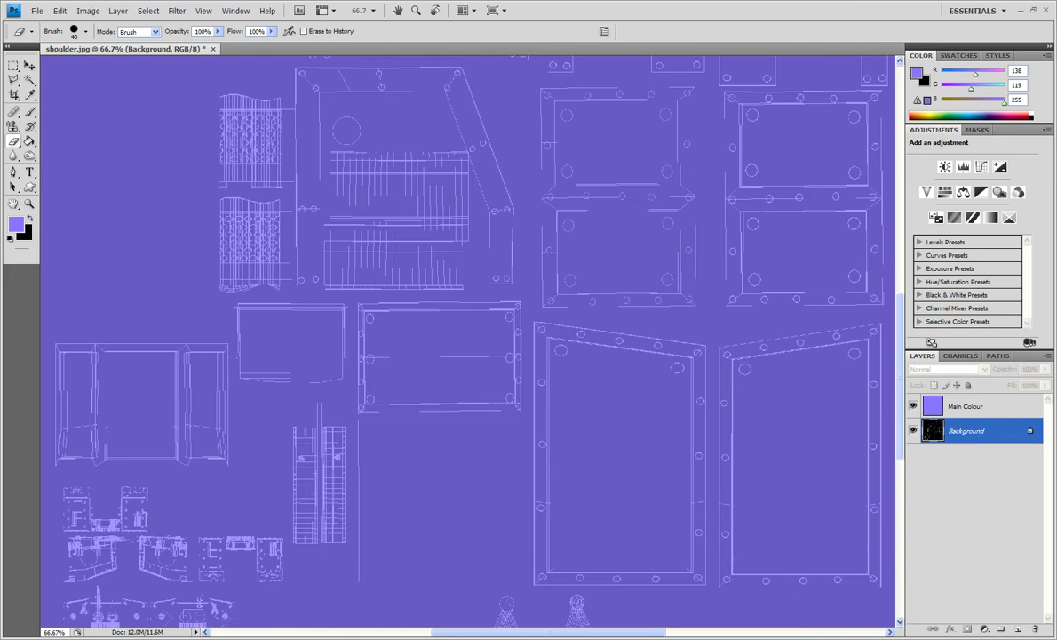
pyautogui.moveTo(648, 632); pyautogui.dragTo(578, 631)
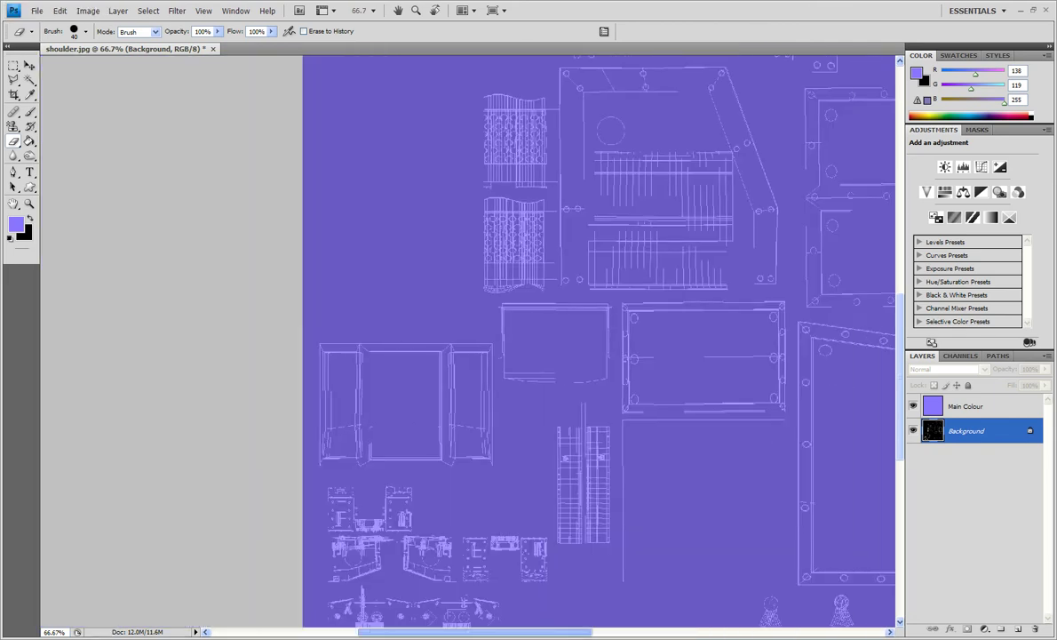
pyautogui.press('ctrl+KP_Add')
pyautogui.press('ctrl+KP_Add')
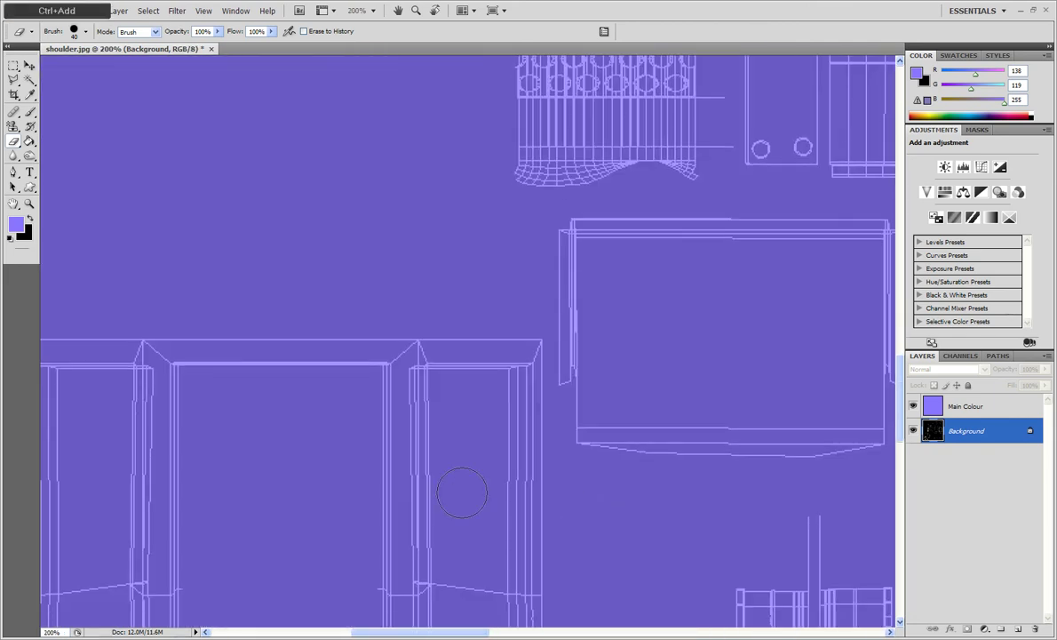
pyautogui.scroll(-5, 462, 491)
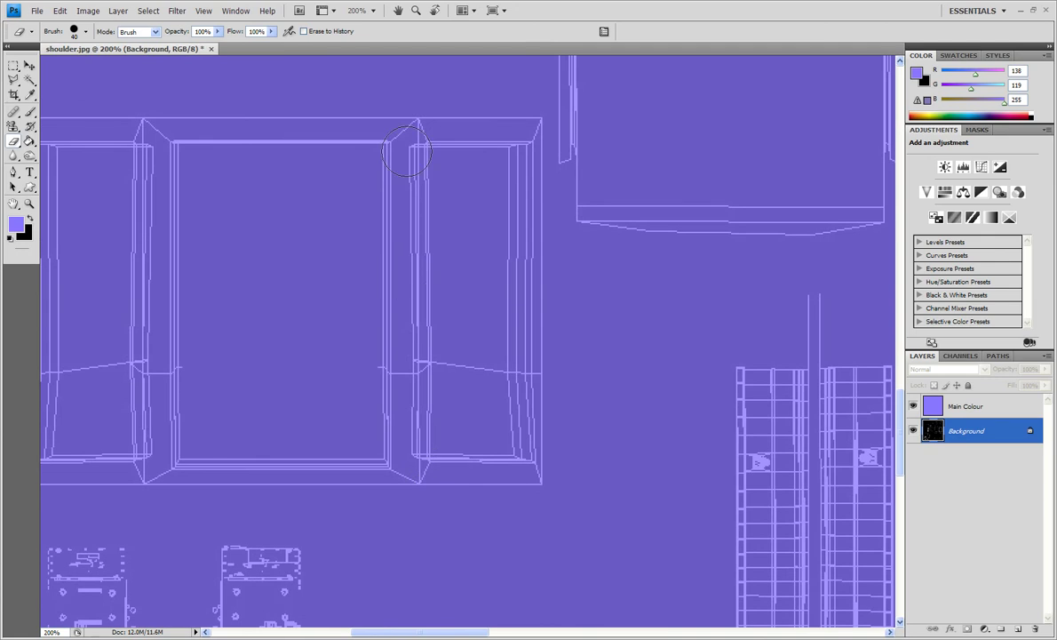
pyautogui.press('[')
pyautogui.press('[')
pyautogui.press('[')
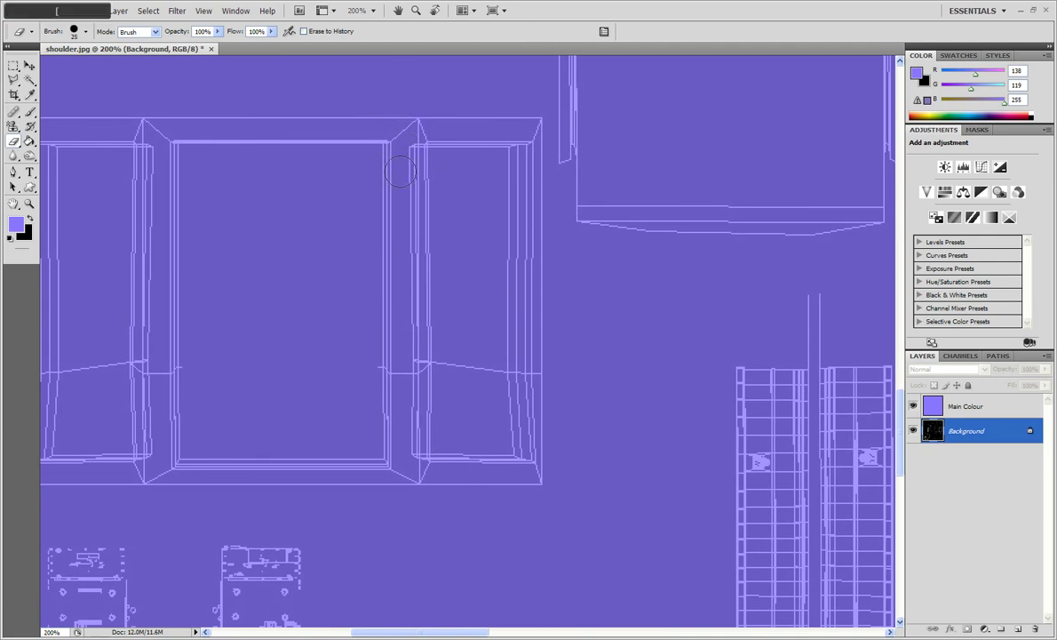
pyautogui.press('[')
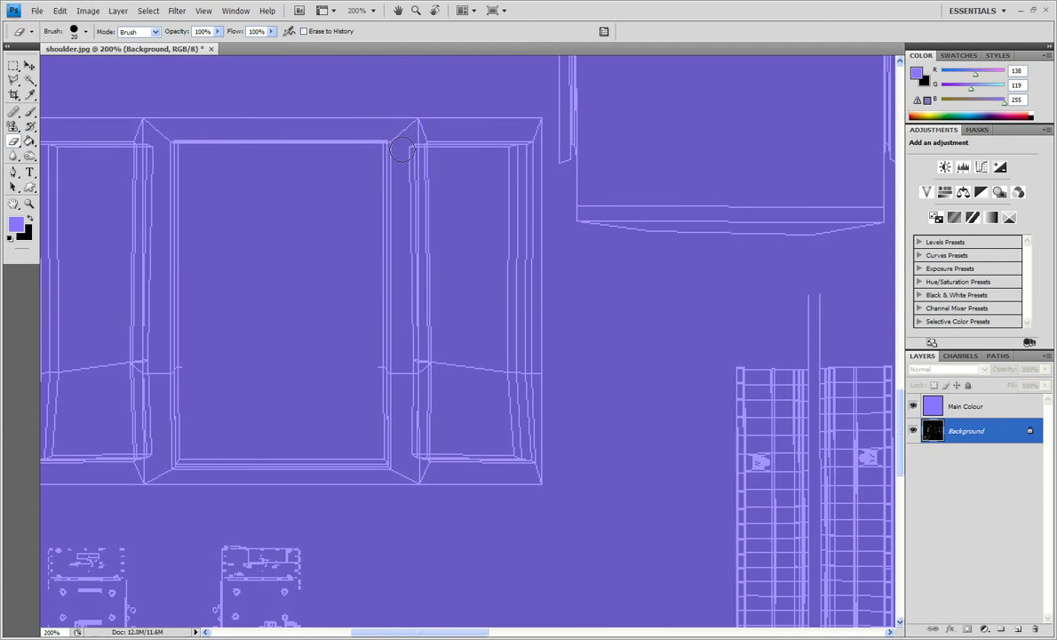
pyautogui.press('[')
pyautogui.press('[')
pyautogui.moveTo(410, 143)
pyautogui.mouseDown()
pyautogui.moveTo(390, 443)
pyautogui.moveTo(414, 457)
pyautogui.mouseUp()
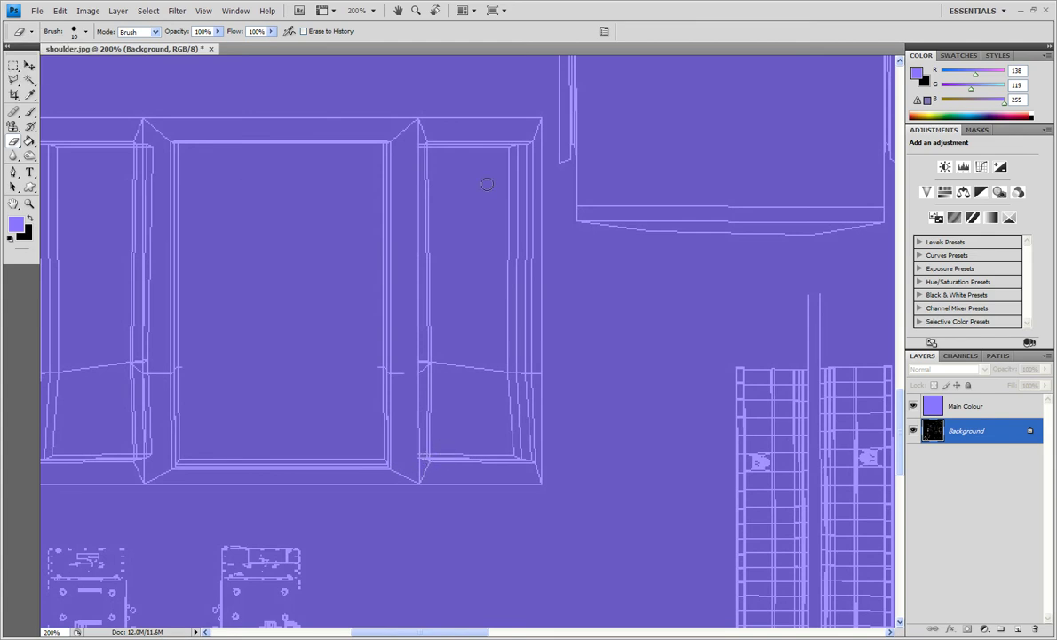
# - Try erasing straight segments along the upper and outer edges of the framed panel's right section, and undo them
pyautogui.keyDown('shift'); pyautogui.click(435, 135); pyautogui.keyUp('shift')
pyautogui.keyDown('shift'); pyautogui.click(537, 192); pyautogui.keyUp('shift')
pyautogui.hotkey('ctrl', 'alt', 'z')
# - Select the empty area around the wavy-edged mesh pieces with the Magic Wand and invert the selection
pyautogui.scroll(5, 442, 190)
pyautogui.scroll(3, 441, 193)
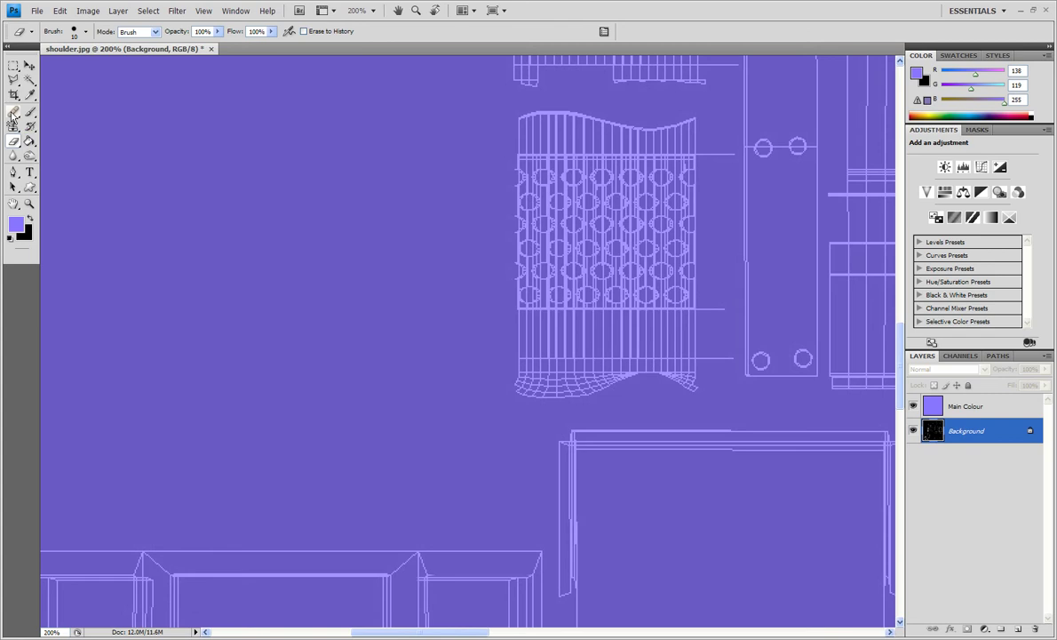
pyautogui.click(29, 80)
pyautogui.scroll(1, 491, 202)
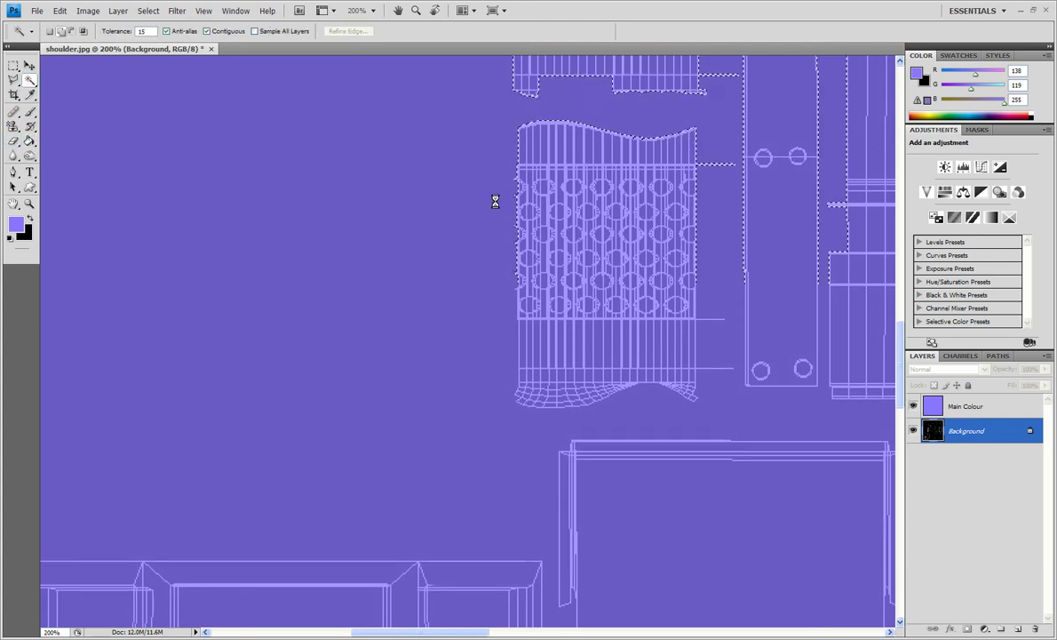
pyautogui.click(496, 201)
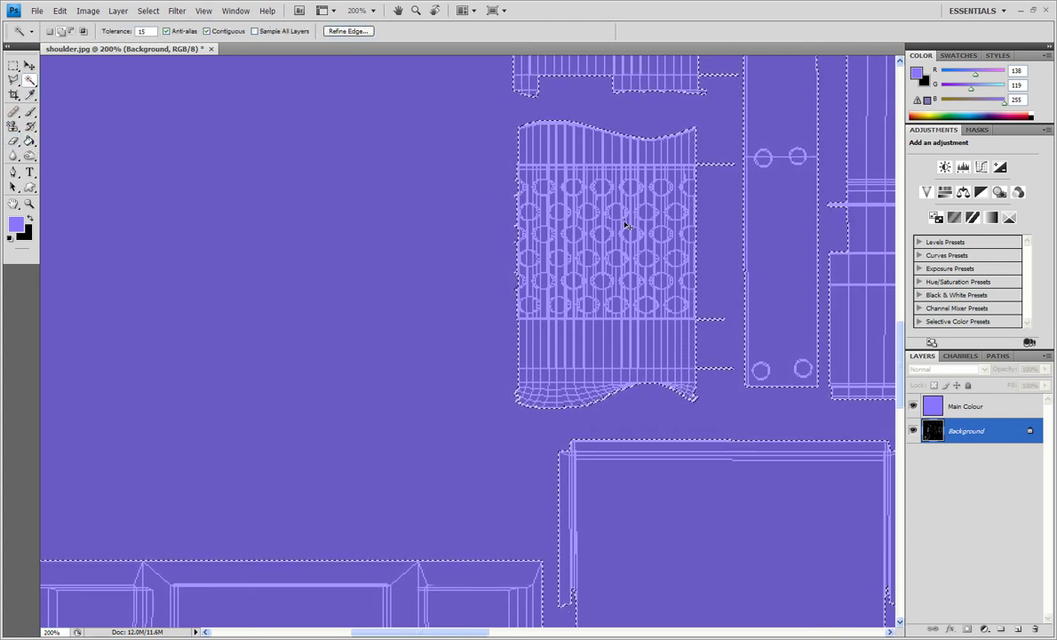
pyautogui.hotkey('ctrl', 'shift', 'i')
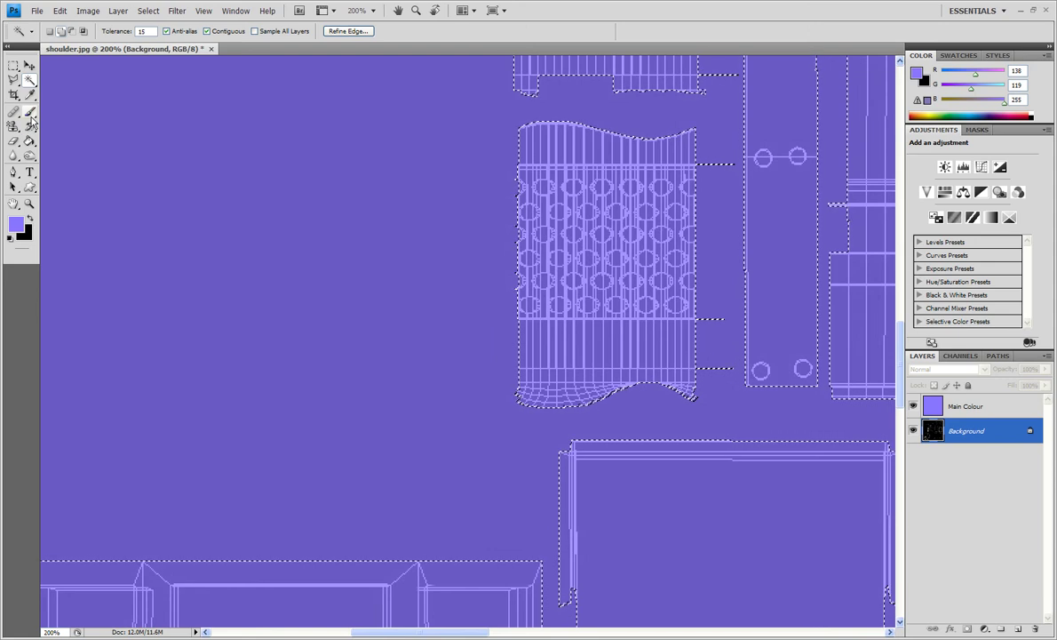
# - Contract the inverted selection so it sits just inside the outlines of the pieces
pyautogui.click(148, 11)
pyautogui.moveTo(161, 144)
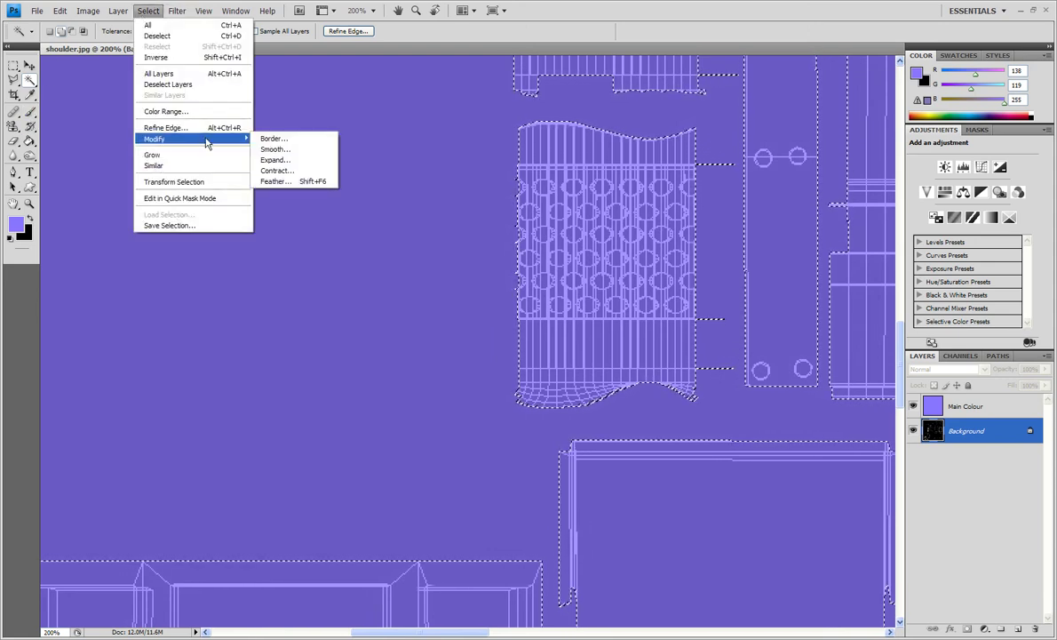
pyautogui.click(297, 173)
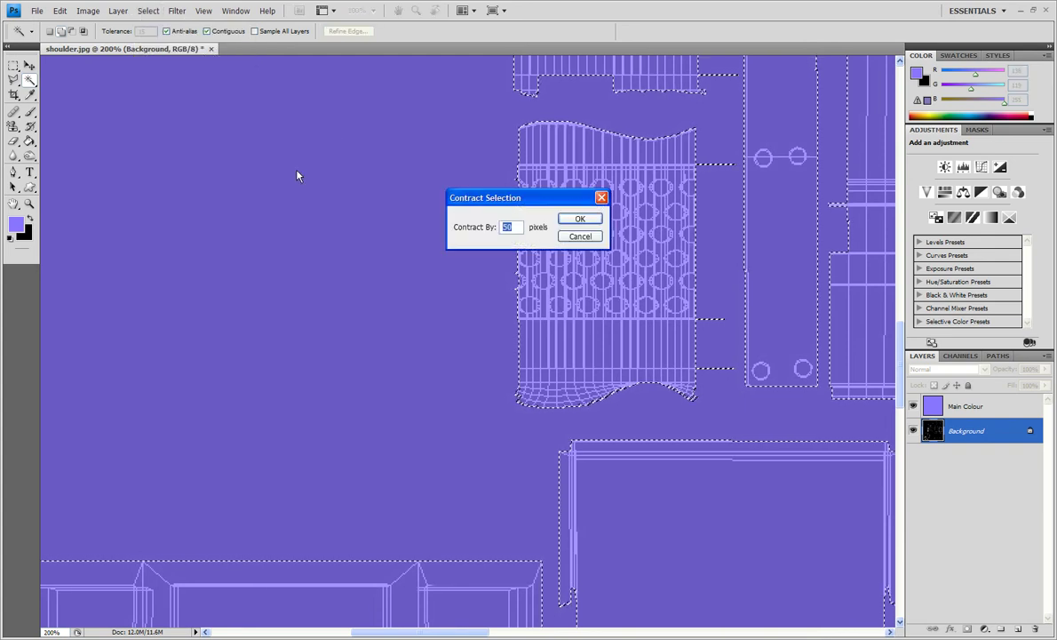
pyautogui.write('8')
pyautogui.press('Return')
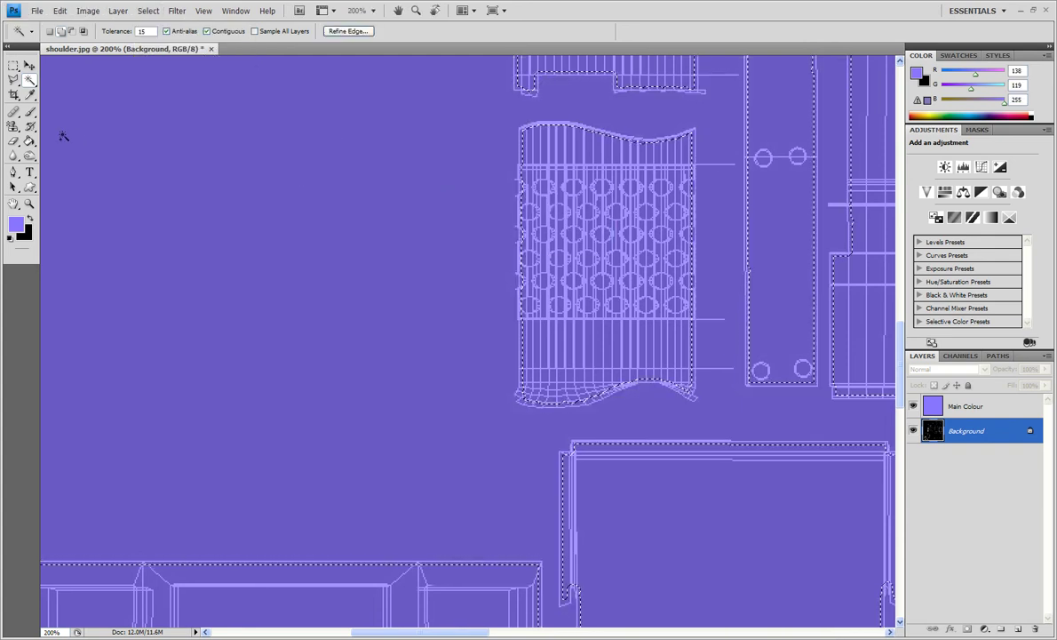
# - Try erasing the mesh inside the lower wavy-edged piece with a 50 px eraser, and undo the erasing and the selection
pyautogui.click(13, 140)
pyautogui.press(']')
pyautogui.press(']')
pyautogui.press(']')
pyautogui.press(']')
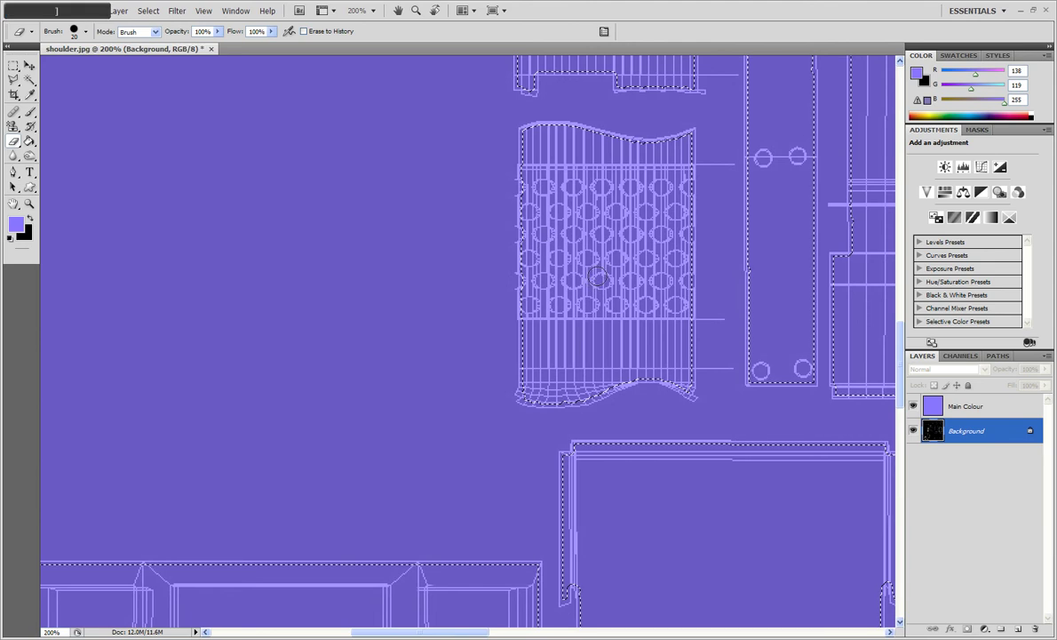
pyautogui.moveTo(649, 189)
pyautogui.mouseDown()
pyautogui.moveTo(661, 157)
pyautogui.moveTo(668, 169)
pyautogui.moveTo(680, 160)
pyautogui.moveTo(594, 166)
pyautogui.mouseUp()
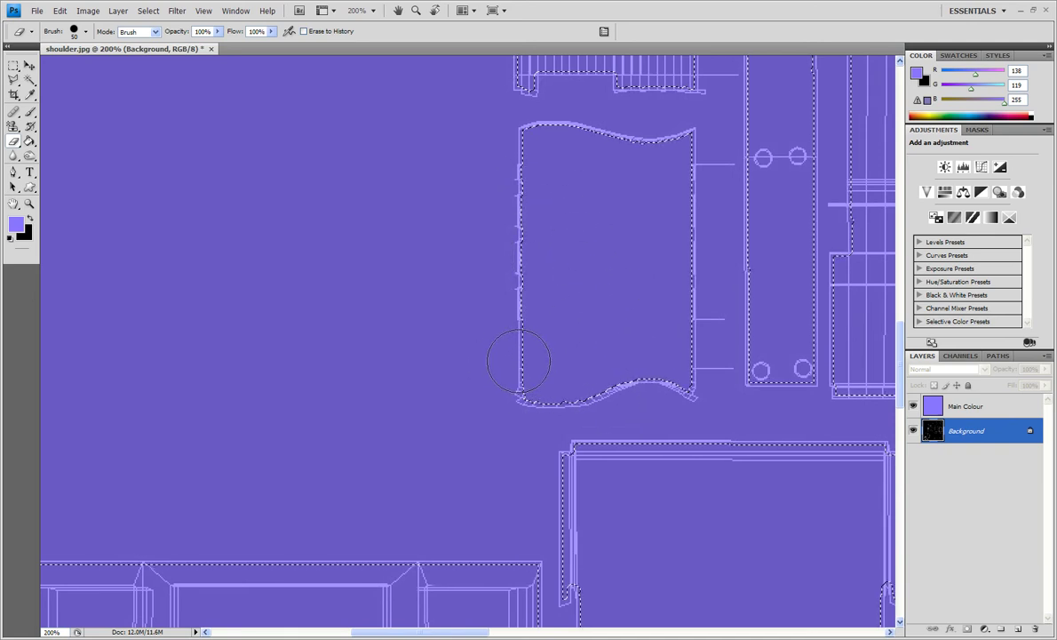
pyautogui.hotkey('ctrl', 'alt', 'z')
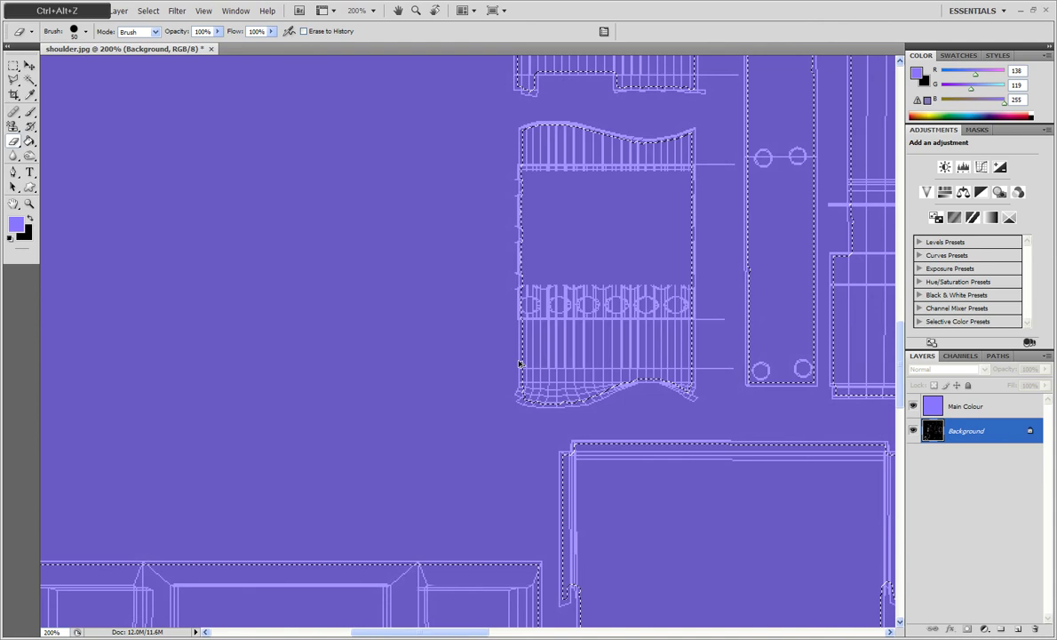
pyautogui.hotkey('ctrl', 'alt', 'z')
# - Duplicate the Background layer within shoulder.jpg and name the copy Dupe_lines
pyautogui.scroll(-10, 508, 343)
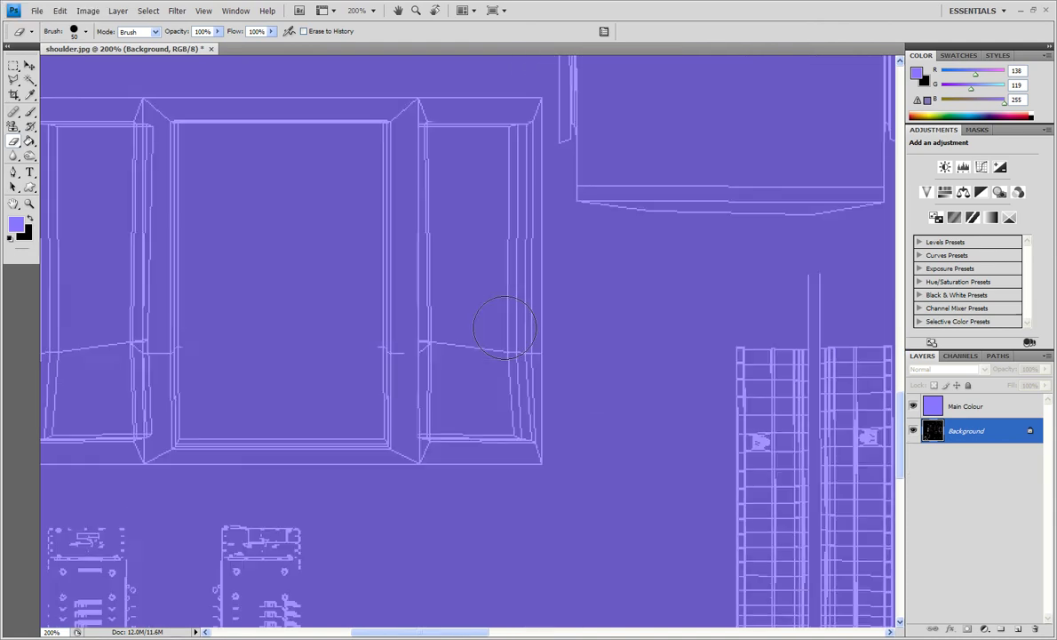
pyautogui.hotkey('ctrl', '-')
pyautogui.hotkey('ctrl', '-')
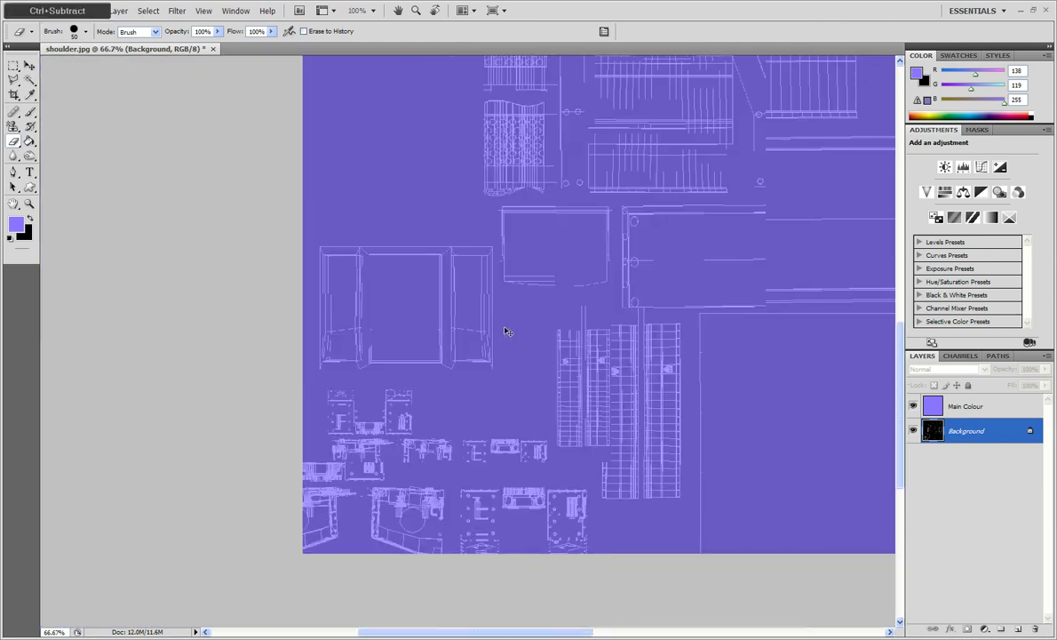
pyautogui.scroll(5, 506, 324)
pyautogui.scroll(6, 755, 478)
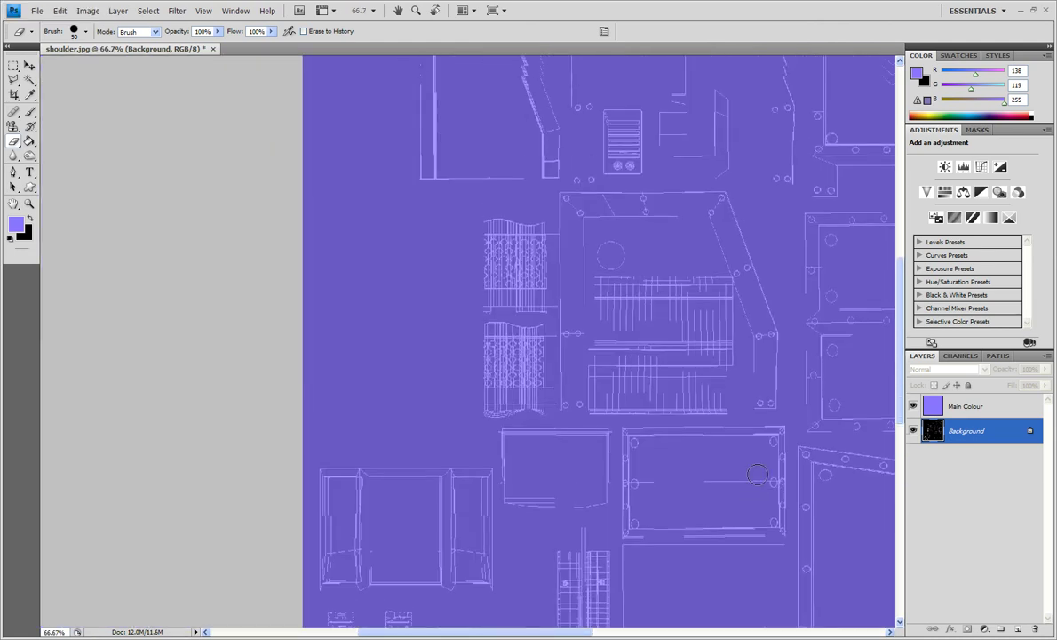
pyautogui.scroll(-1, 726, 492)
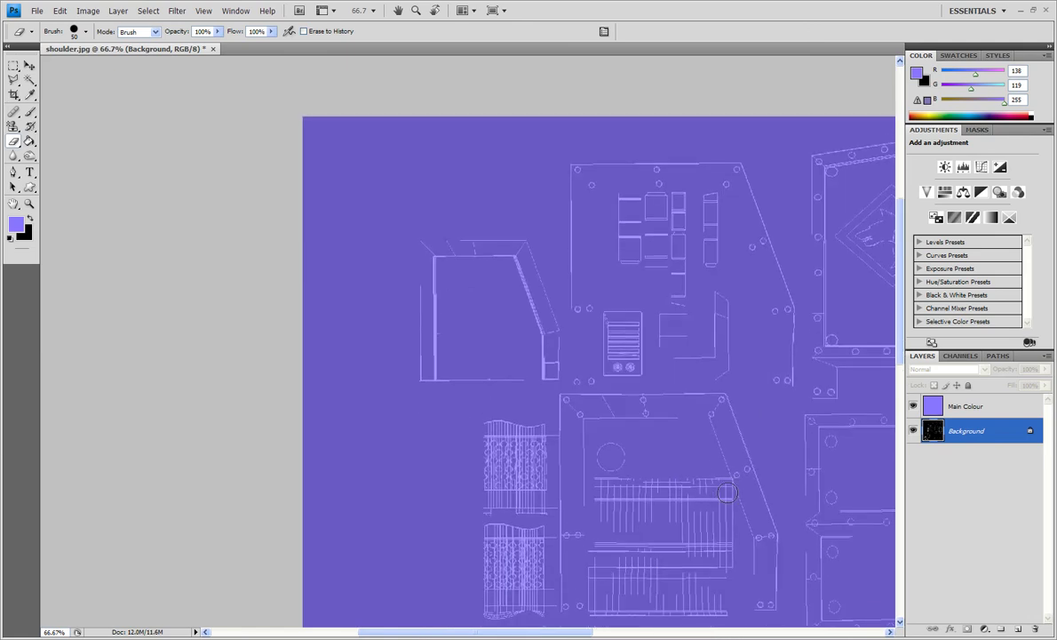
pyautogui.rightClick(975, 434)
pyautogui.click(915, 449)
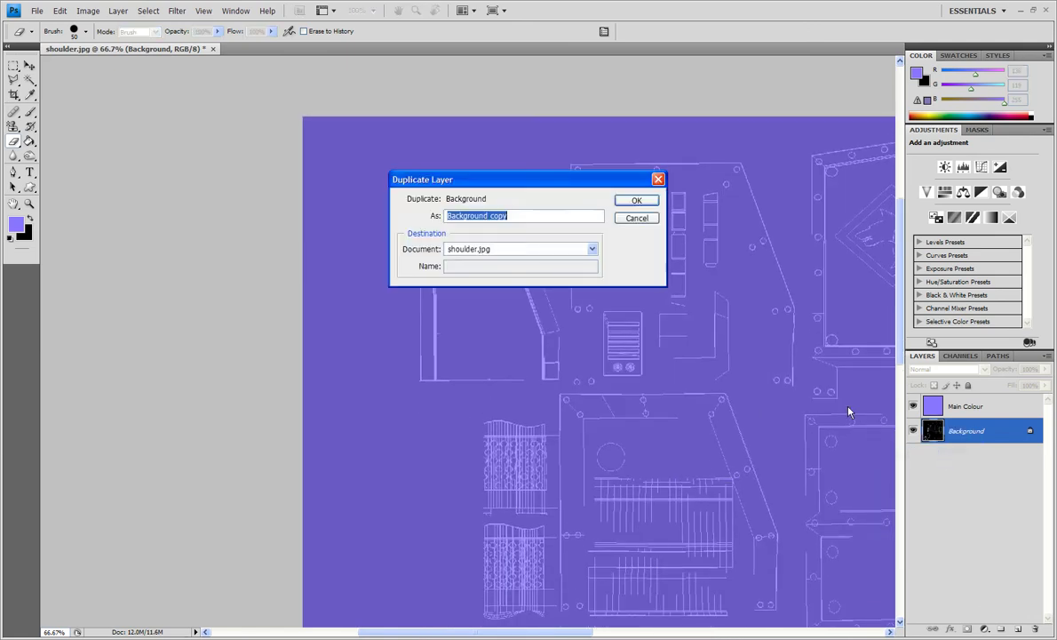
pyautogui.write('Dupe_')
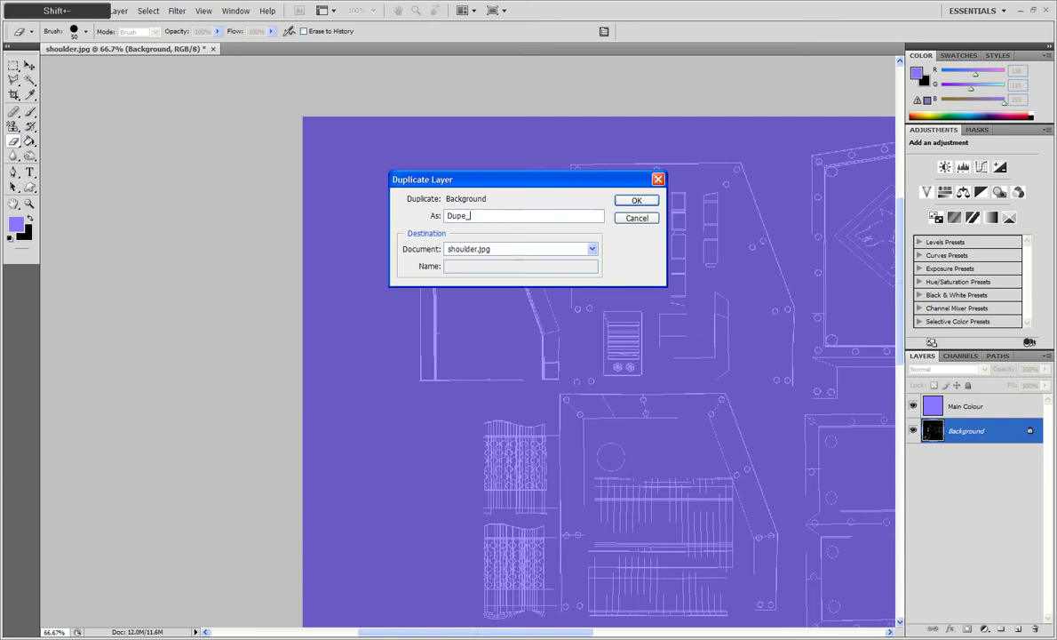
pyautogui.write('lines')
pyautogui.press('Return')
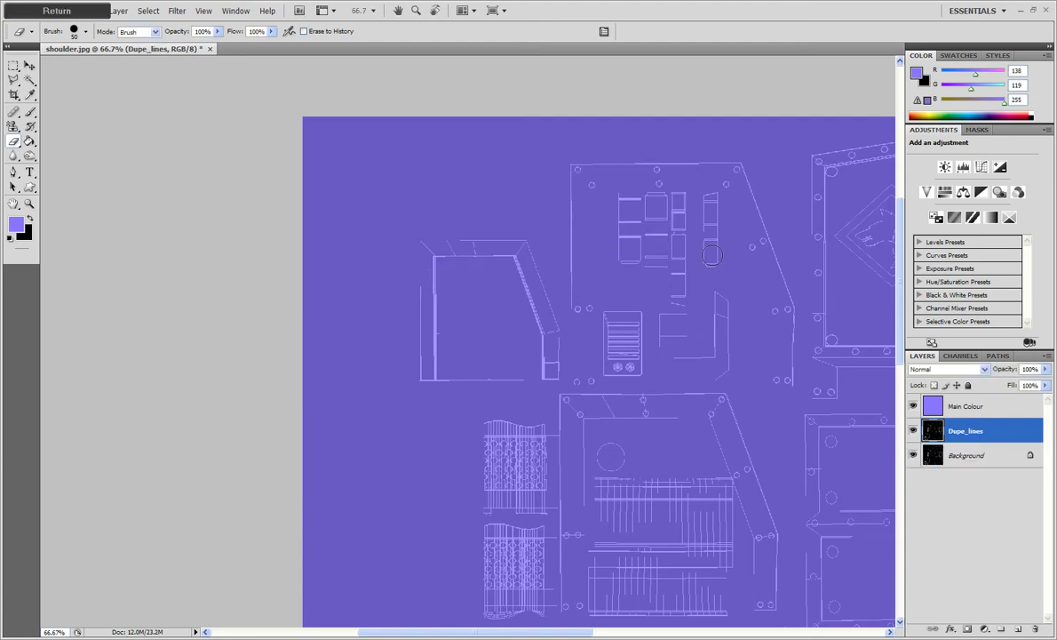
# - Try the Poster Edges filter on the Dupe_lines layer with Edge Thickness 7 and Edge Intensity 6
pyautogui.click(148, 12)
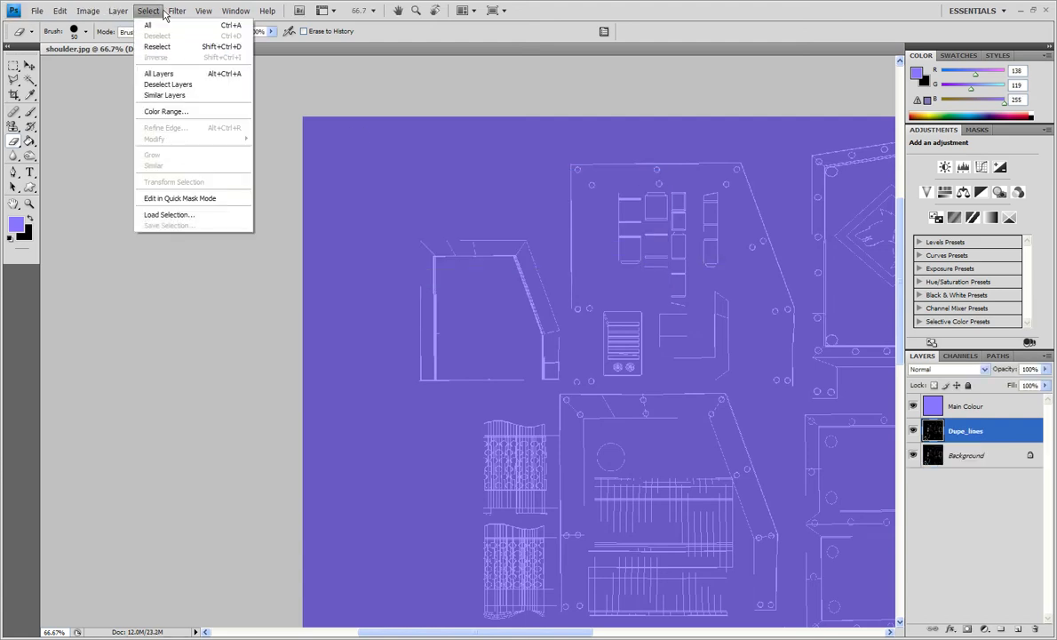
pyautogui.moveTo(177, 12)
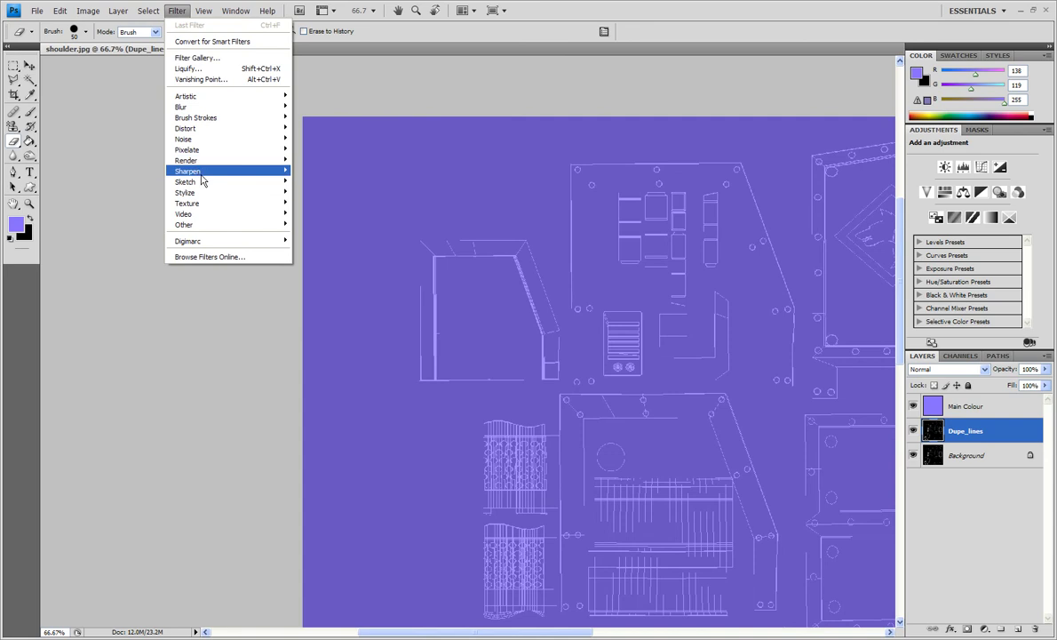
pyautogui.moveTo(271, 193)
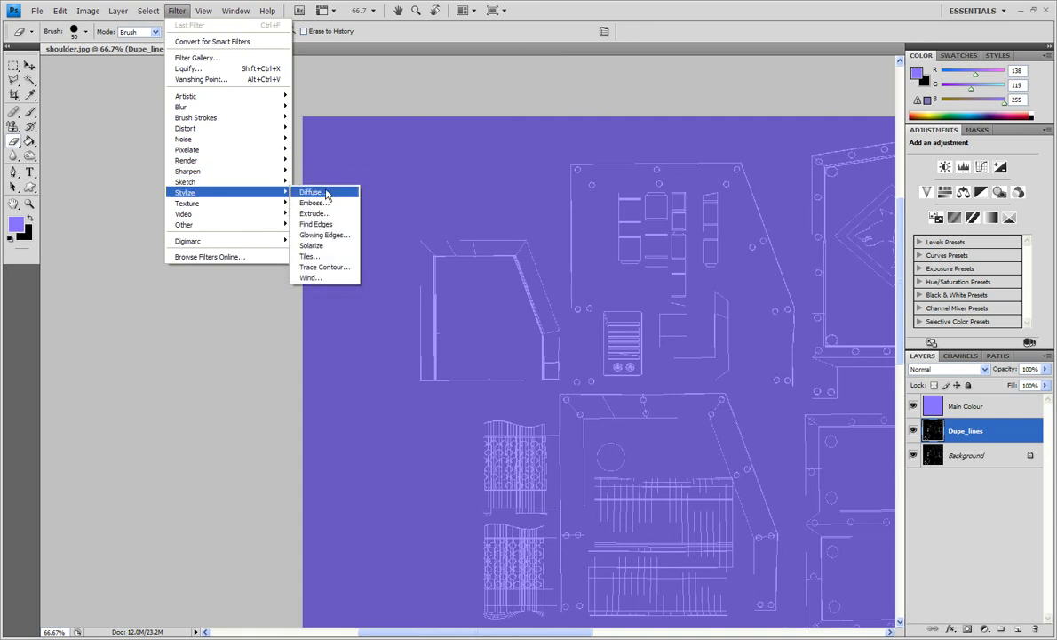
pyautogui.moveTo(247, 212)
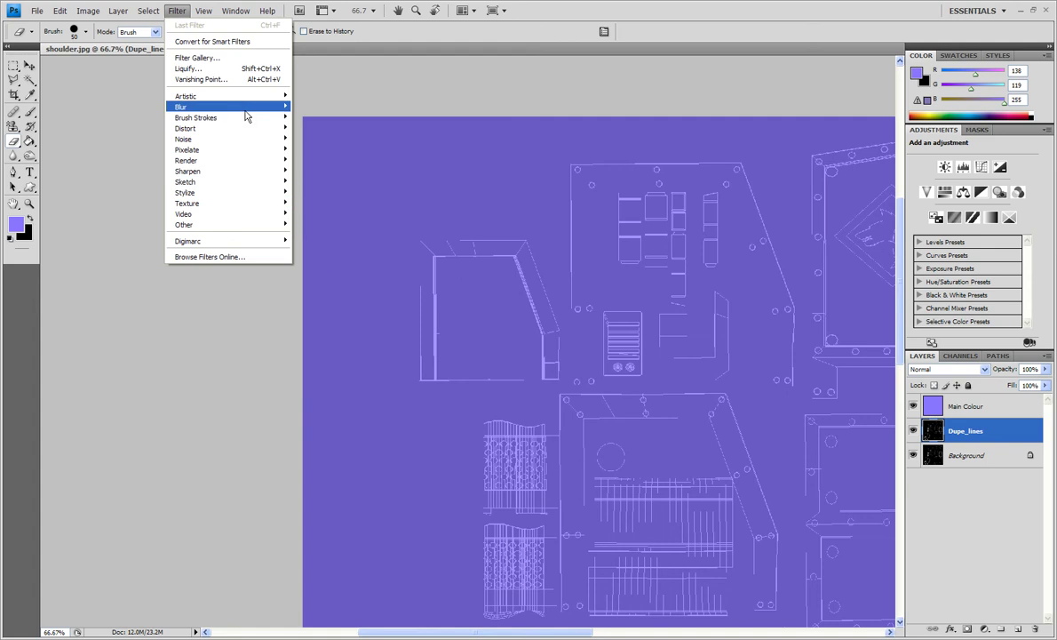
pyautogui.moveTo(246, 98)
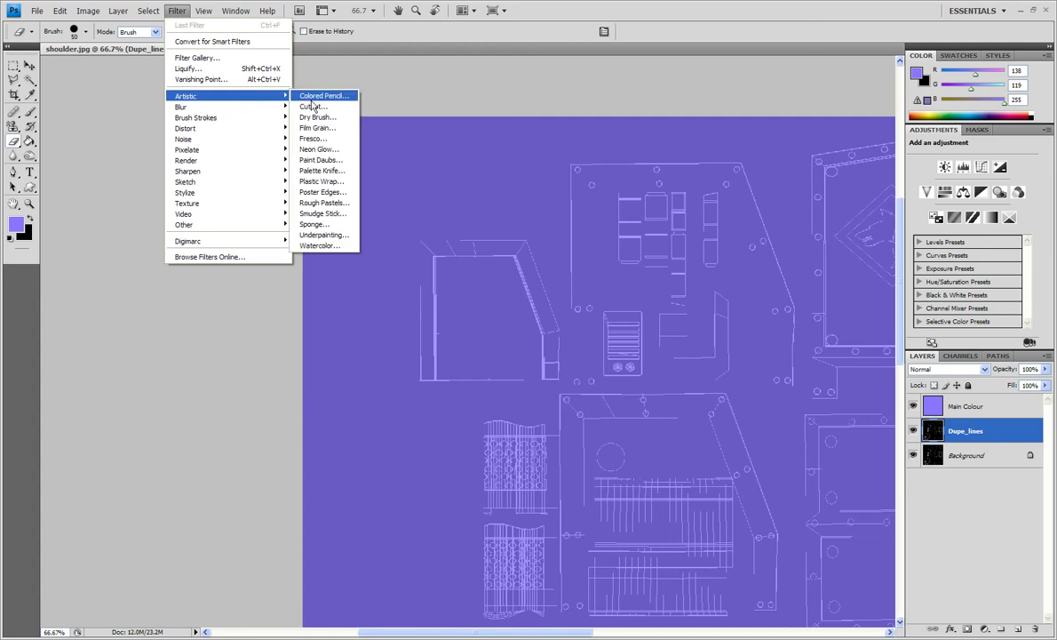
pyautogui.click(331, 192)
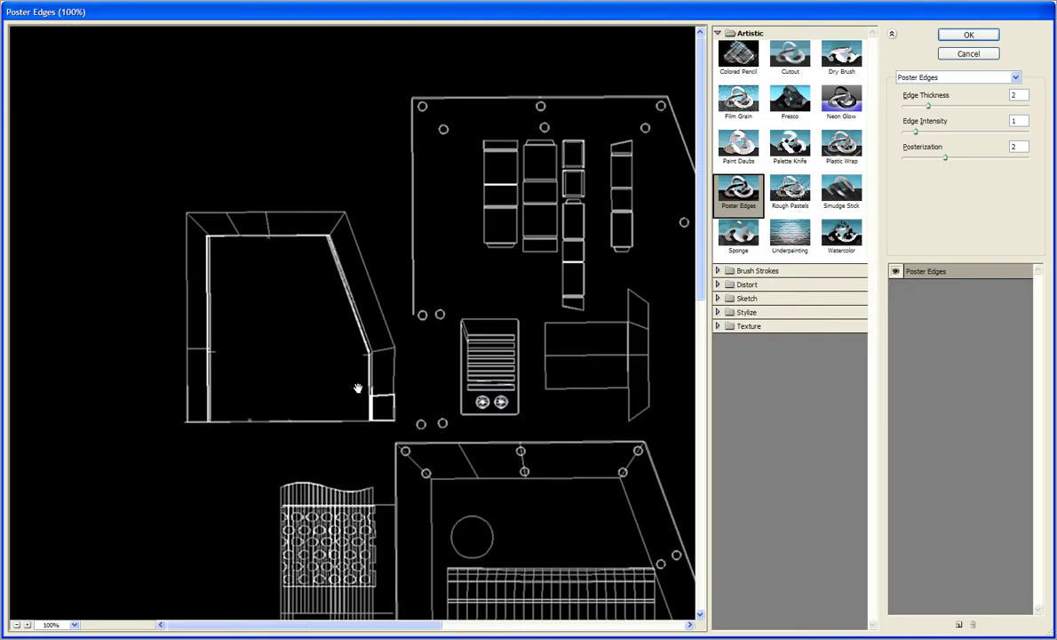
pyautogui.moveTo(928, 106); pyautogui.dragTo(996, 106)
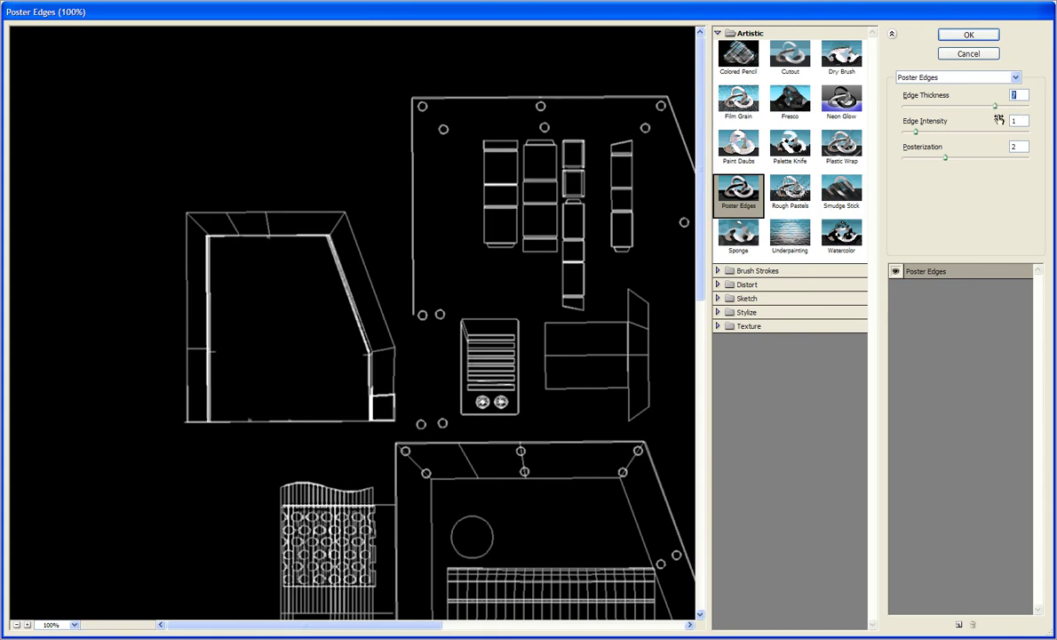
pyautogui.moveTo(916, 131); pyautogui.dragTo(985, 134)
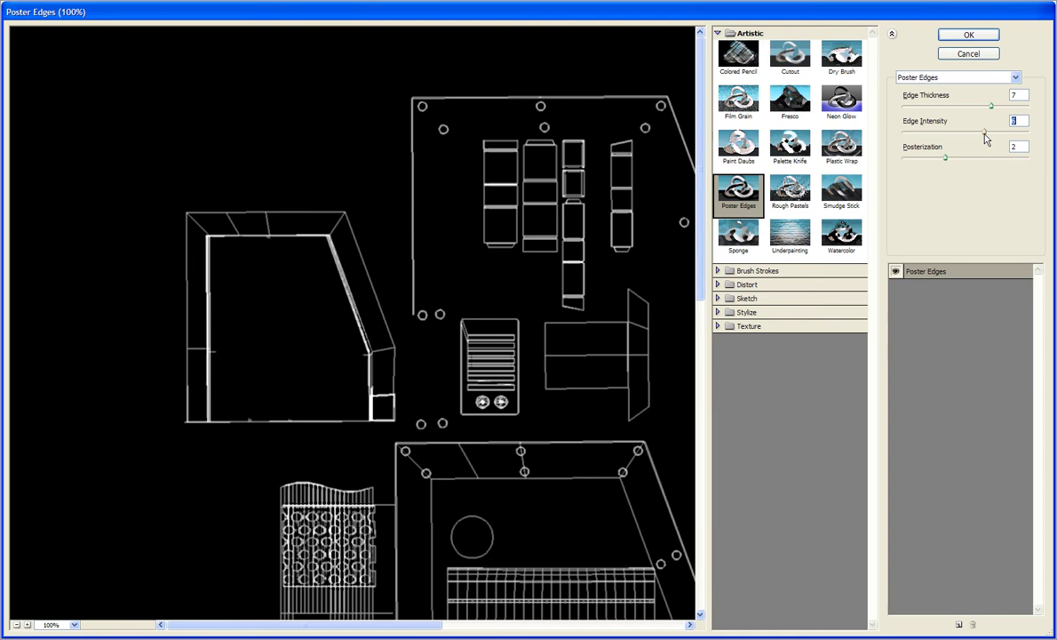
# - Preview the Rough Pastels, Smudge Stick, Plastic Wrap, Neon Glow, Fresco, Film Grain and Dry Brush filters on the wireframe lines
pyautogui.click(789, 203)
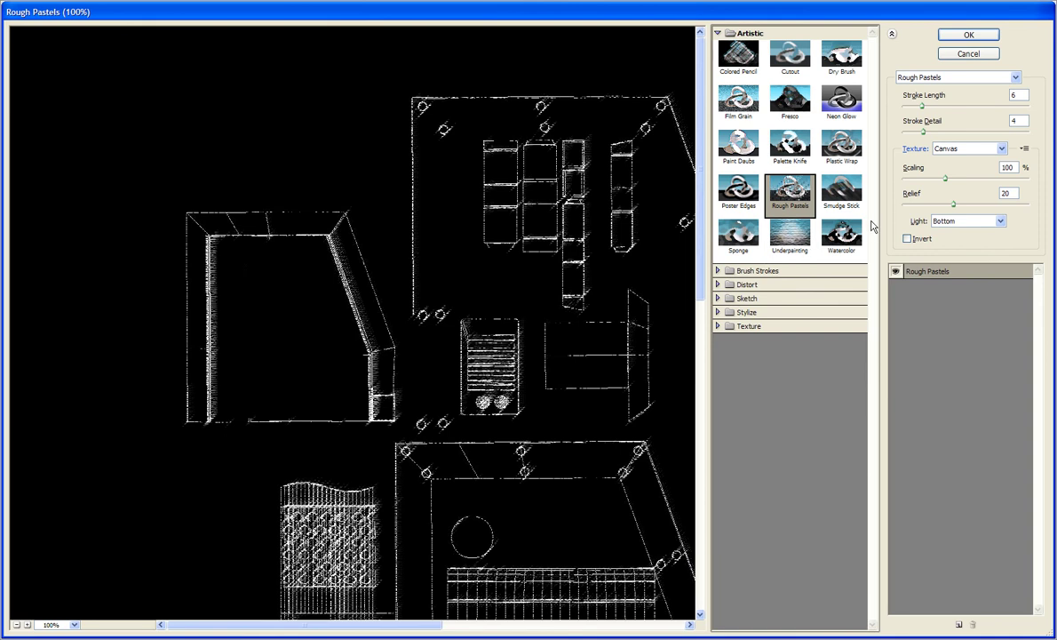
pyautogui.click(840, 194)
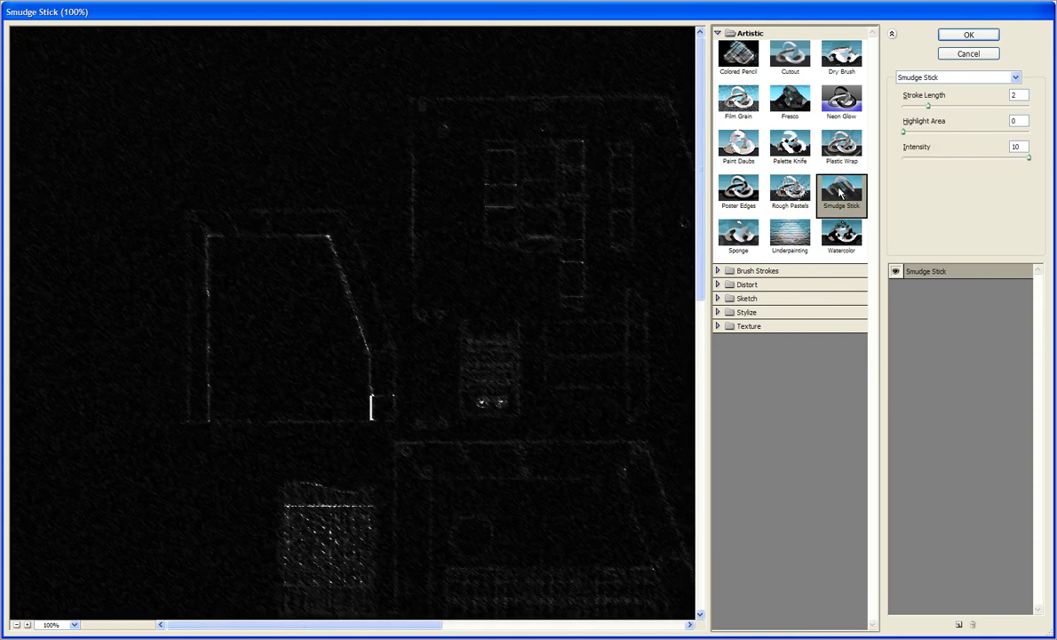
pyautogui.click(841, 147)
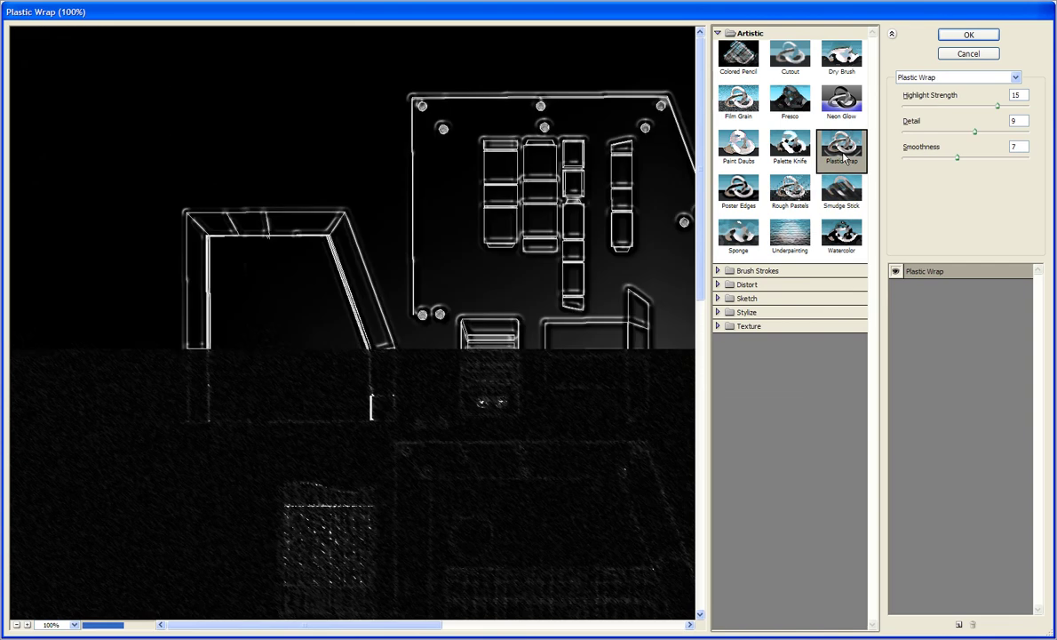
pyautogui.click(846, 115)
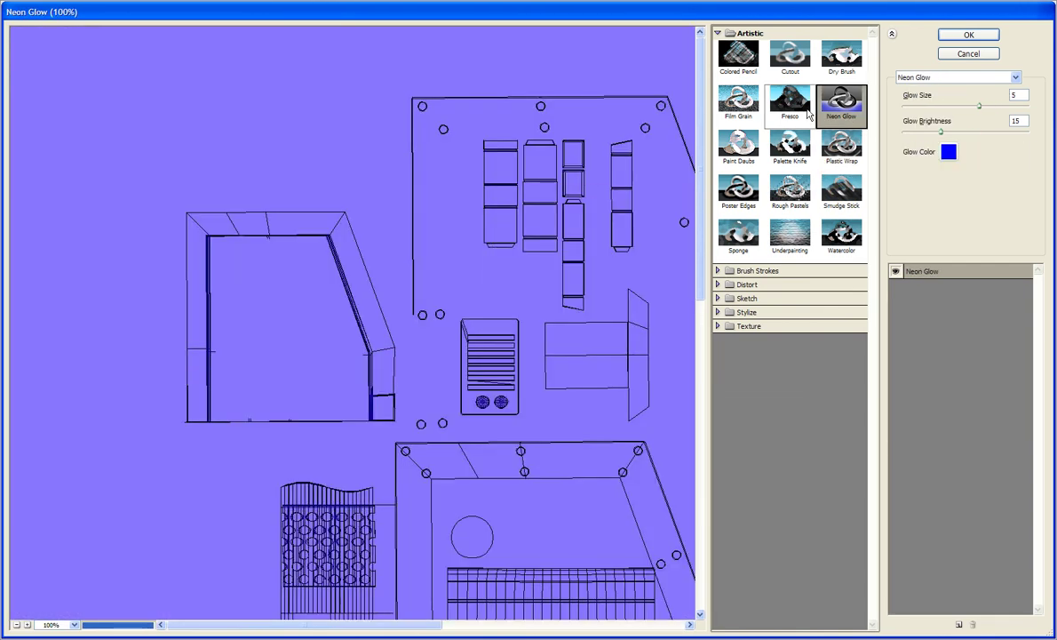
pyautogui.click(804, 106)
pyautogui.click(736, 105)
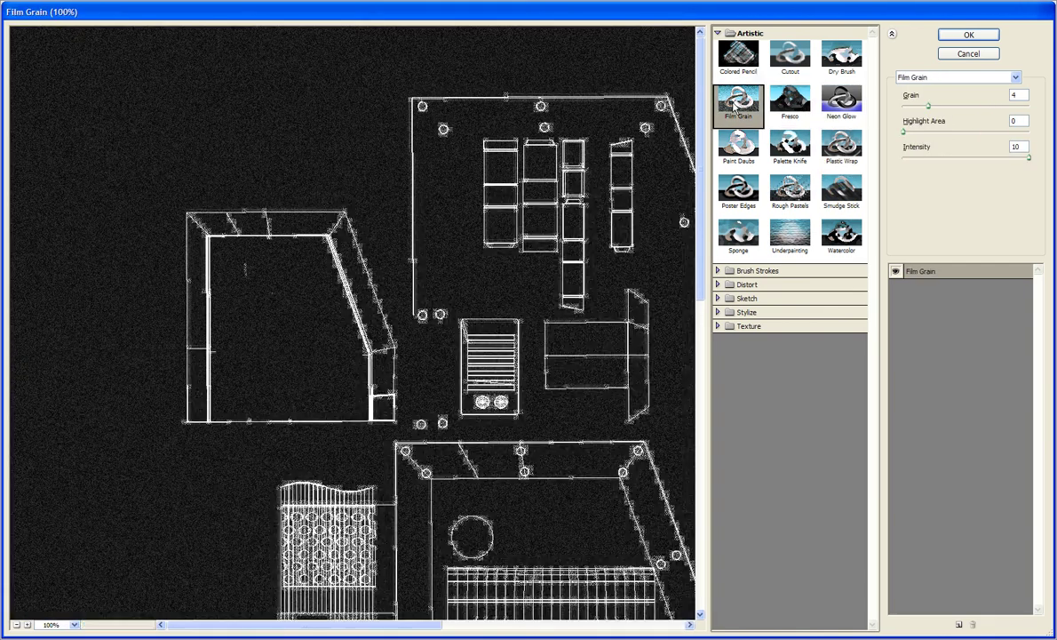
pyautogui.click(840, 60)
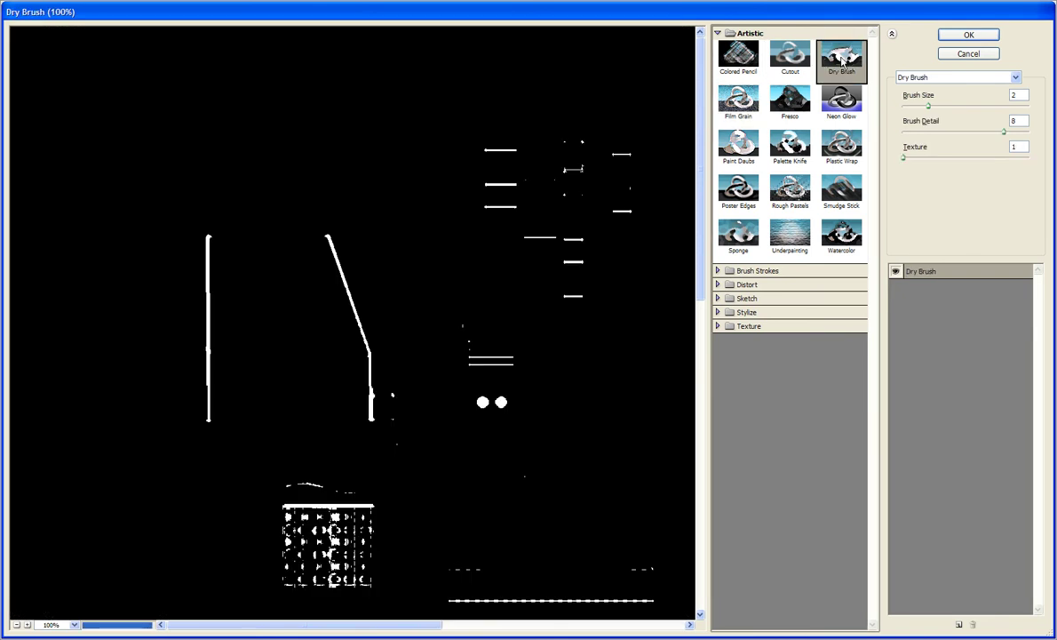
pyautogui.scroll(-5, 489, 346)
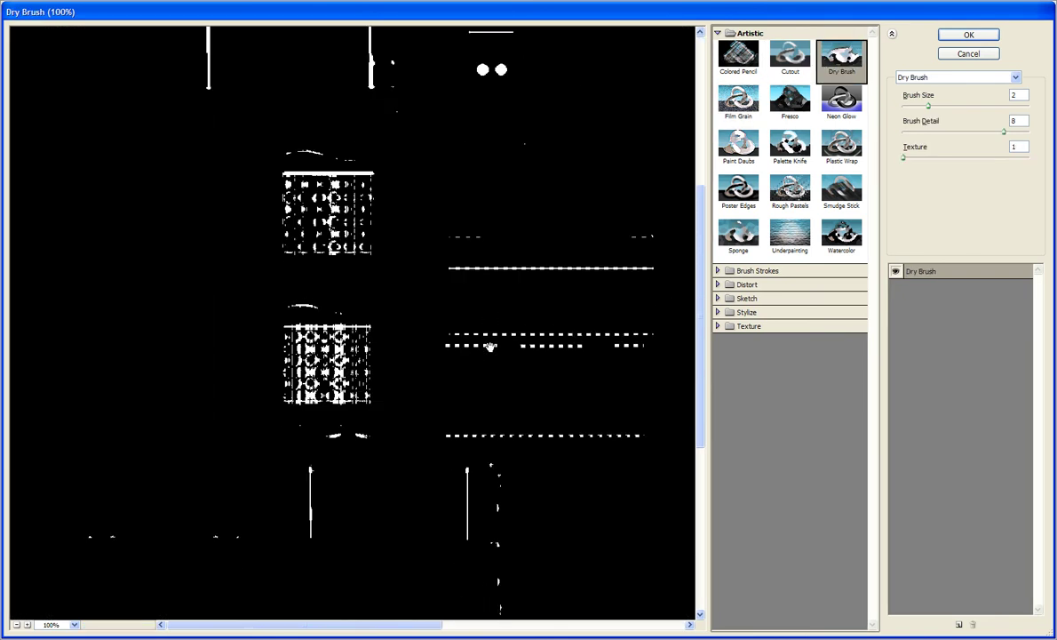
pyautogui.scroll(3, 489, 346)
# - Preview the Cutout, Colored Pencil, Sponge, Underpainting and Watercolor filters on the wireframe lines
pyautogui.click(786, 61)
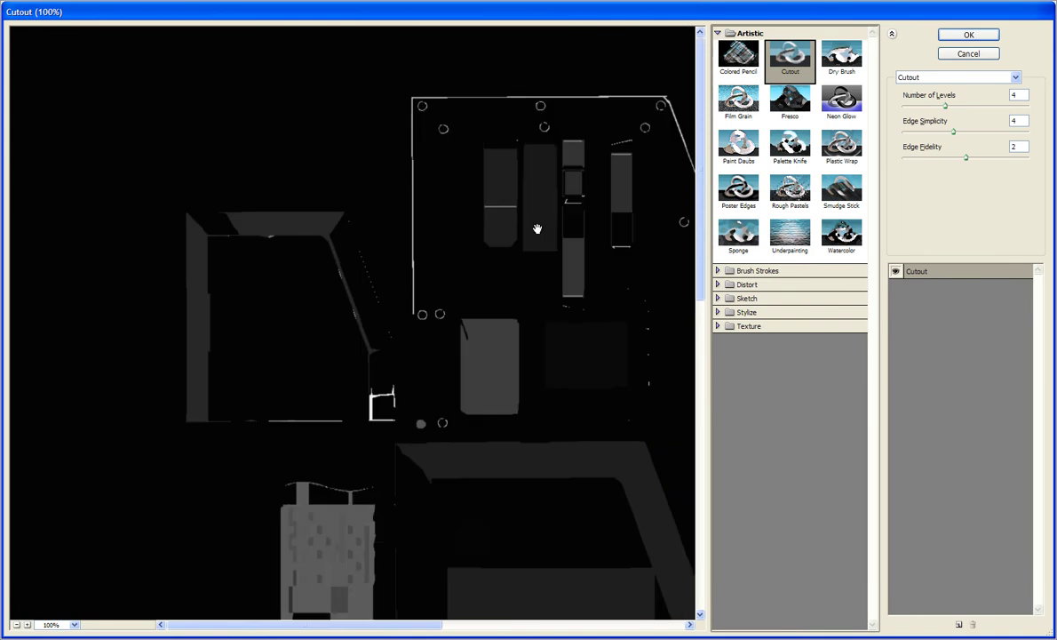
pyautogui.click(738, 58)
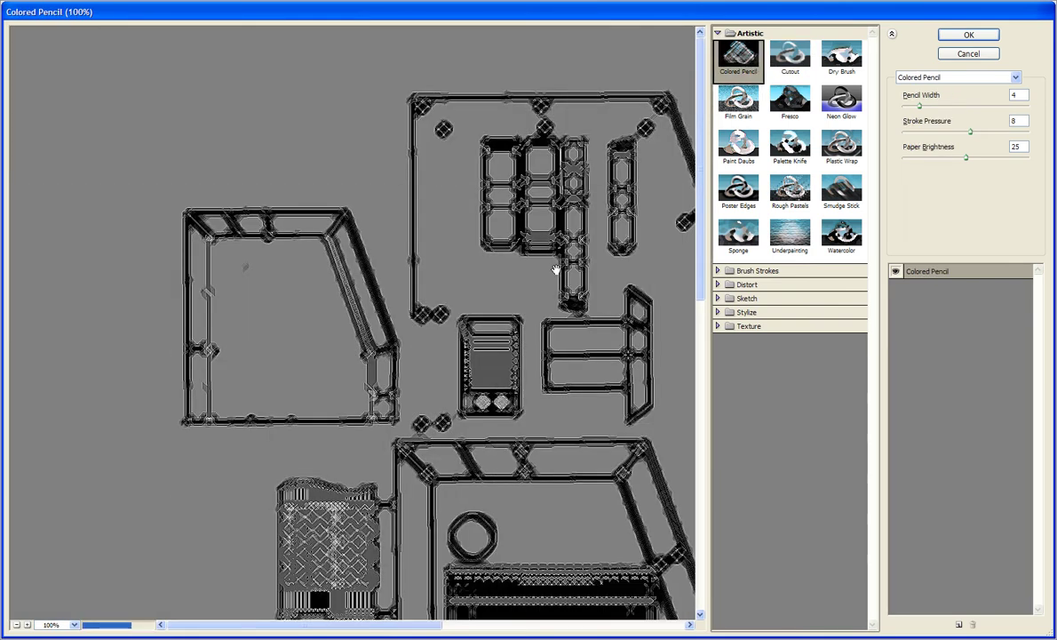
pyautogui.scroll(-5, 555, 269)
pyautogui.click(739, 235)
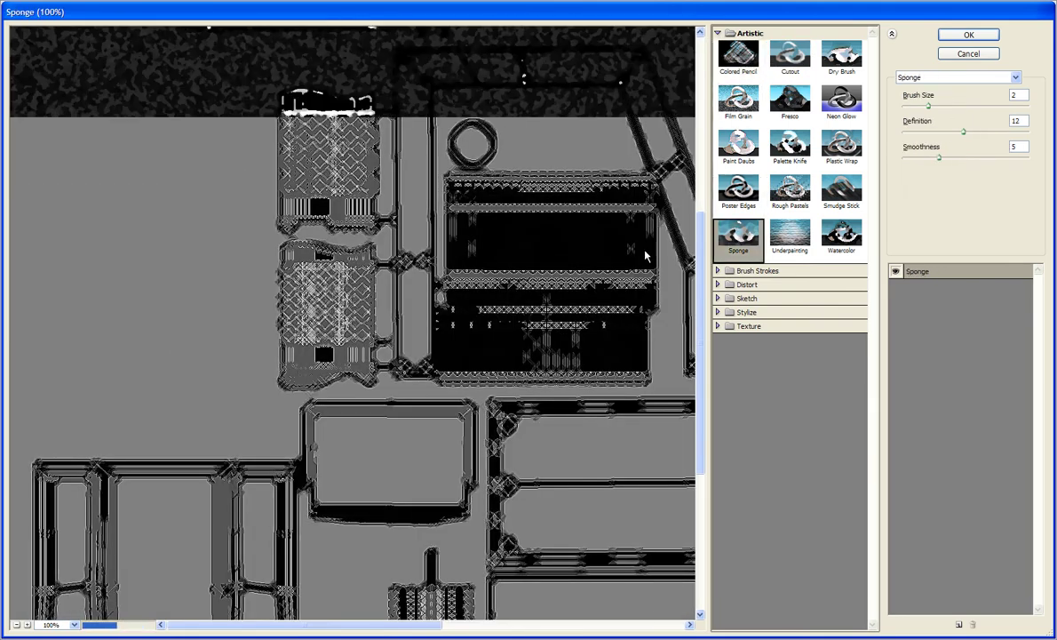
pyautogui.click(788, 238)
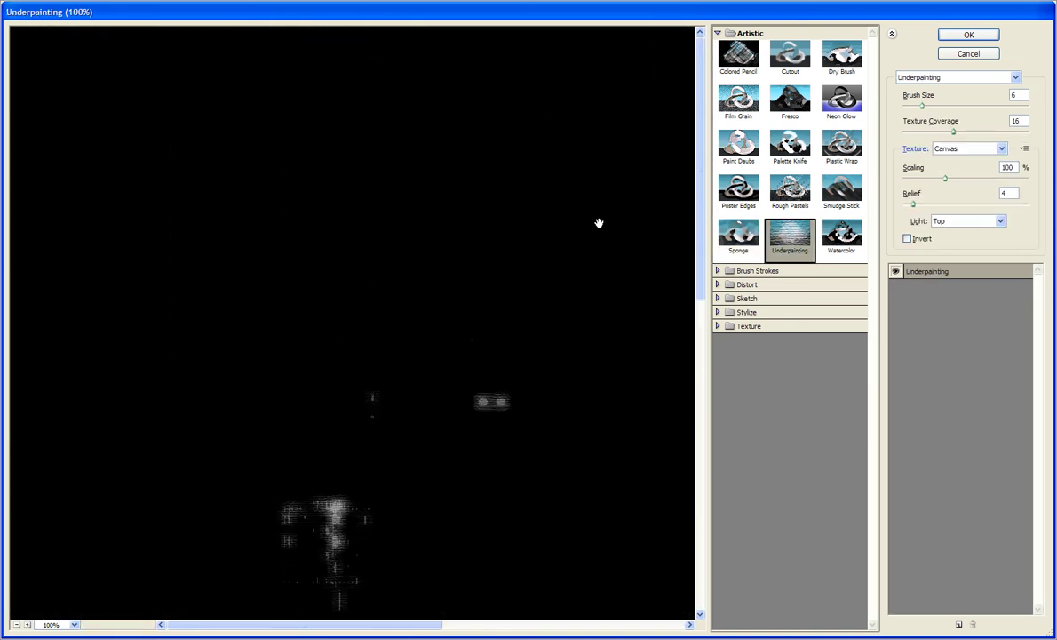
pyautogui.click(841, 233)
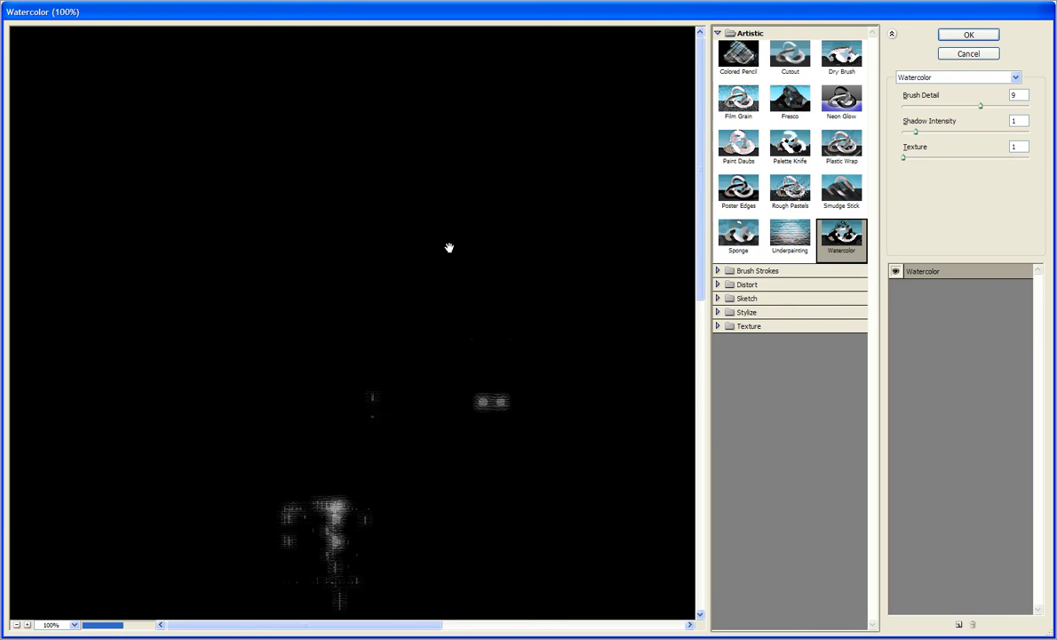
# - Apply the Smudge Stick filter to Dupe_lines with Stroke Length 2, Highlight Area 0 and Intensity 10, and check the layout
pyautogui.click(837, 194)
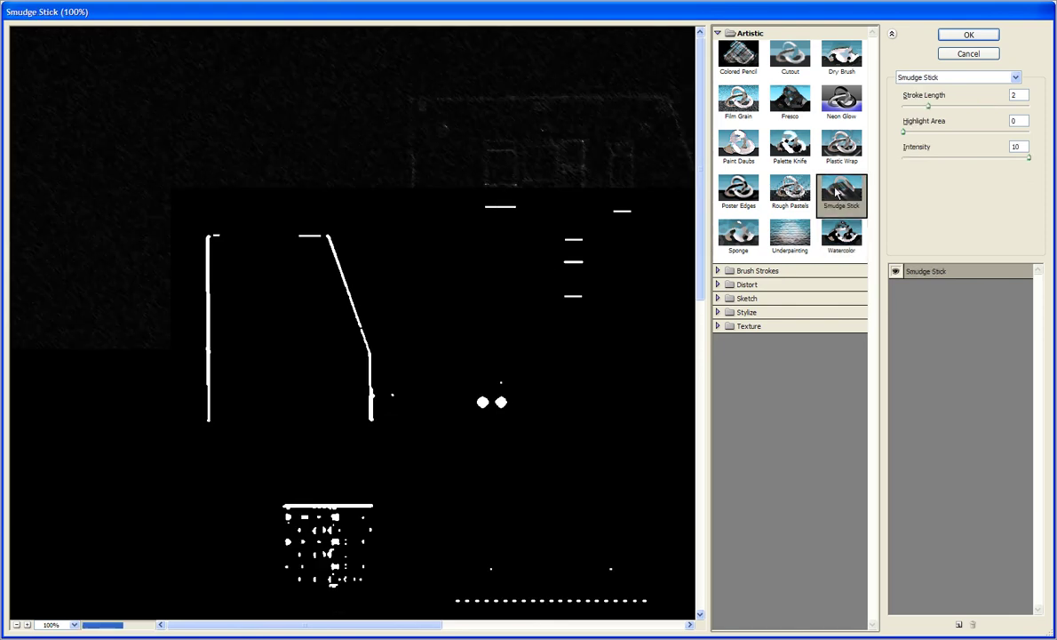
pyautogui.click(968, 36)
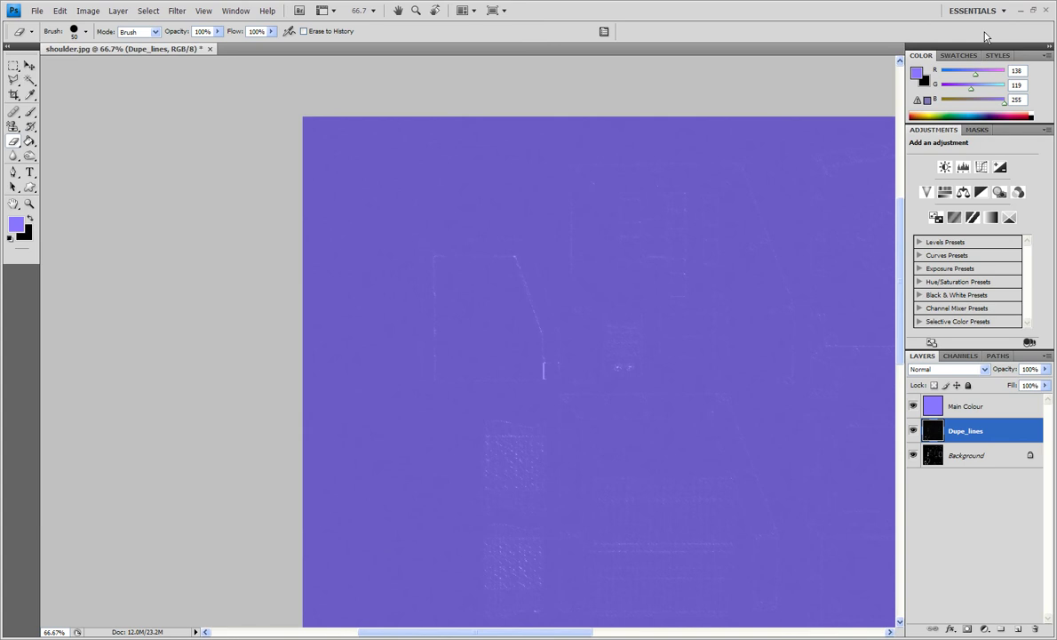
pyautogui.hotkey('ctrl', '-')
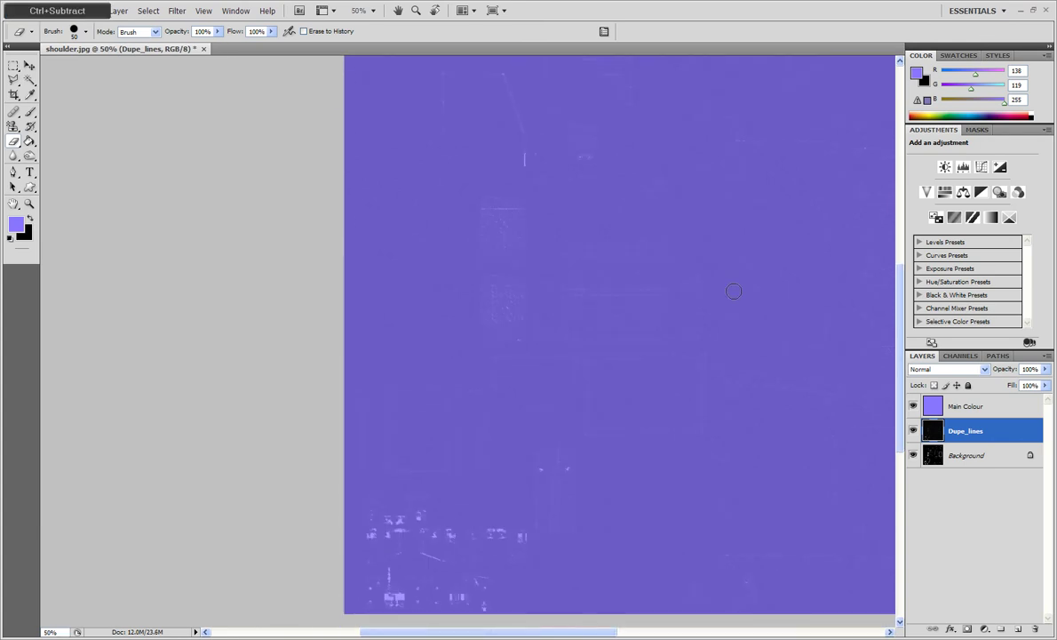
pyautogui.hscroll(5, 734, 291)
pyautogui.scroll(2, 642, 508)
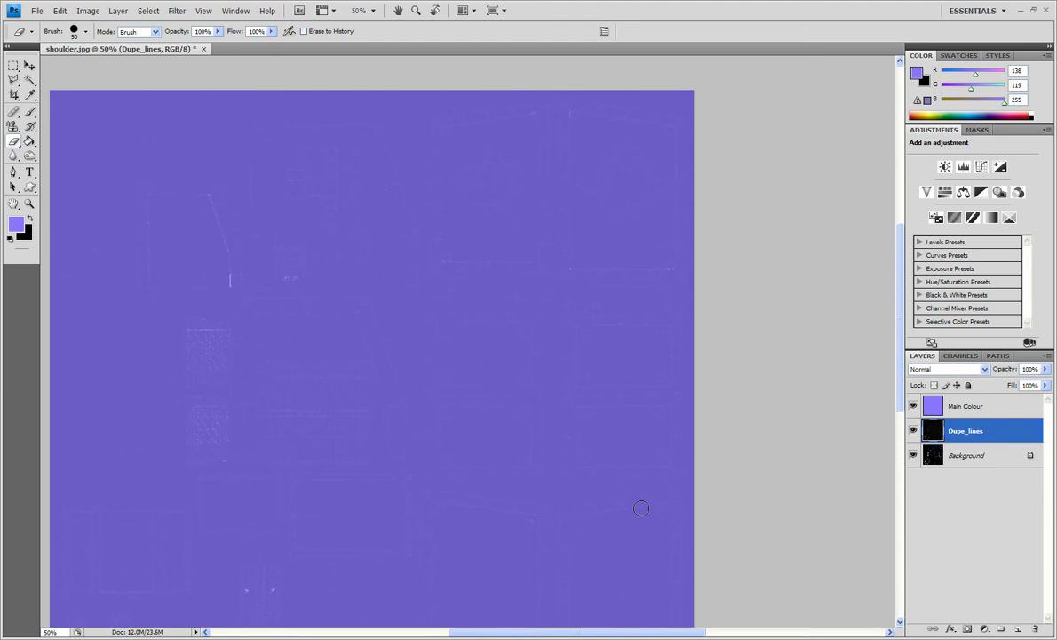
# - Lower the opacity of the Main Colour layer to about 45%
pyautogui.click(968, 406)
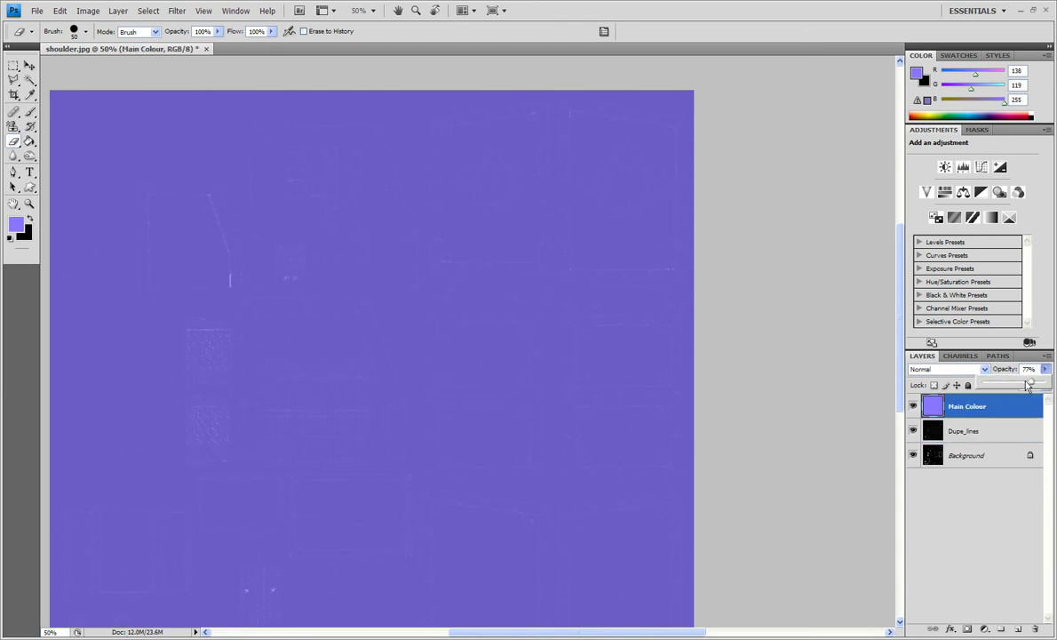
pyautogui.moveTo(1046, 369); pyautogui.dragTo(1027, 385)
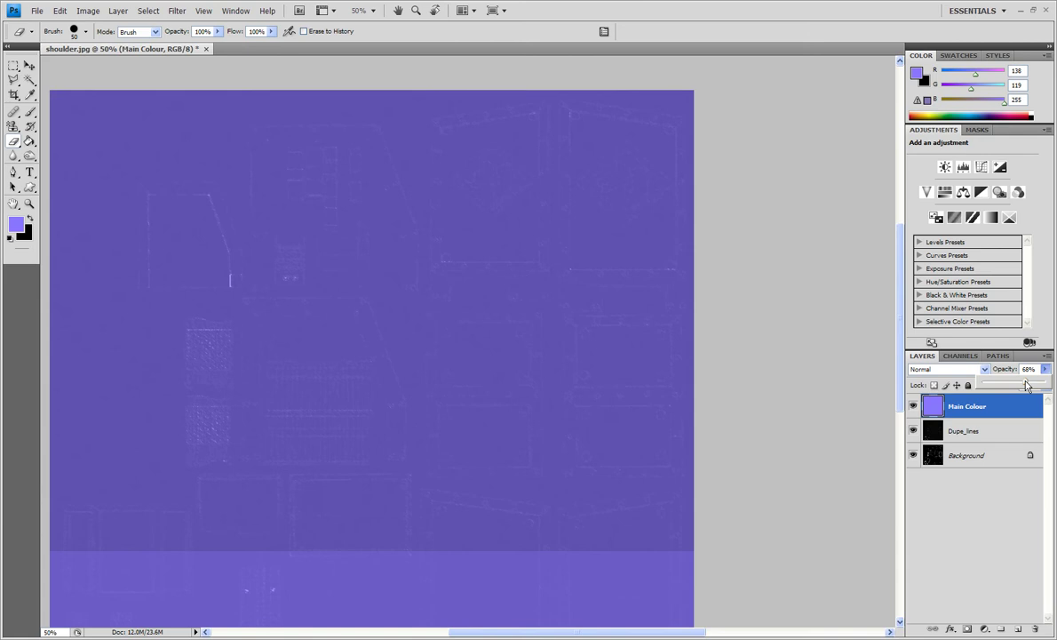
pyautogui.moveTo(1027, 384); pyautogui.dragTo(1012, 388)
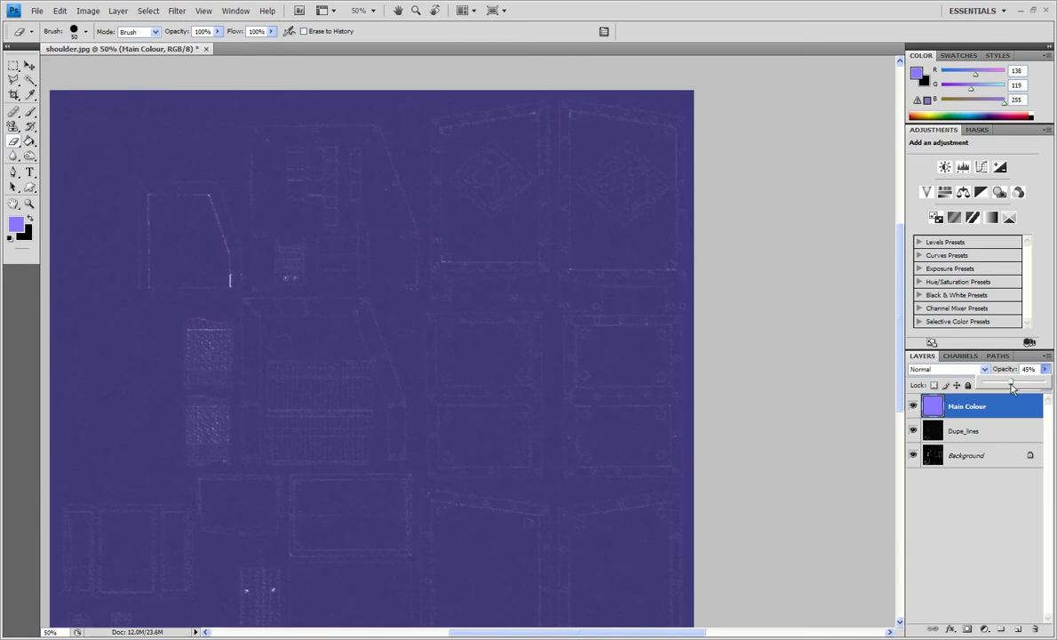
# - Hide the Dupe_lines and Main Colour layers and make Background the active layer
pyautogui.click(912, 431)
pyautogui.click(968, 455)
pyautogui.click(912, 406)
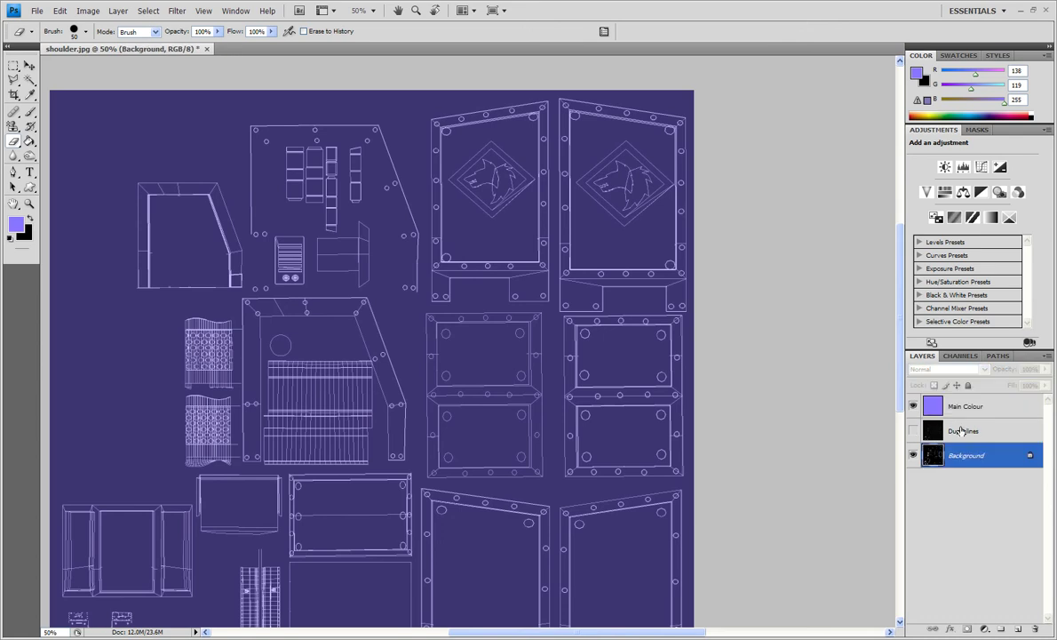
pyautogui.scroll(5, 708, 282)
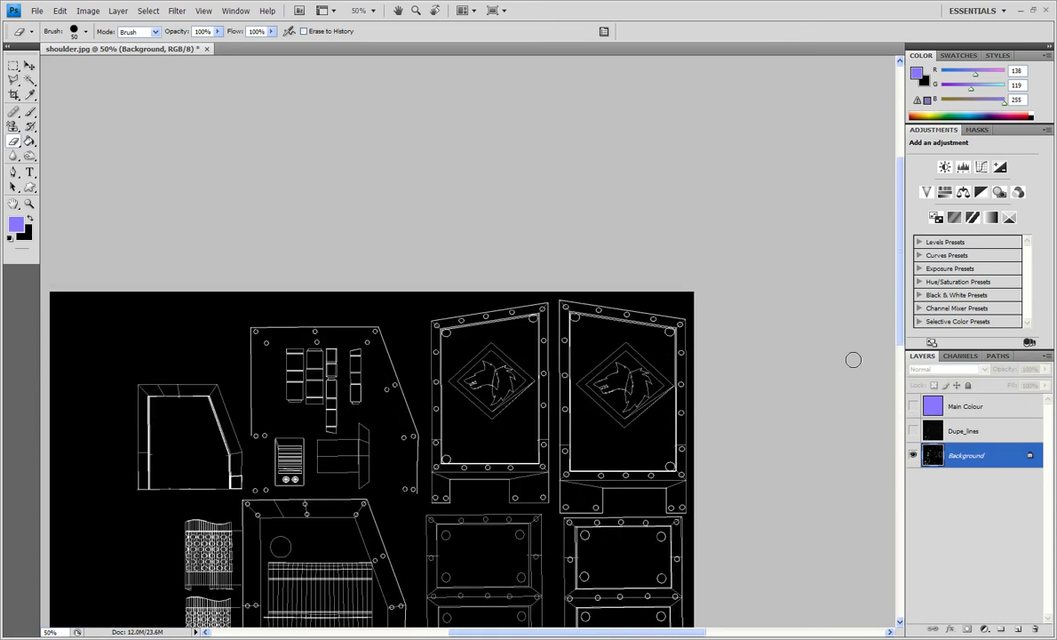
# - Duplicate the Background layer as Background copy within shoulder.jpg and move the copy above Dupe_lines
pyautogui.rightClick(959, 459)
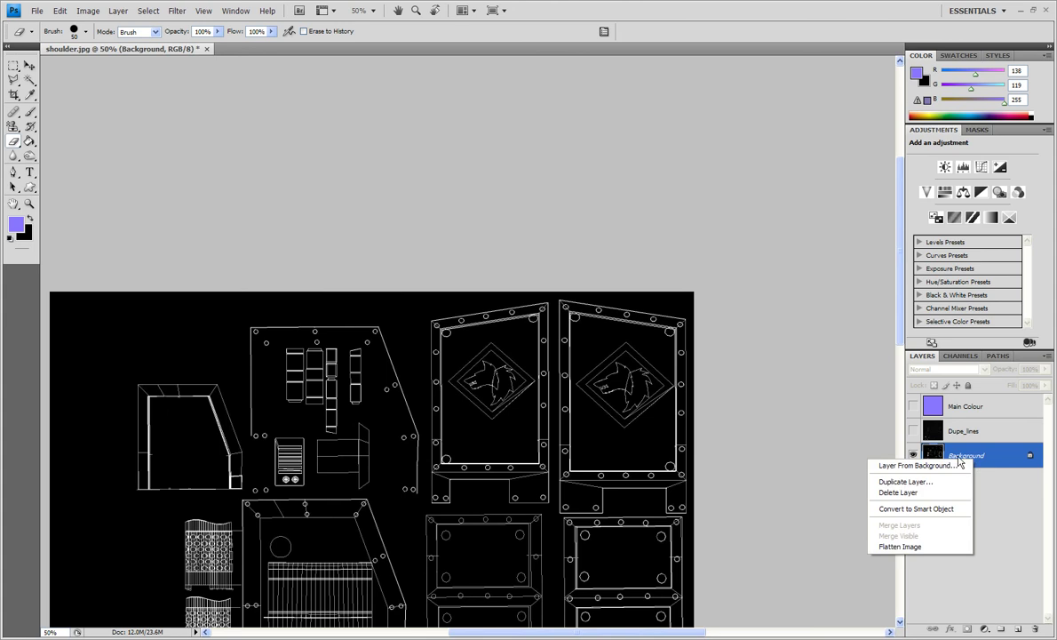
pyautogui.click(906, 481)
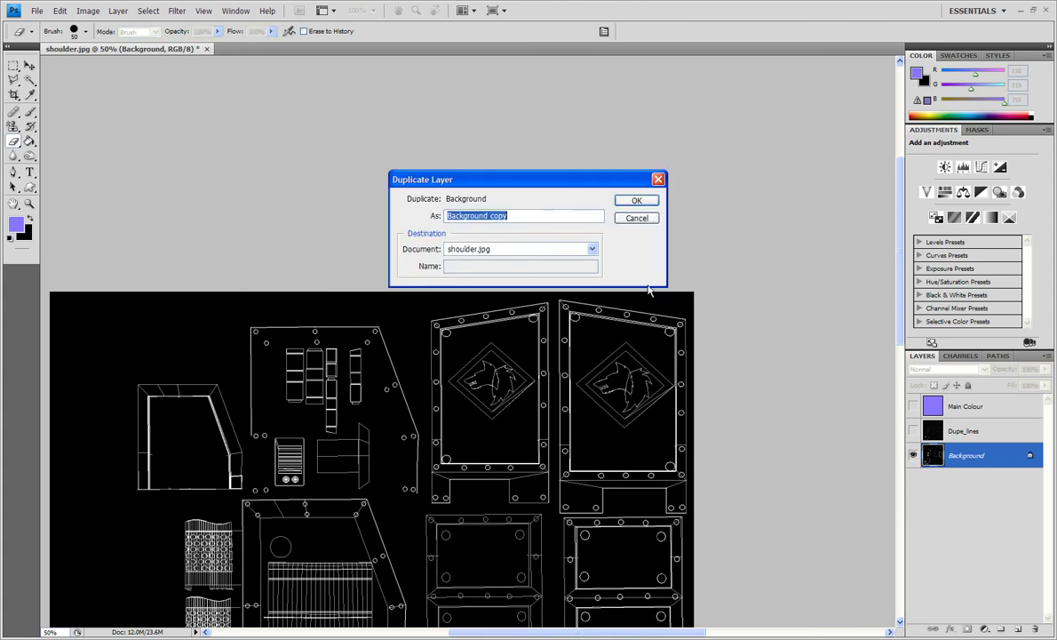
pyautogui.click(634, 201)
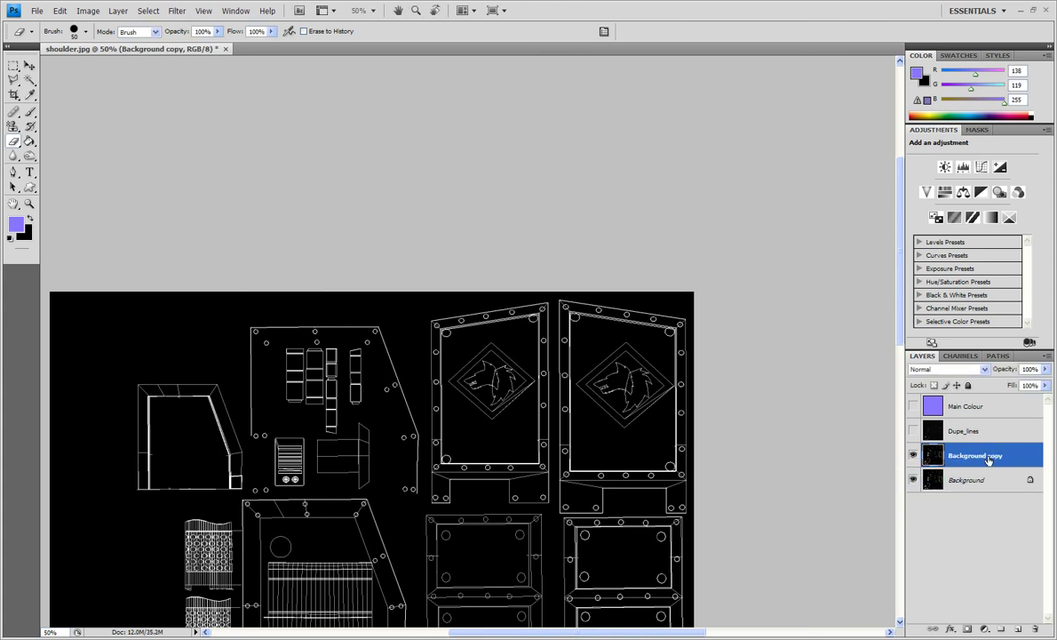
pyautogui.moveTo(988, 460); pyautogui.dragTo(977, 433)
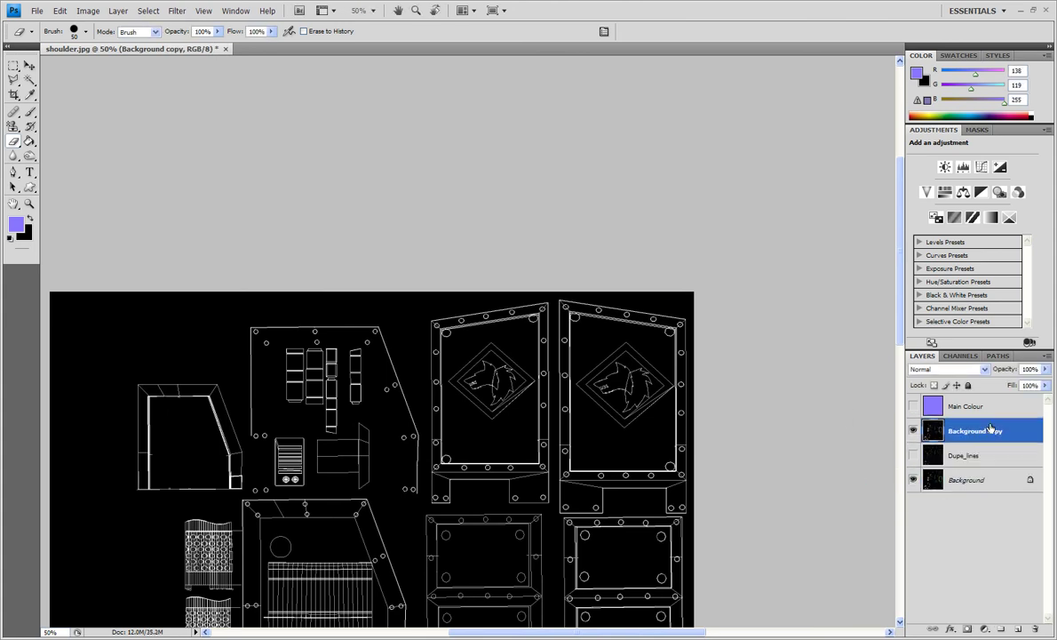
# - Show the Dupe_lines layer and hide the original Background layer
pyautogui.click(912, 455)
pyautogui.click(914, 480)
pyautogui.scroll(2, 717, 430)
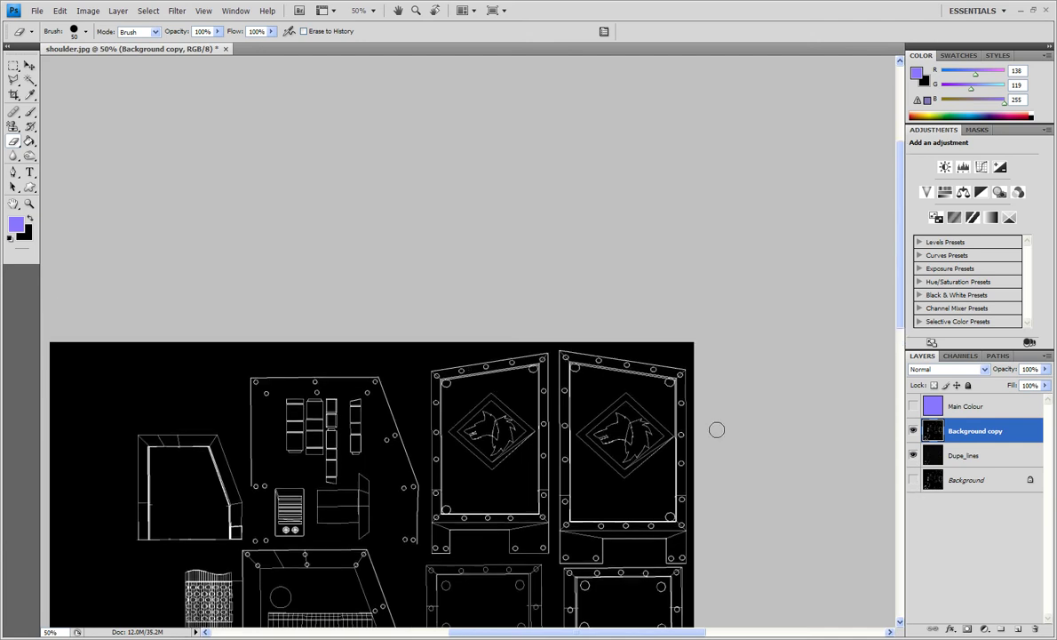
pyautogui.scroll(2, 717, 430)
pyautogui.scroll(-2, 602, 408)
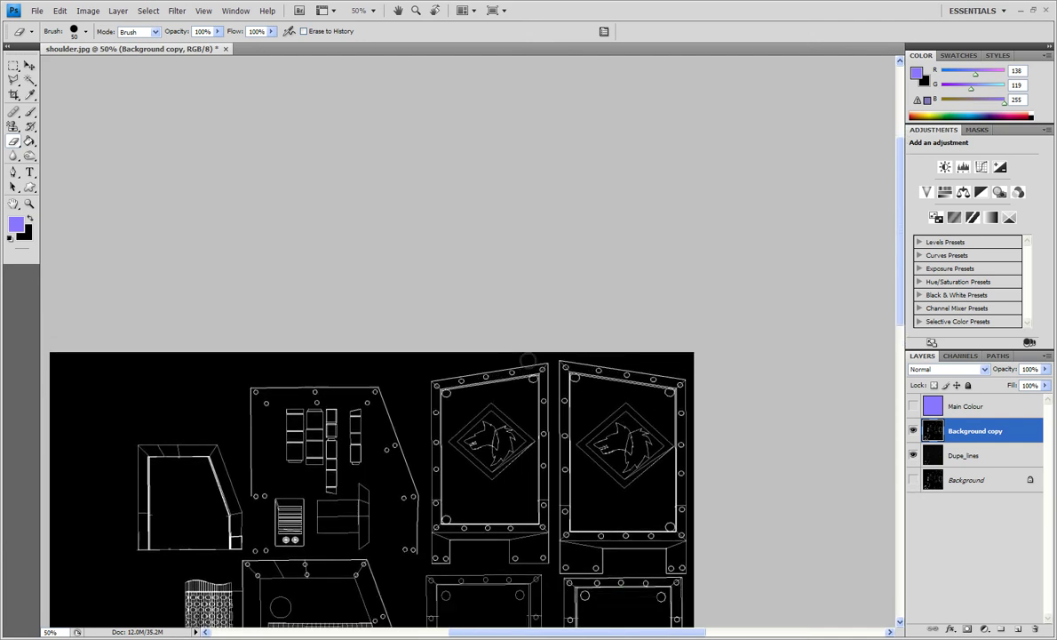
# - Select the enclosed areas inside the diamond frame and wolf head of the right-hand emblem on Background copy with the Magic Wand
pyautogui.click(30, 80)
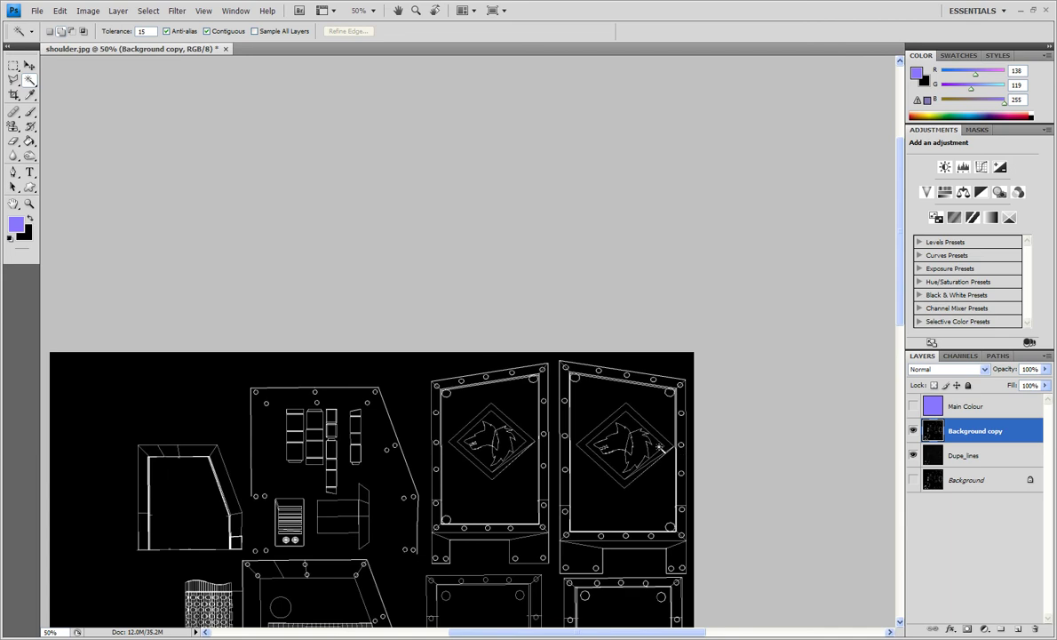
pyautogui.click(590, 414)
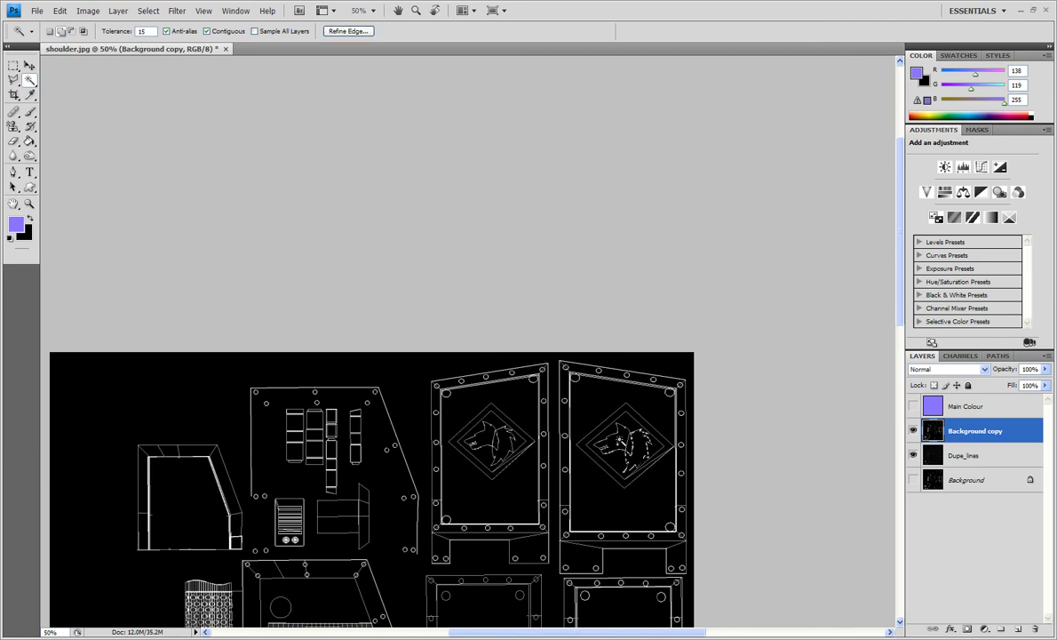
pyautogui.click(604, 448)
pyautogui.press('ctrl+KP_Add')
pyautogui.press('ctrl+KP_Add')
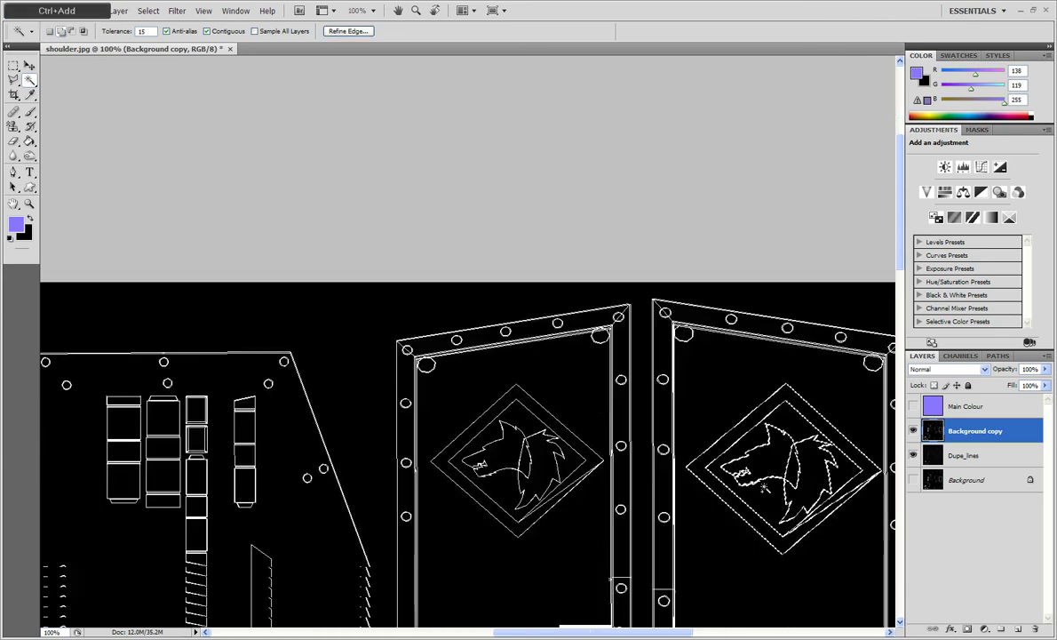
pyautogui.scroll(-1, 467, 426)
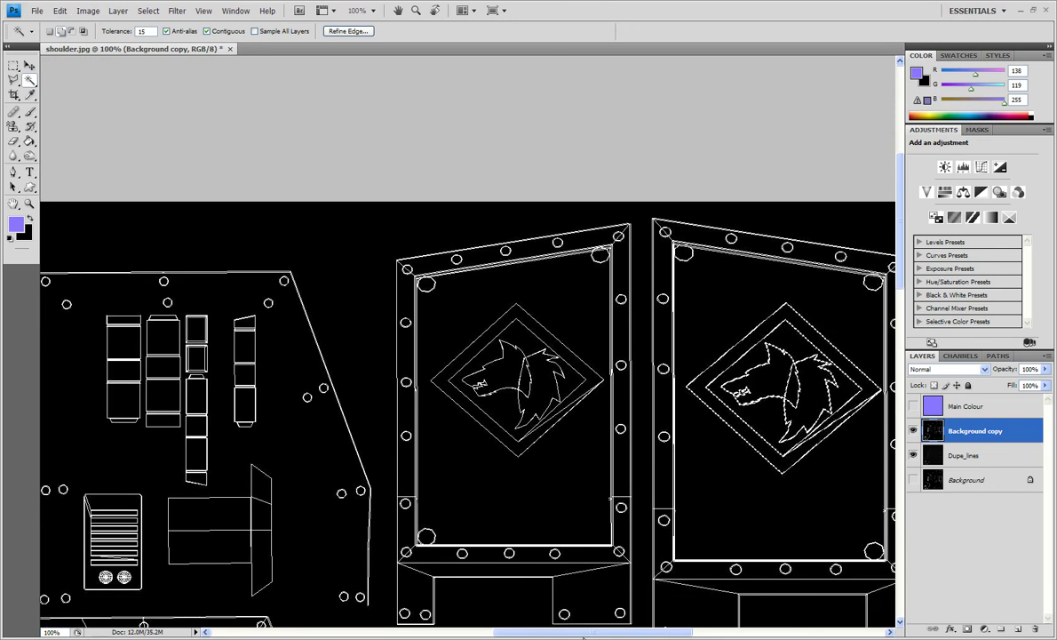
pyautogui.moveTo(593, 631); pyautogui.dragTo(646, 635)
pyautogui.scroll(1, 569, 460)
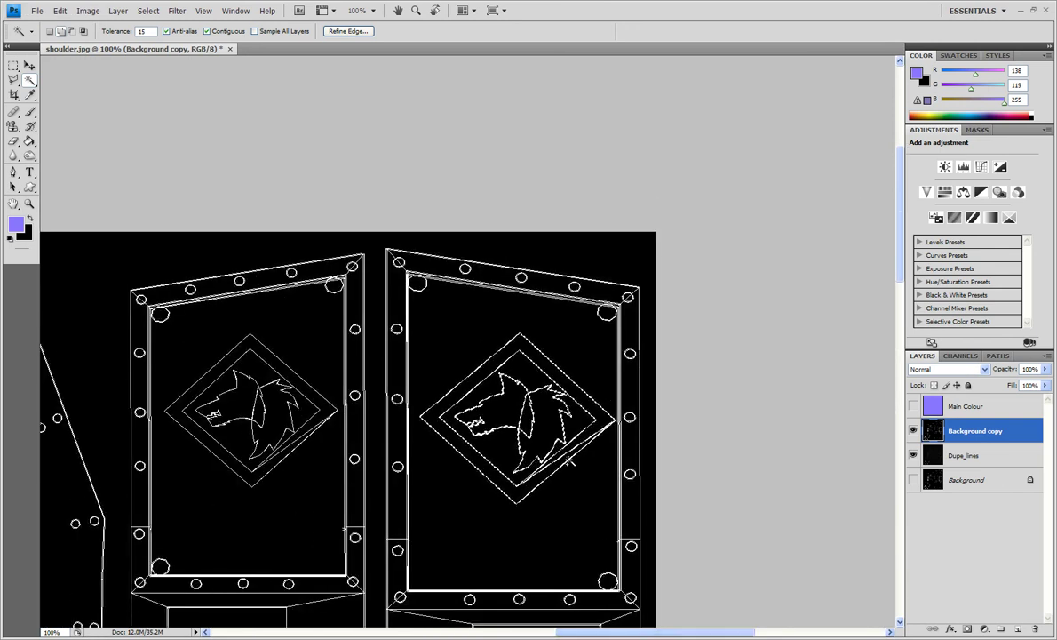
pyautogui.hotkey('ctrl', '+')
pyautogui.scroll(-2, 569, 460)
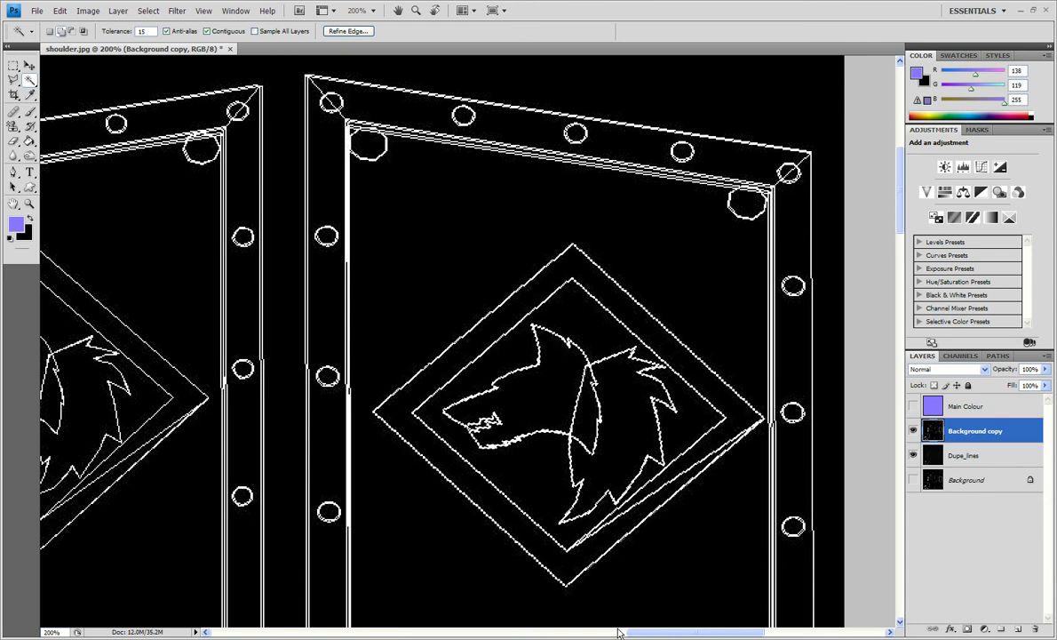
pyautogui.hscroll(-5, 549, 604)
pyautogui.scroll(2, 549, 604)
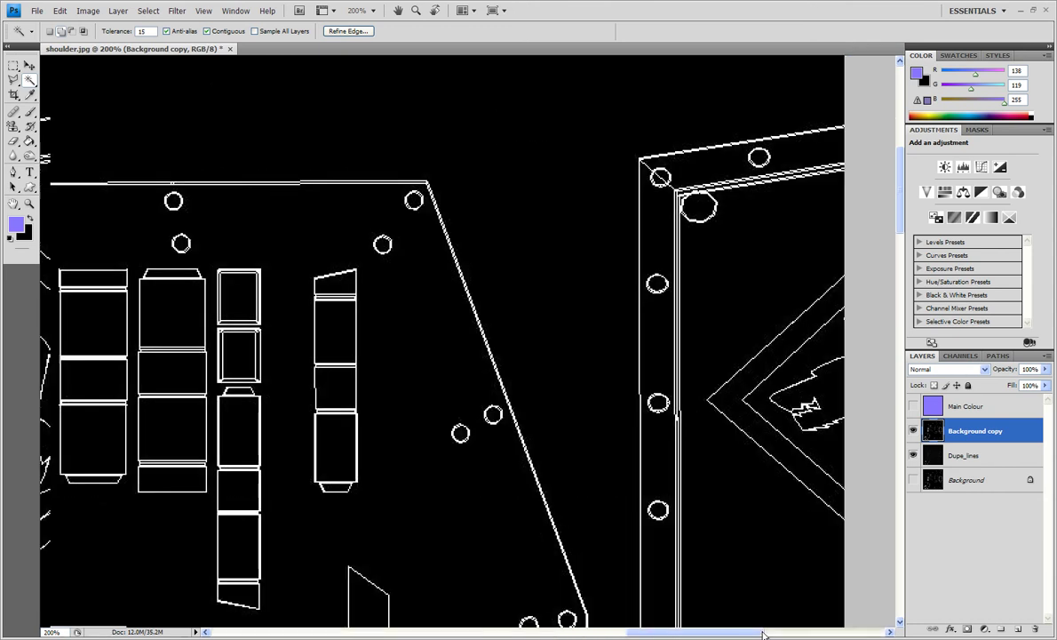
pyautogui.hscroll(7, 467, 342)
pyautogui.scroll(-2, 466, 343)
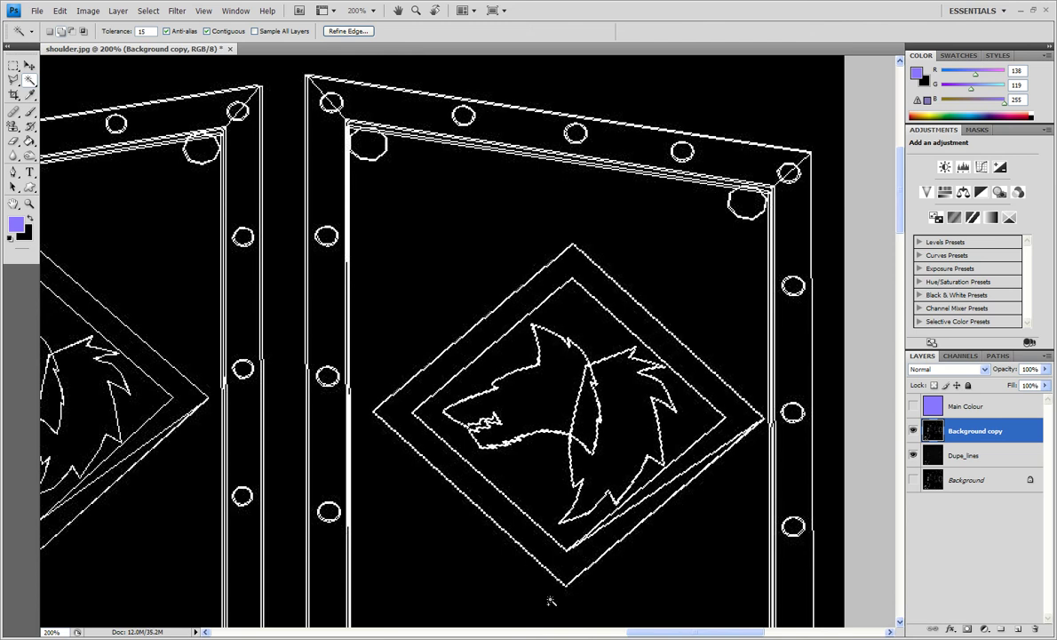
# - Add the enclosed areas of the left-hand wolf emblem, including its diamond frame, to the selection
pyautogui.moveTo(639, 632); pyautogui.dragTo(562, 635)
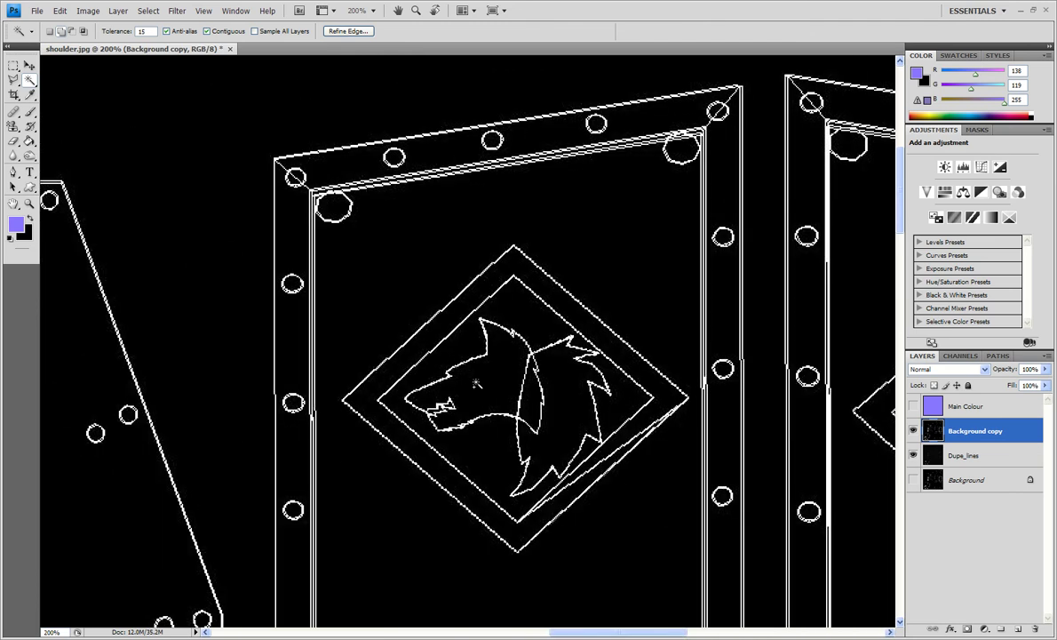
pyautogui.click(560, 412)
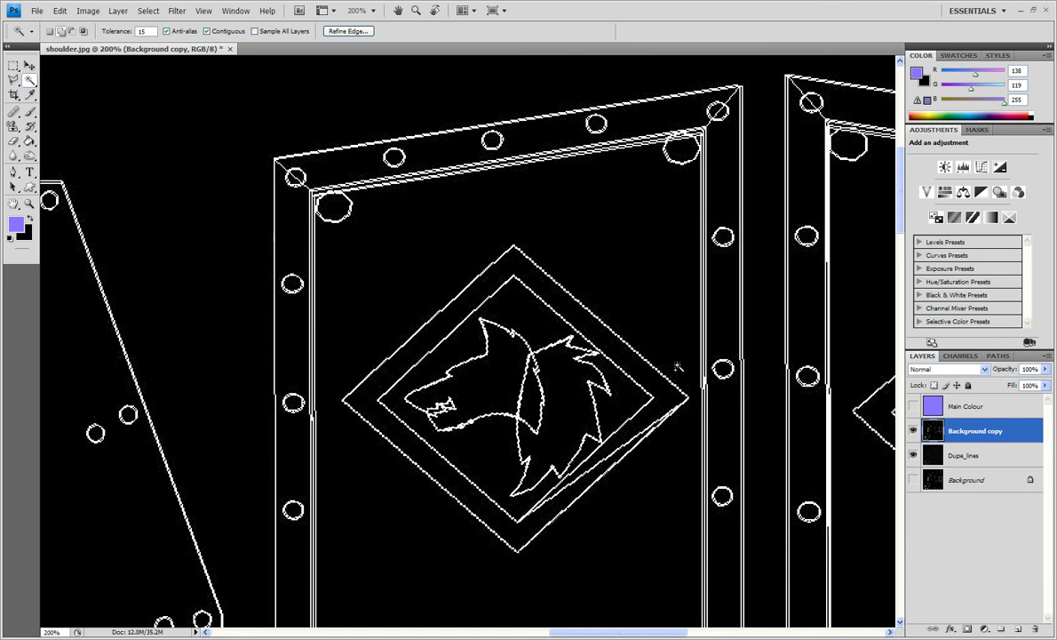
pyautogui.scroll(-1, 677, 366)
pyautogui.hotkey('ctrl', '-')
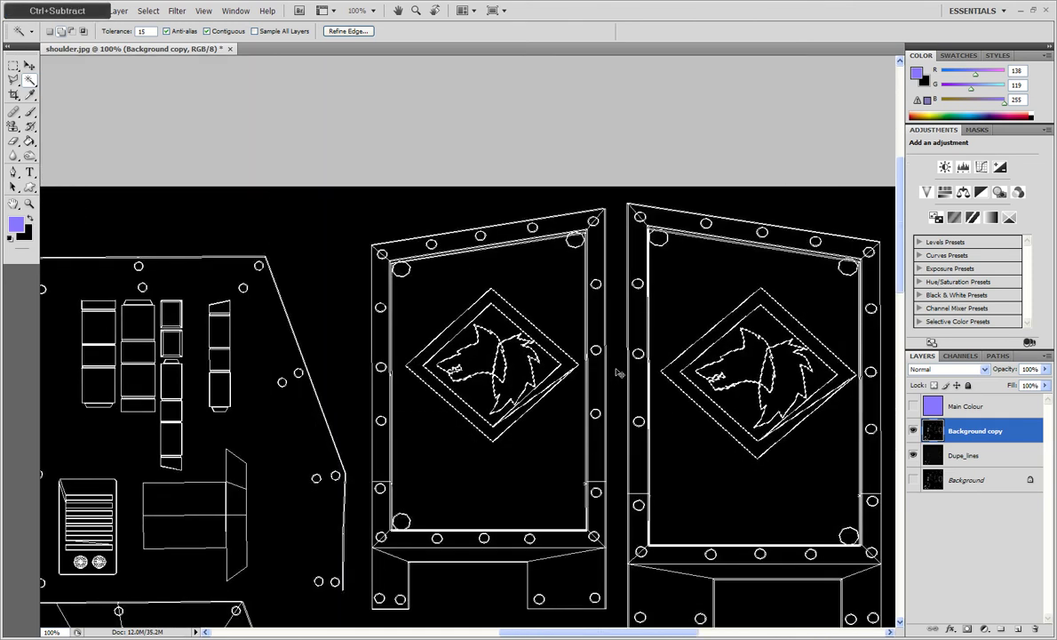
# - Show the Main Colour layer and move Background copy below Dupe_lines
pyautogui.click(963, 407)
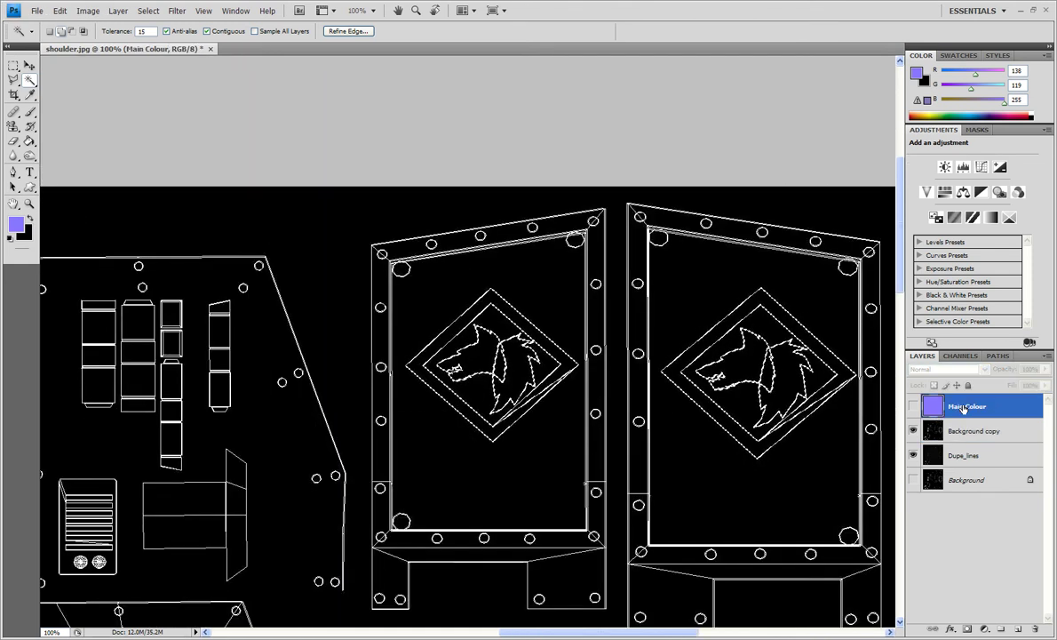
pyautogui.click(913, 406)
pyautogui.moveTo(957, 432); pyautogui.dragTo(960, 456)
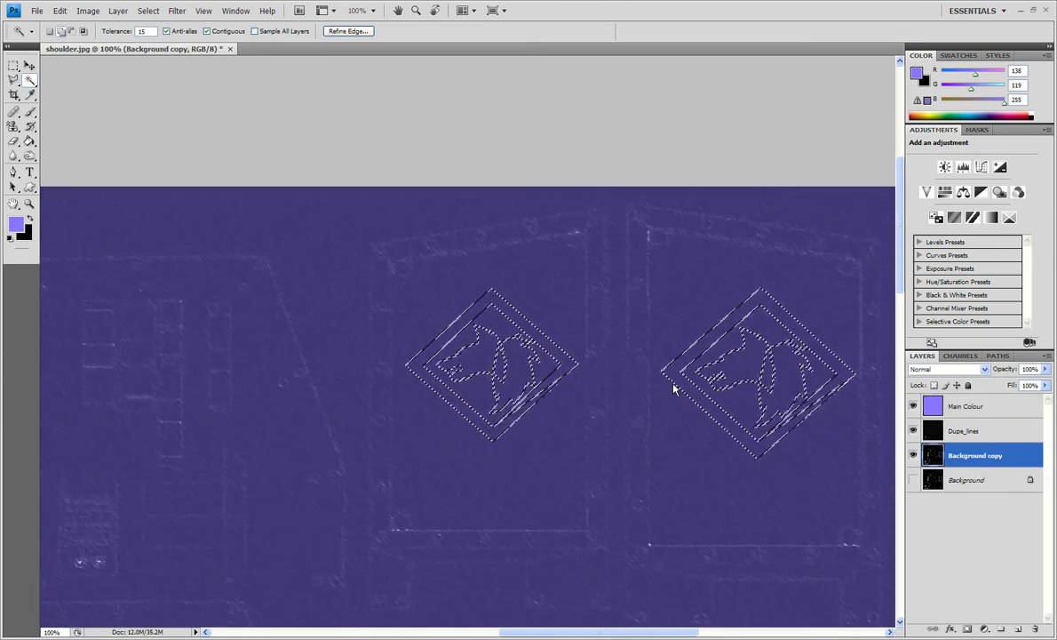
# - Set the foreground colour to a pale lavender, RGB 213, 206, 254
pyautogui.hotkey('ctrl', '-')
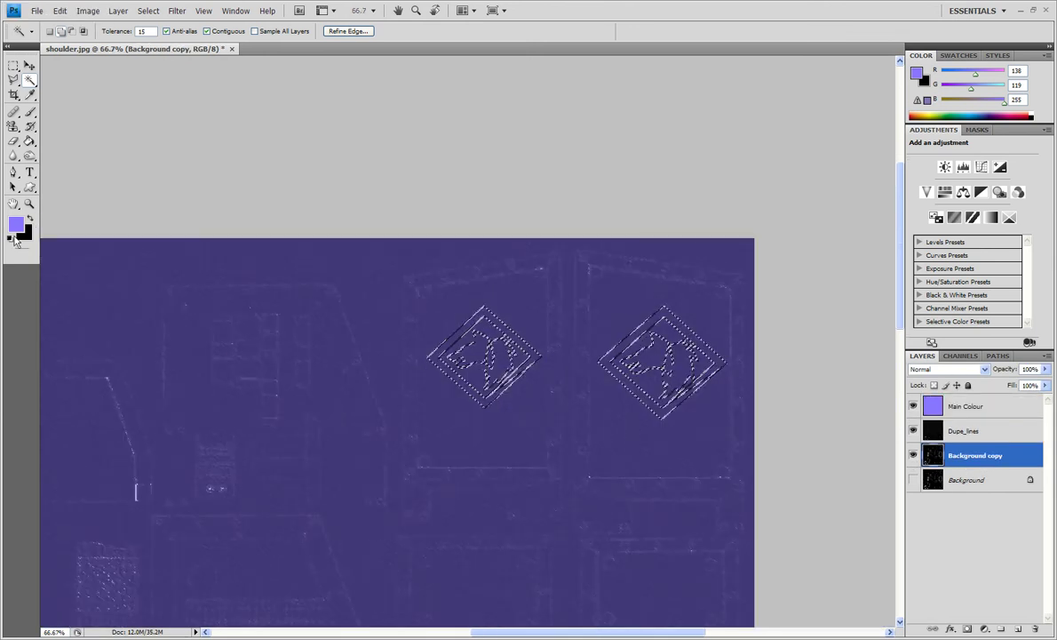
pyautogui.click(16, 224)
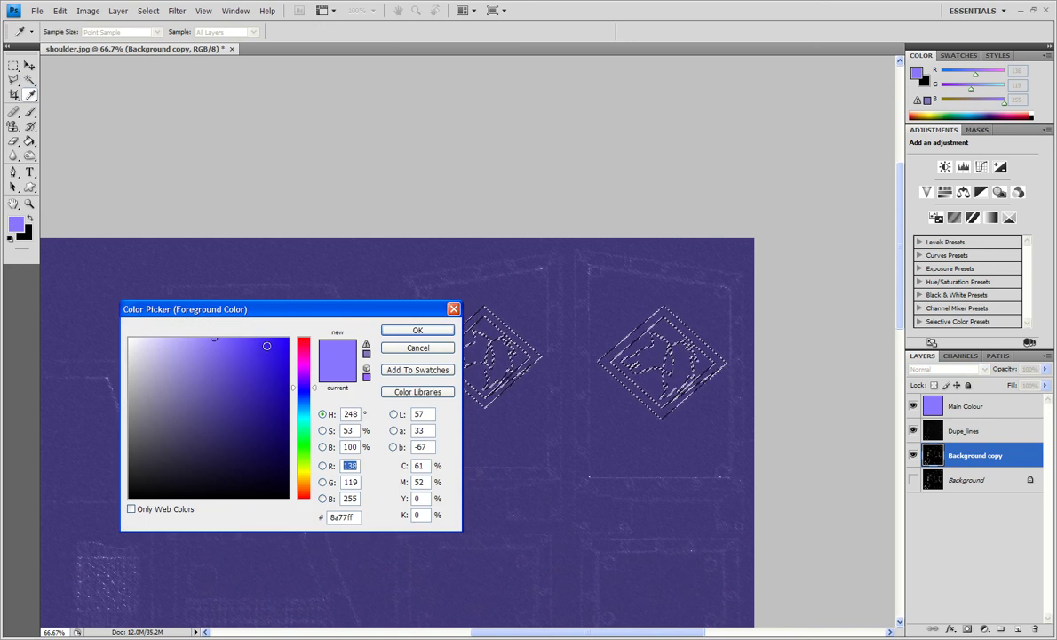
pyautogui.moveTo(213, 339)
pyautogui.mouseDown()
pyautogui.moveTo(273, 344)
pyautogui.moveTo(162, 338)
pyautogui.mouseUp()
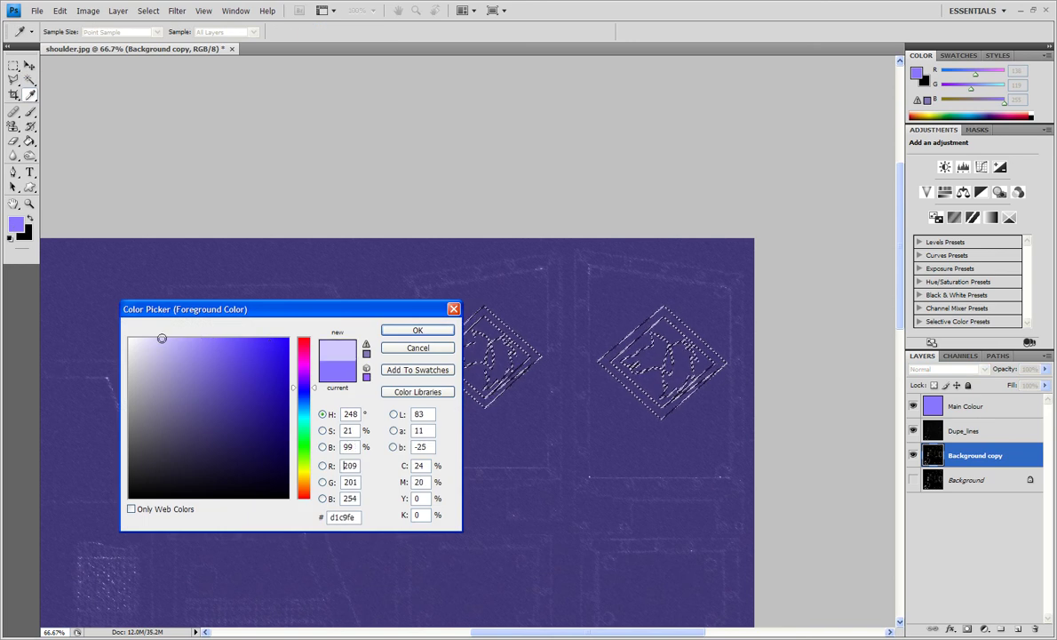
pyautogui.press('Return')
pyautogui.press('w')
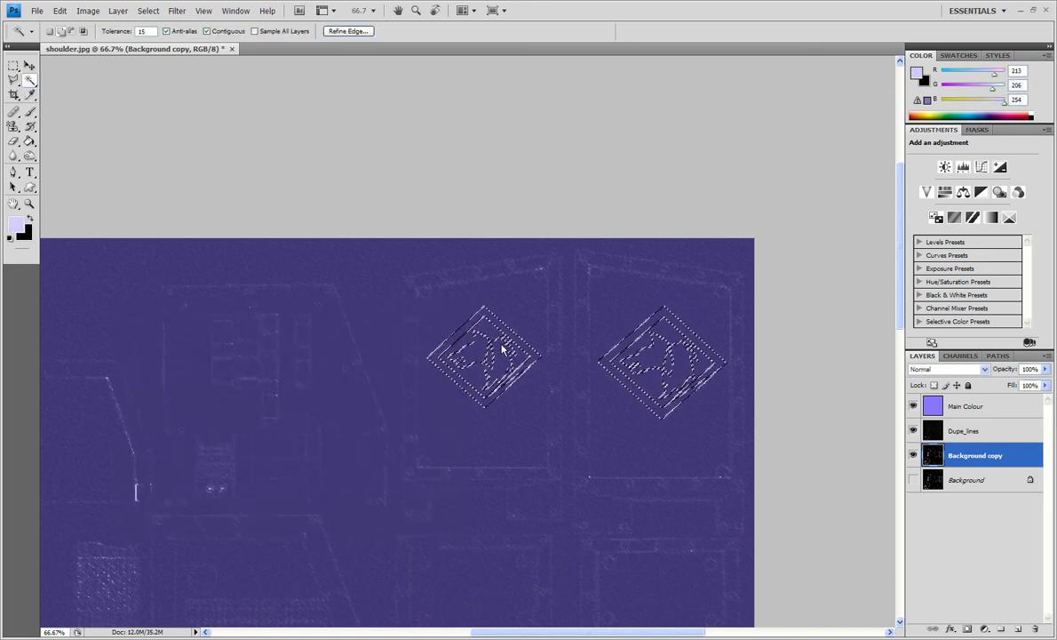
# - Paint the selected areas of both wolf emblems on the Main Colour layer with a 150 px brush at full brush opacity, and deselect
pyautogui.click(31, 113)
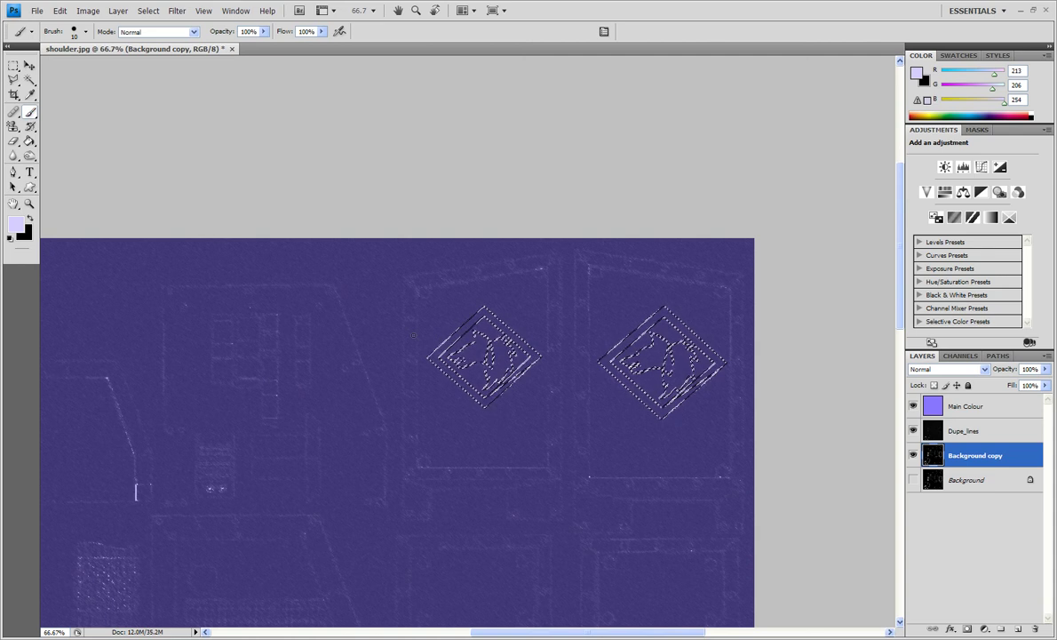
pyautogui.press(']')
pyautogui.press(']')
pyautogui.press(']')
pyautogui.press(']')
pyautogui.press(']')
pyautogui.press(']')
pyautogui.press(']')
pyautogui.press(']')
pyautogui.press(']')
pyautogui.press(']')
pyautogui.press(']')
pyautogui.press(']')
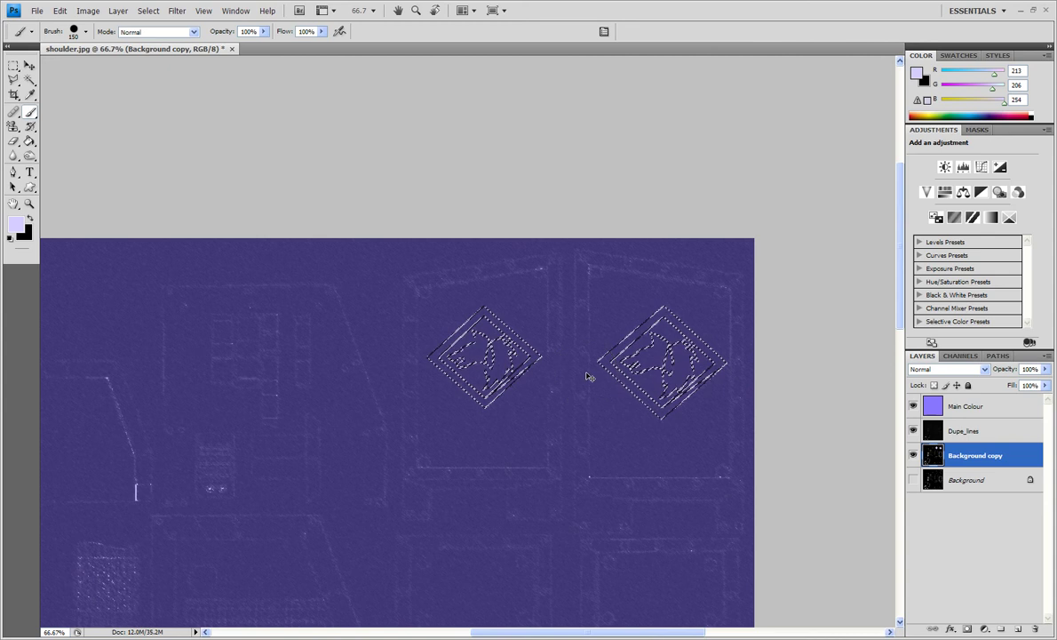
pyautogui.hotkey('alt', ']')
pyautogui.hotkey('alt', ']')
pyautogui.press('4')
pyautogui.press('5')
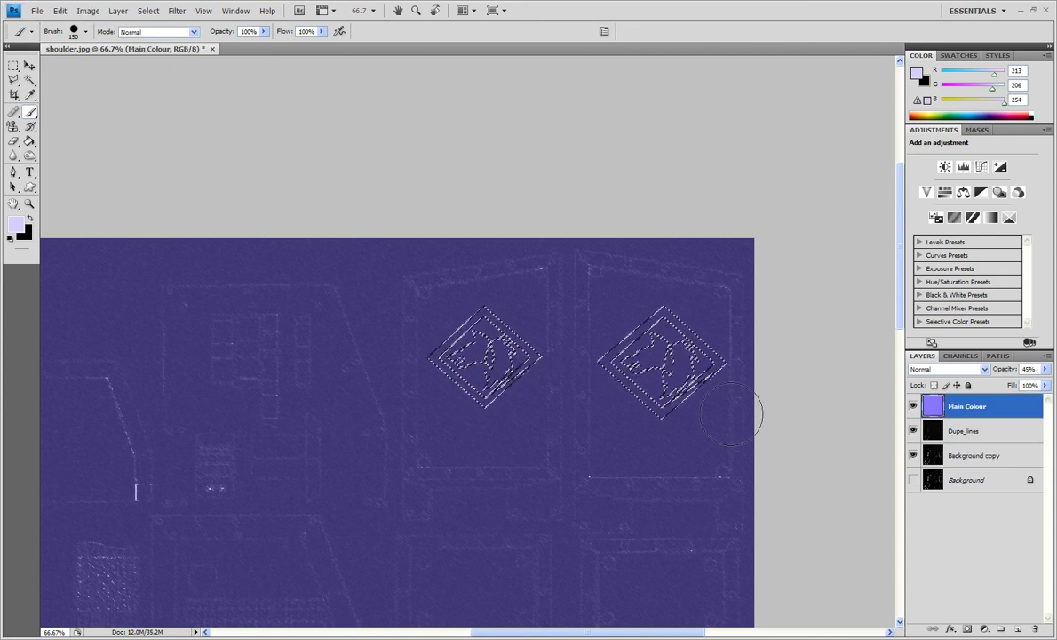
pyautogui.moveTo(731, 414)
pyautogui.mouseDown()
pyautogui.moveTo(574, 372)
pyautogui.moveTo(450, 371)
pyautogui.moveTo(522, 278)
pyautogui.moveTo(538, 302)
pyautogui.moveTo(484, 424)
pyautogui.moveTo(588, 392)
pyautogui.moveTo(705, 279)
pyautogui.moveTo(660, 371)
pyautogui.moveTo(654, 414)
pyautogui.moveTo(631, 375)
pyautogui.mouseUp()
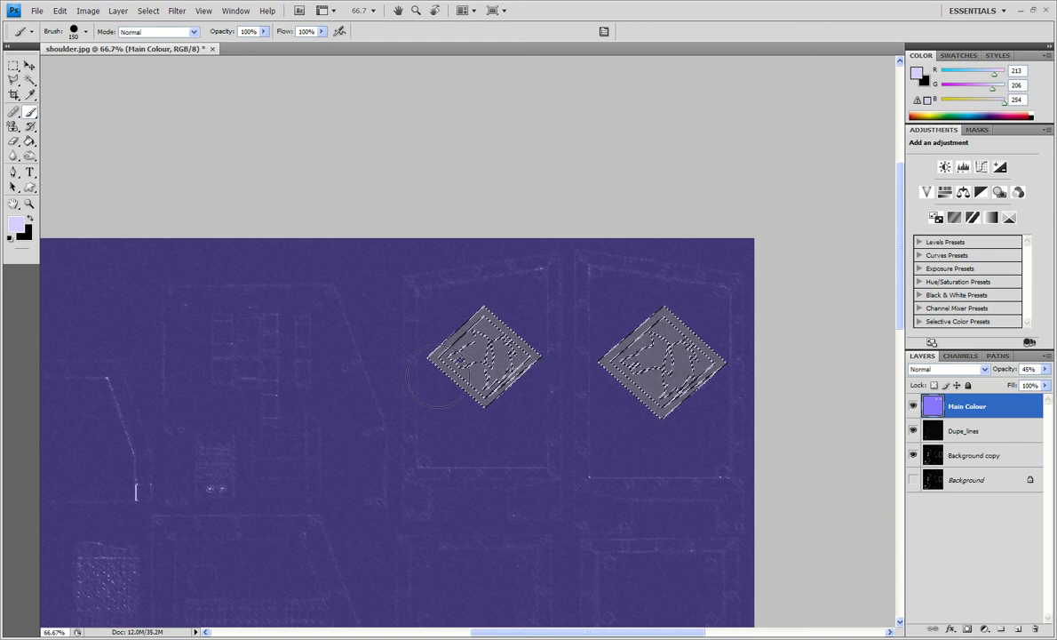
pyautogui.press('ctrl+KP_Add')
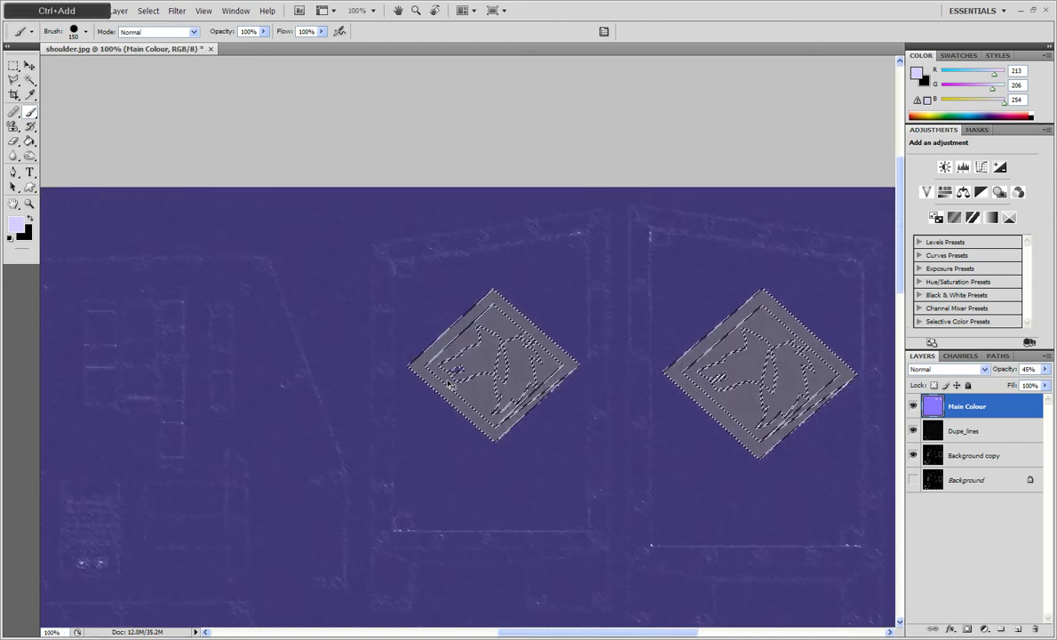
pyautogui.press('ctrl+KP_Add')
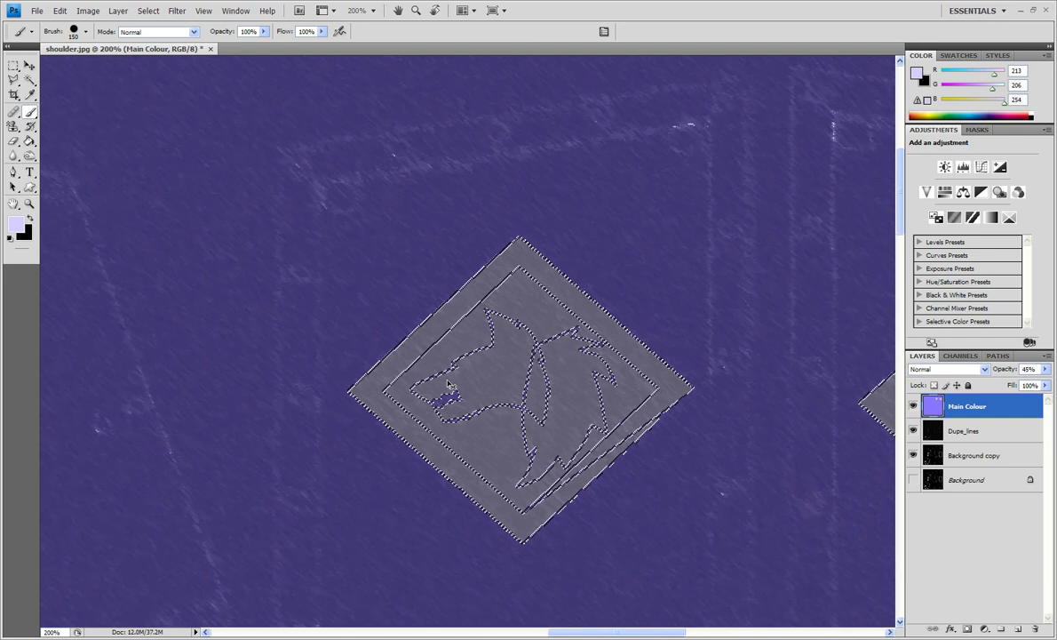
pyautogui.hotkey('ctrl', 'd')
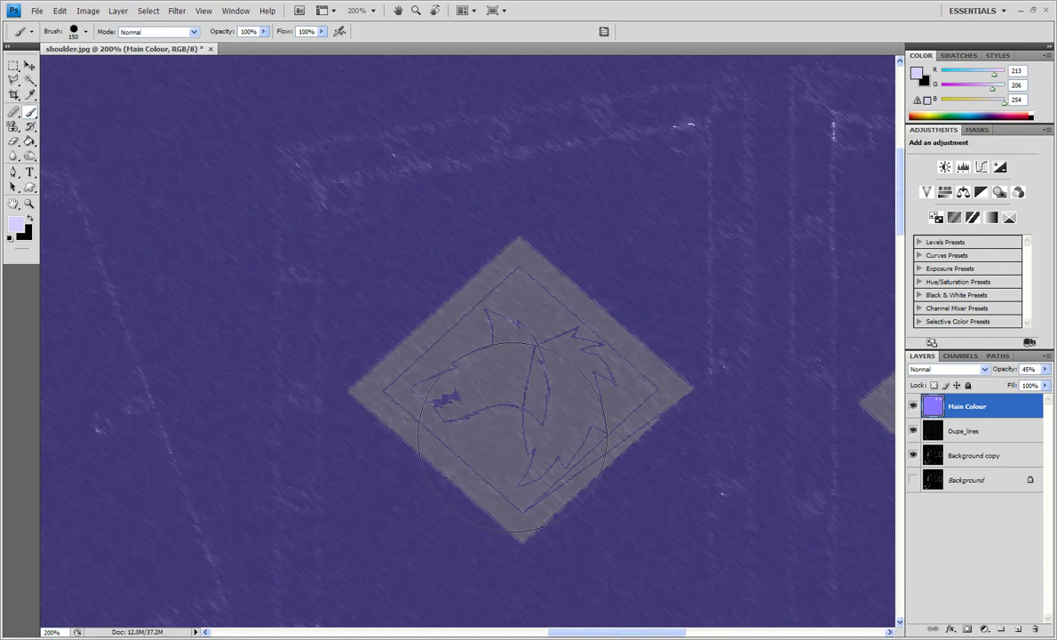
# - Select the unpainted teeth area of the left-hand wolf, fill it with pale lavender using a 15 px brush, and deselect
pyautogui.press('ctrl+KP_Add')
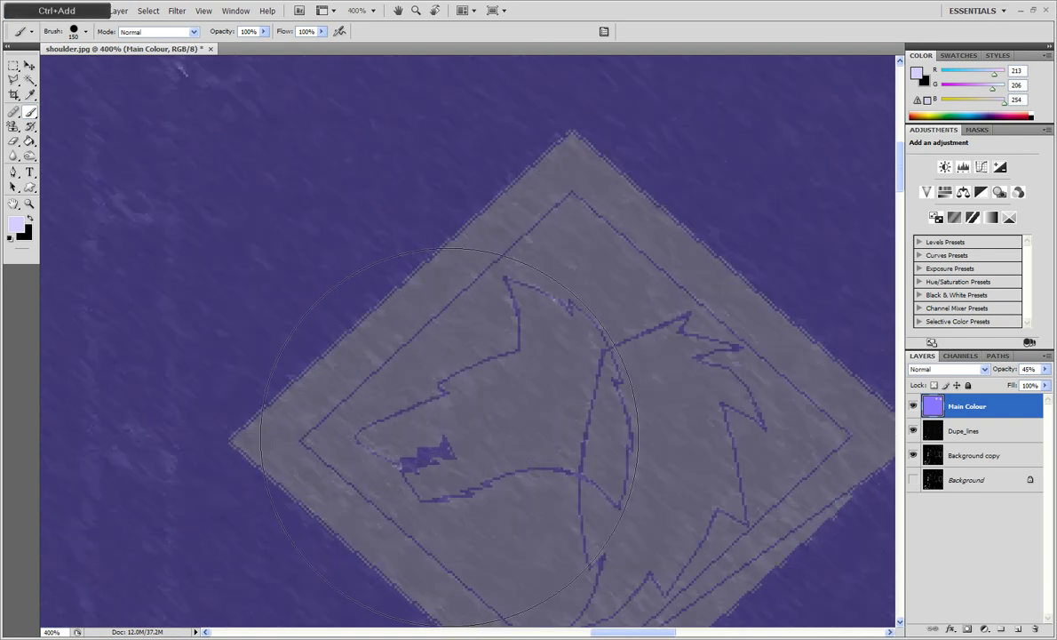
pyautogui.hotkey('ctrl', 'z')
pyautogui.click(30, 80)
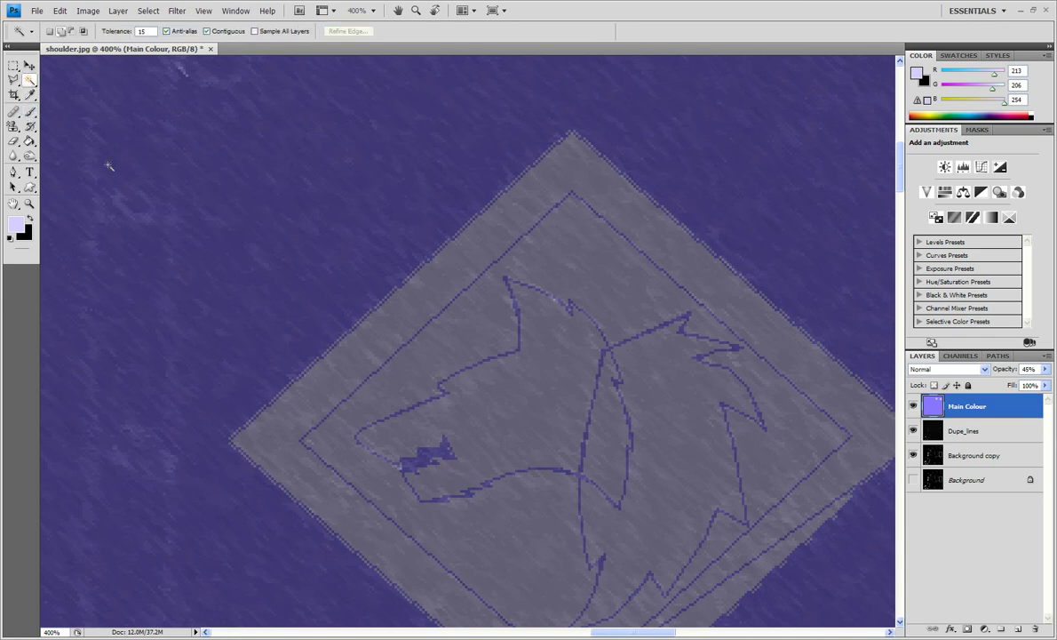
pyautogui.click(417, 467)
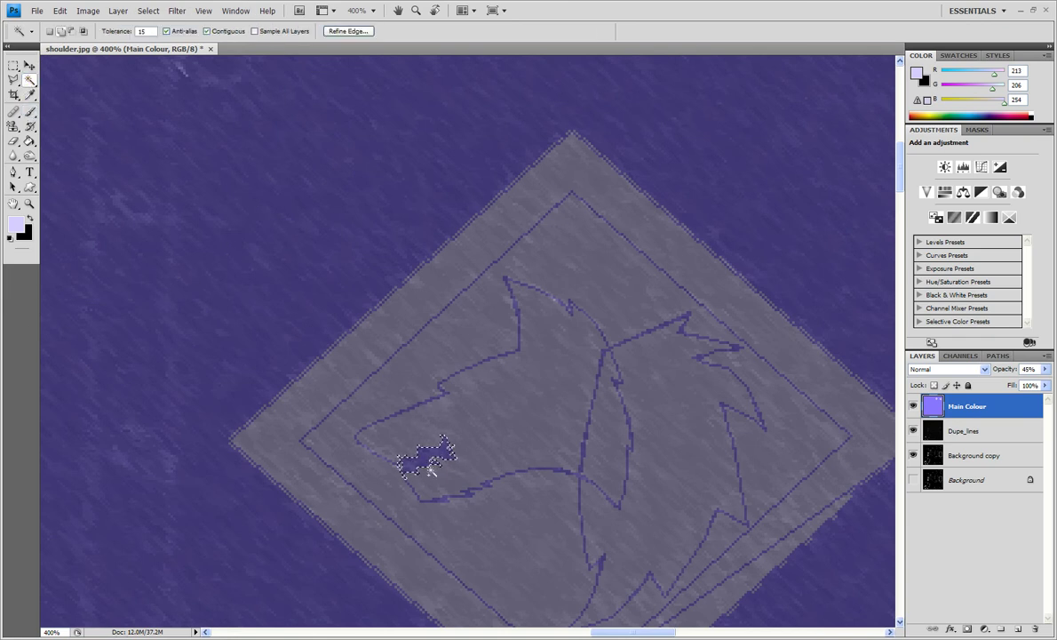
pyautogui.click(29, 111)
pyautogui.click(368, 426)
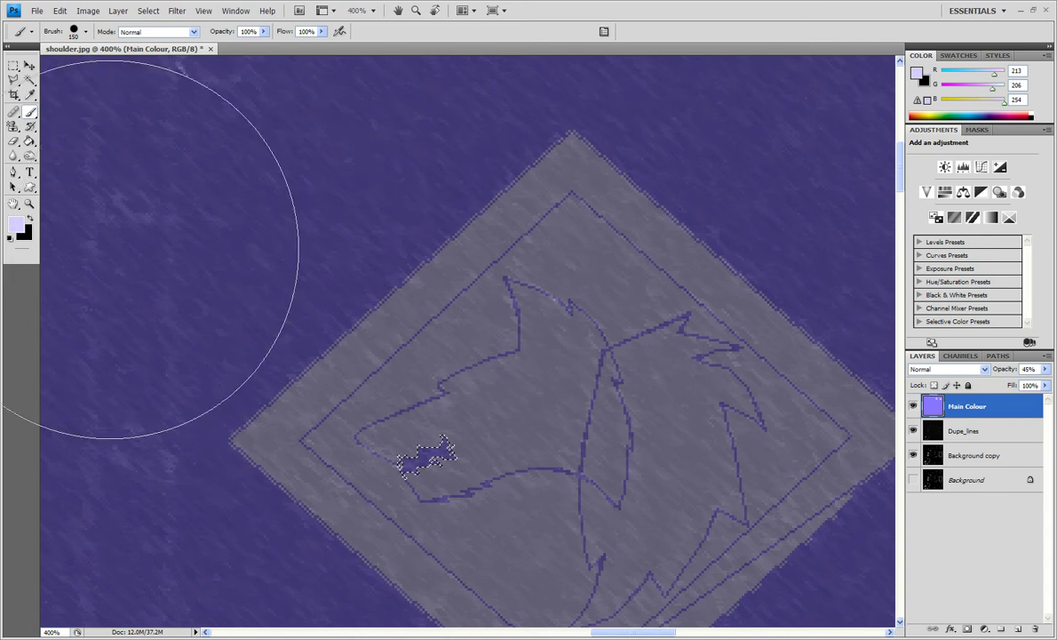
pyautogui.press('[')
pyautogui.press('[')
pyautogui.press('[')
pyautogui.press('[')
pyautogui.press('[')
pyautogui.press('[')
pyautogui.press('[')
pyautogui.press('[')
pyautogui.press('[')
pyautogui.press('[')
pyautogui.press('[')
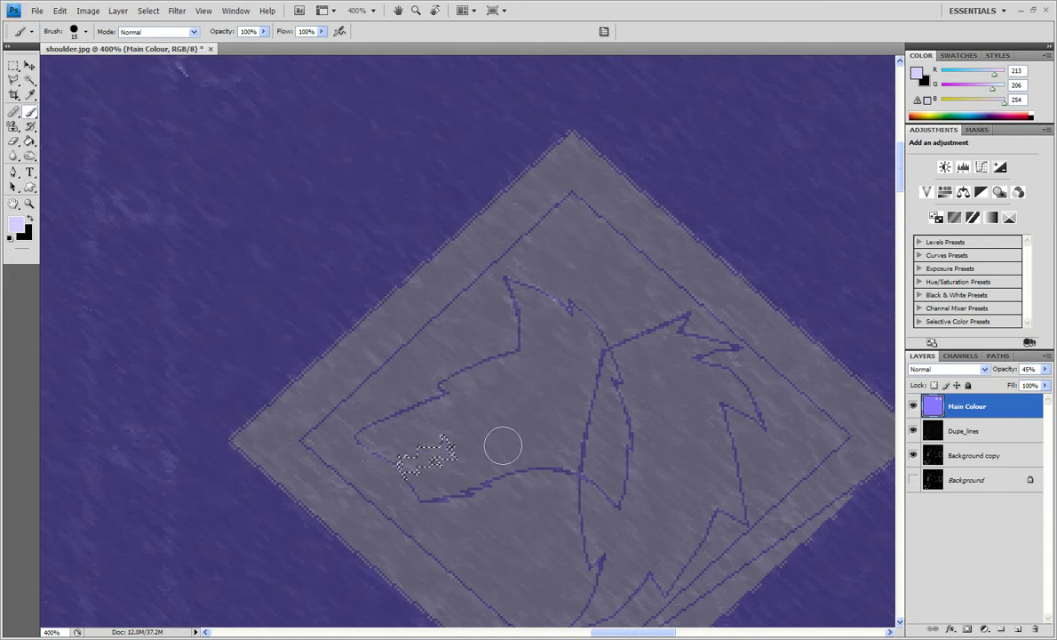
pyautogui.hotkey('ctrl', 'd')
# - Look over the painted emblems and the surrounding panels of the UV layout
pyautogui.hotkey('ctrl', '-')
pyautogui.hotkey('ctrl', '-')
pyautogui.hotkey('ctrl', '-')
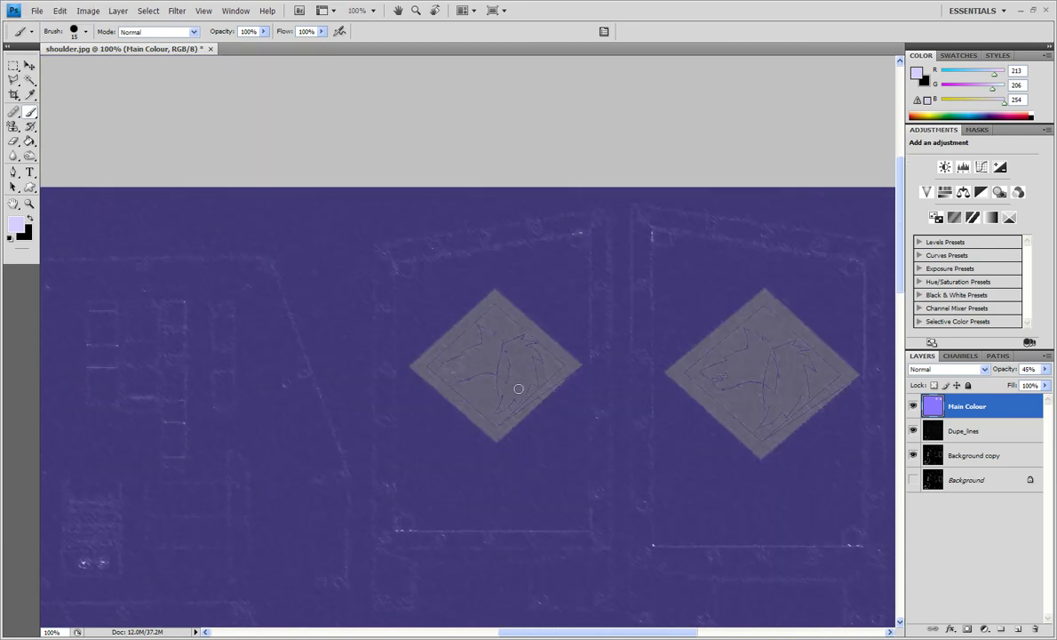
pyautogui.hotkey('ctrl', '-')
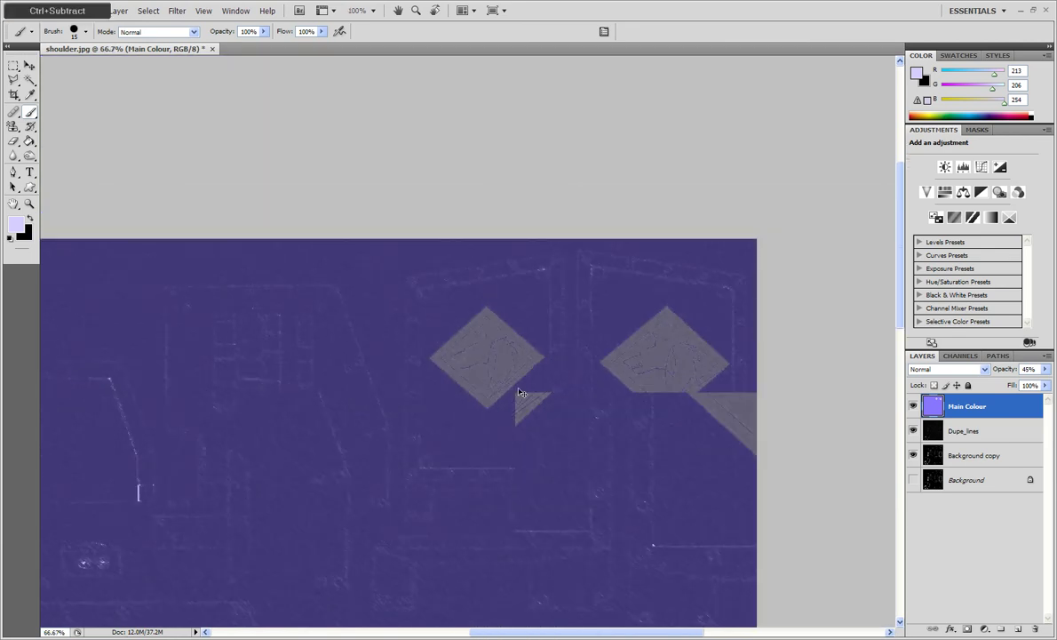
pyautogui.scroll(-2, 542, 399)
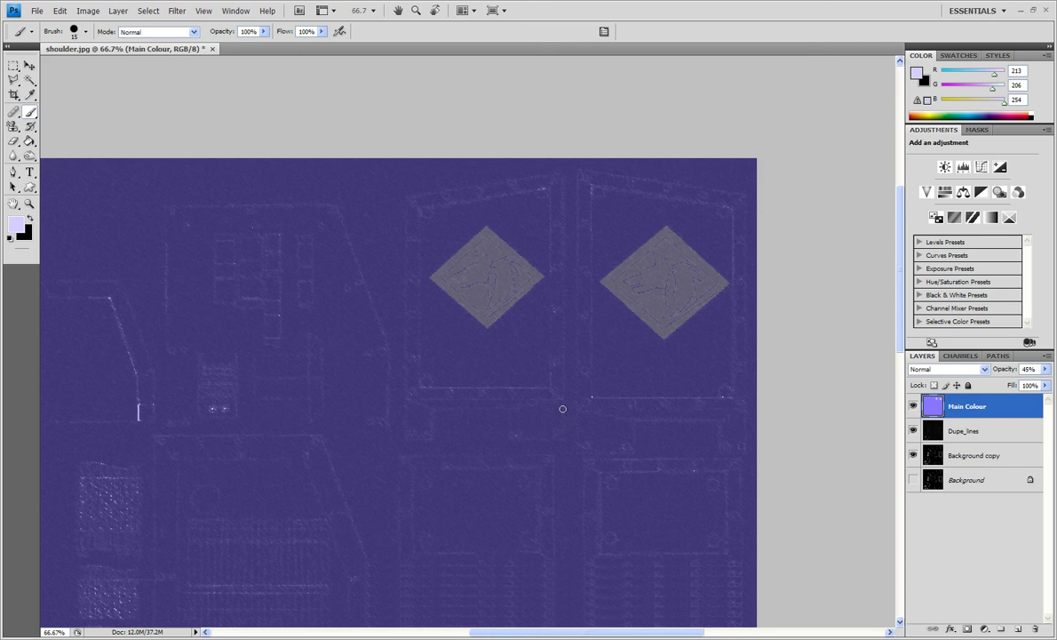
pyautogui.scroll(-5, 562, 409)
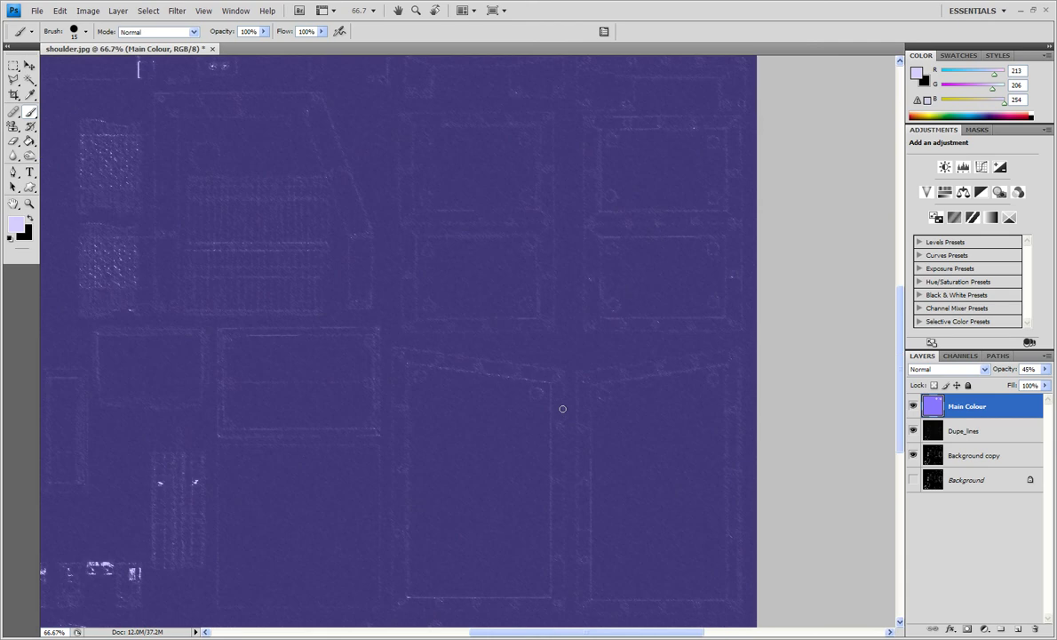
pyautogui.scroll(3, 562, 409)
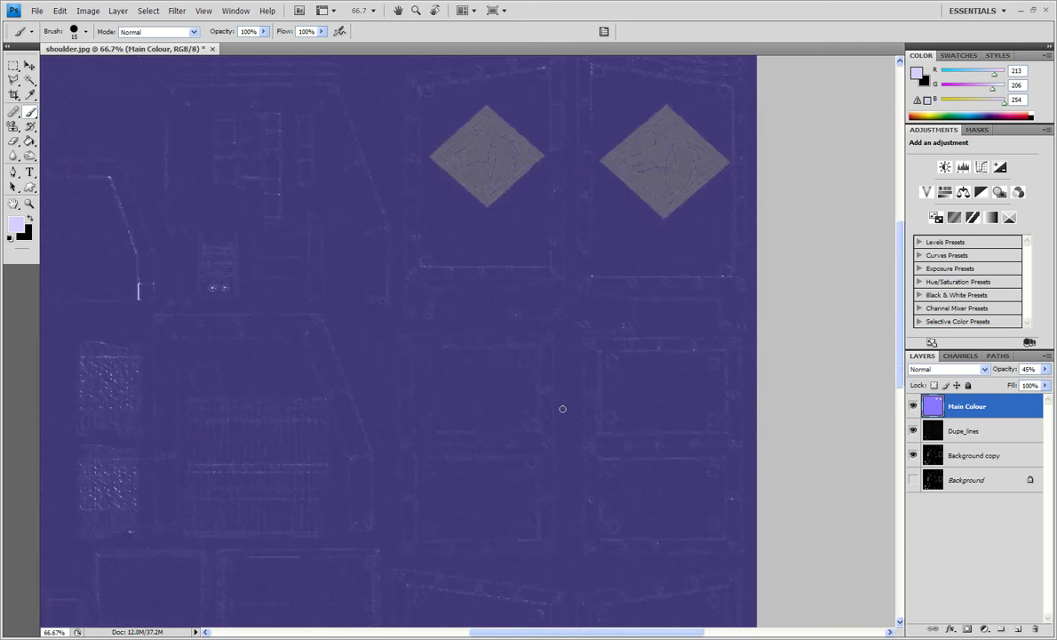
pyautogui.scroll(2, 562, 408)
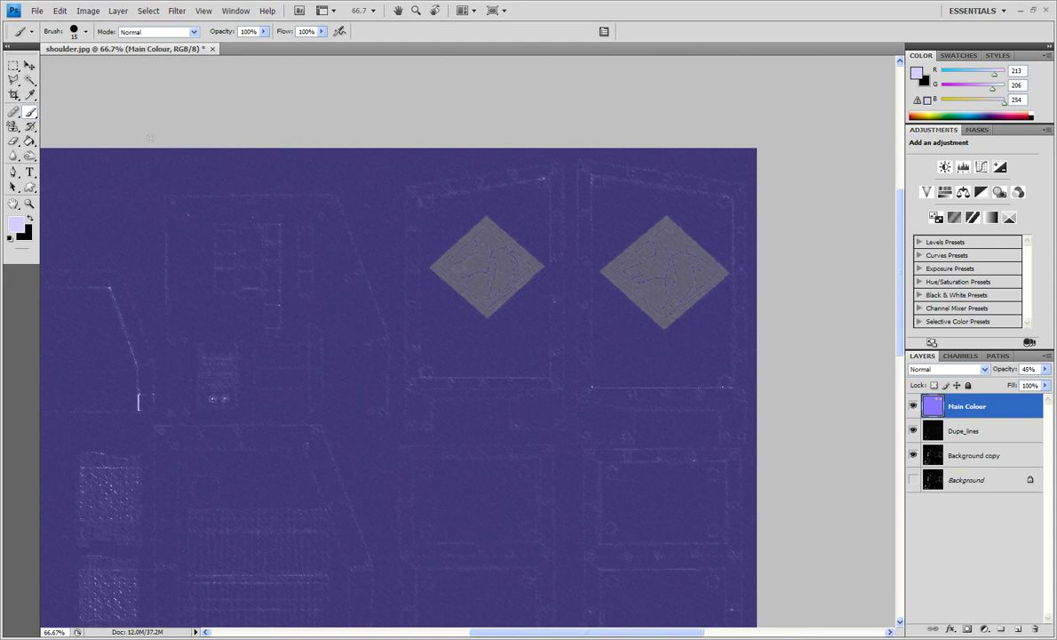
# - Flatten the image into a single Background layer, discarding the hidden layer
pyautogui.rightClick(973, 409)
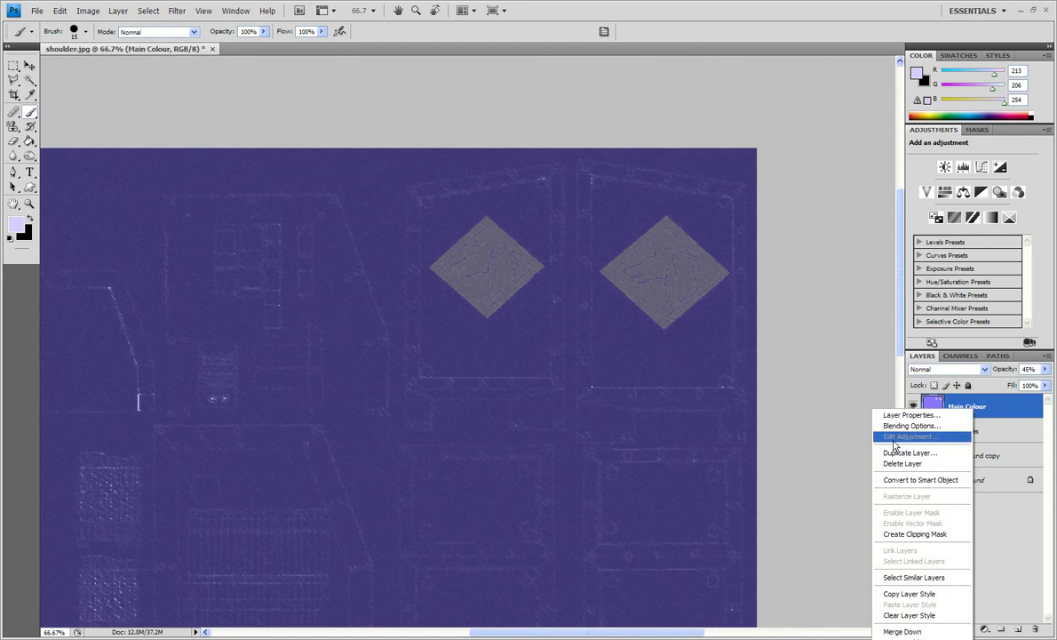
pyautogui.click(906, 638)
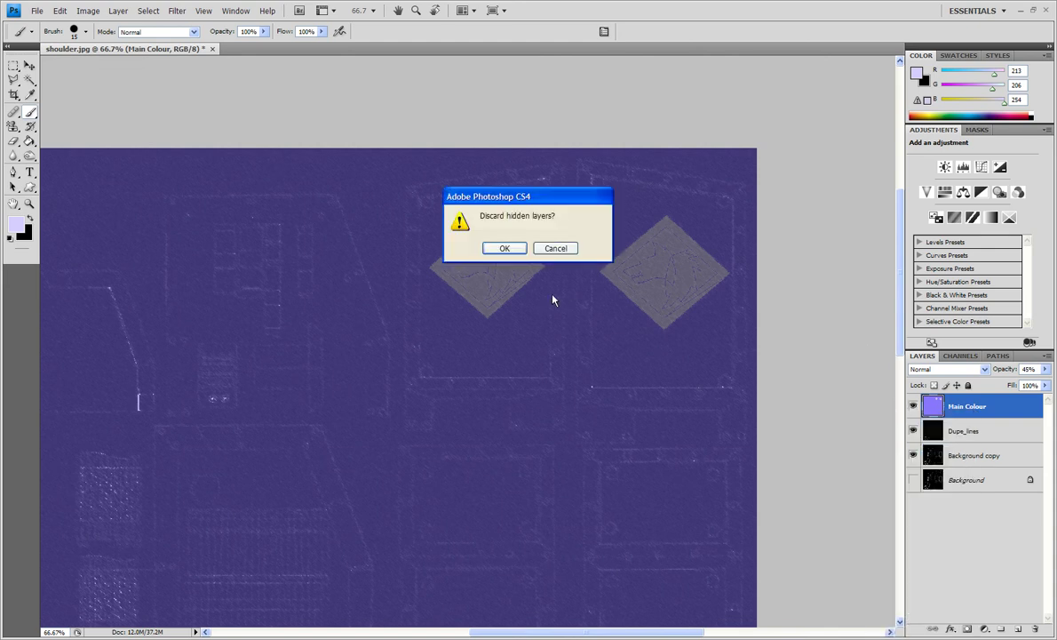
pyautogui.click(508, 248)
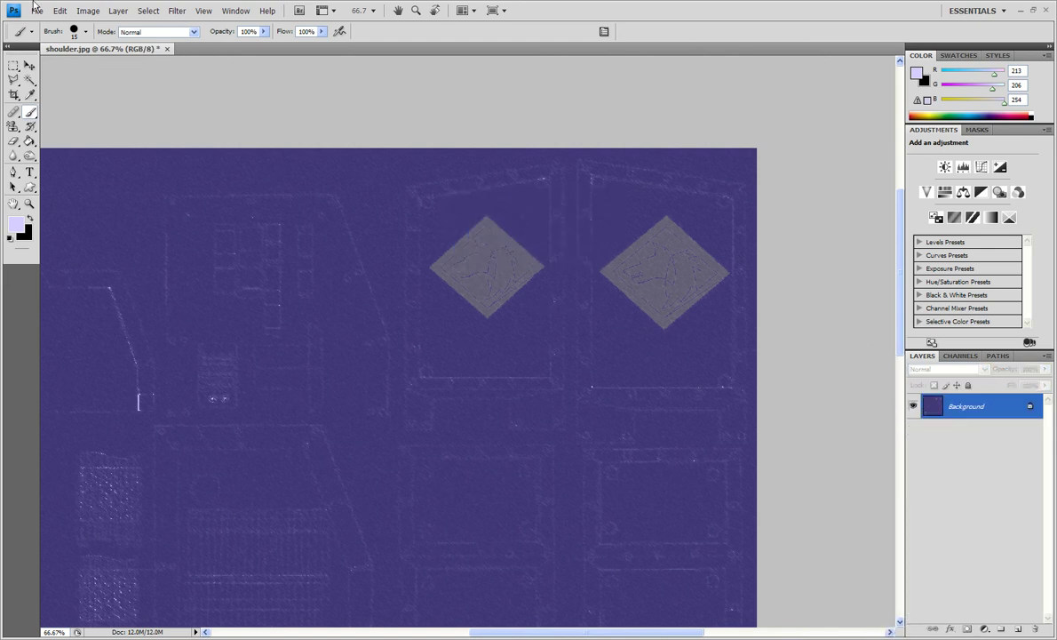
pyautogui.click(82, 13)
pyautogui.moveTo(178, 42)
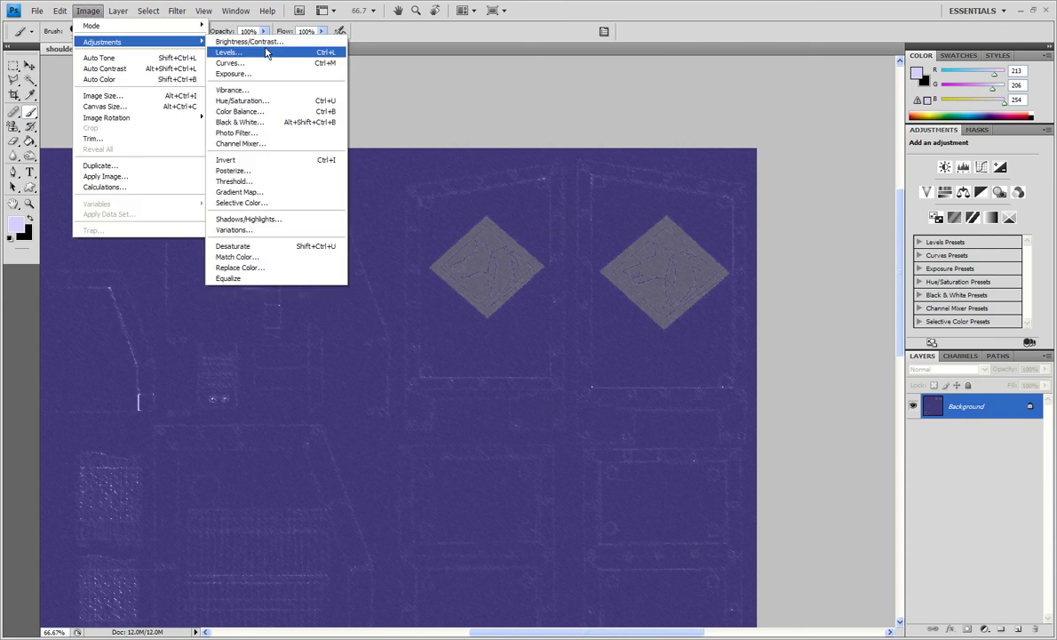
pyautogui.click(265, 53)
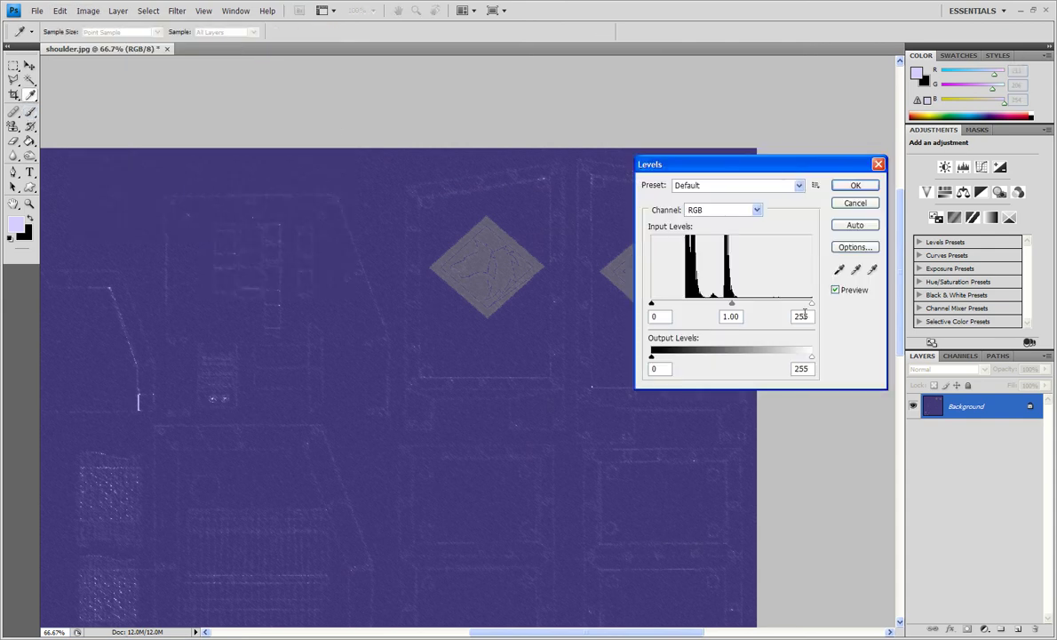
pyautogui.moveTo(812, 304); pyautogui.dragTo(739, 301)
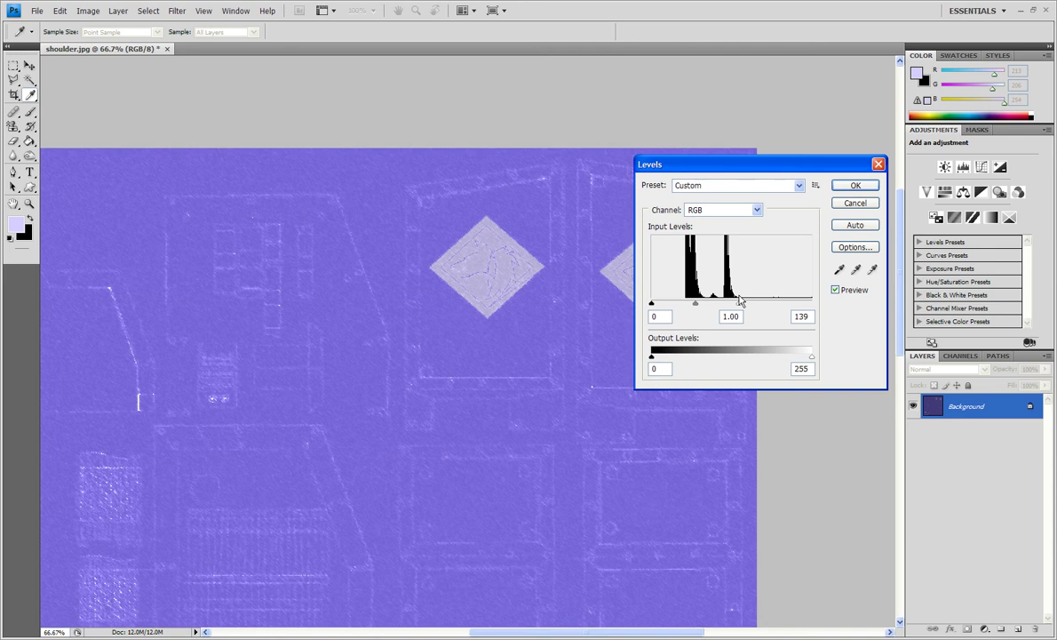
pyautogui.moveTo(652, 303); pyautogui.dragTo(718, 308)
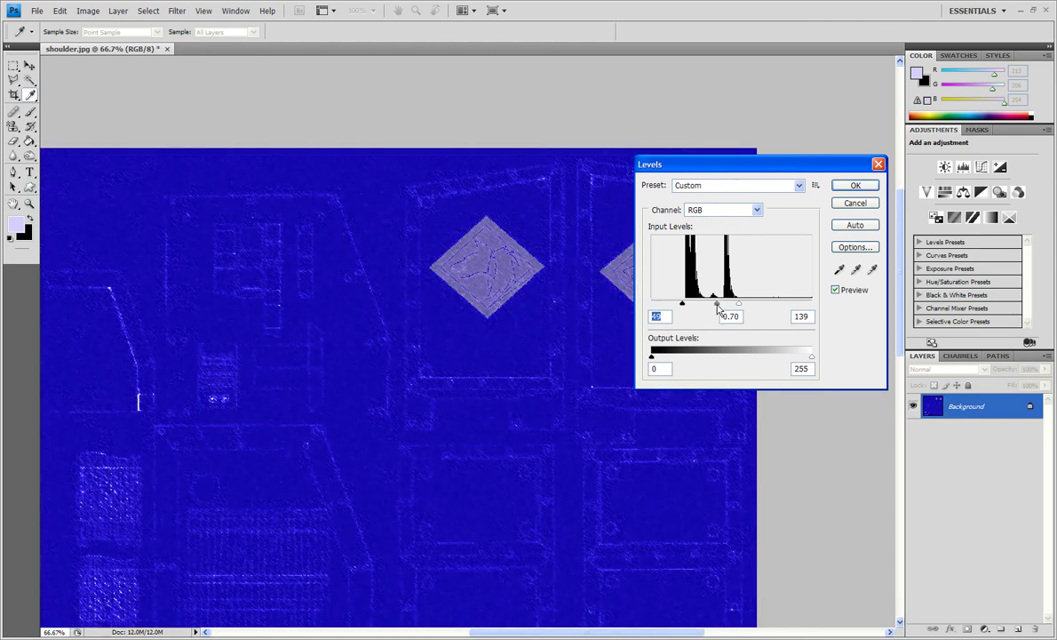
pyautogui.click(718, 307)
pyautogui.click(855, 185)
pyautogui.press('b')
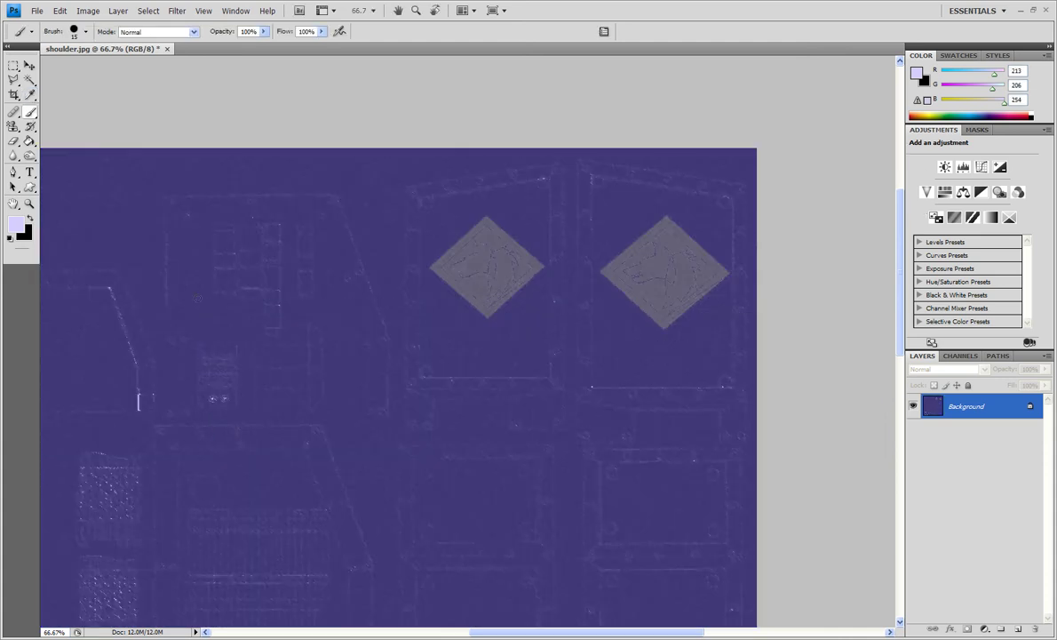
# - Darken the border and lower tabs of the left-hand wolf panel with a 70 px Burn brush, Midtones range at 50% exposure
pyautogui.click(29, 155)
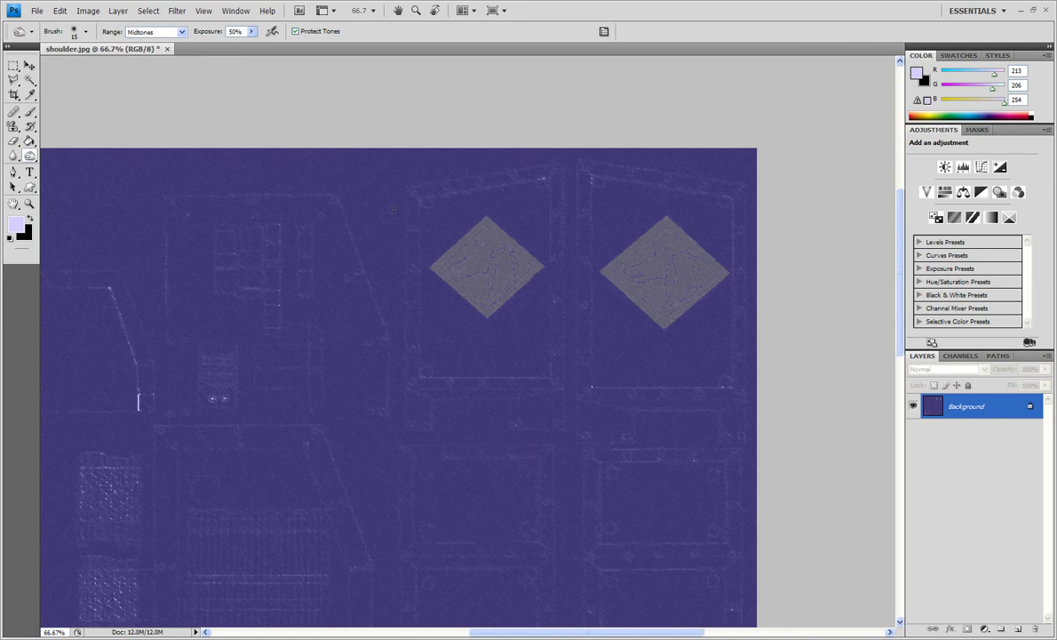
pyautogui.press(']')
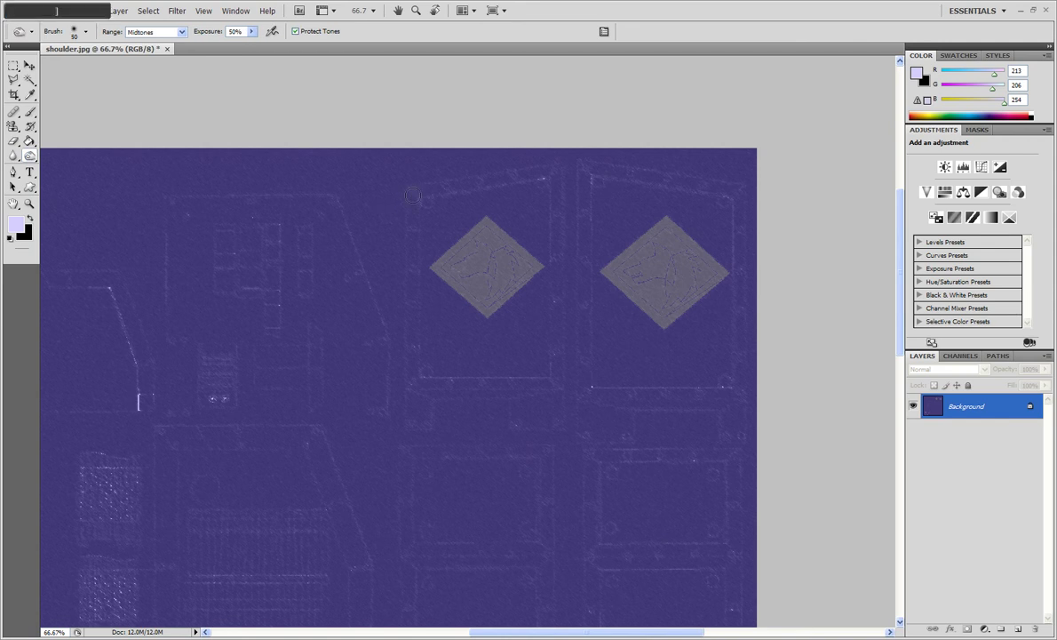
pyautogui.moveTo(413, 196); pyautogui.dragTo(412, 229)
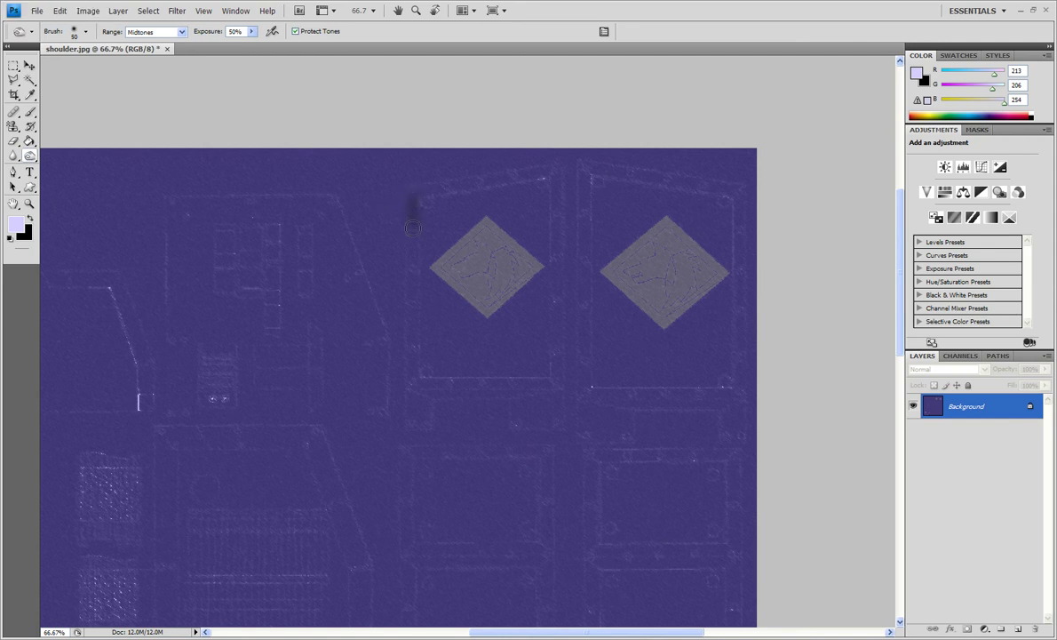
pyautogui.hotkey('ctrl', 'z')
pyautogui.press(']')
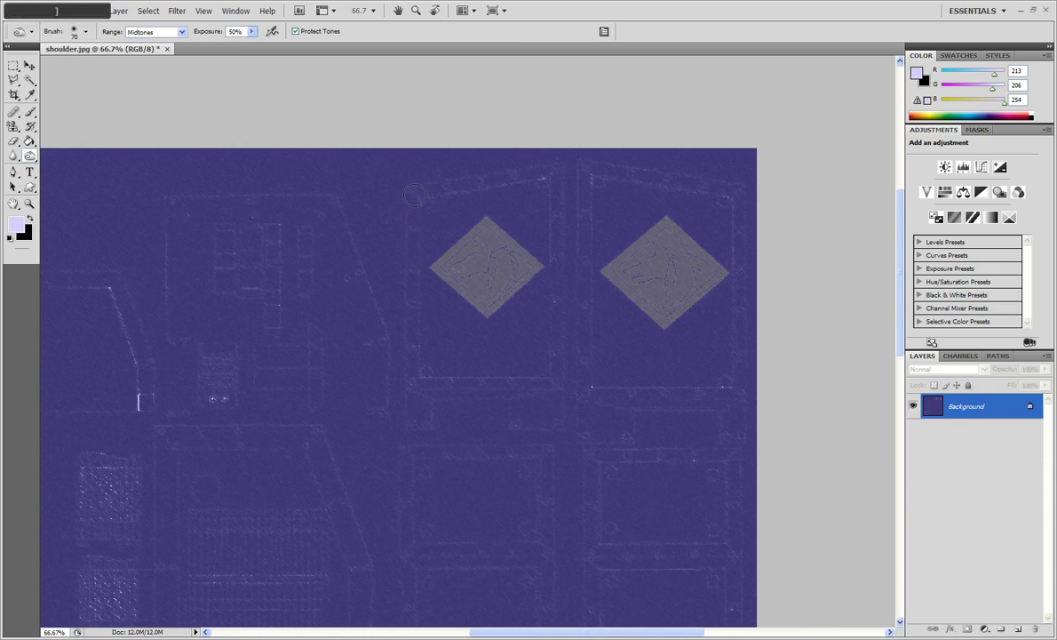
pyautogui.moveTo(415, 195)
pyautogui.mouseDown()
pyautogui.moveTo(420, 384)
pyautogui.moveTo(558, 392)
pyautogui.mouseUp()
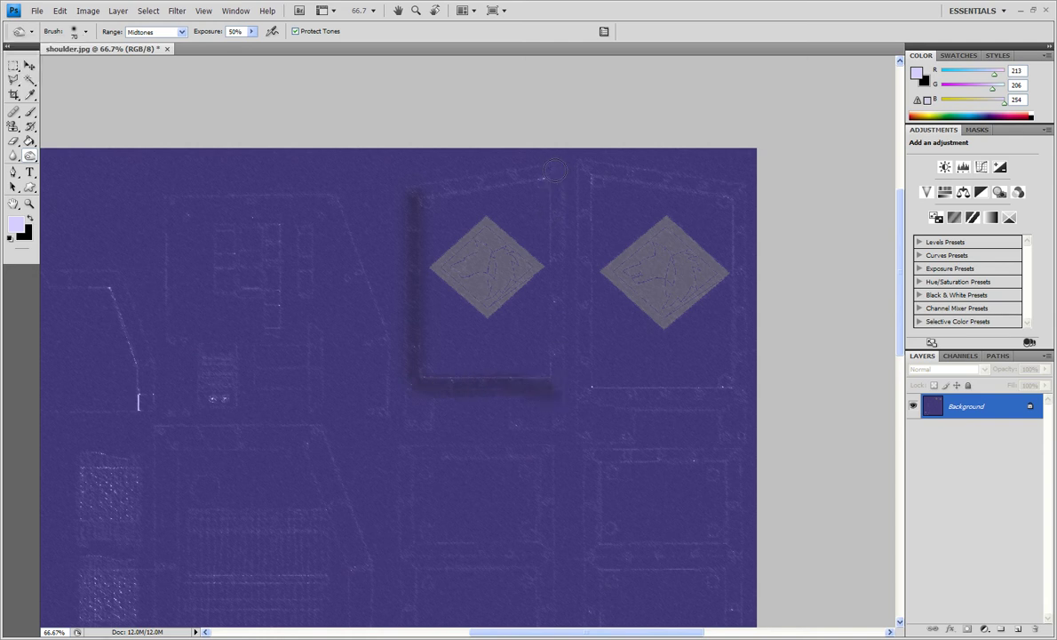
pyautogui.keyDown('shift'); pyautogui.click(554, 170); pyautogui.keyUp('shift')
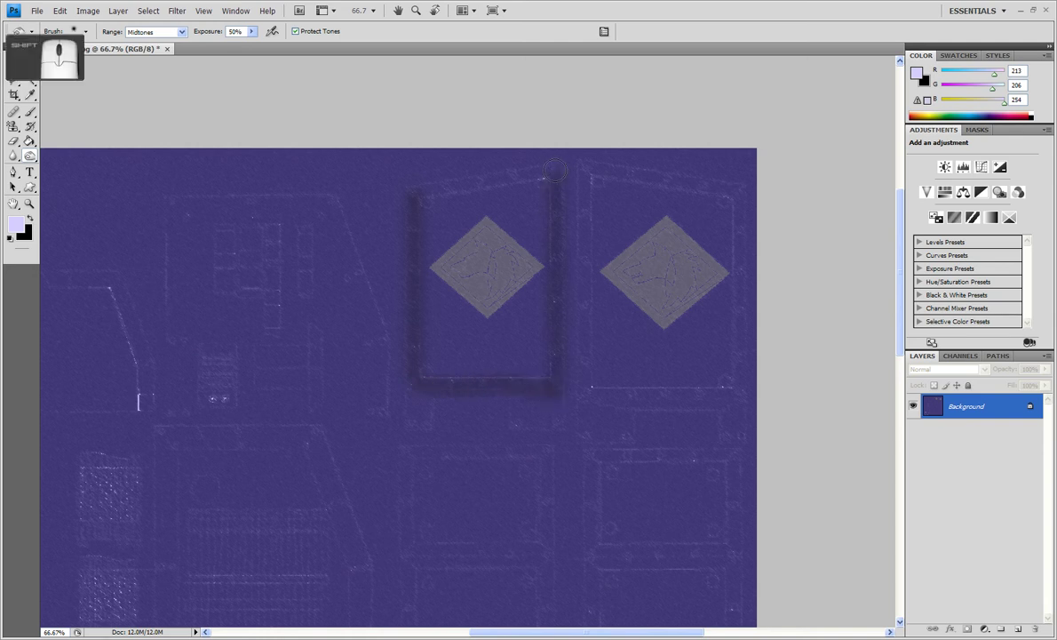
pyautogui.keyDown('shift'); pyautogui.click(415, 196); pyautogui.keyUp('shift')
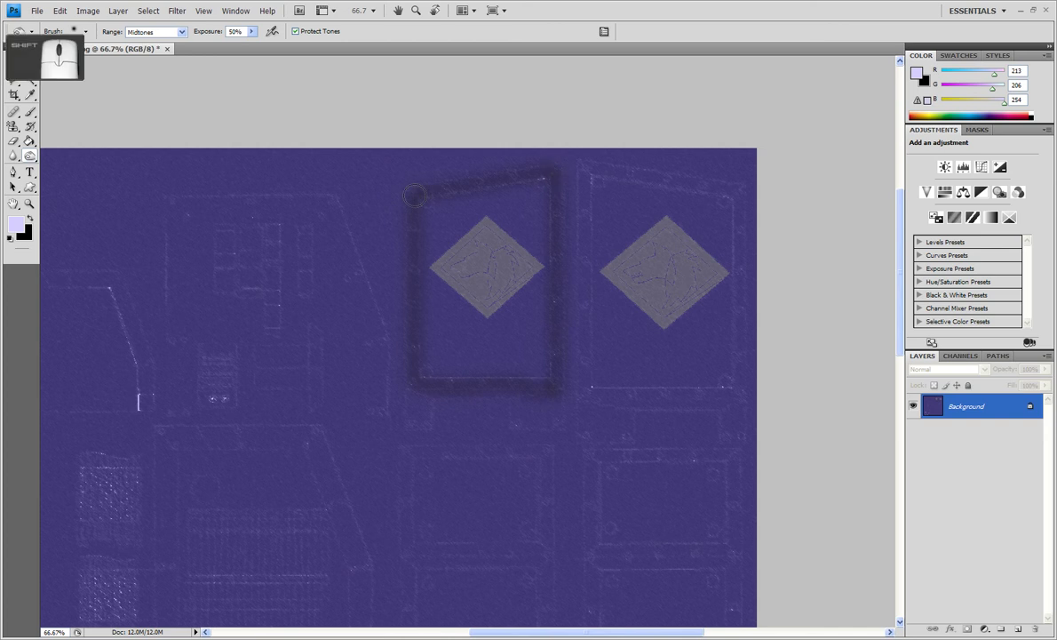
pyautogui.click(423, 408)
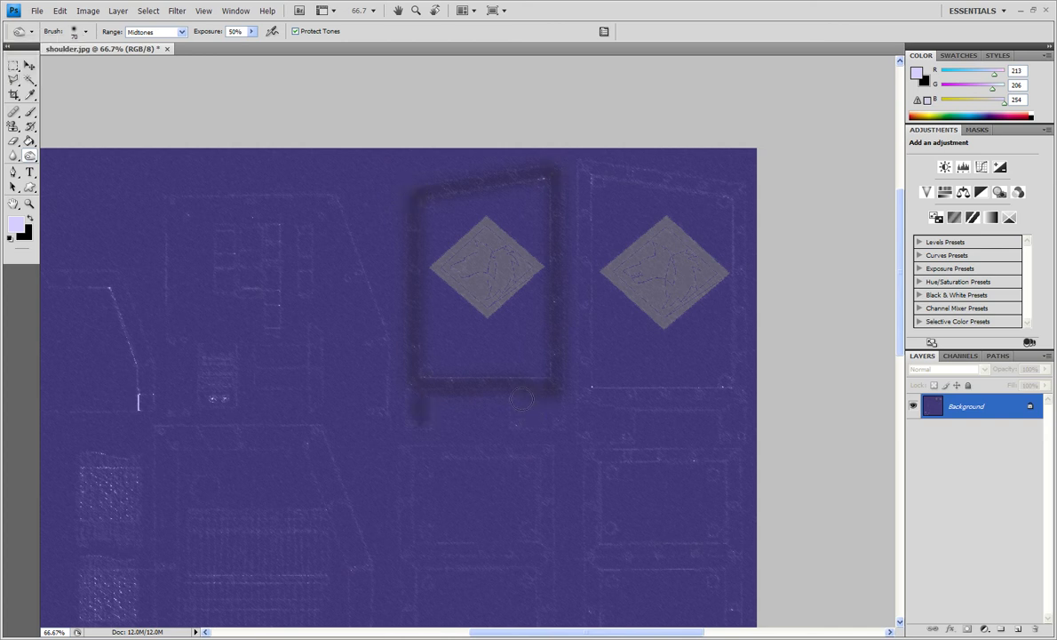
pyautogui.moveTo(522, 399)
pyautogui.mouseDown()
pyautogui.moveTo(533, 406)
pyautogui.moveTo(513, 427)
pyautogui.mouseUp()
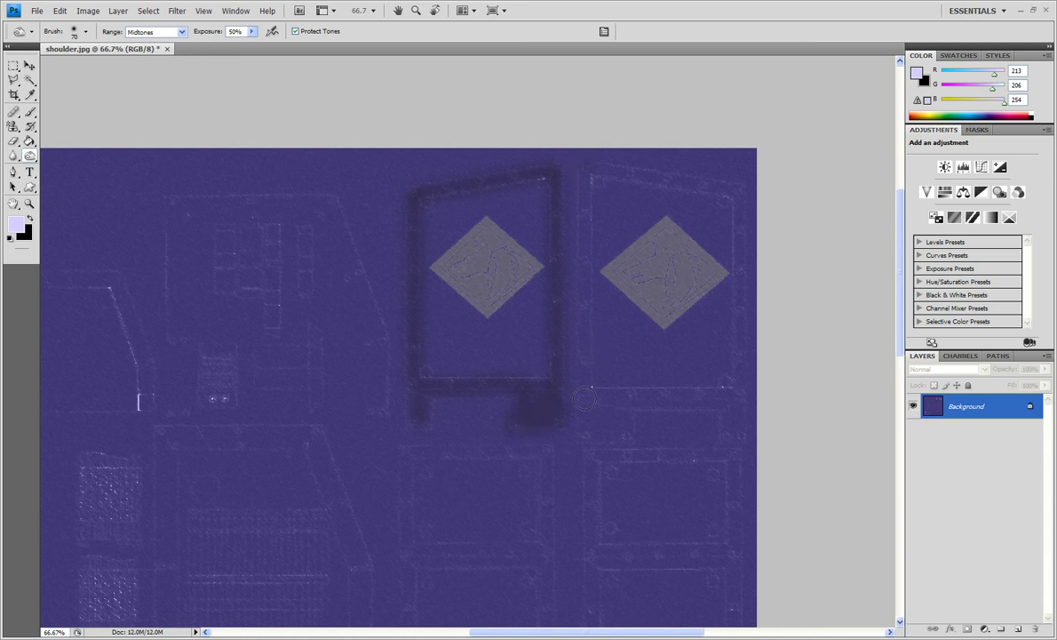
# - Burn straight strokes around the right-hand wolf panel's border, including the stepped tabs along its lower edge
pyautogui.keyDown('shift'); pyautogui.click(588, 432); pyautogui.keyUp('shift')
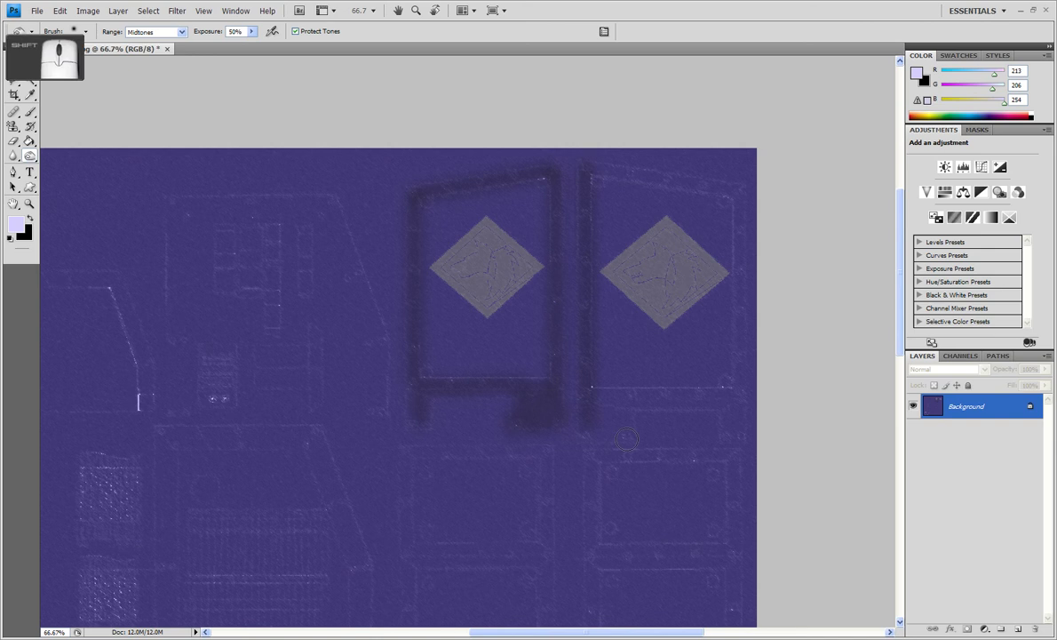
pyautogui.keyDown('shift'); pyautogui.click(626, 438); pyautogui.keyUp('shift')
pyautogui.keyDown('shift'); pyautogui.click(631, 401); pyautogui.keyUp('shift')
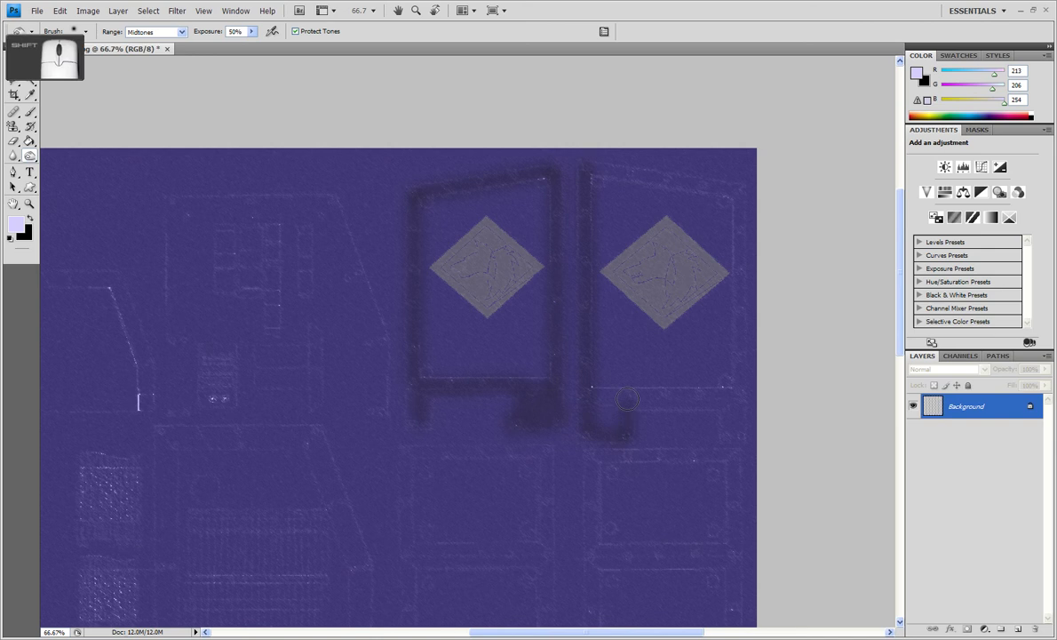
pyautogui.keyDown('shift'); pyautogui.click(722, 393); pyautogui.keyUp('shift')
pyautogui.keyDown('shift'); pyautogui.click(729, 425); pyautogui.keyUp('shift')
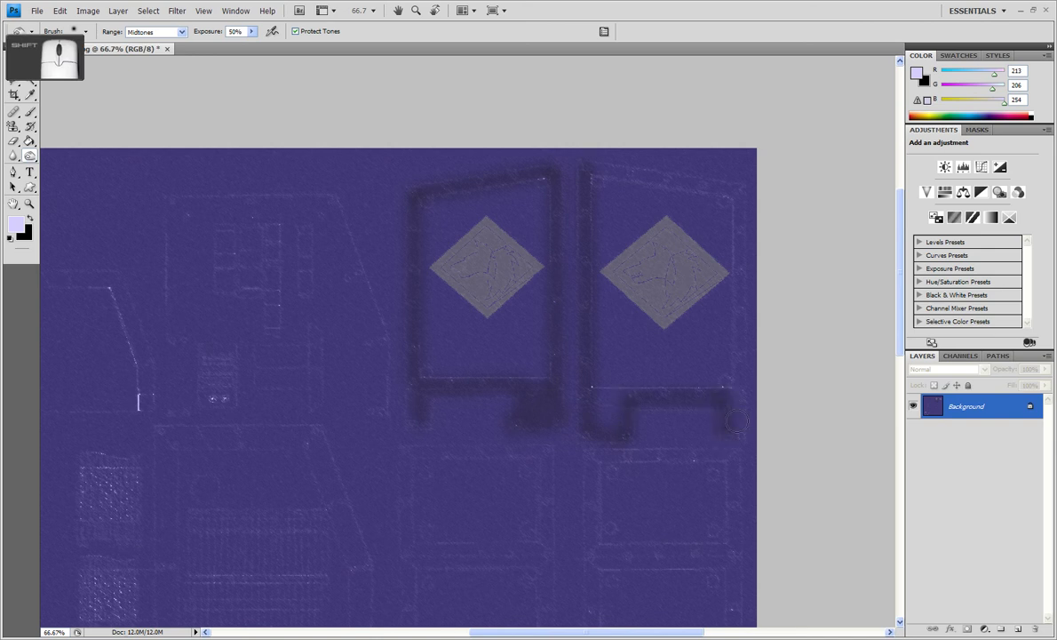
pyautogui.keyDown('shift'); pyautogui.click(739, 195); pyautogui.keyUp('shift')
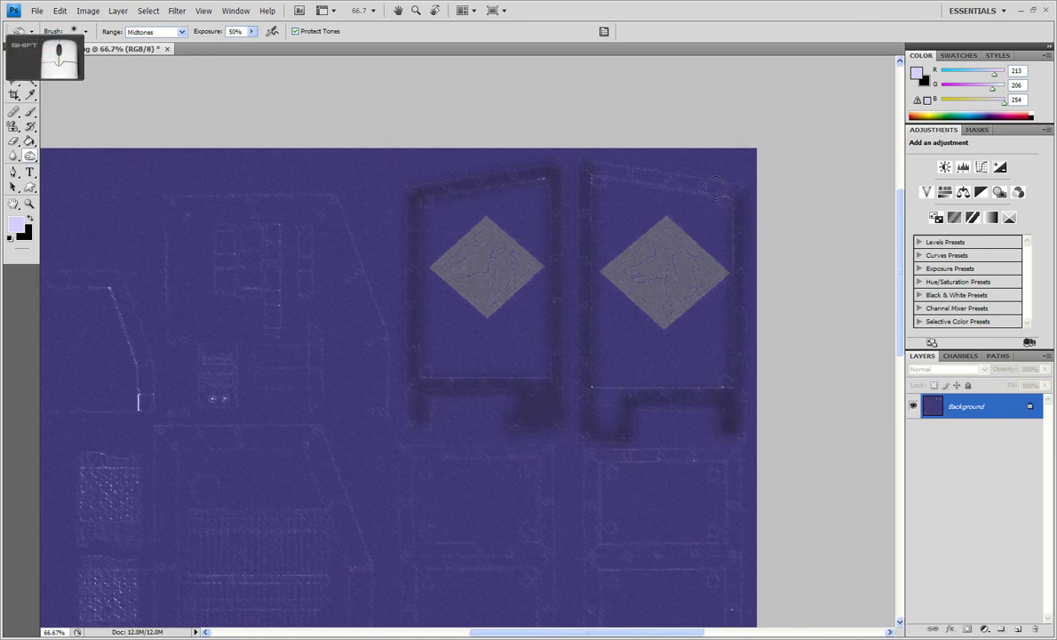
pyautogui.keyDown('shift'); pyautogui.click(596, 172); pyautogui.keyUp('shift')
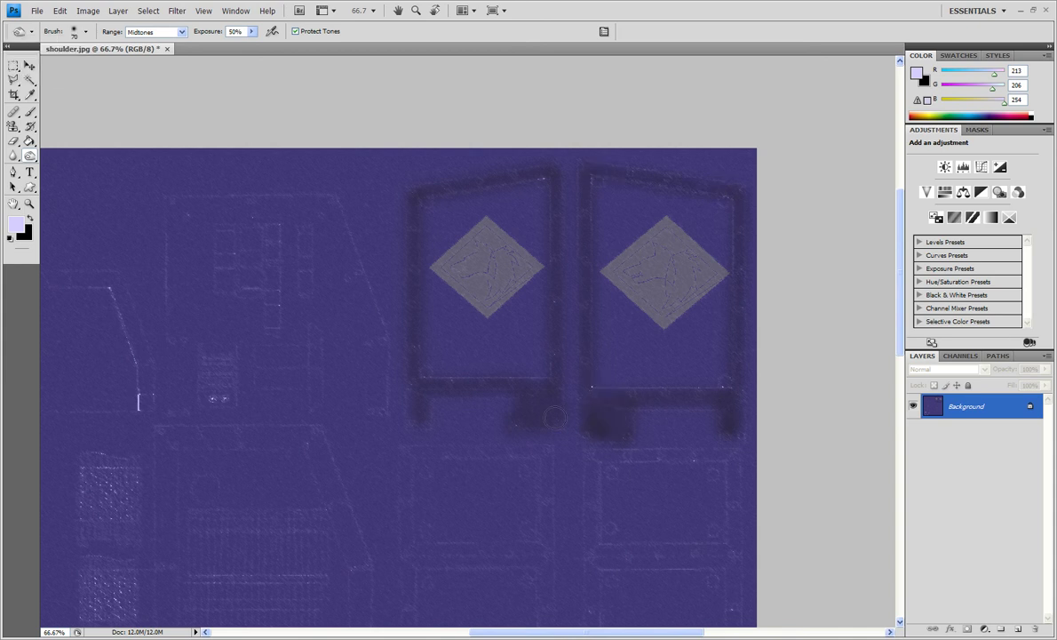
# - Burn the outer borders and shared divider of the two stacked panels below the left-hand wolf panel
pyautogui.scroll(-1, 554, 417)
pyautogui.scroll(-5, 549, 417)
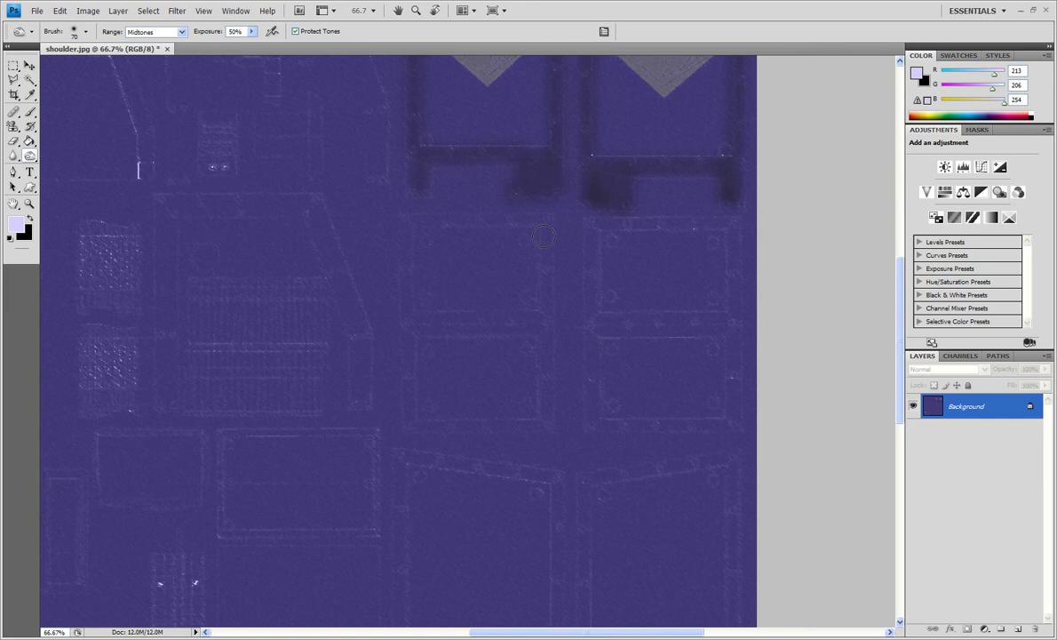
pyautogui.keyDown('shift'); pyautogui.click(545, 425); pyautogui.keyUp('shift')
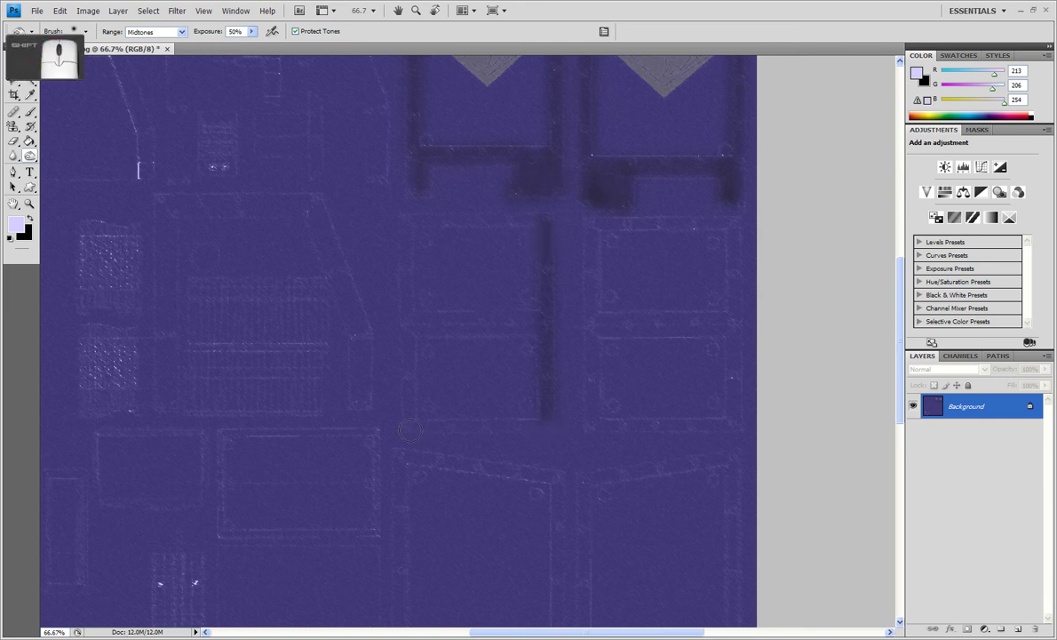
pyautogui.keyDown('shift'); pyautogui.click(410, 427); pyautogui.keyUp('shift')
pyautogui.keyDown('shift'); pyautogui.click(409, 338); pyautogui.keyUp('shift')
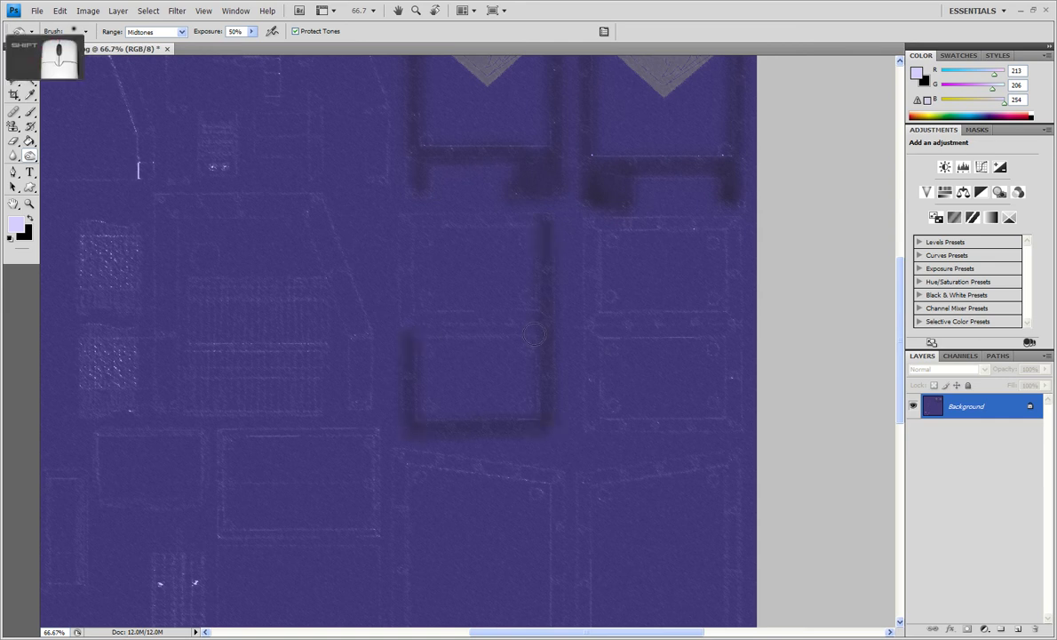
pyautogui.keyDown('shift'); pyautogui.click(533, 335); pyautogui.keyUp('shift')
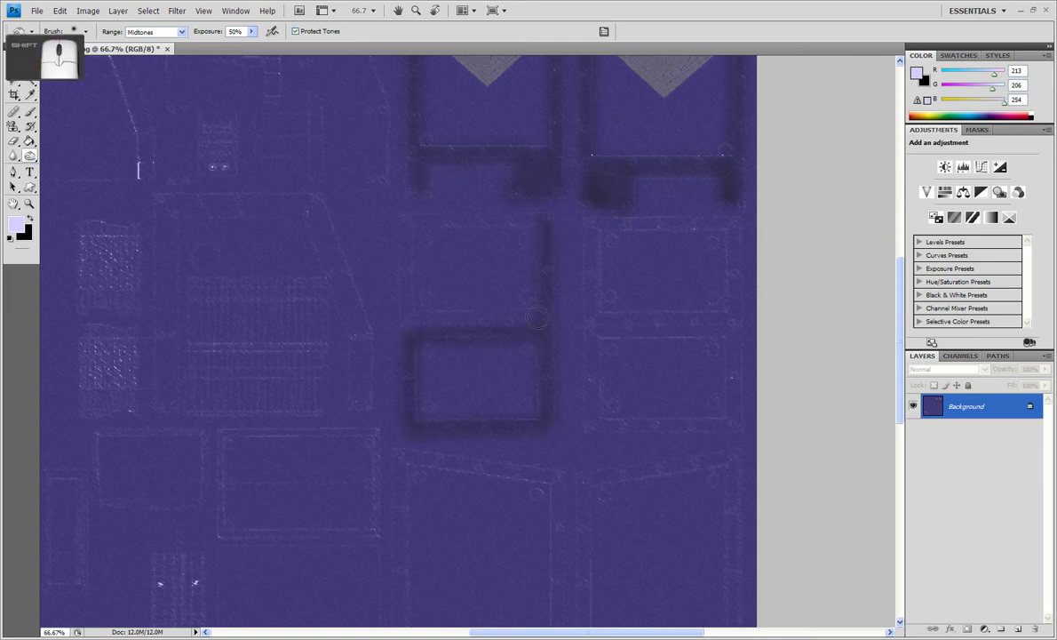
pyautogui.keyDown('shift'); pyautogui.click(411, 319); pyautogui.keyUp('shift')
pyautogui.keyDown('shift'); pyautogui.click(403, 226); pyautogui.keyUp('shift')
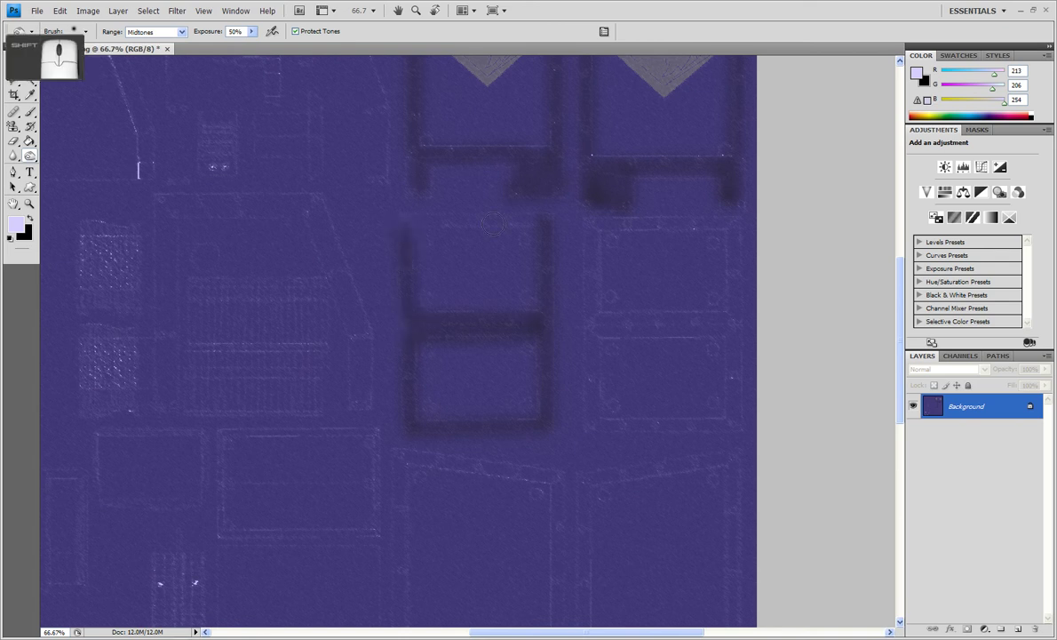
pyautogui.keyDown('shift'); pyautogui.click(533, 221); pyautogui.keyUp('shift')
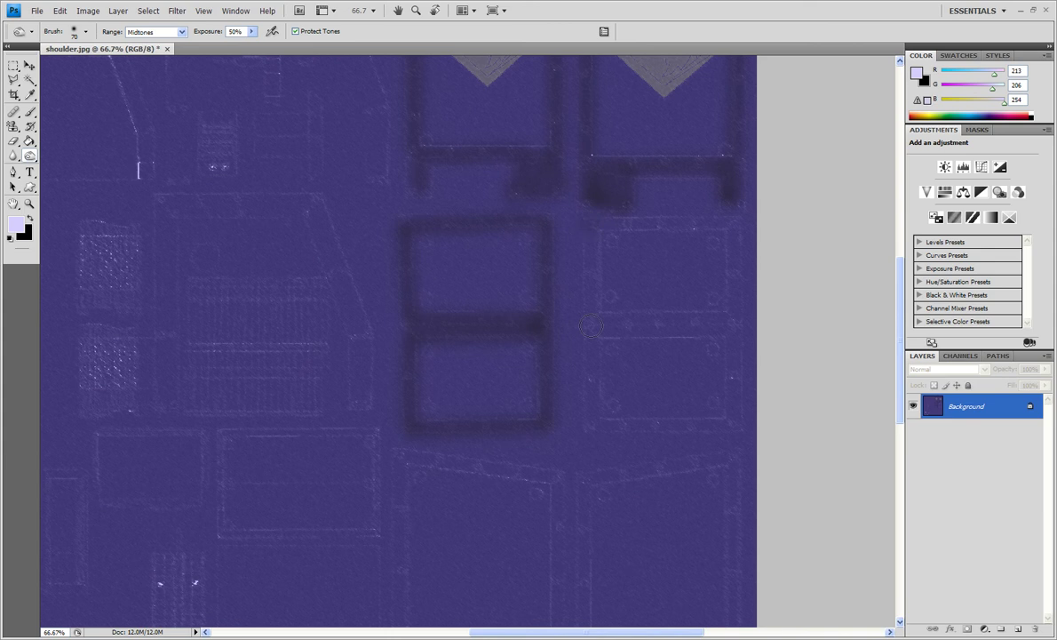
# - Burn the outer borders and shared divider of the two stacked panels below the right-hand wolf panel
pyautogui.keyDown('shift'); pyautogui.click(546, 384); pyautogui.keyUp('shift')
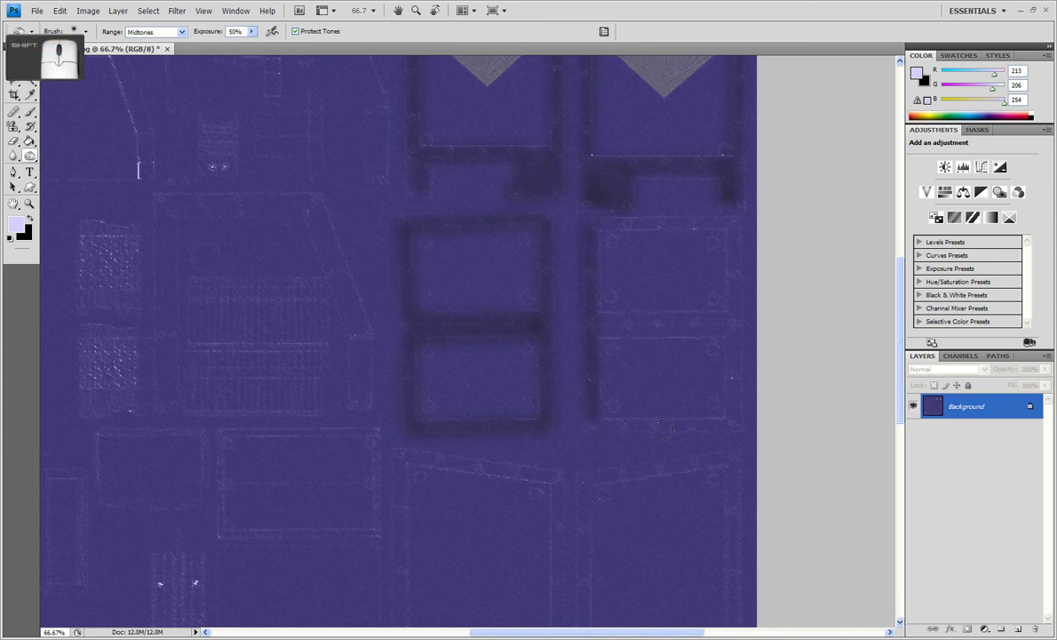
pyautogui.keyDown('shift'); pyautogui.click(727, 427); pyautogui.keyUp('shift')
pyautogui.keyDown('shift'); pyautogui.click(737, 335); pyautogui.keyUp('shift')
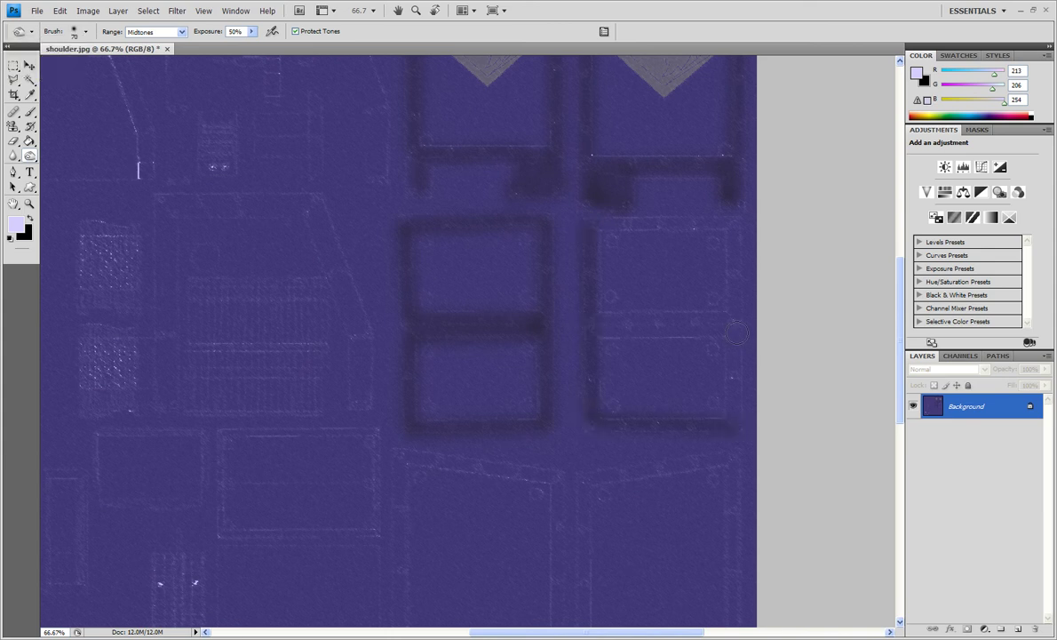
pyautogui.keyDown('shift'); pyautogui.click(559, 310); pyautogui.keyUp('shift')
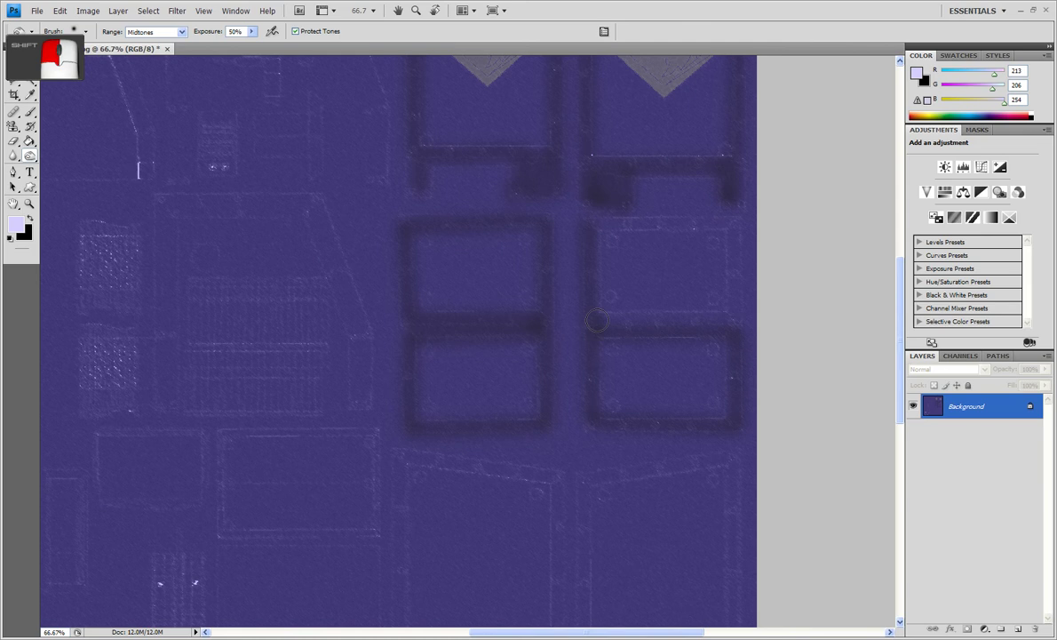
pyautogui.keyDown('shift'); pyautogui.click(713, 320); pyautogui.keyUp('shift')
pyautogui.keyDown('shift'); pyautogui.click(737, 317); pyautogui.keyUp('shift')
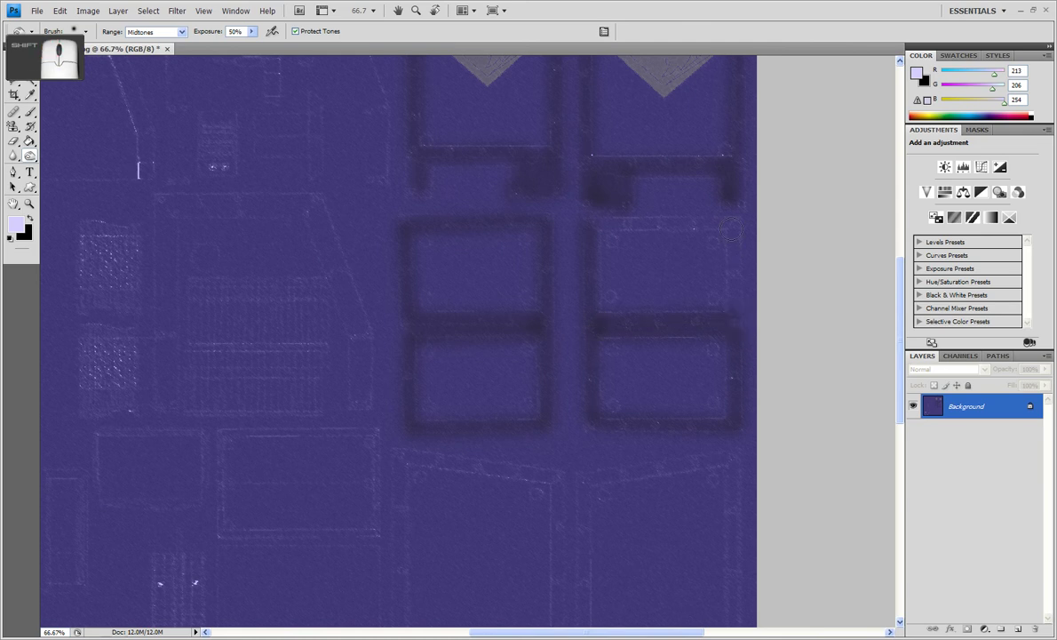
pyautogui.keyDown('shift'); pyautogui.click(732, 230); pyautogui.keyUp('shift')
pyautogui.keyDown('shift'); pyautogui.click(589, 230); pyautogui.keyUp('shift')
# - Burn straight strokes around all four edges of the left-hand tall panel with the sloped top, below the stacked panels
pyautogui.scroll(-1, 599, 278)
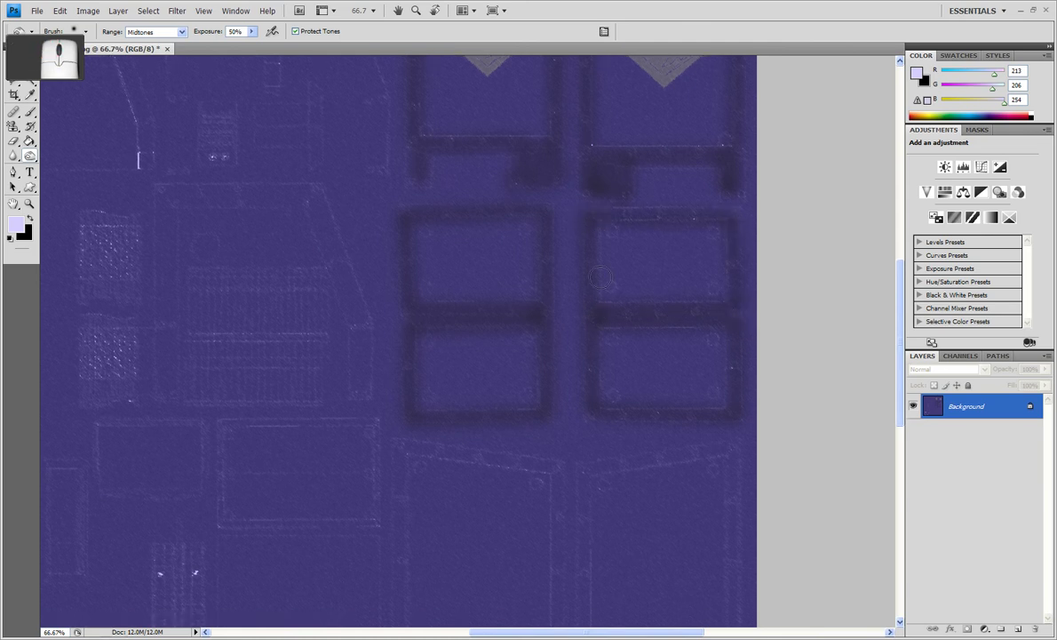
pyautogui.scroll(-5, 601, 278)
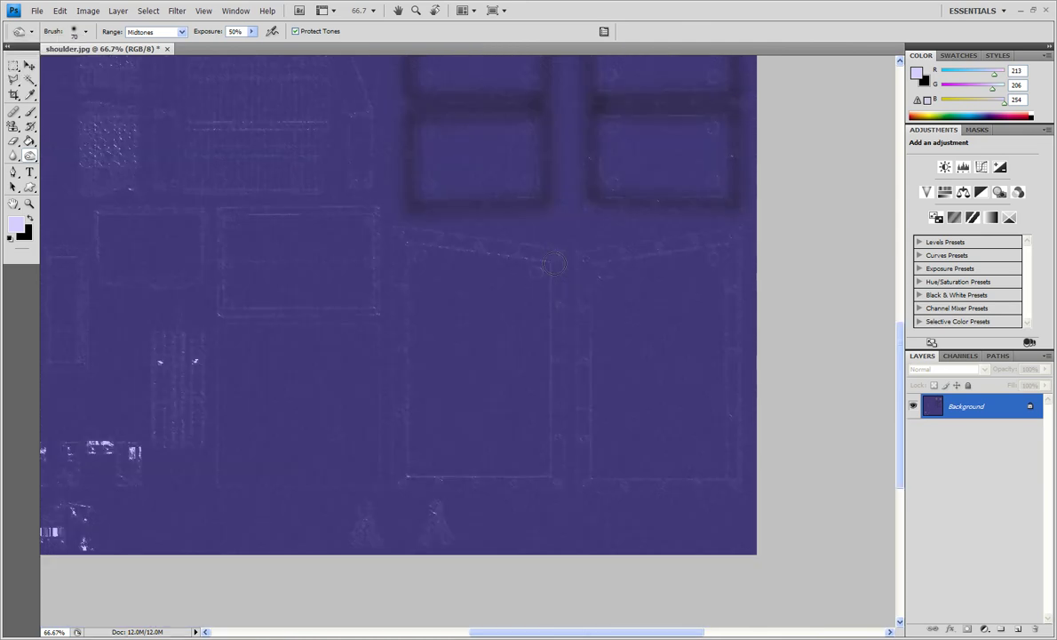
pyautogui.keyDown('shift'); pyautogui.click(553, 263); pyautogui.keyUp('shift')
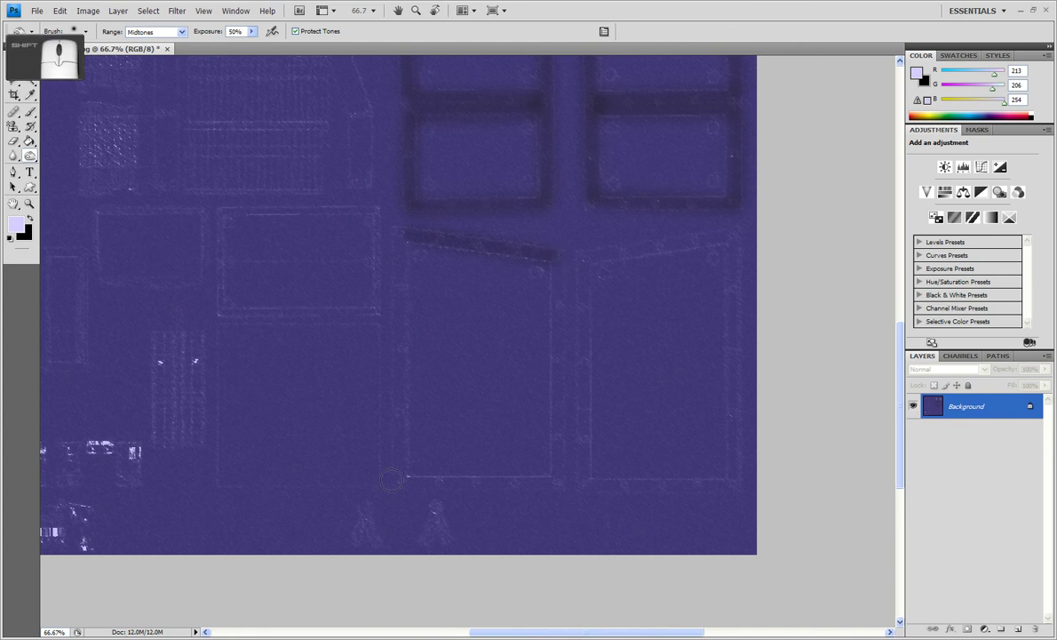
pyautogui.keyDown('shift'); pyautogui.click(404, 479); pyautogui.keyUp('shift')
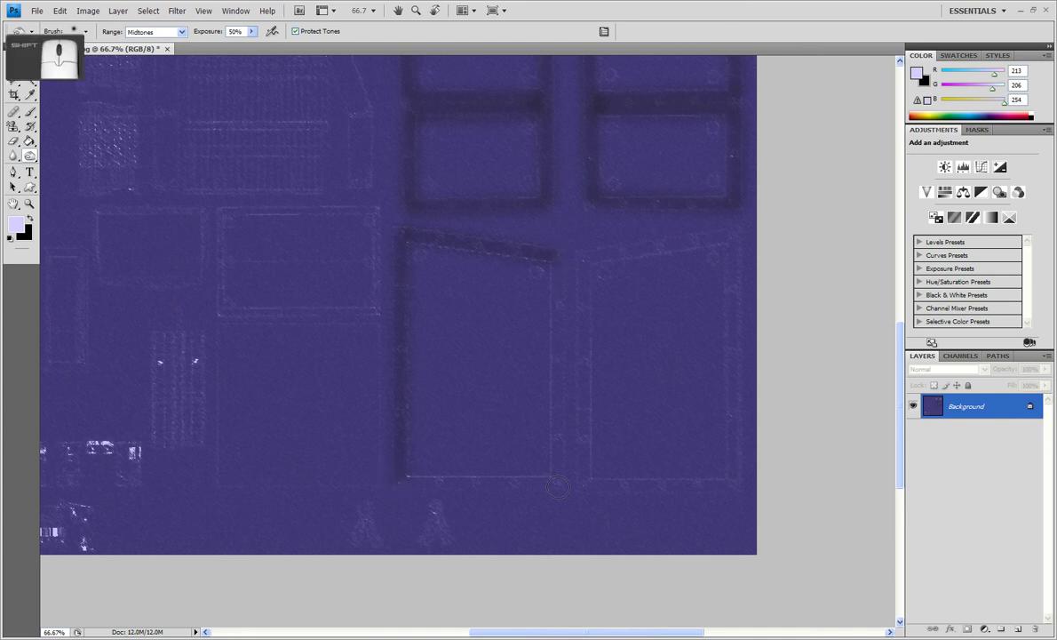
pyautogui.keyDown('shift'); pyautogui.click(558, 487); pyautogui.keyUp('shift')
pyautogui.keyDown('shift'); pyautogui.click(550, 261); pyautogui.keyUp('shift')
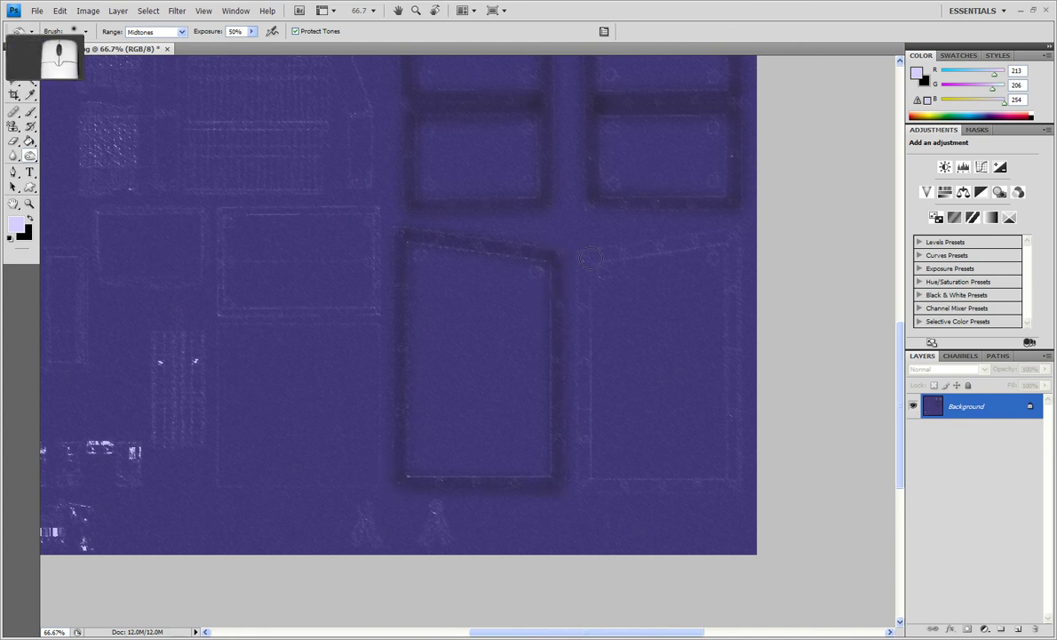
# - Burn the sides, base and sloped top edge of the matching tall panel on the right
pyautogui.keyDown('shift'); pyautogui.click(584, 479); pyautogui.keyUp('shift')
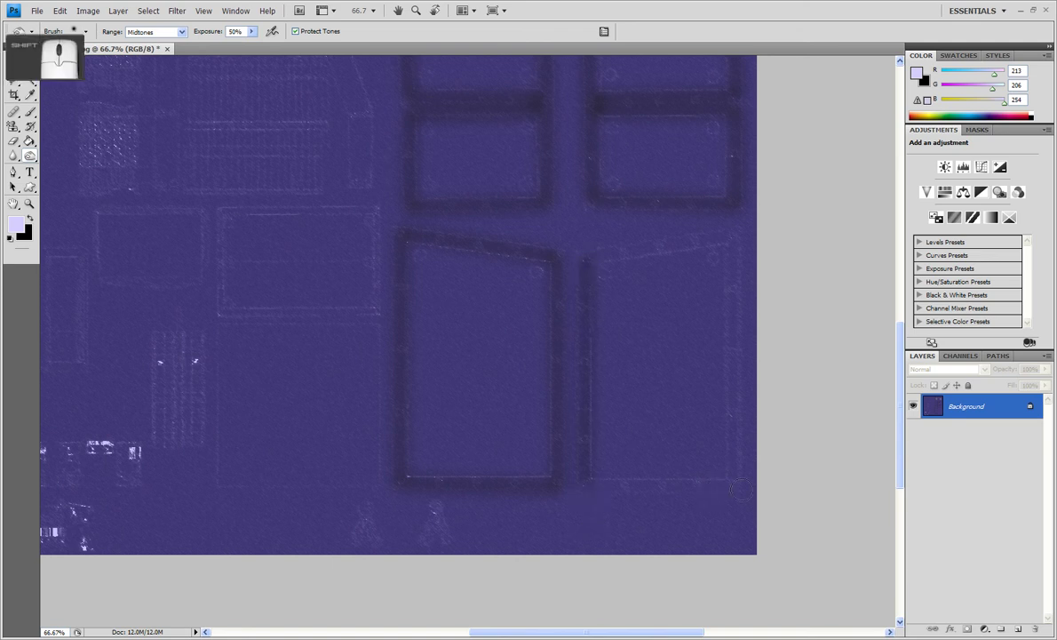
pyautogui.keyDown('shift'); pyautogui.click(736, 484); pyautogui.keyUp('shift')
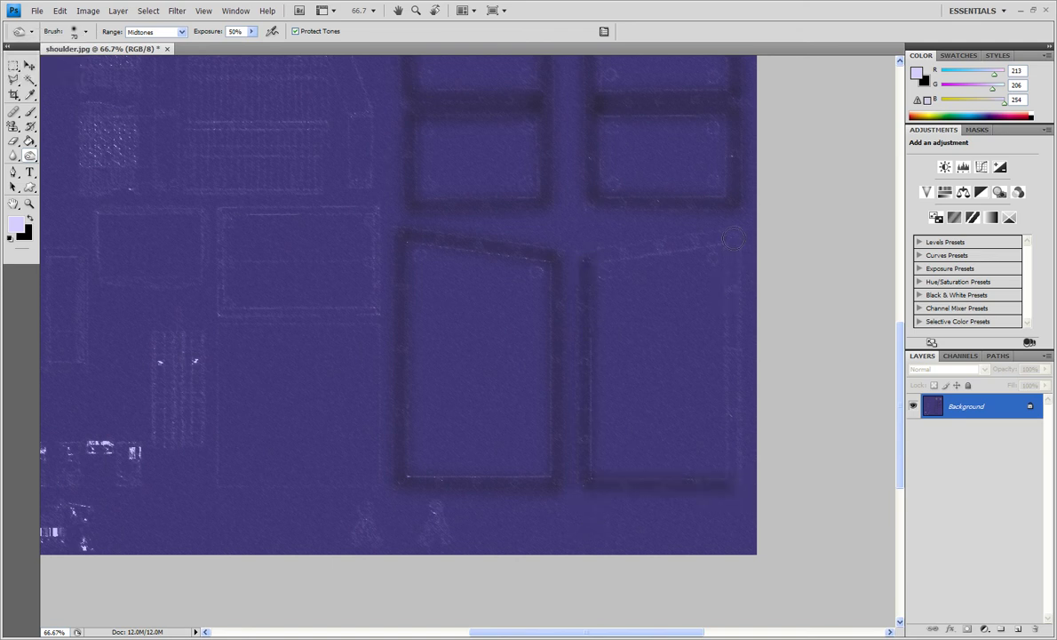
pyautogui.keyDown('shift'); pyautogui.click(613, 255); pyautogui.keyUp('shift')
pyautogui.keyDown('shift'); pyautogui.click(586, 257); pyautogui.keyUp('shift')
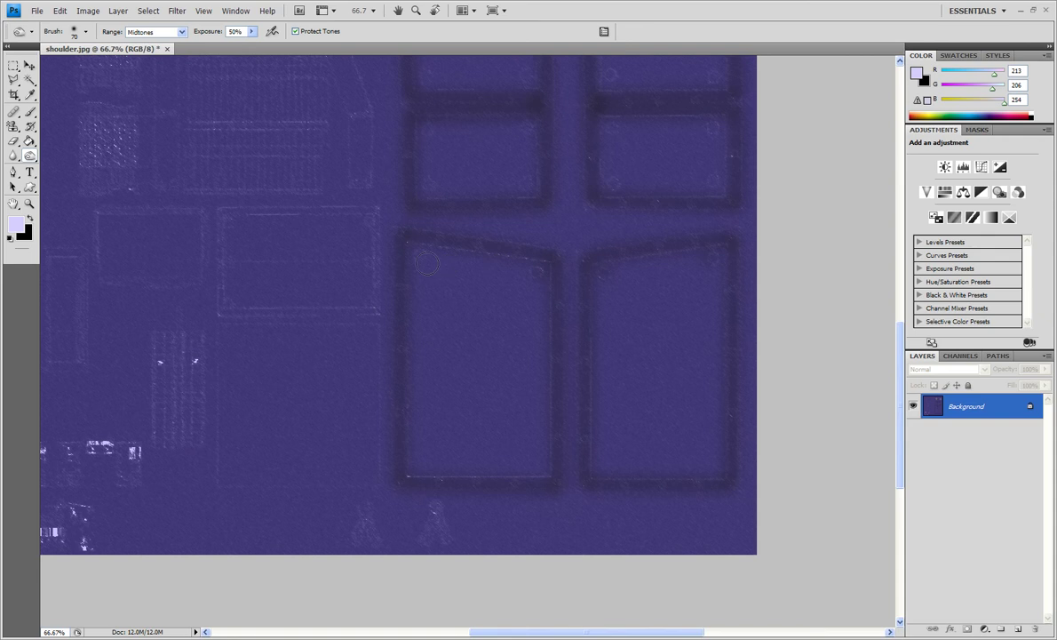
# - Darken the corner bolt details inside the tall lower panels and the stacked panels above them
pyautogui.scroll(1, 484, 195)
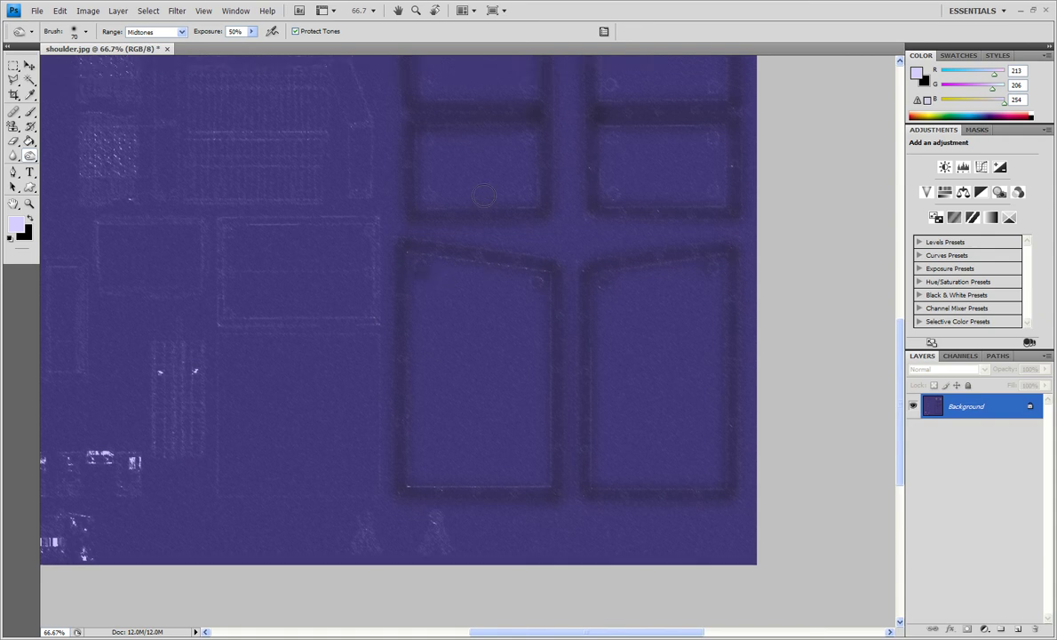
pyautogui.scroll(3, 427, 227)
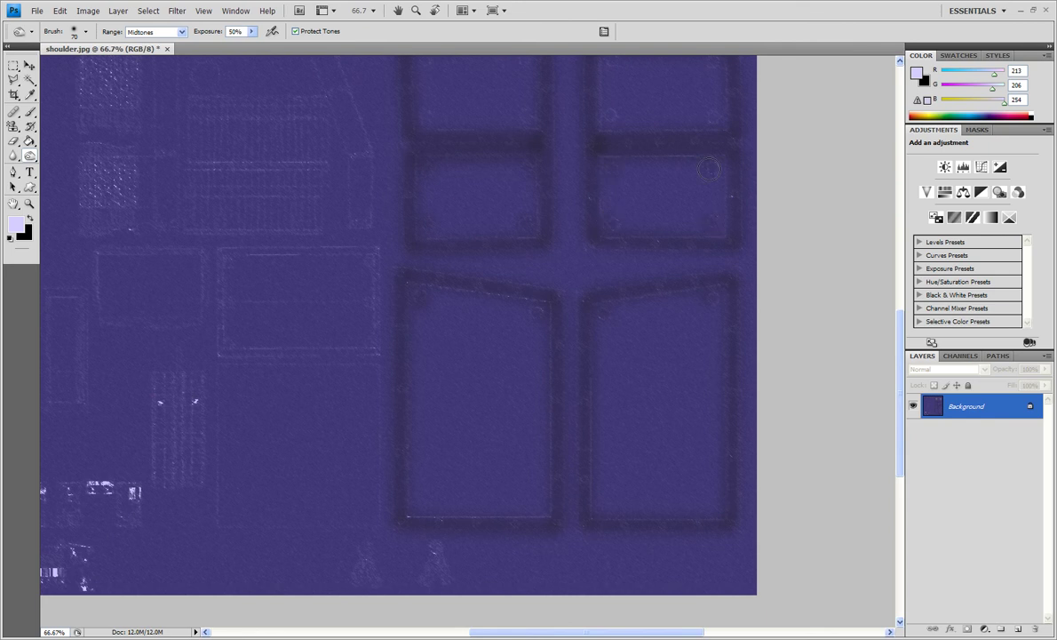
pyautogui.scroll(2, 709, 169)
pyautogui.scroll(5, 709, 169)
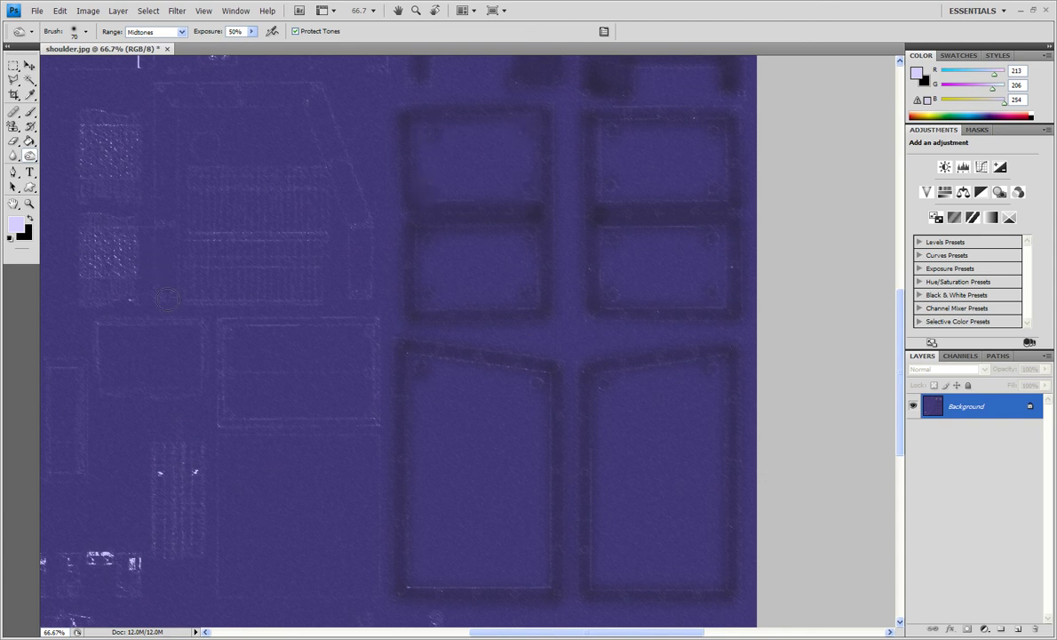
# - Burn the left, top, slanted and short right edges of the angled panel beside the stacked panels
pyautogui.keyDown('shift'); pyautogui.click(166, 104); pyautogui.keyUp('shift')
pyautogui.keyDown('shift'); pyautogui.click(313, 92); pyautogui.keyUp('shift')
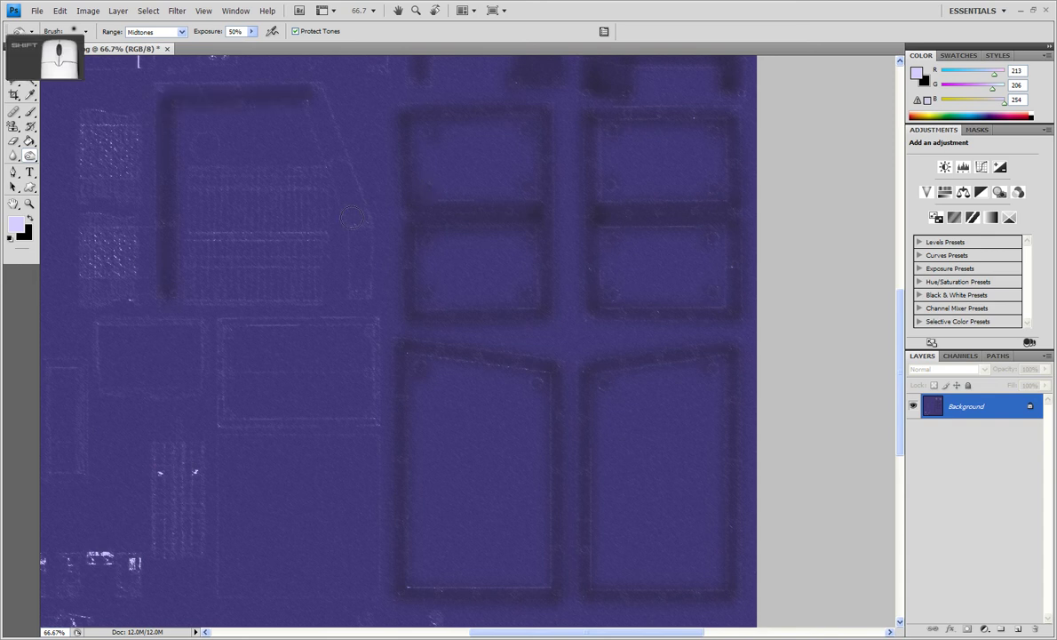
pyautogui.keyDown('shift'); pyautogui.click(360, 218); pyautogui.keyUp('shift')
pyautogui.keyDown('shift'); pyautogui.click(354, 284); pyautogui.keyUp('shift')
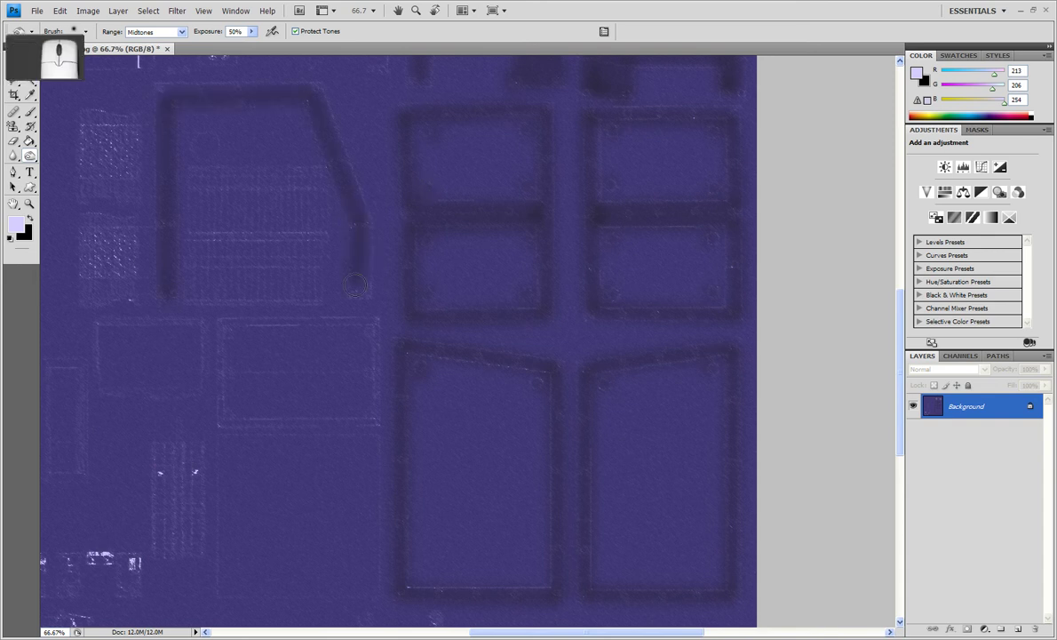
# - Burn the outer border and horizontal divider of the tall two-part panel below the angled panel
pyautogui.scroll(-1, 354, 285)
pyautogui.scroll(-3, 378, 249)
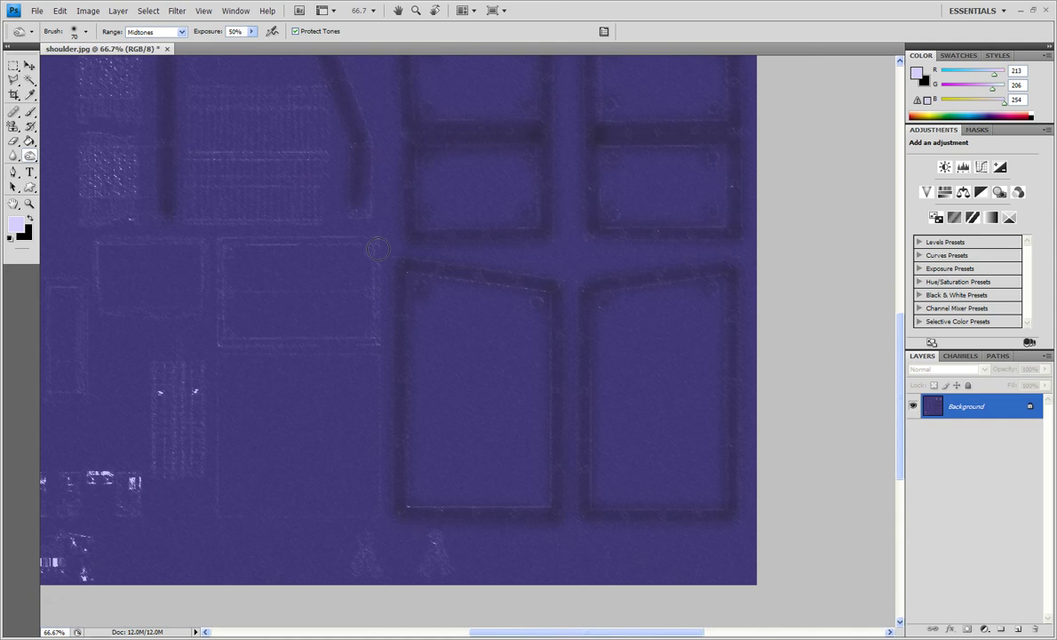
pyautogui.keyDown('shift'); pyautogui.click(377, 515); pyautogui.keyUp('shift')
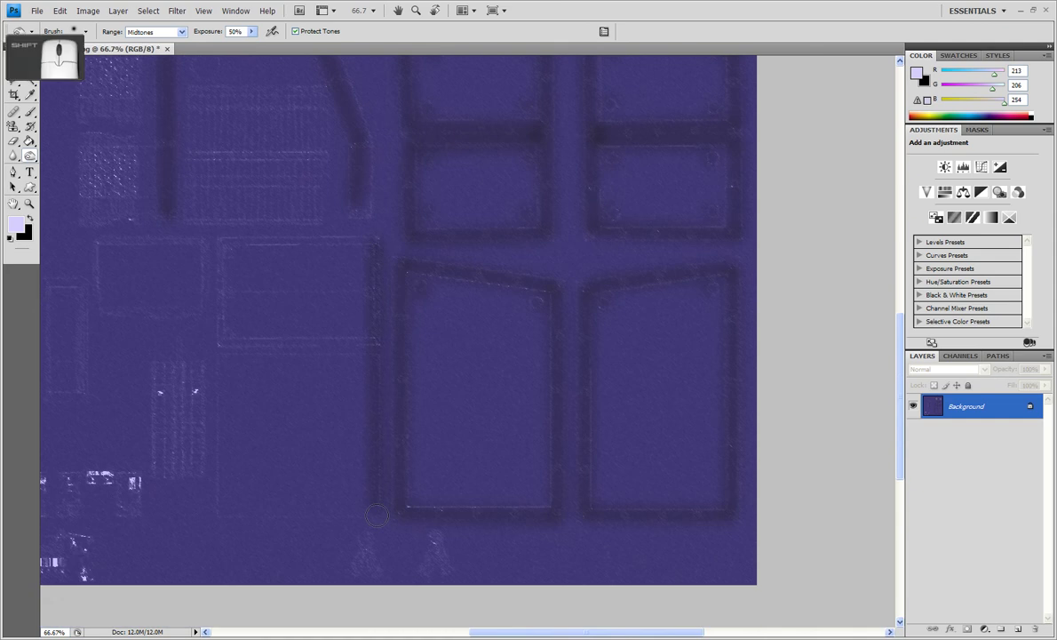
pyautogui.keyDown('shift'); pyautogui.click(220, 515); pyautogui.keyUp('shift')
pyautogui.keyDown('shift'); pyautogui.click(220, 245); pyautogui.keyUp('shift')
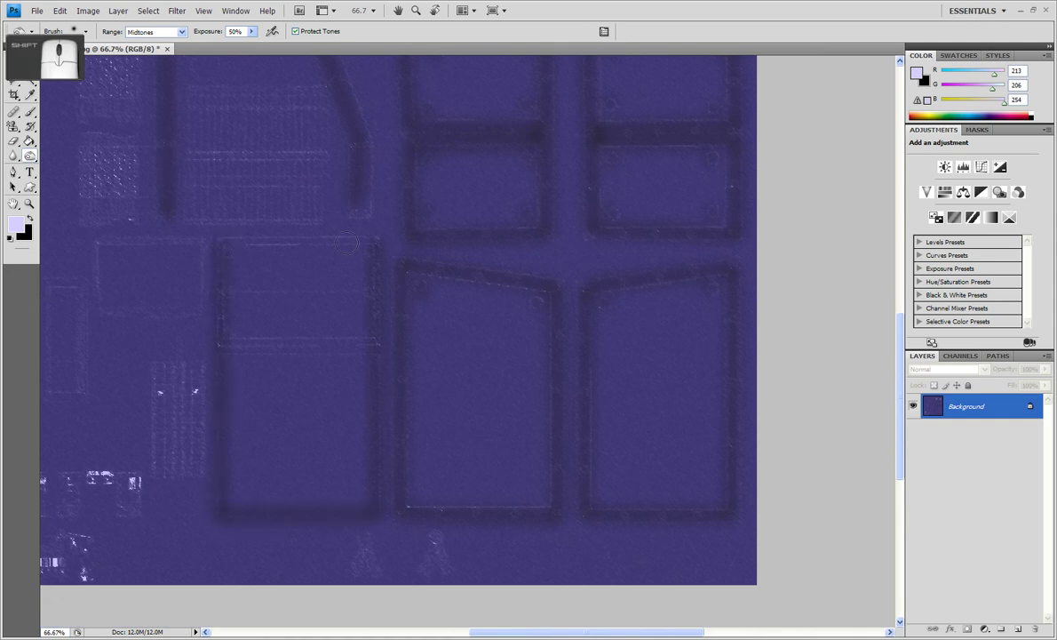
pyautogui.keyDown('shift'); pyautogui.click(368, 240); pyautogui.keyUp('shift')
pyautogui.click(378, 339)
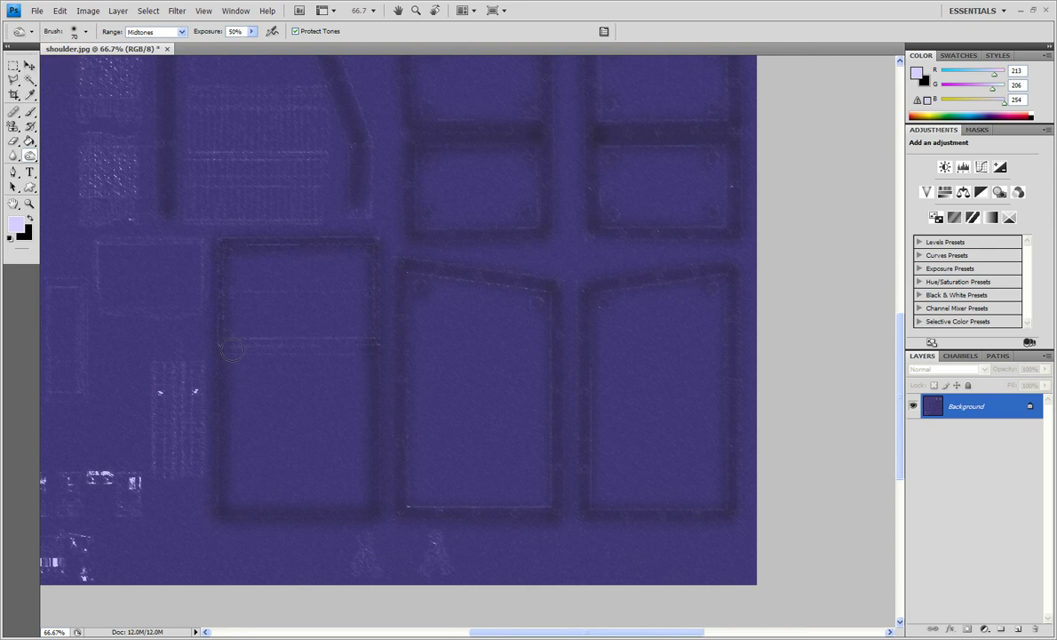
pyautogui.keyDown('shift'); pyautogui.click(219, 339); pyautogui.keyUp('shift')
pyautogui.scroll(-1, 323, 456)
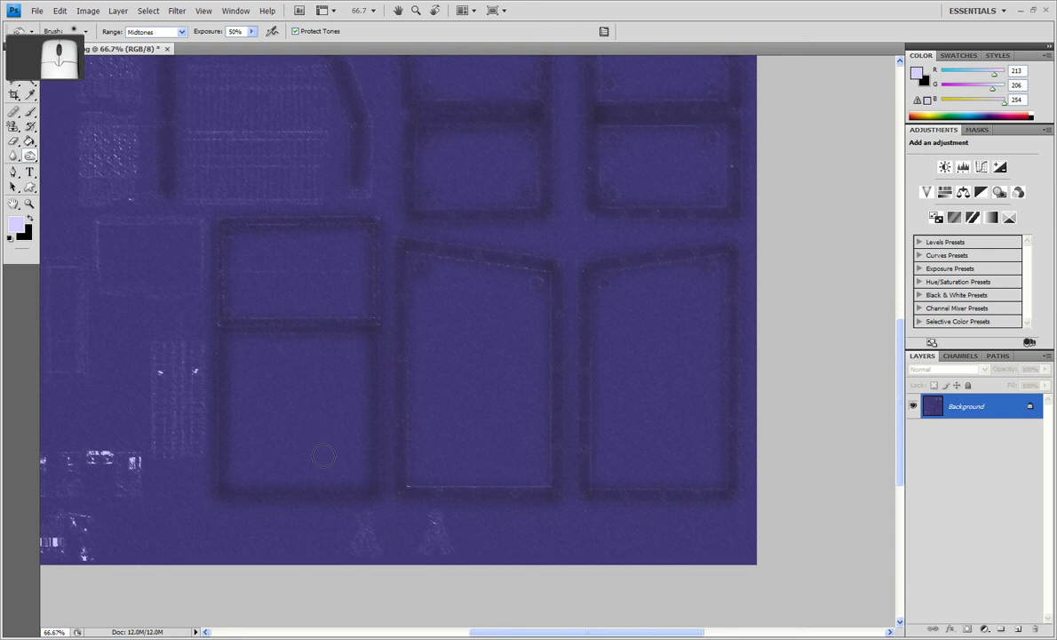
# - Burn the right, slanted, top and left edges of the large angled panel beside the left-hand wolf panel
pyautogui.scroll(3, 323, 455)
pyautogui.scroll(10, 322, 450)
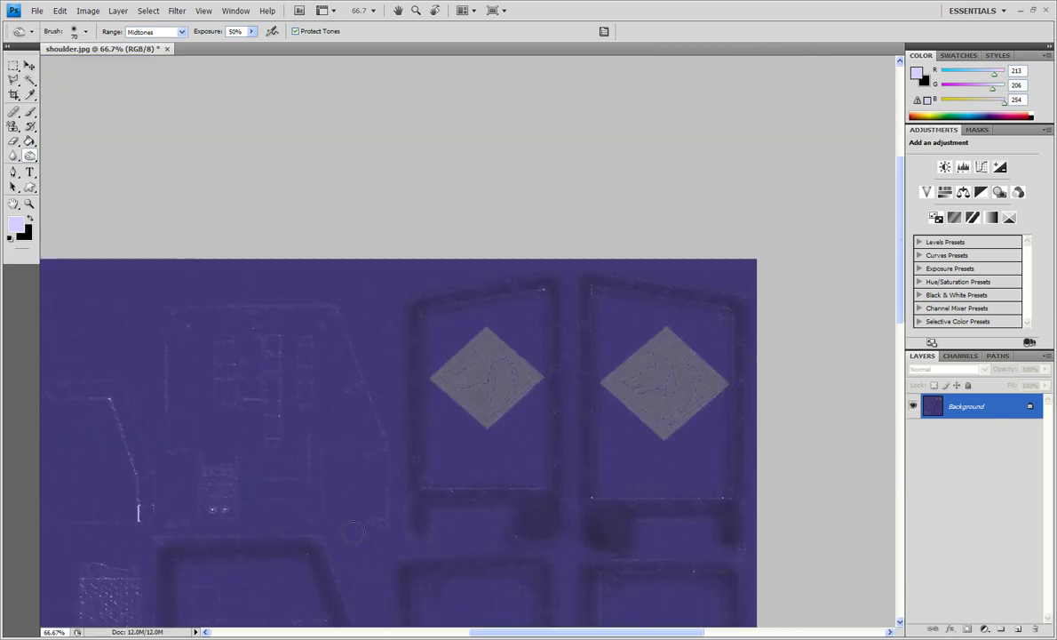
pyautogui.keyDown('shift'); pyautogui.click(377, 446); pyautogui.keyUp('shift')
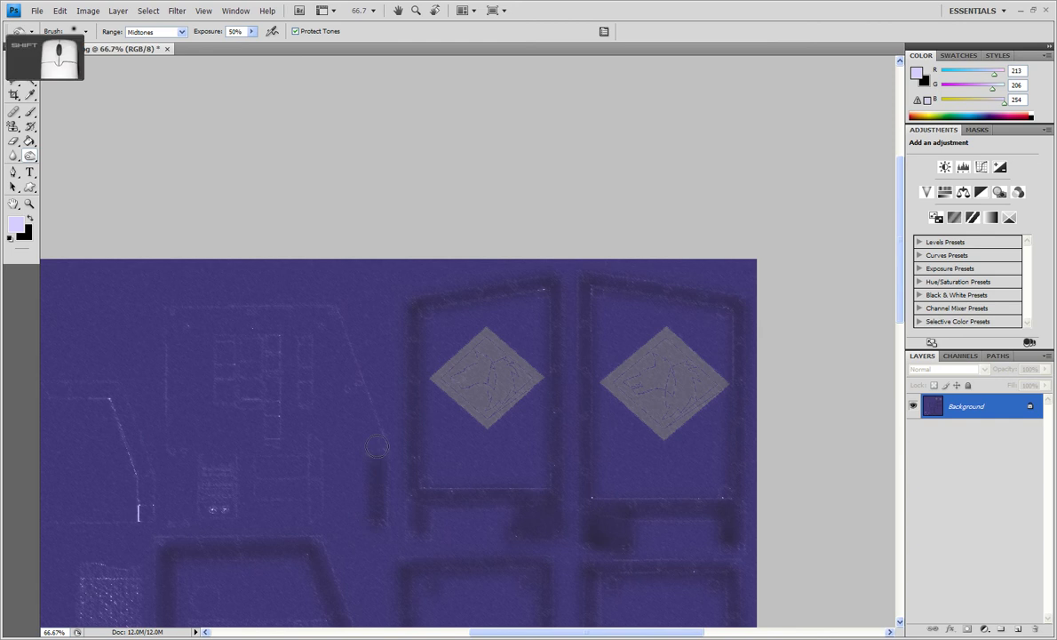
pyautogui.keyDown('shift'); pyautogui.click(321, 309); pyautogui.keyUp('shift')
pyautogui.keyDown('shift'); pyautogui.click(175, 315); pyautogui.keyUp('shift')
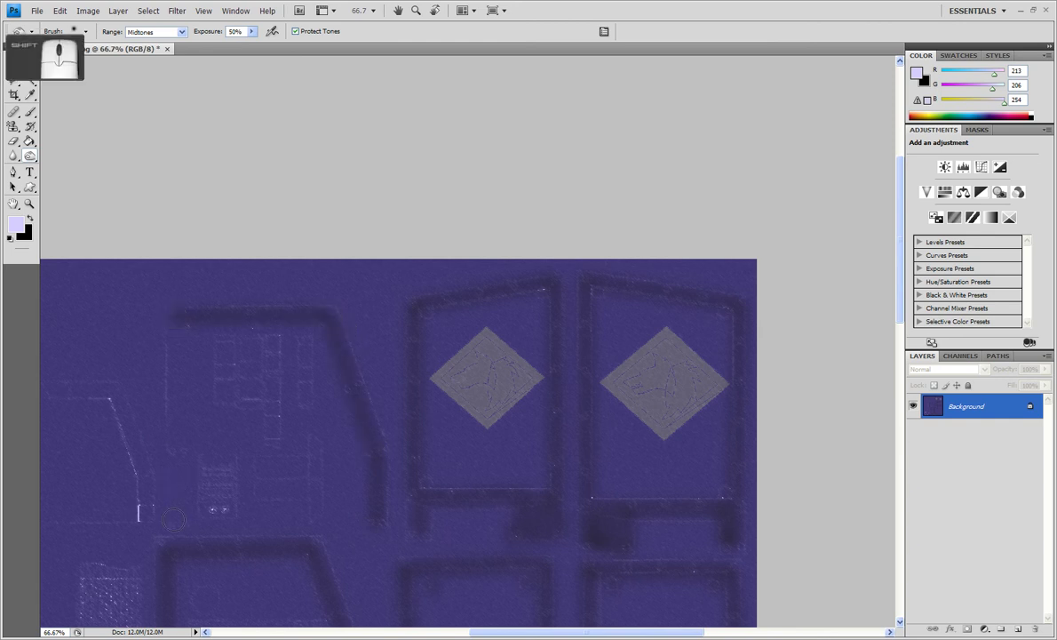
pyautogui.keyDown('shift'); pyautogui.click(177, 518); pyautogui.keyUp('shift')
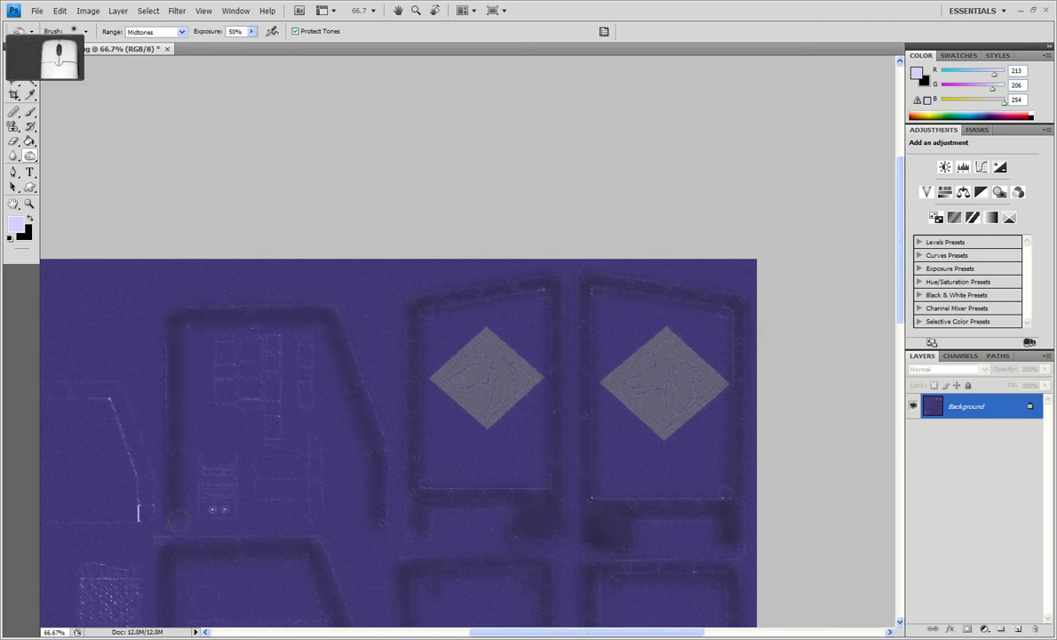
# - Widen the large upper angled panel's shading with a second pass of burn strokes just inside its edges
pyautogui.keyDown('shift'); pyautogui.click(175, 316); pyautogui.keyUp('shift')
pyautogui.keyDown('shift'); pyautogui.click(307, 309); pyautogui.keyUp('shift')
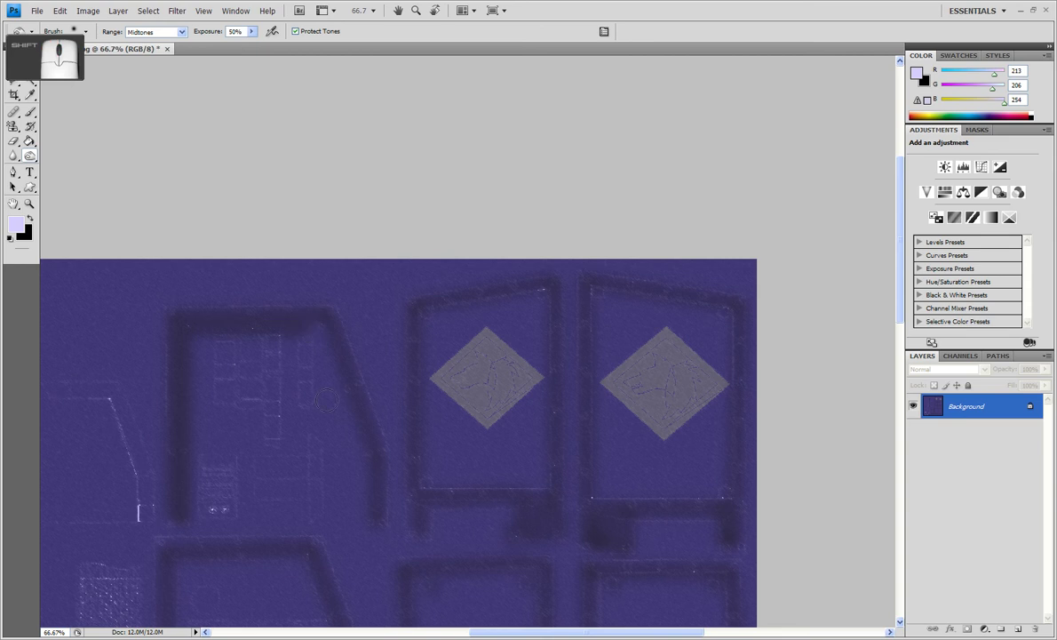
pyautogui.keyDown('shift'); pyautogui.click(365, 462); pyautogui.keyUp('shift')
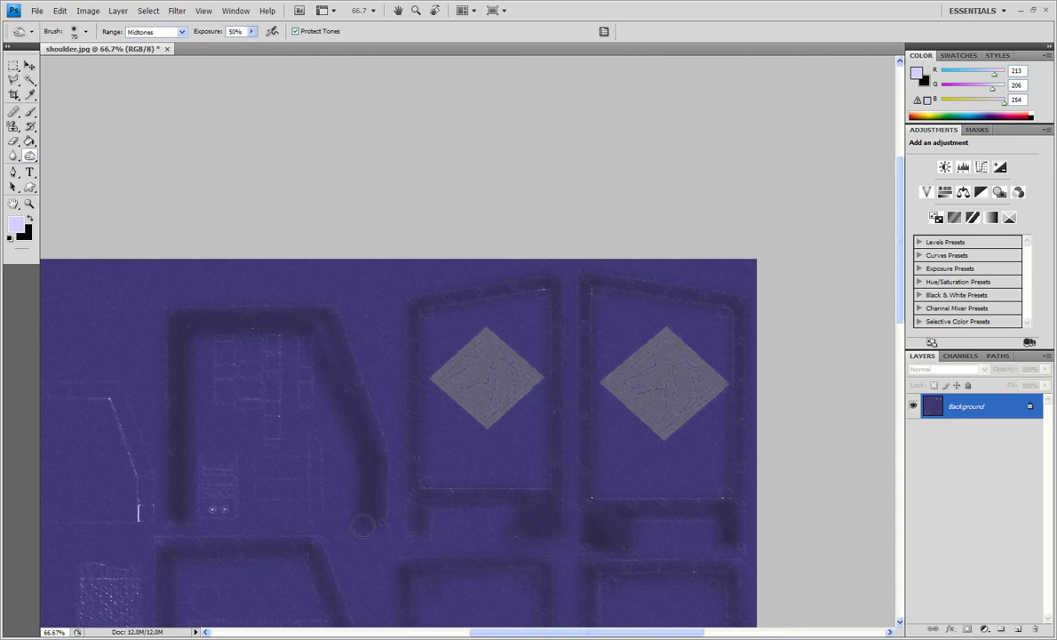
# - Burn the outer border and two vertical dividers of the three-part panel near the layout's lower-left corner
pyautogui.press('ctrl+KP_Subtract')
pyautogui.press('ctrl+KP_Subtract')
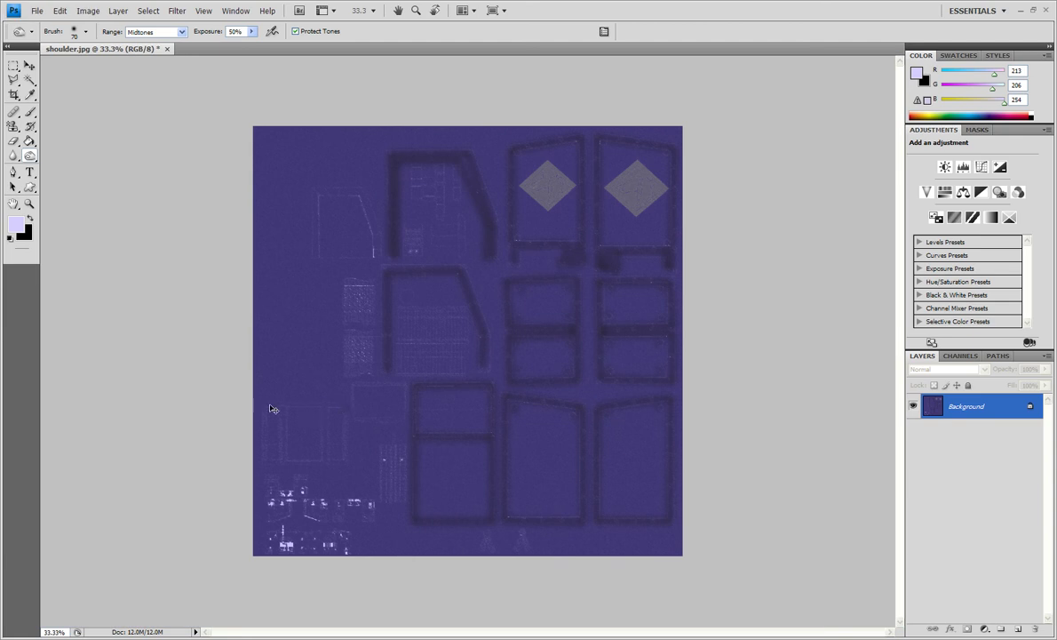
pyautogui.moveTo(264, 409); pyautogui.dragTo(346, 408)
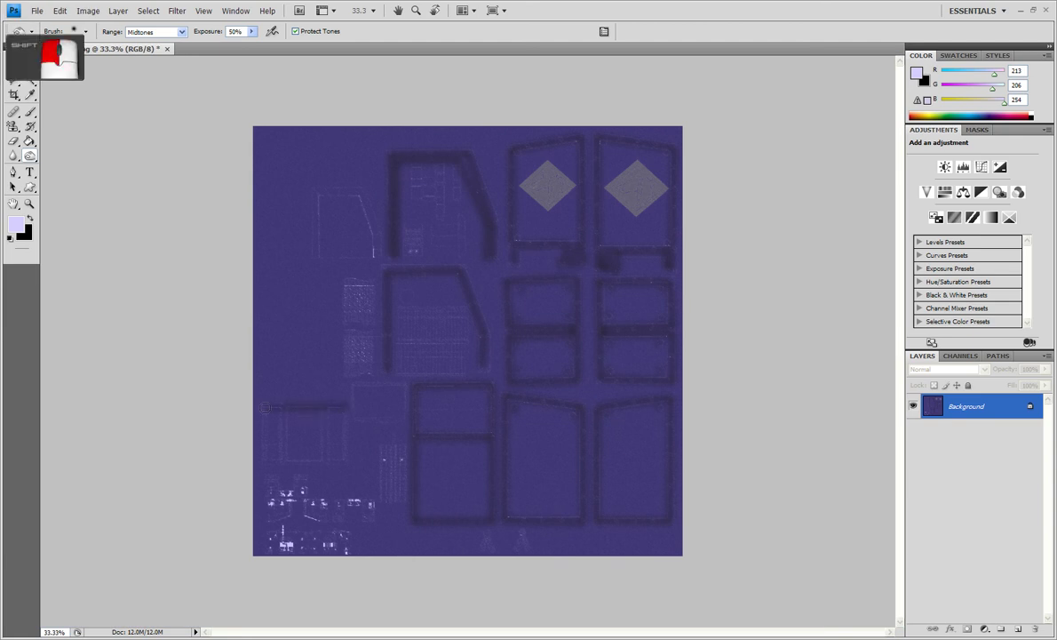
pyautogui.keyDown('shift'); pyautogui.click(263, 458); pyautogui.keyUp('shift')
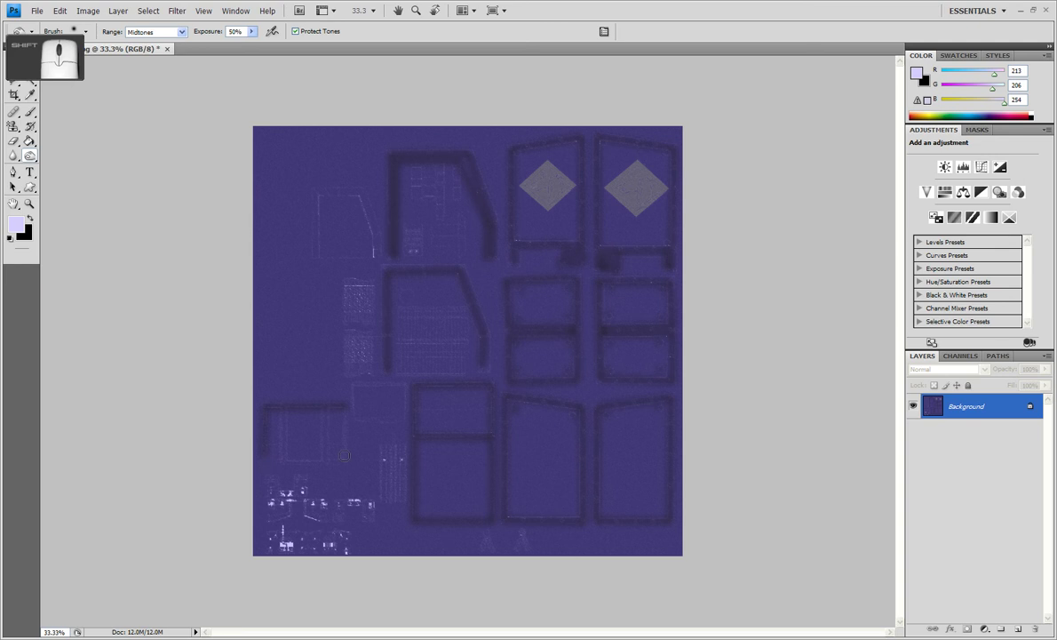
pyautogui.keyDown('shift'); pyautogui.click(344, 427); pyautogui.keyUp('shift')
pyautogui.keyDown('shift'); pyautogui.click(345, 457); pyautogui.keyUp('shift')
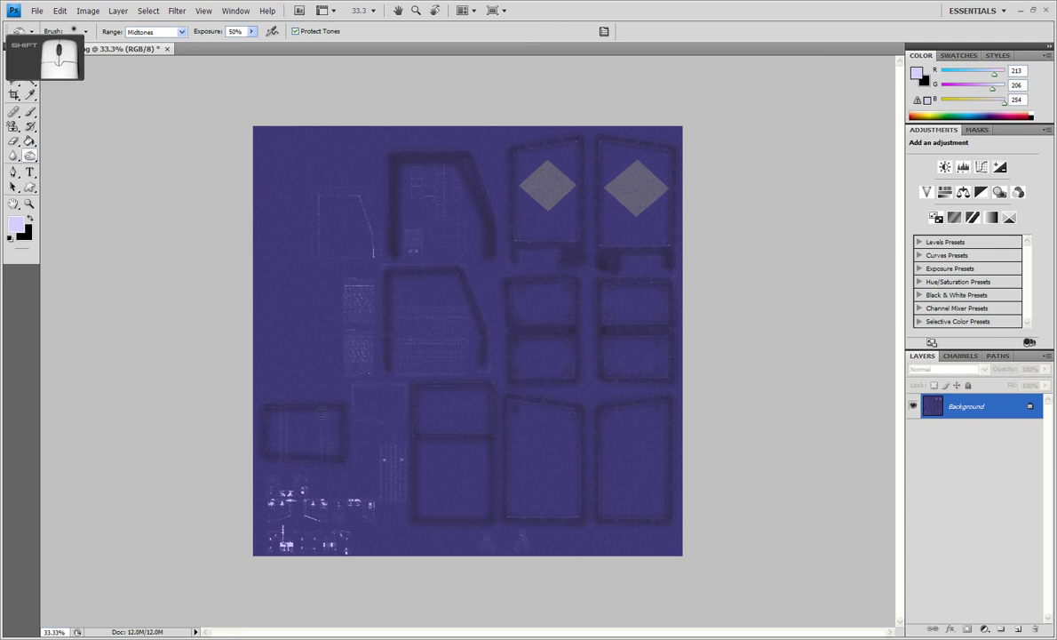
pyautogui.moveTo(301, 386); pyautogui.dragTo(295, 422)
pyautogui.moveTo(262, 386); pyautogui.dragTo(263, 419)
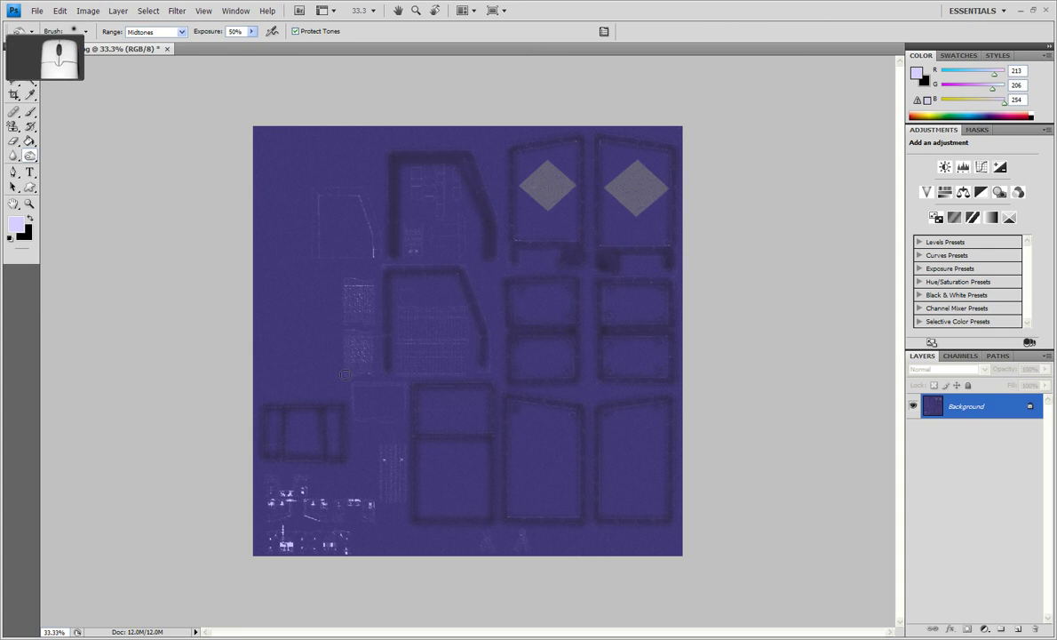
# - Burn all four edges of the small rectangular panel between the three-part and two-part panels
pyautogui.moveTo(355, 386); pyautogui.dragTo(355, 410)
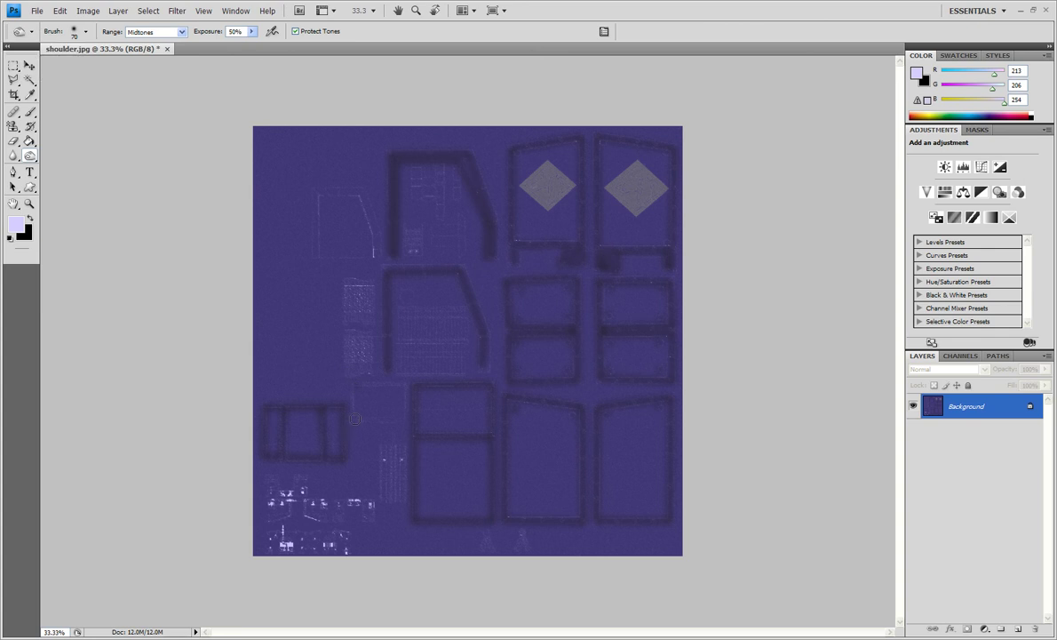
pyautogui.keyDown('shift'); pyautogui.click(402, 416); pyautogui.keyUp('shift')
pyautogui.keyDown('shift'); pyautogui.click(401, 385); pyautogui.keyUp('shift')
pyautogui.keyDown('shift'); pyautogui.click(364, 384); pyautogui.keyUp('shift')
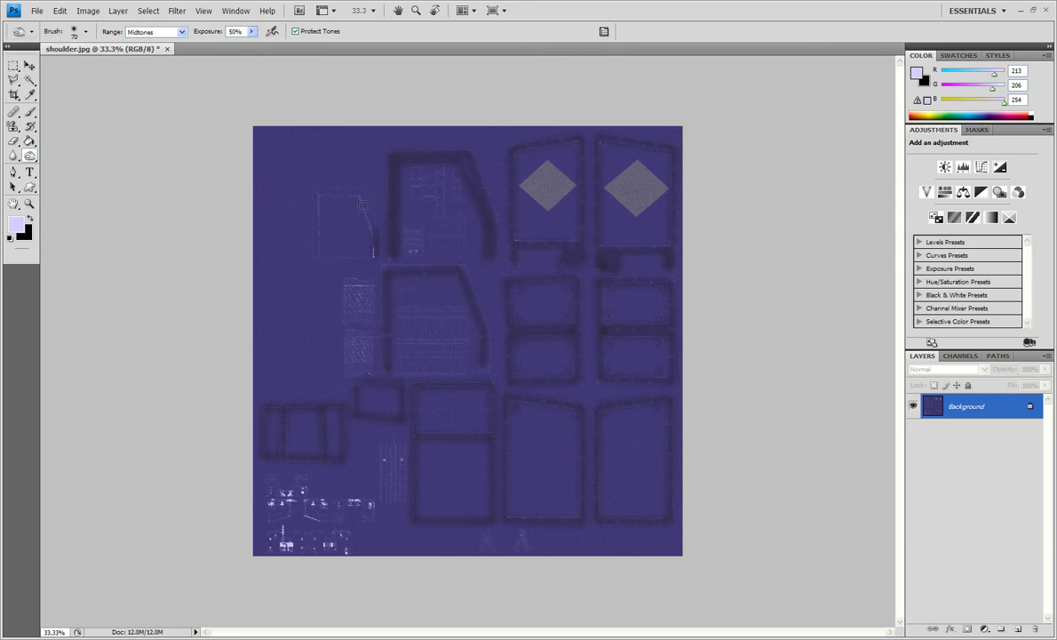
# - Burn the top, left and bottom edges of the small angled panel in the layout's upper-left area
pyautogui.keyDown('shift'); pyautogui.click(312, 195); pyautogui.keyUp('shift')
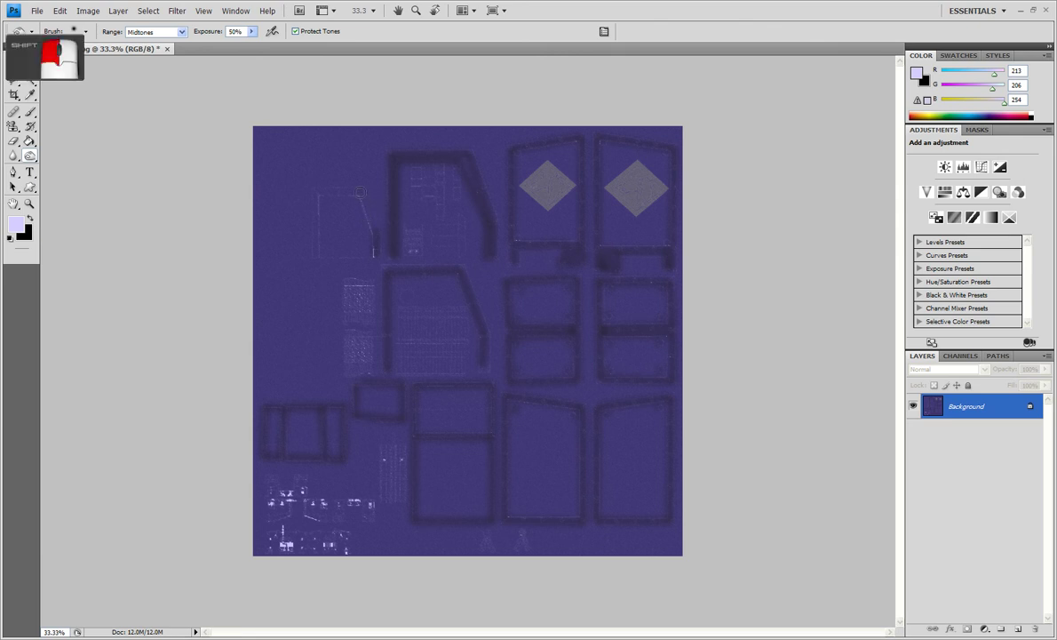
pyautogui.keyDown('shift'); pyautogui.click(312, 257); pyautogui.keyUp('shift')
pyautogui.keyDown('shift'); pyautogui.click(372, 257); pyautogui.keyUp('shift')
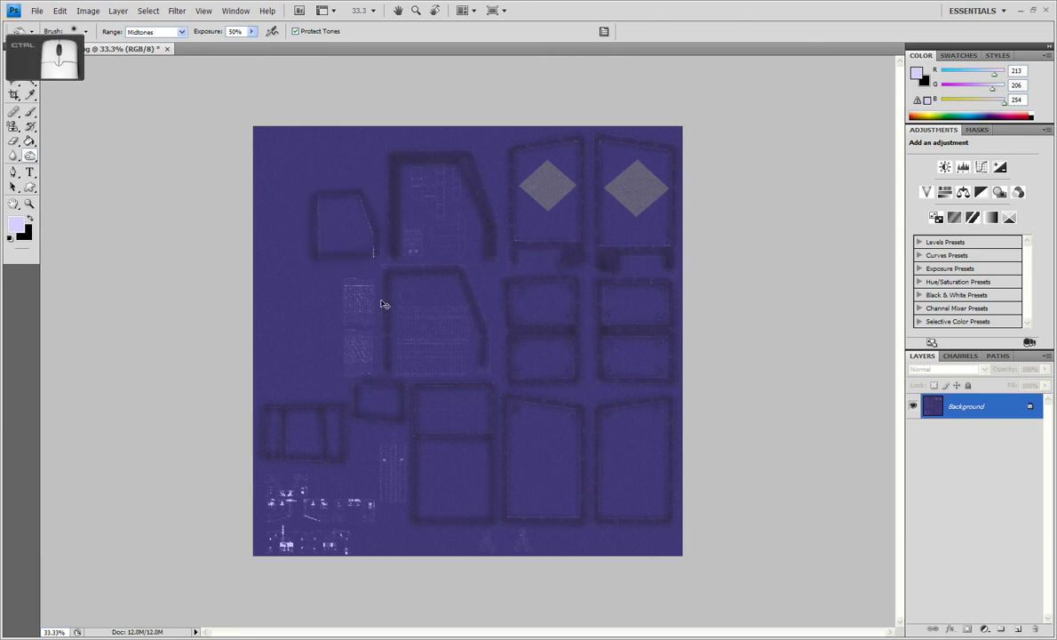
# - Burn shadow strokes across the two mesh-textured patches beside the middle angled panel
pyautogui.press('ctrl+KP_Add')
pyautogui.press('ctrl+KP_Add')
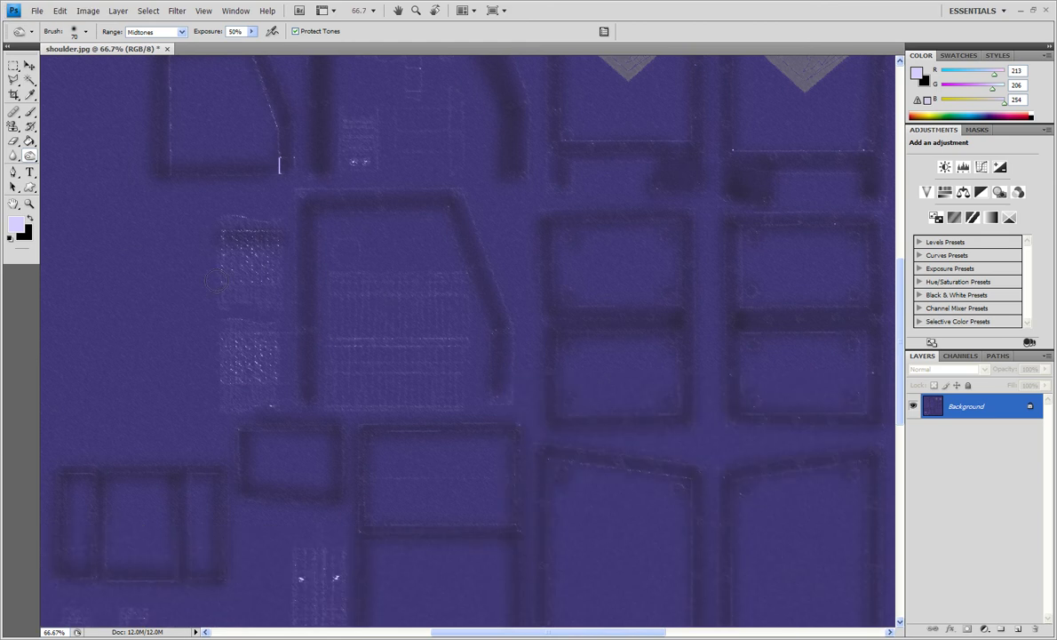
pyautogui.moveTo(216, 281); pyautogui.dragTo(284, 281)
pyautogui.moveTo(278, 334)
pyautogui.mouseDown()
pyautogui.moveTo(218, 338)
pyautogui.moveTo(220, 375)
pyautogui.moveTo(265, 378)
pyautogui.mouseUp()
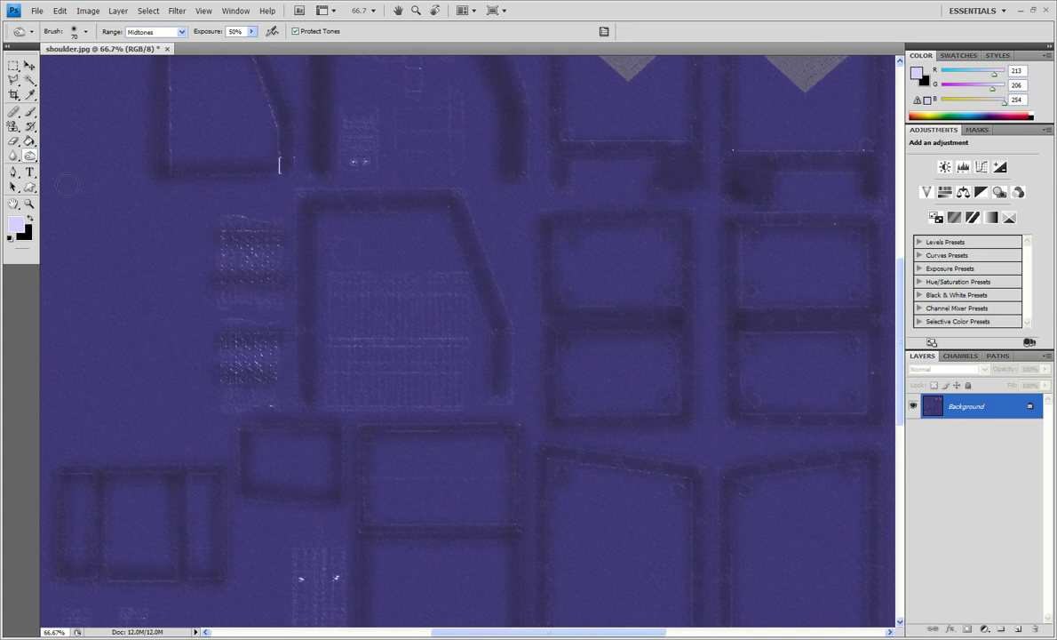
# - Select the two mesh-textured patches beside the middle angled panel with two rectangular selections
pyautogui.click(13, 65)
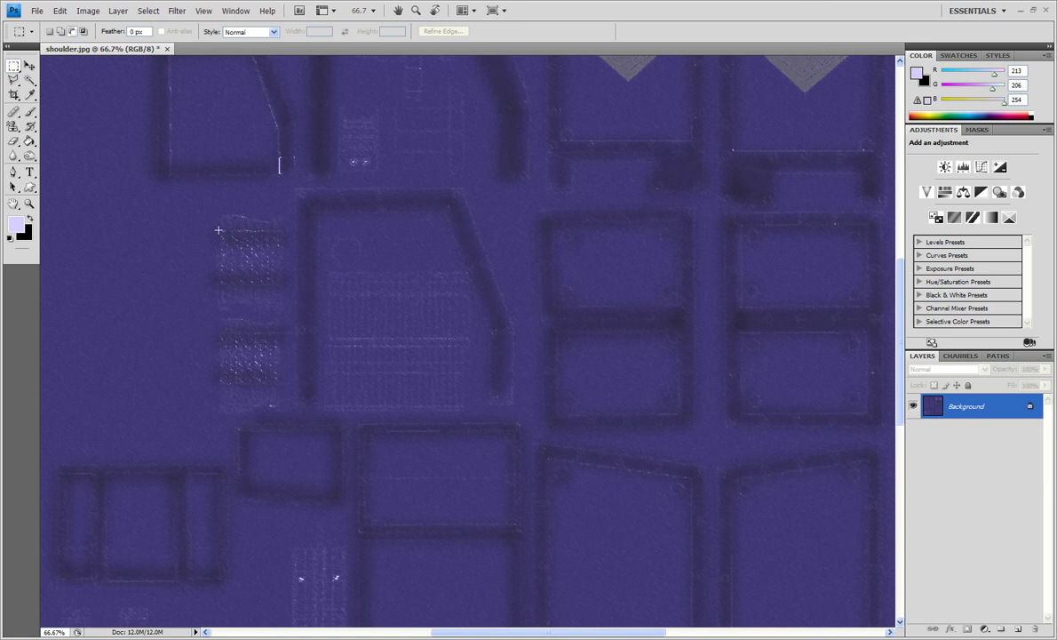
pyautogui.moveTo(255, 275); pyautogui.dragTo(283, 286)
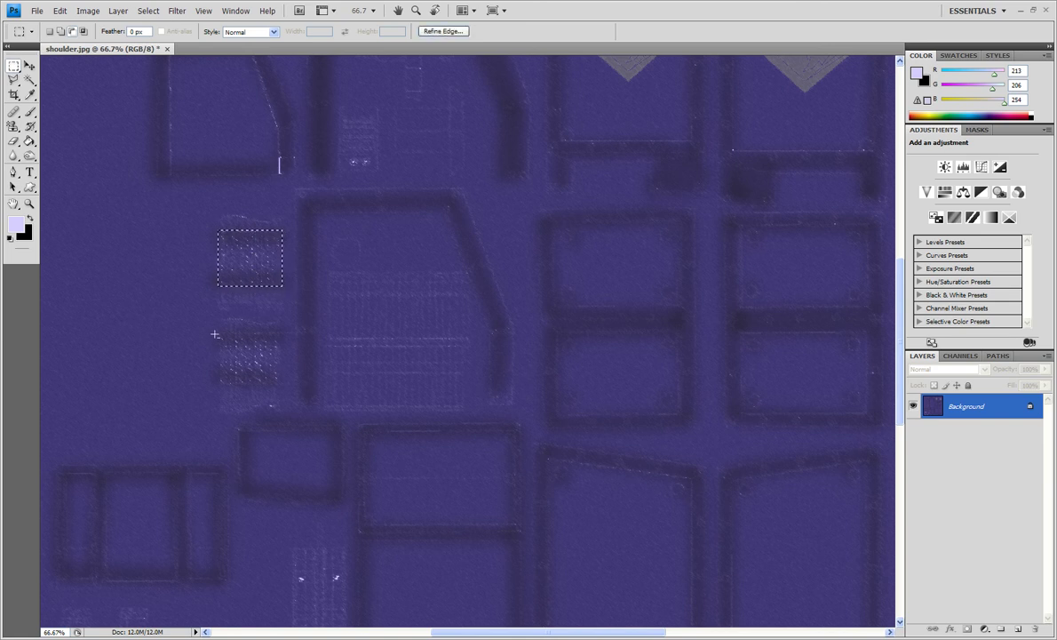
pyautogui.moveTo(214, 334); pyautogui.dragTo(194, 285)
pyautogui.click(61, 33)
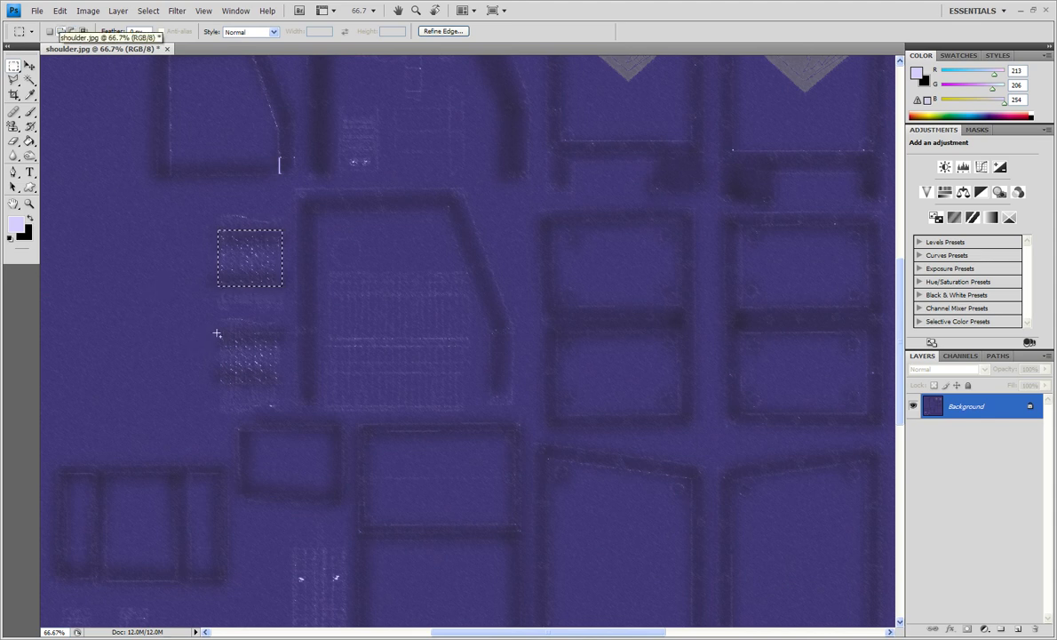
pyautogui.moveTo(216, 334); pyautogui.dragTo(284, 392)
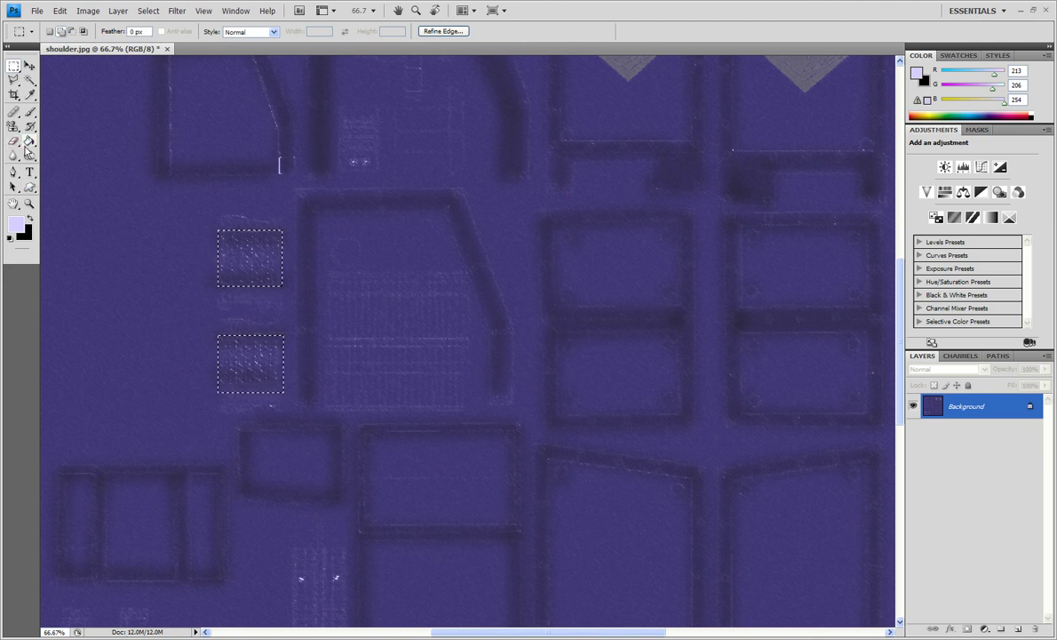
# - Clear both selected patches and fill them with the purple sampled from the surrounding layout (RGB 65, 56, 118)
pyautogui.press('Delete')
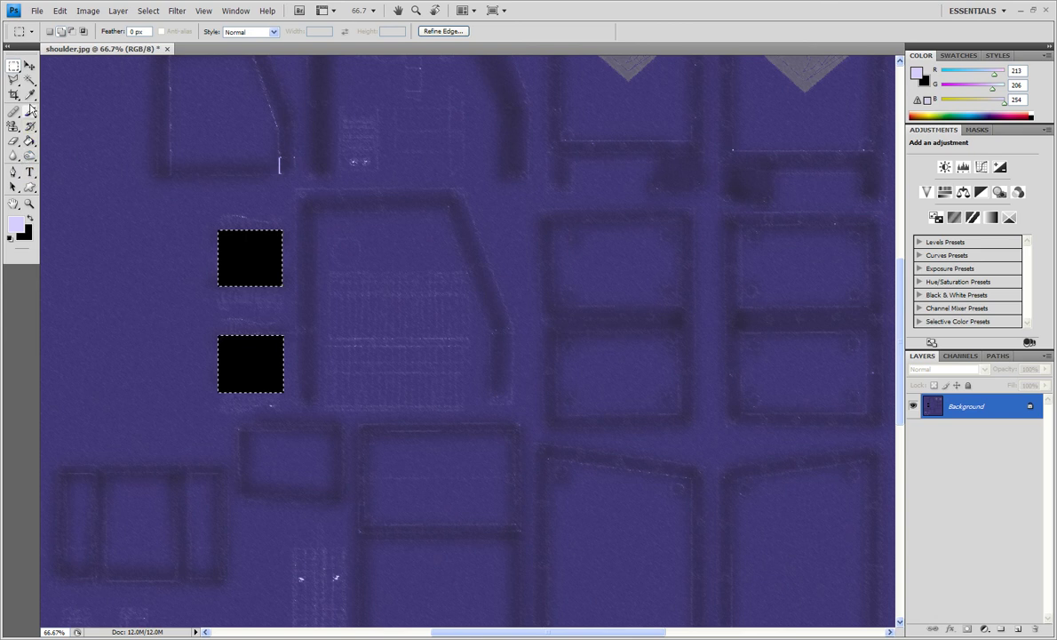
pyautogui.press('i')
pyautogui.click(263, 328)
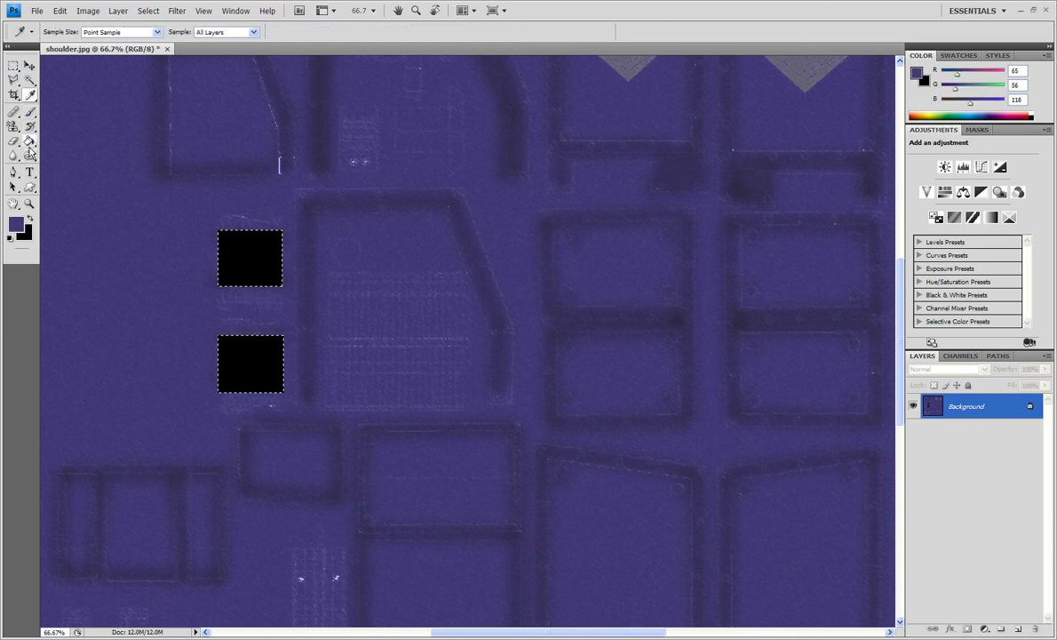
pyautogui.press('g')
pyautogui.click(251, 274)
pyautogui.click(252, 368)
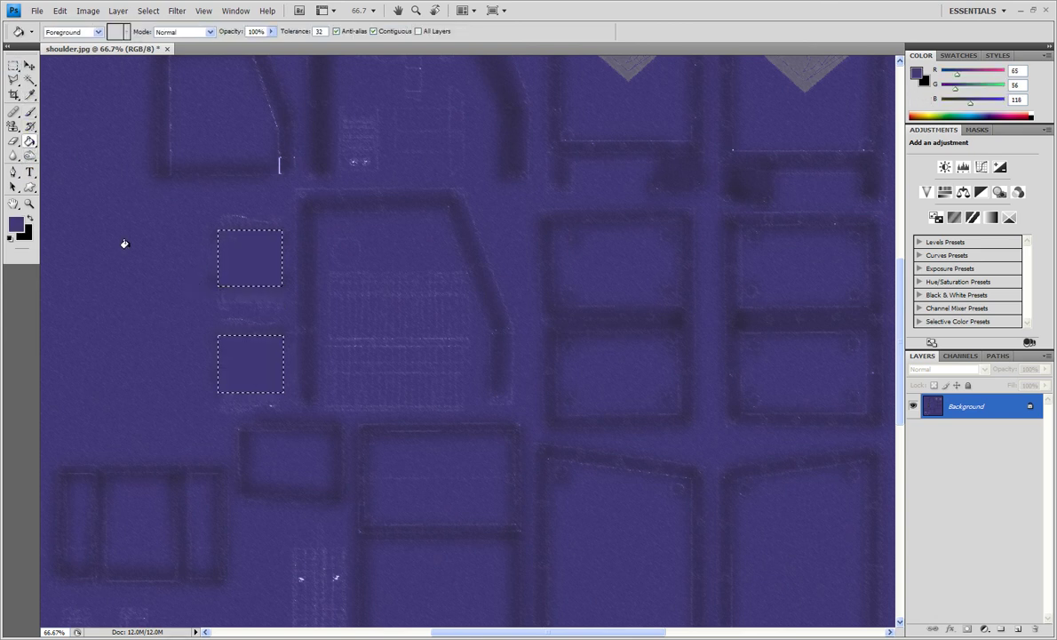
# - Burn both selected patches to an even dark shade with a 900 px brush at 50% exposure, and deselect them
pyautogui.click(29, 154)
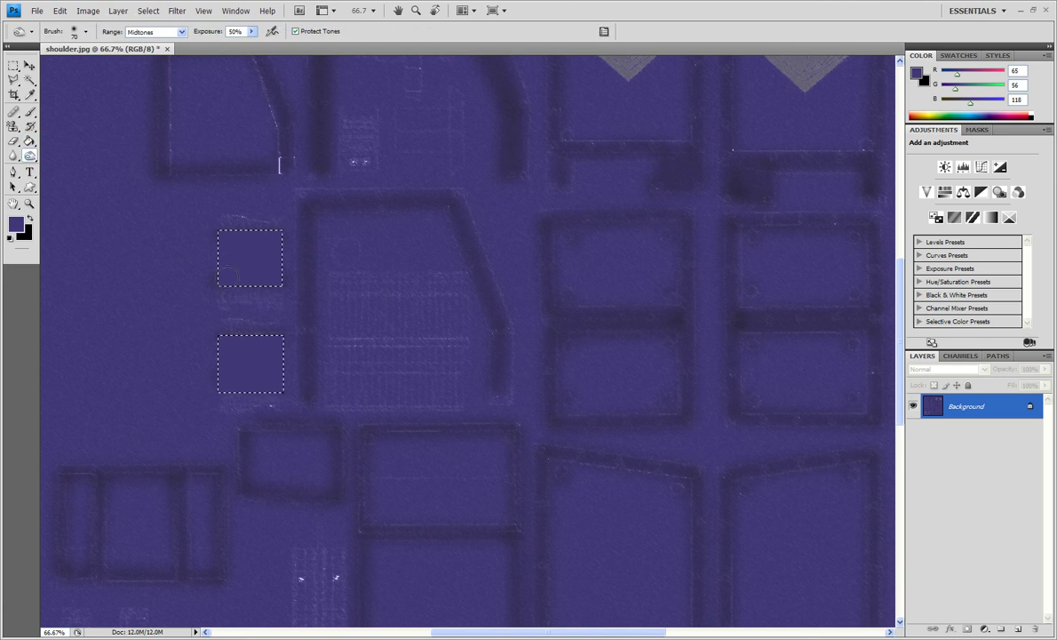
pyautogui.press(']')
pyautogui.press(']')
pyautogui.press(']')
pyautogui.press(']')
pyautogui.press(']')
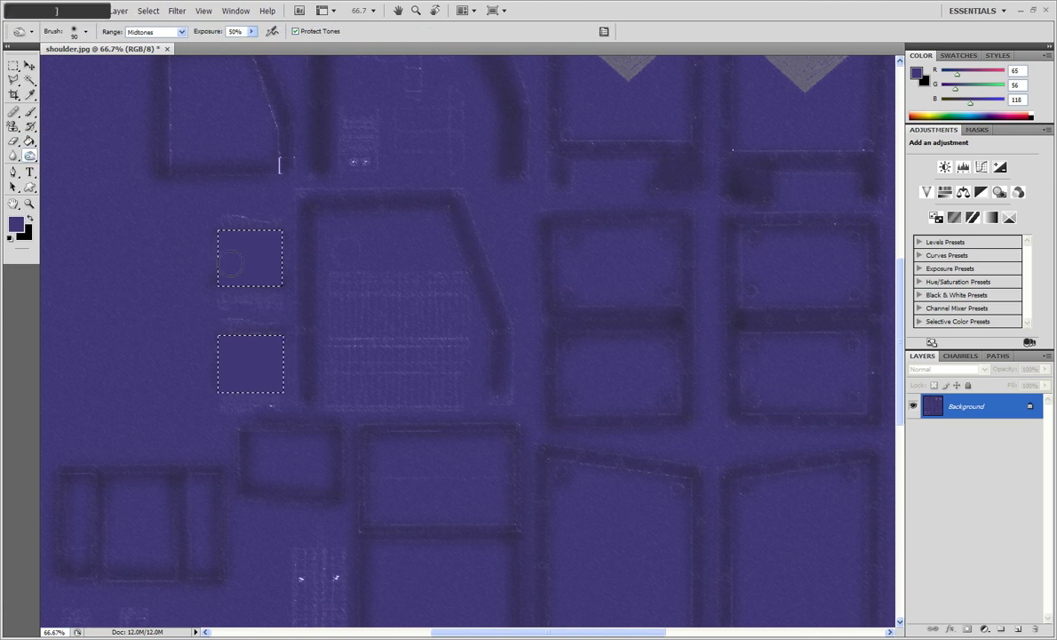
pyautogui.press(']')
pyautogui.press(']')
pyautogui.press(']')
pyautogui.press(']')
pyautogui.press(']')
pyautogui.press(']')
pyautogui.press(']')
pyautogui.press(']')
pyautogui.press(']')
pyautogui.press(']')
pyautogui.moveTo(238, 262)
pyautogui.mouseDown()
pyautogui.moveTo(241, 422)
pyautogui.moveTo(239, 253)
pyautogui.moveTo(251, 359)
pyautogui.mouseUp()
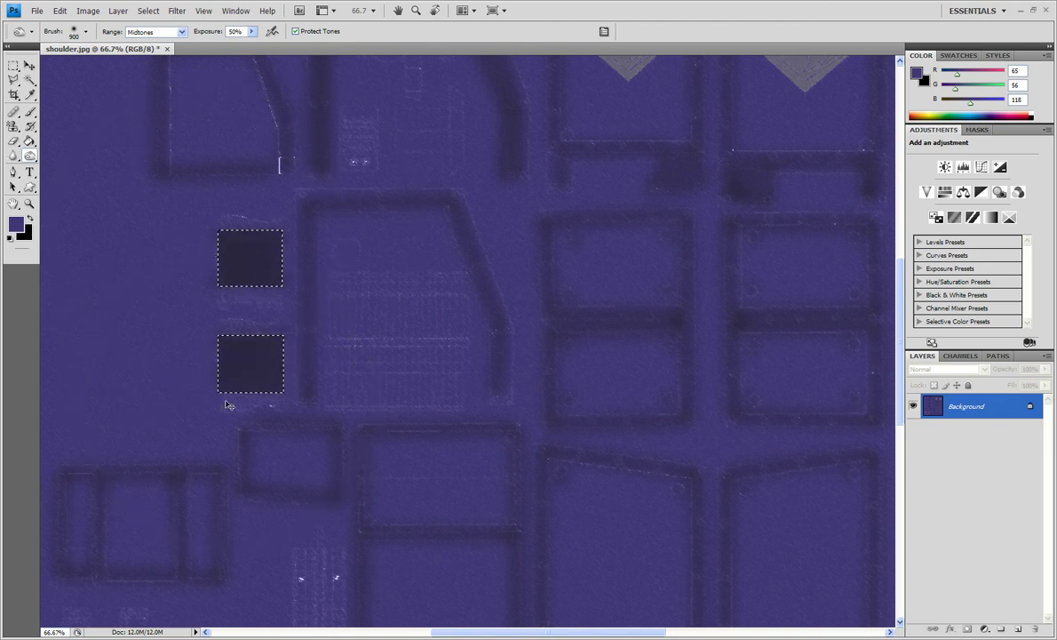
pyautogui.hotkey('ctrl', 'd')
# - Save the texture as shoulder2.jpg in the mapping images folder with Medium JPEG quality 5
pyautogui.hotkey('ctrl', '-')
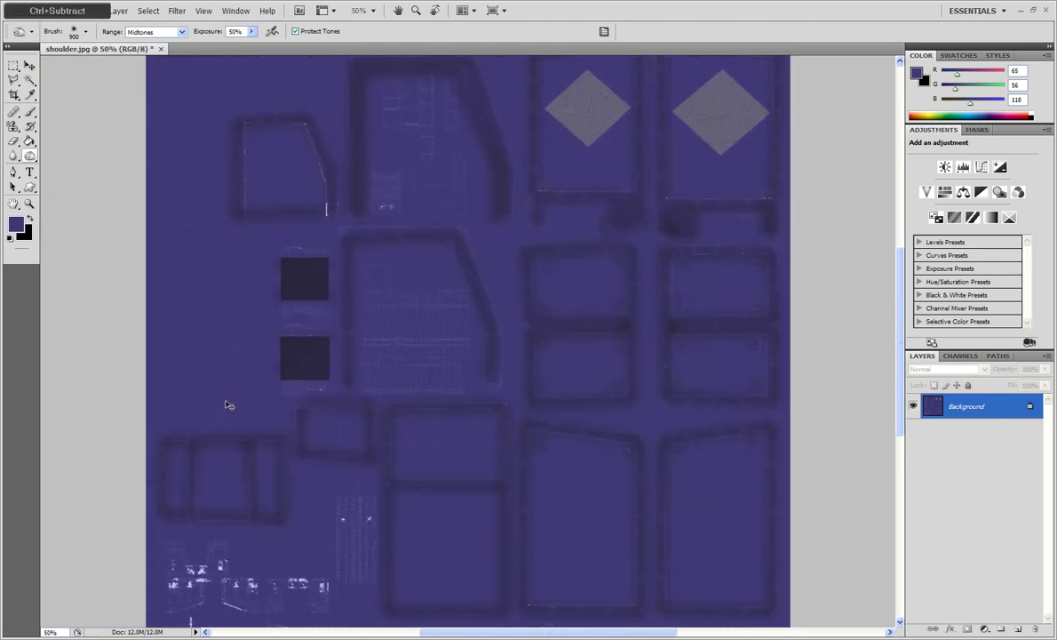
pyautogui.hotkey('ctrl', '-')
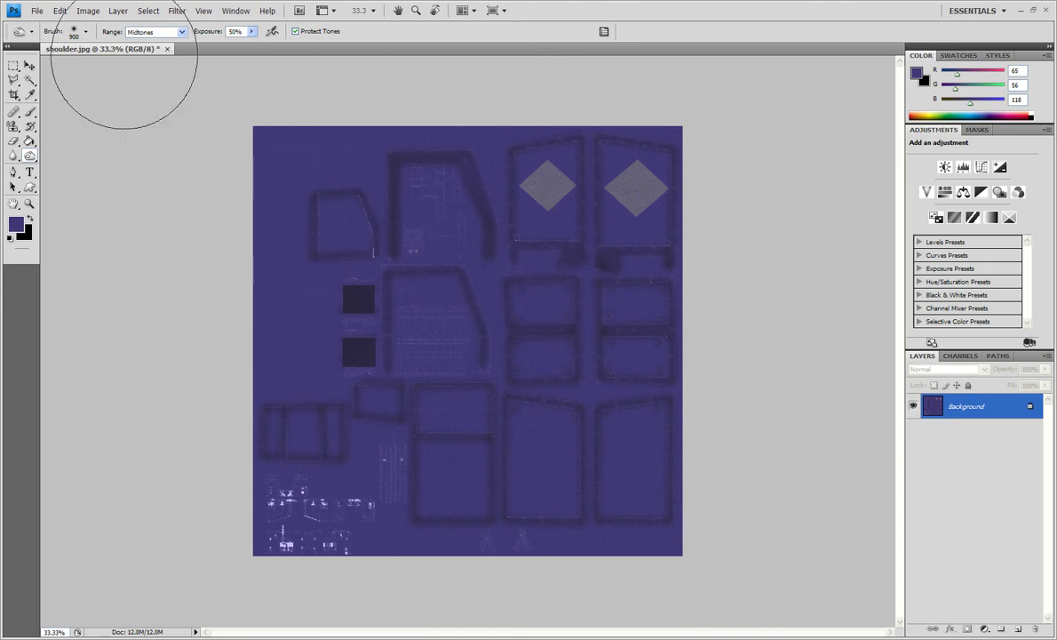
pyautogui.click(37, 11)
pyautogui.click(55, 158)
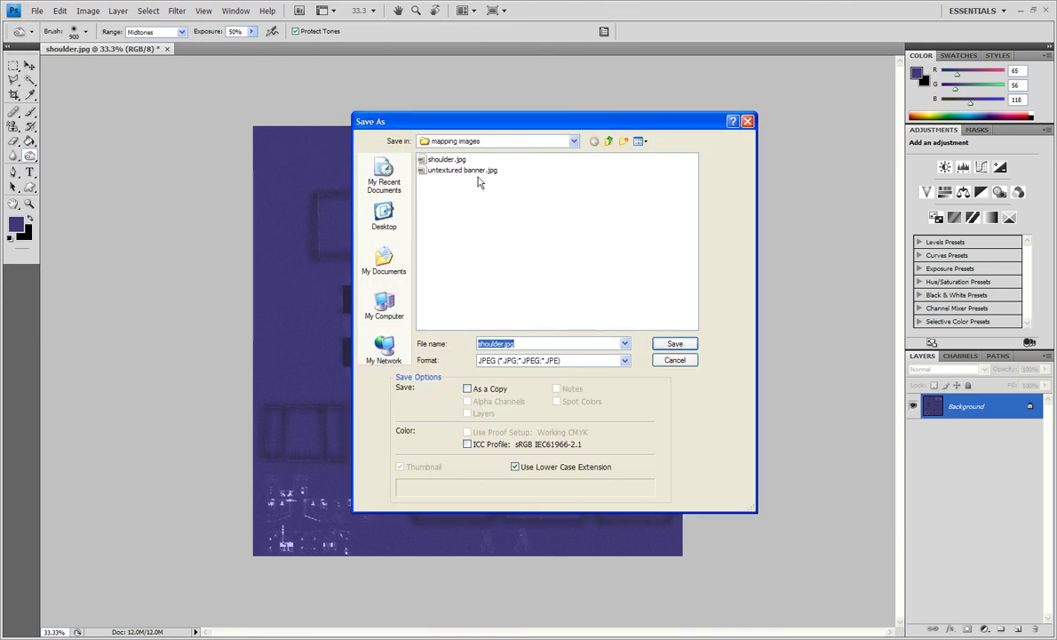
pyautogui.click(574, 344)
pyautogui.press('Left')
pyautogui.press('Left')
pyautogui.press('Left')
pyautogui.press('Left')
pyautogui.write('2')
pyautogui.click(672, 345)
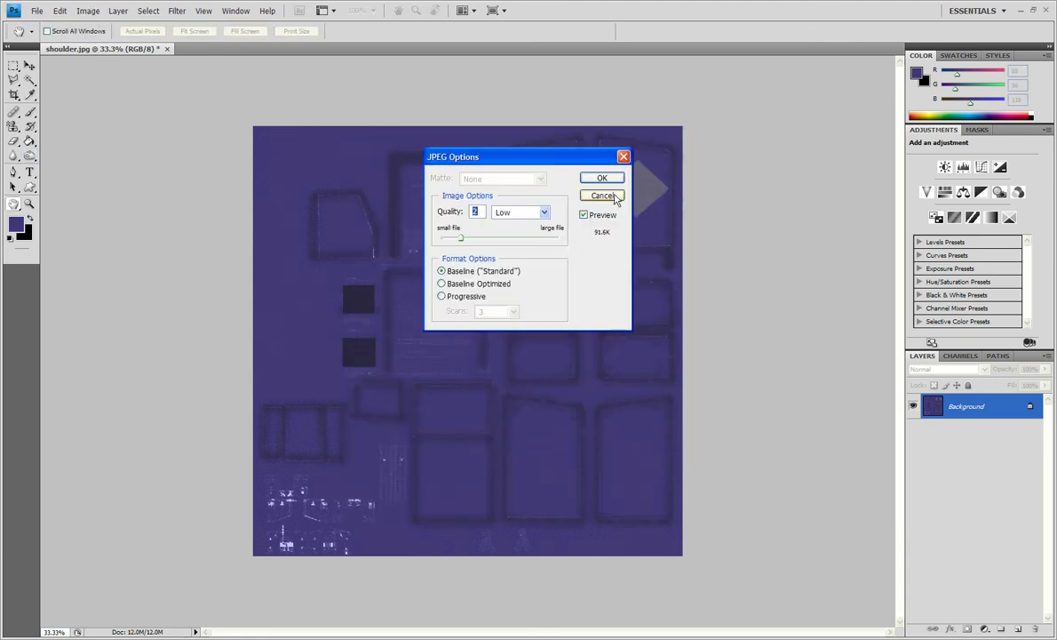
pyautogui.moveTo(460, 238); pyautogui.dragTo(500, 238)
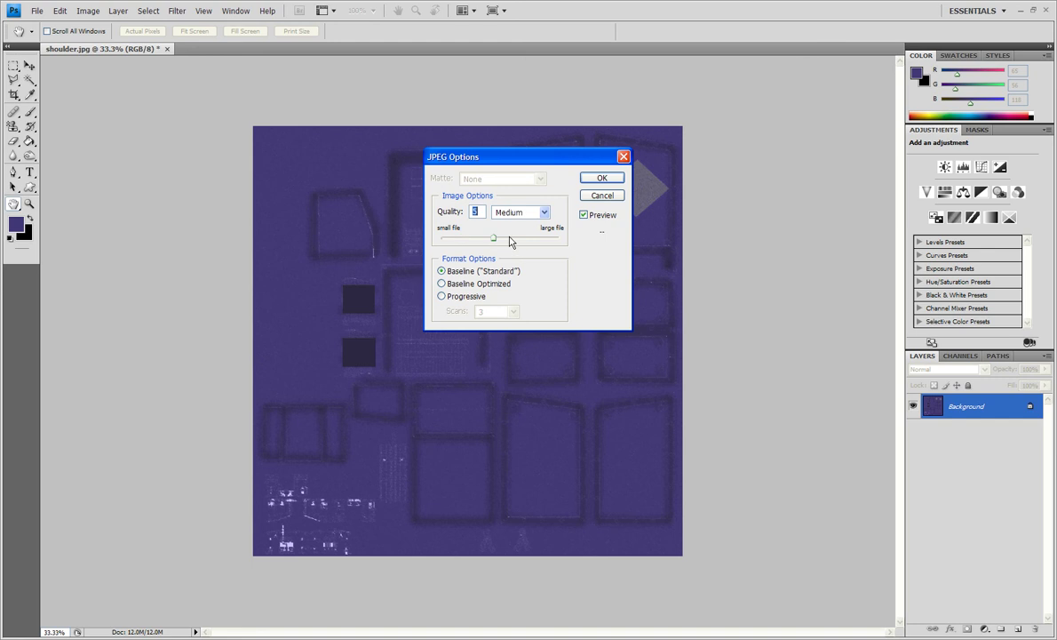
pyautogui.click(602, 177)
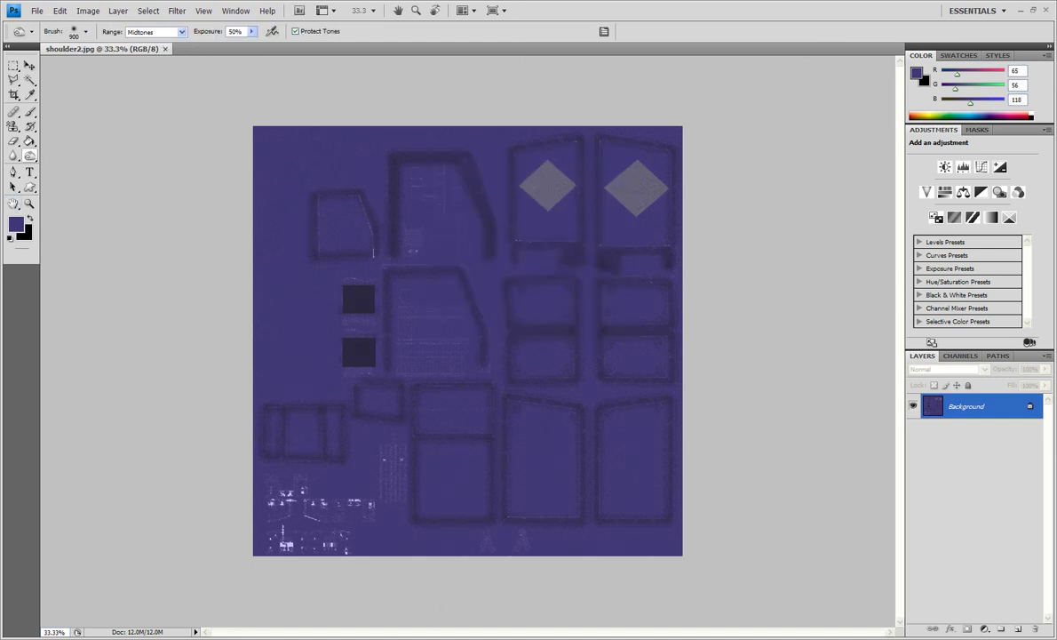
# - Switch to 3ds Max, close the old render and leave the Unwrap UVW sub-object level of Shoulder1
pyautogui.hotkey('alt', 'Tab')
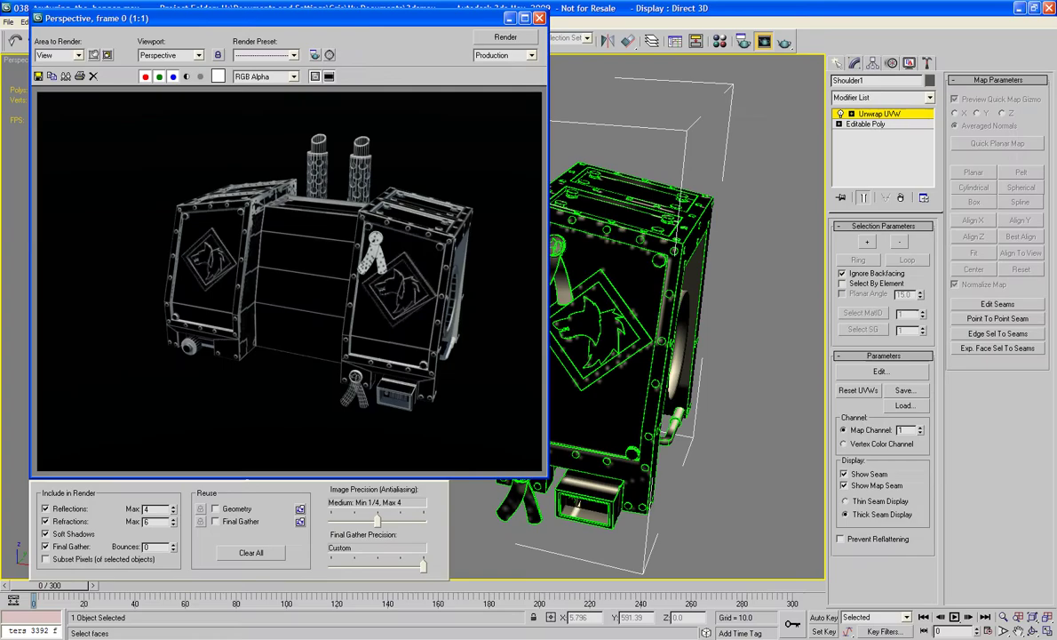
pyautogui.click(538, 18)
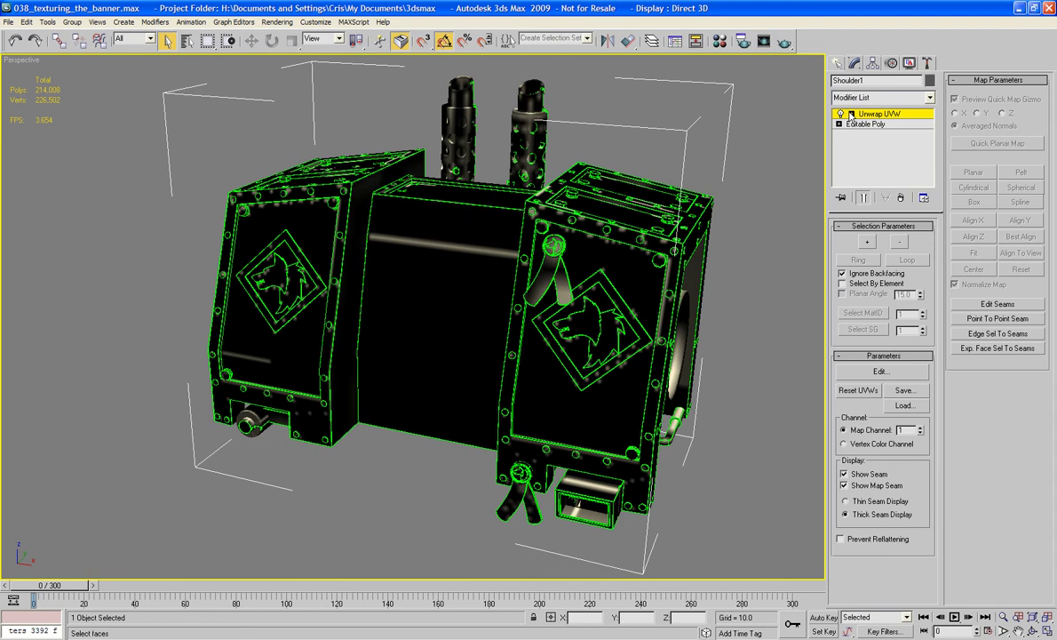
pyautogui.click(850, 113)
pyautogui.click(854, 114)
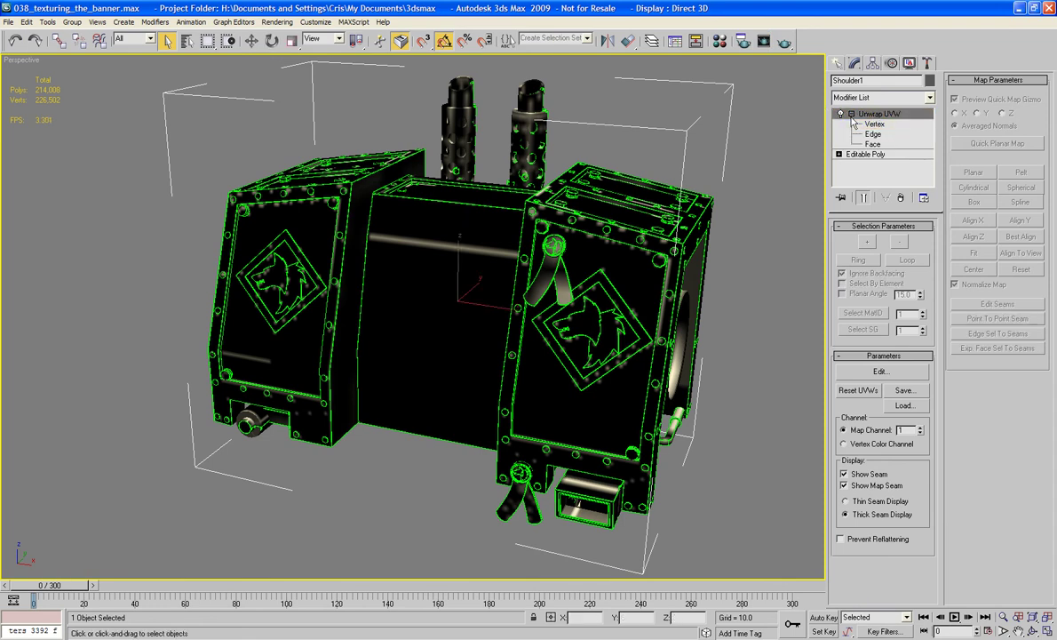
pyautogui.click(851, 113)
pyautogui.click(728, 112)
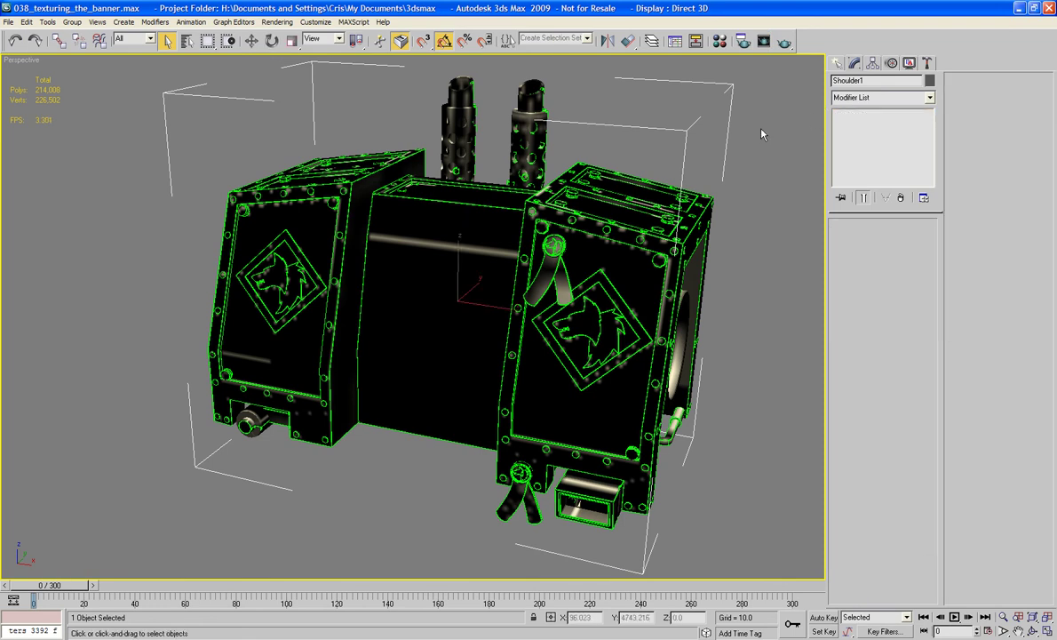
# - Replace the Shoulder Material's diffuse bitmap with shoulder2.jpg on the shoulder model
pyautogui.click(641, 227)
pyautogui.press('m')
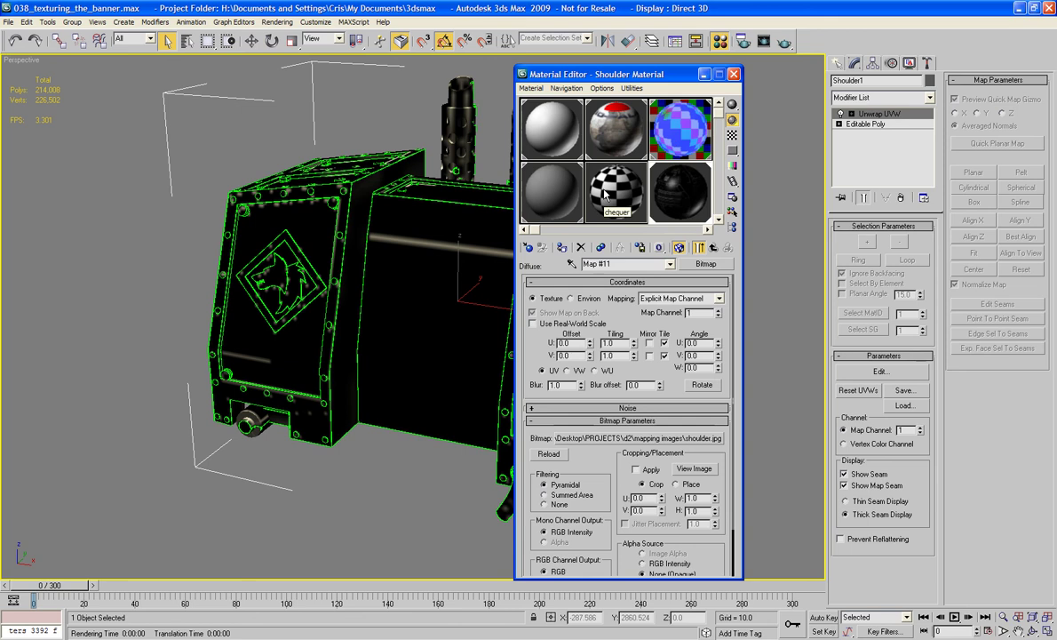
pyautogui.click(648, 438)
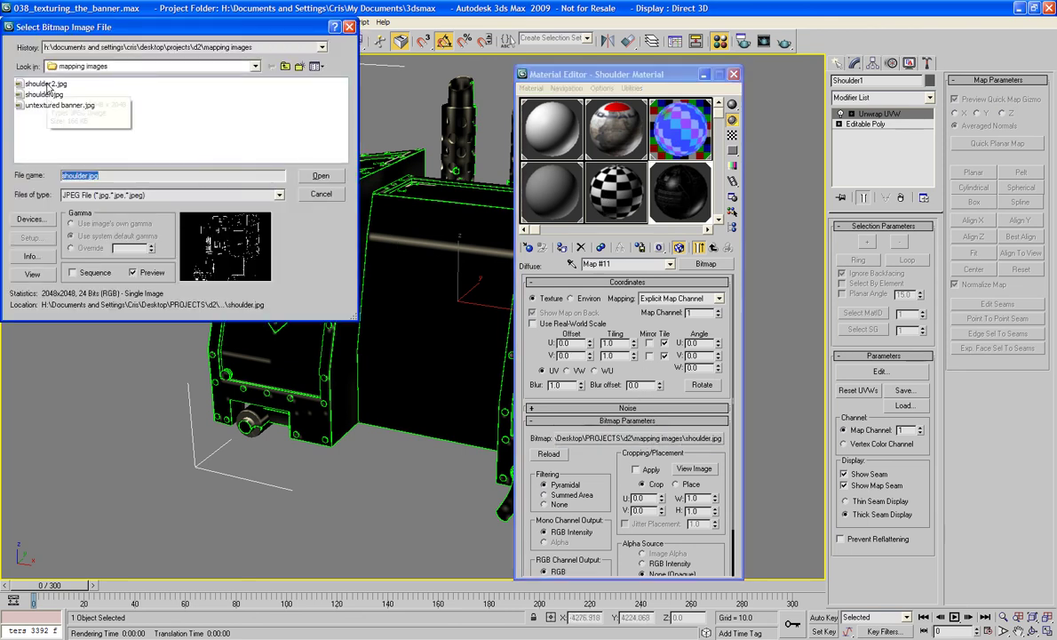
pyautogui.doubleClick(47, 84)
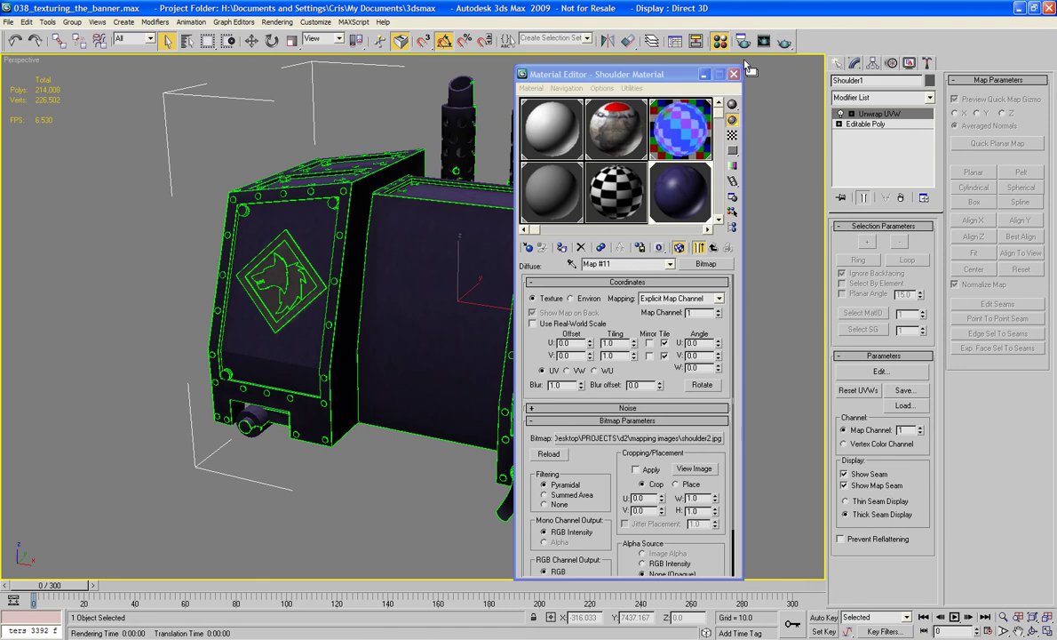
pyautogui.click(734, 74)
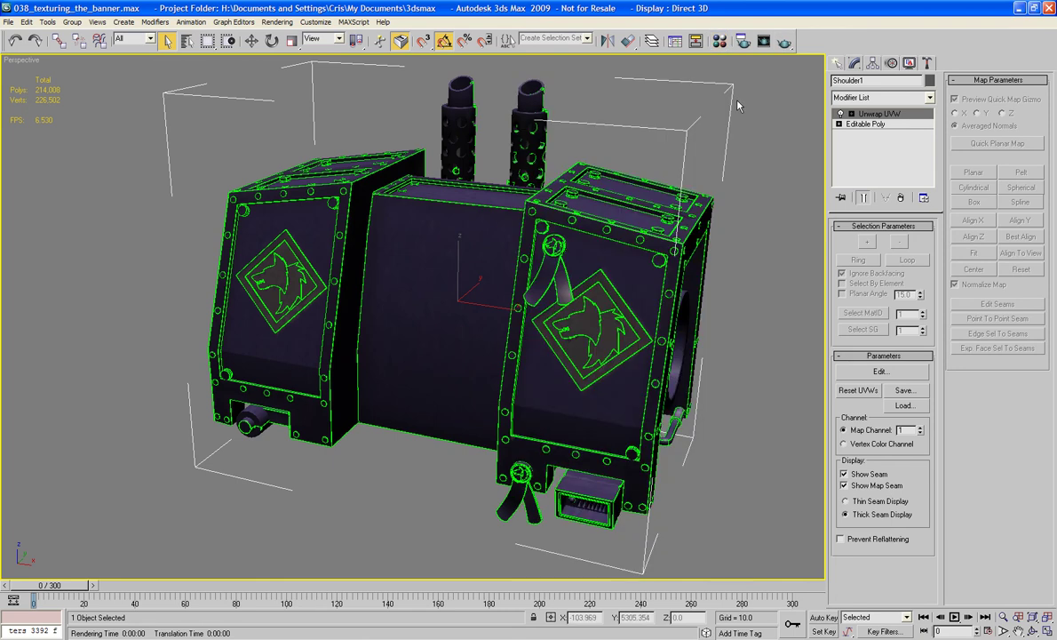
# - Deselect the shoulder and render the perspective view from the front to check the new texture
pyautogui.click(737, 106)
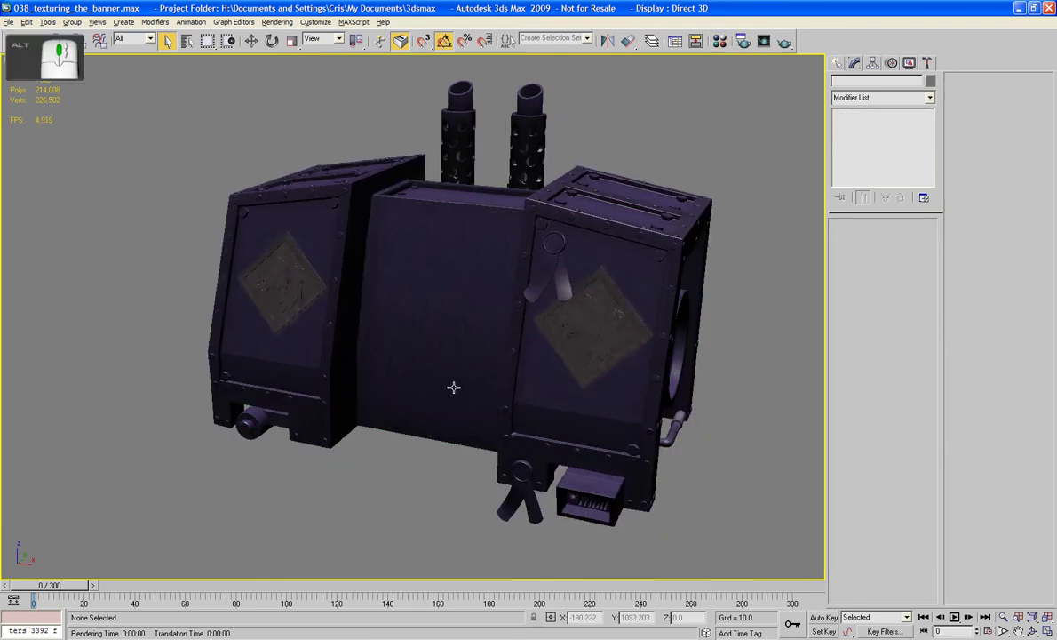
pyautogui.moveTo(453, 387); pyautogui.dragTo(417, 391)
pyautogui.press('F9')
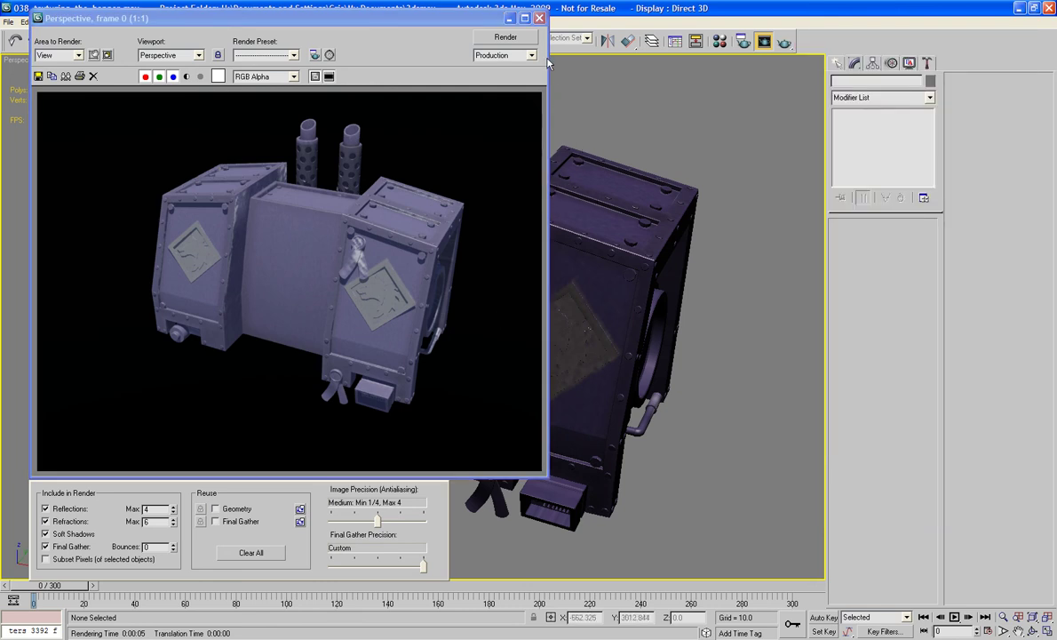
# - Render the shoulder from a raised side angle showing the top panels and circular opening, and put the render away
pyautogui.click(509, 18)
pyautogui.moveTo(585, 196); pyautogui.dragTo(547, 219)
pyautogui.press('F9')
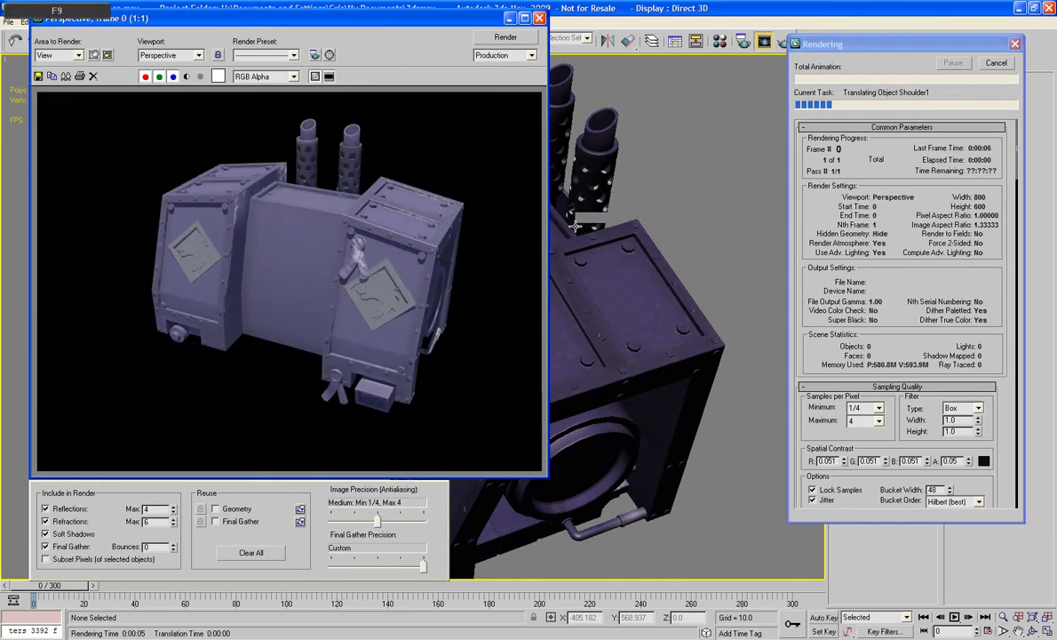
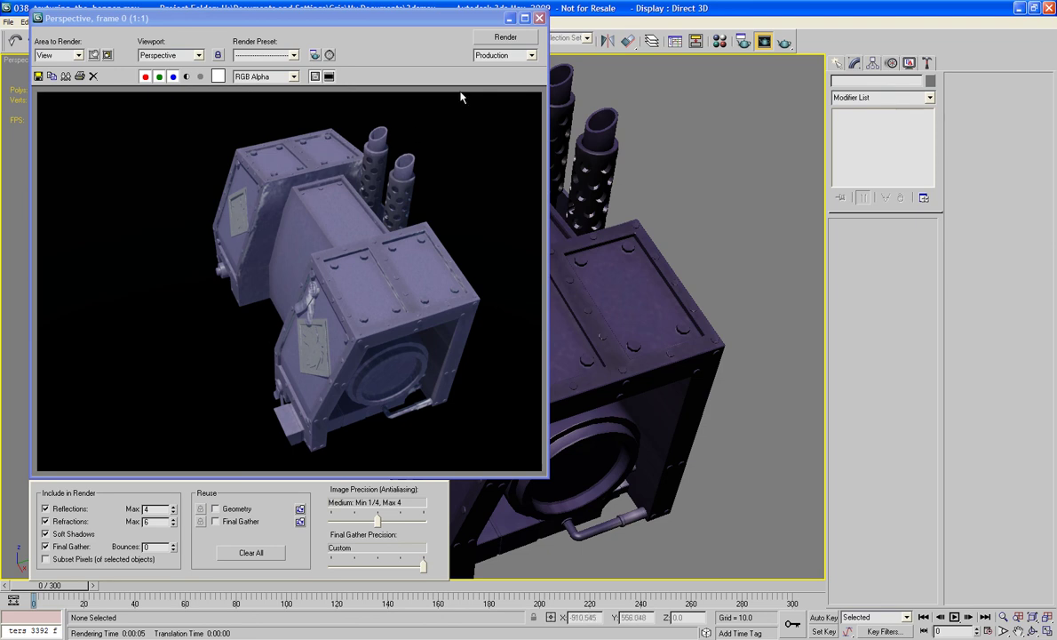
pyautogui.click(498, 23)
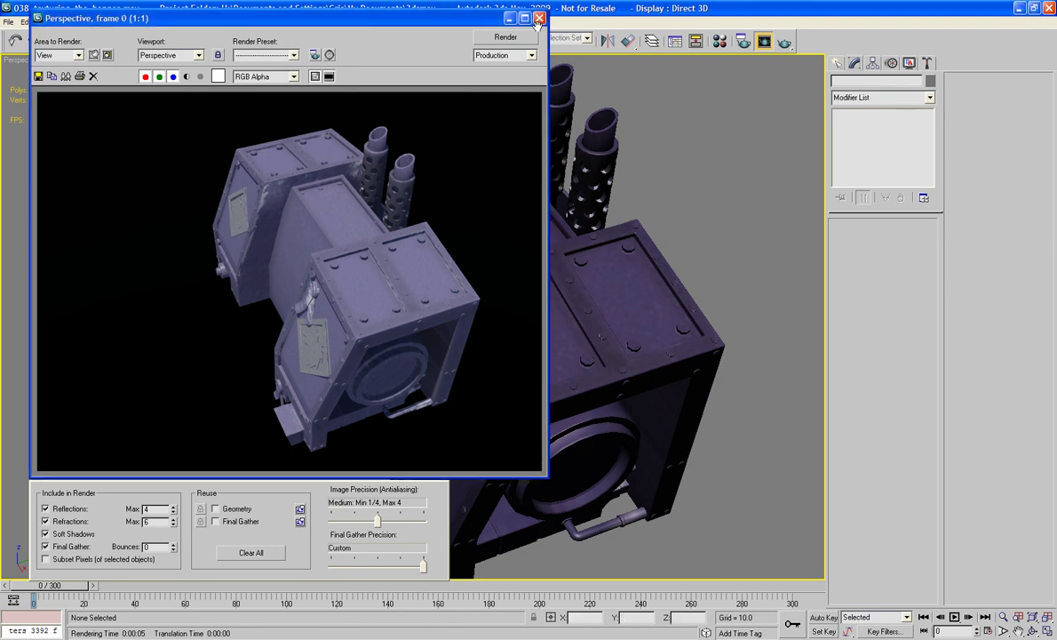
pyautogui.click(509, 18)
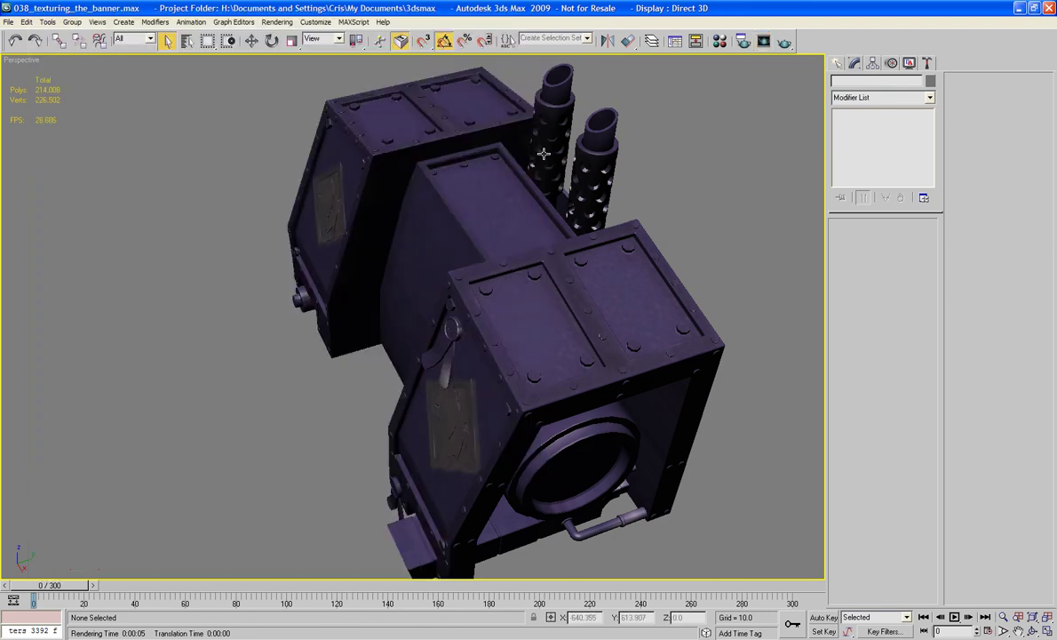
pyautogui.moveTo(428, 269); pyautogui.dragTo(477, 245)
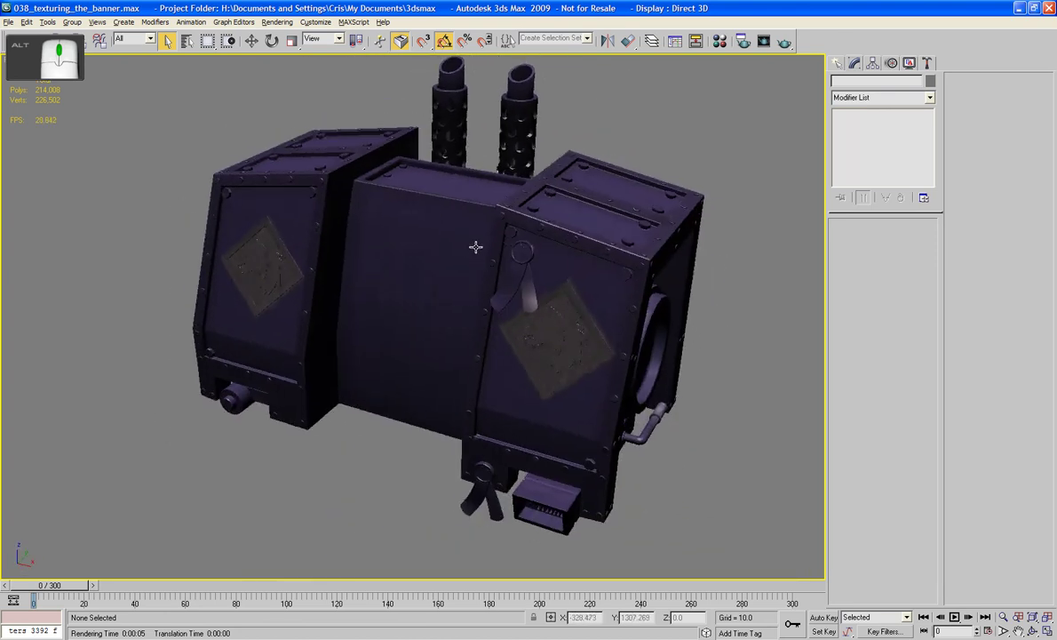
# - Switch back to shoulder2.jpg in Photoshop and open the 3D-Palace website in Firefox
pyautogui.hotkey('alt', 'Tab')
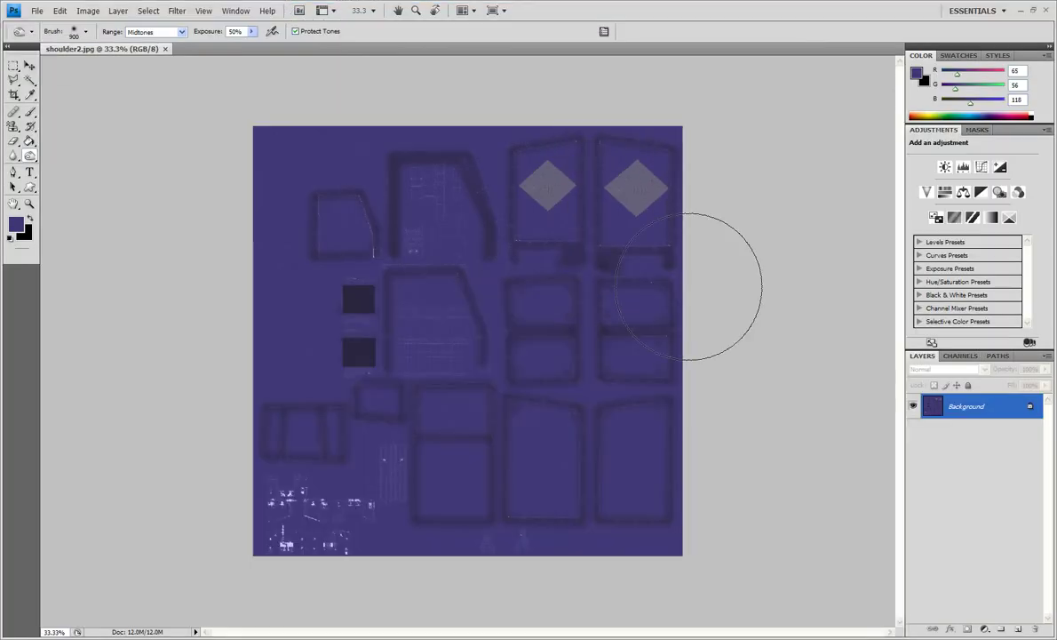
pyautogui.press('ctrl+KP_Add')
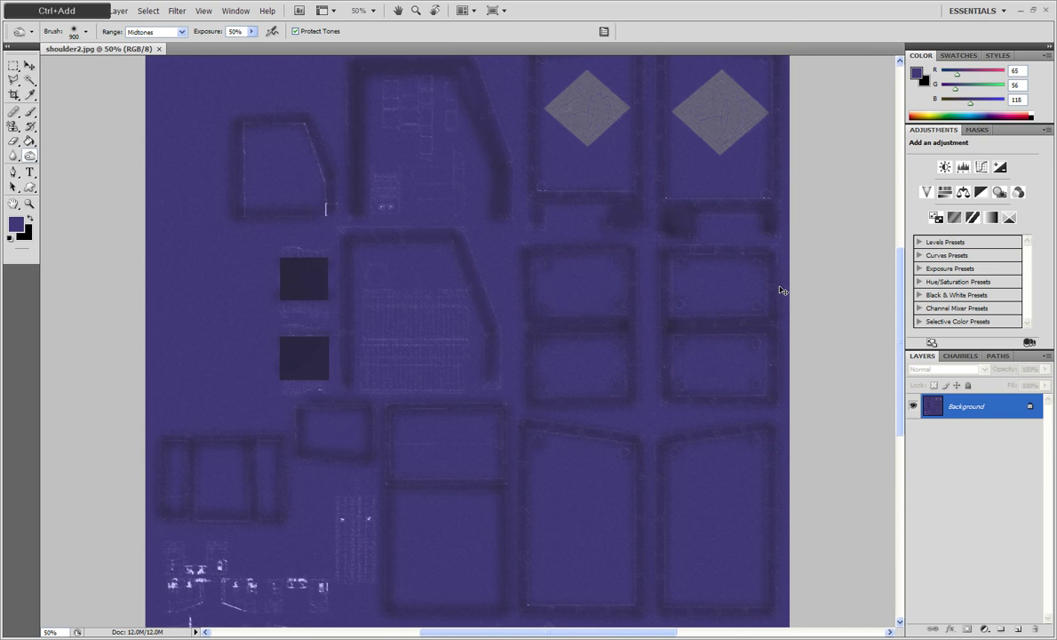
pyautogui.scroll(3, 780, 290)
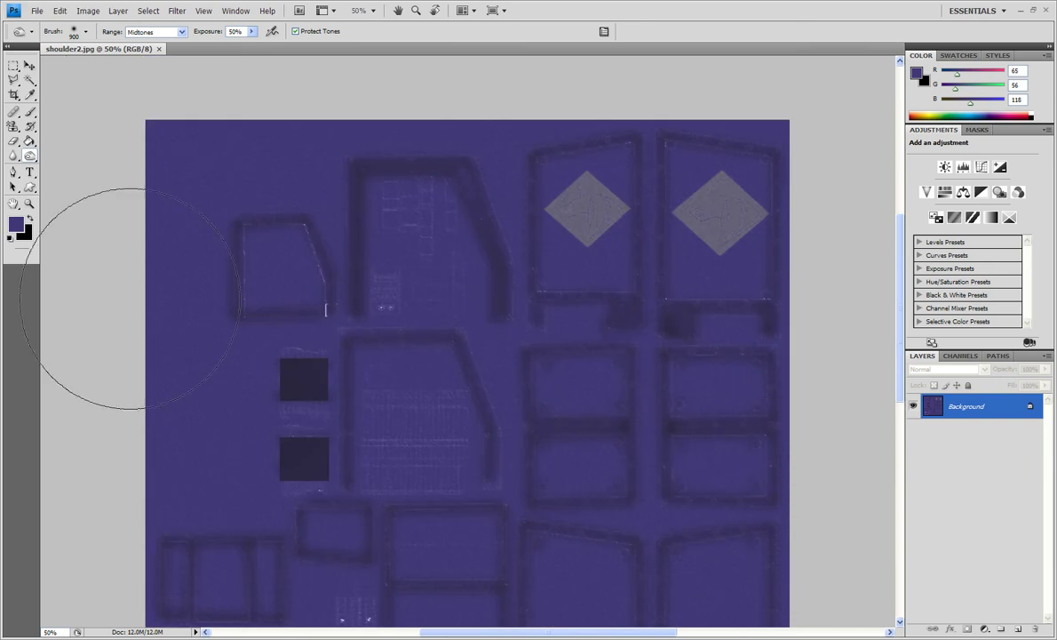
pyautogui.press('super')
pyautogui.press('Escape')
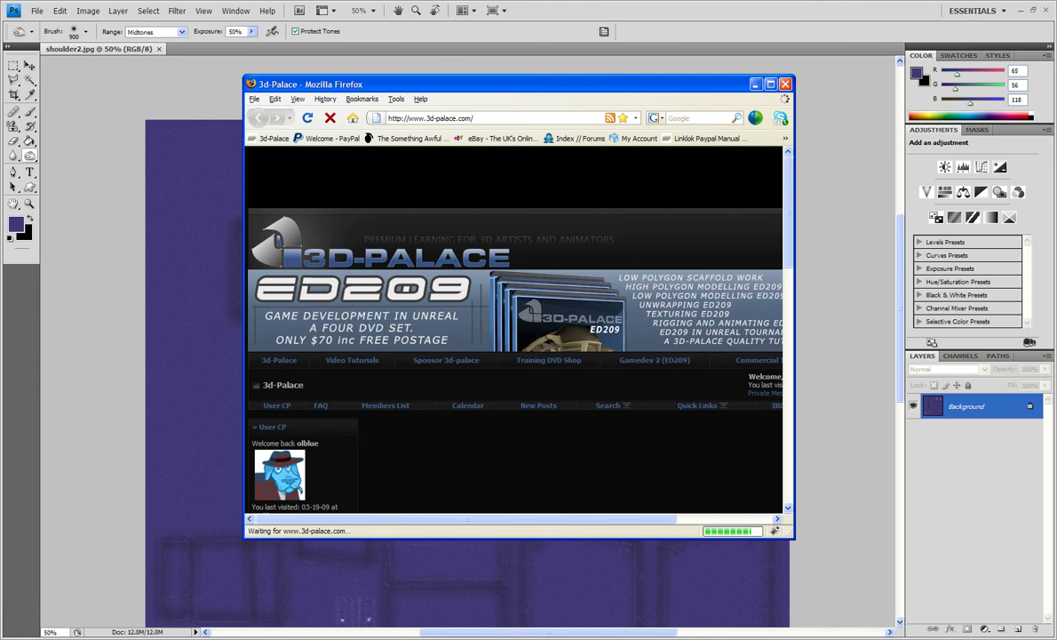
# - Go to images.google.com and search the images for rust
pyautogui.click(483, 116)
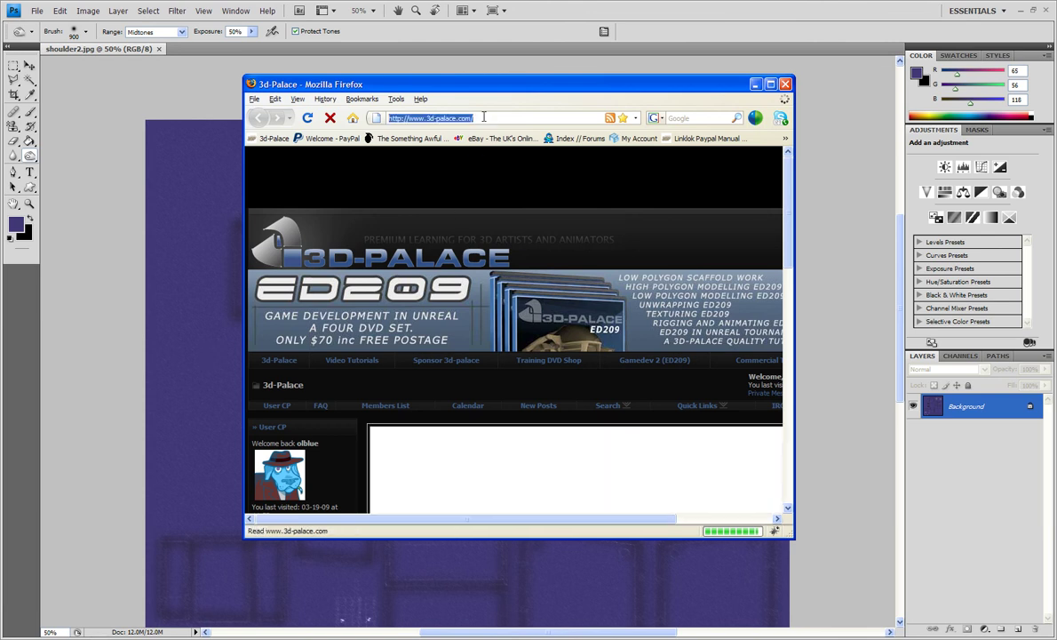
pyautogui.write('images.google.com')
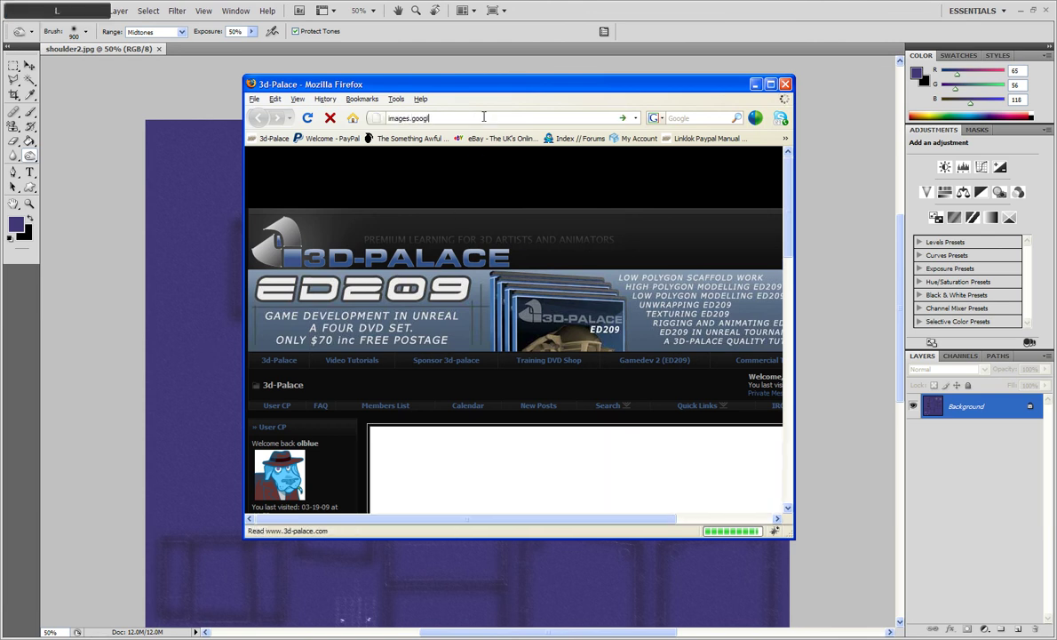
pyautogui.press('Return')
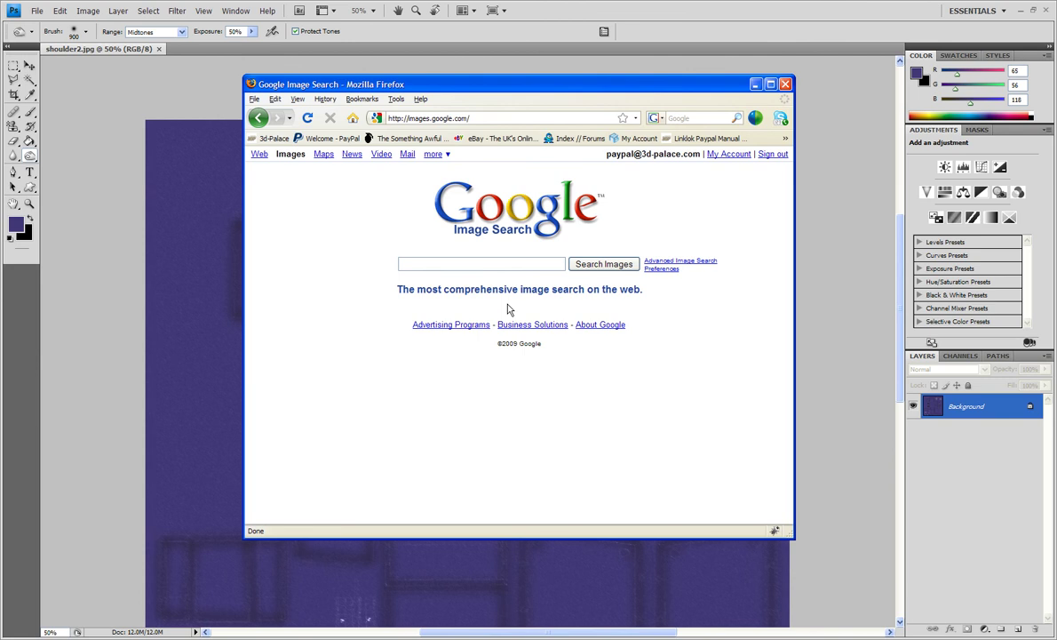
pyautogui.write('rust')
pyautogui.press('Return')
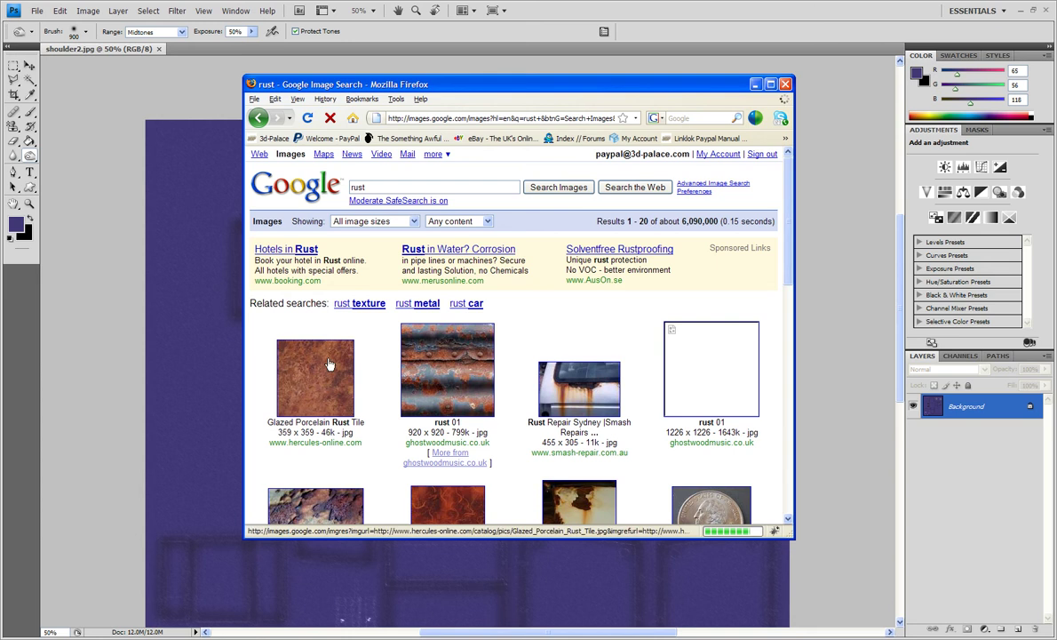
# - Limit the rust results to extra large images and open the 2560 x 1600 planetbrett.com rust photo's full-size file in a separate tab
pyautogui.click(347, 222)
pyautogui.click(376, 244)
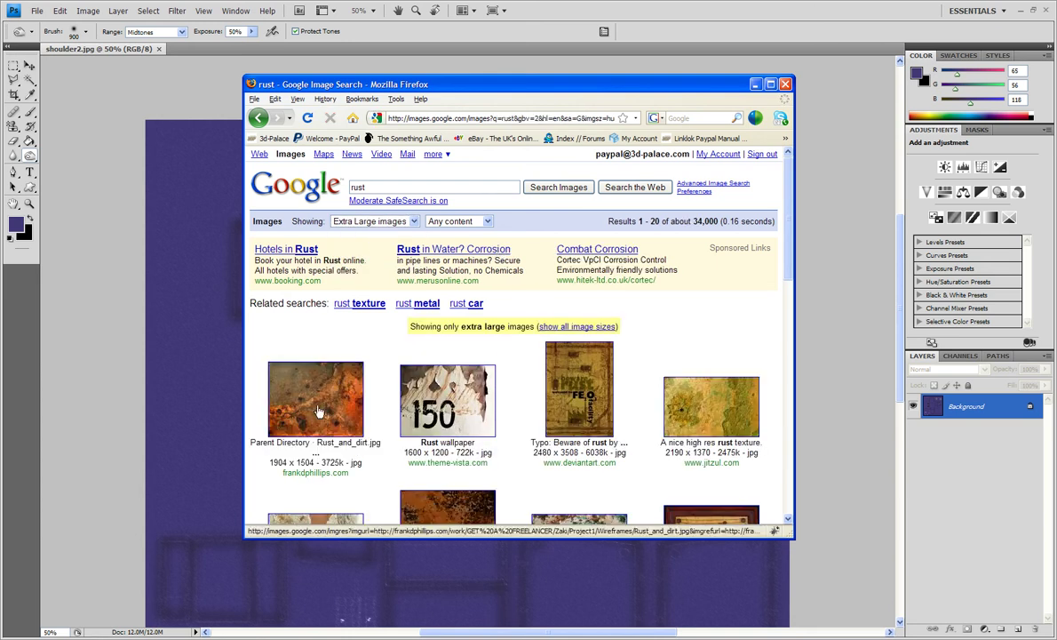
pyautogui.scroll(-4, 644, 388)
pyautogui.scroll(-5, 643, 388)
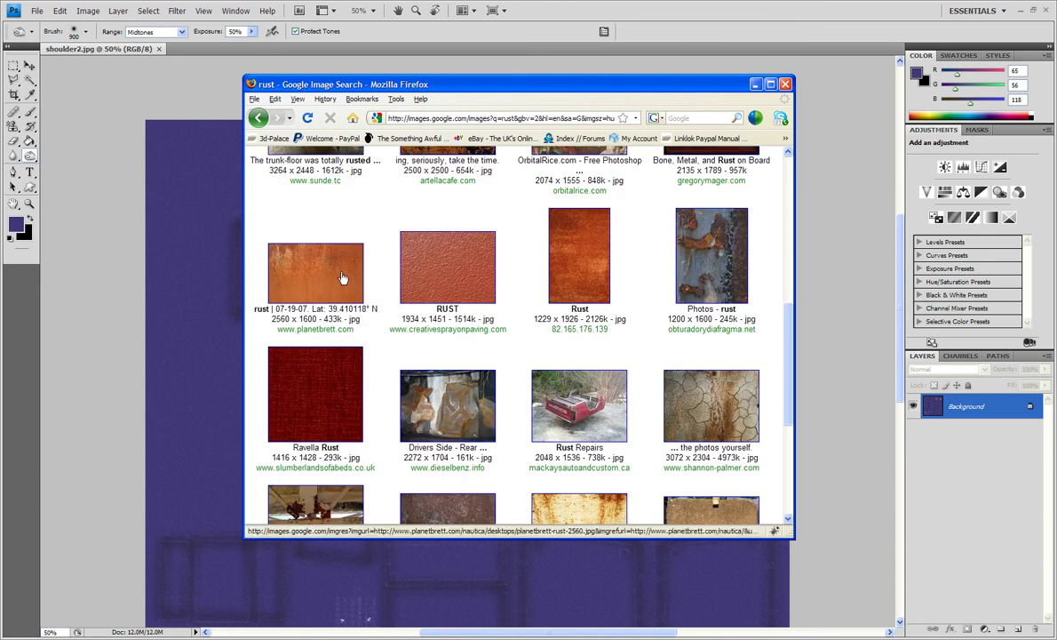
pyautogui.middleClick(343, 278)
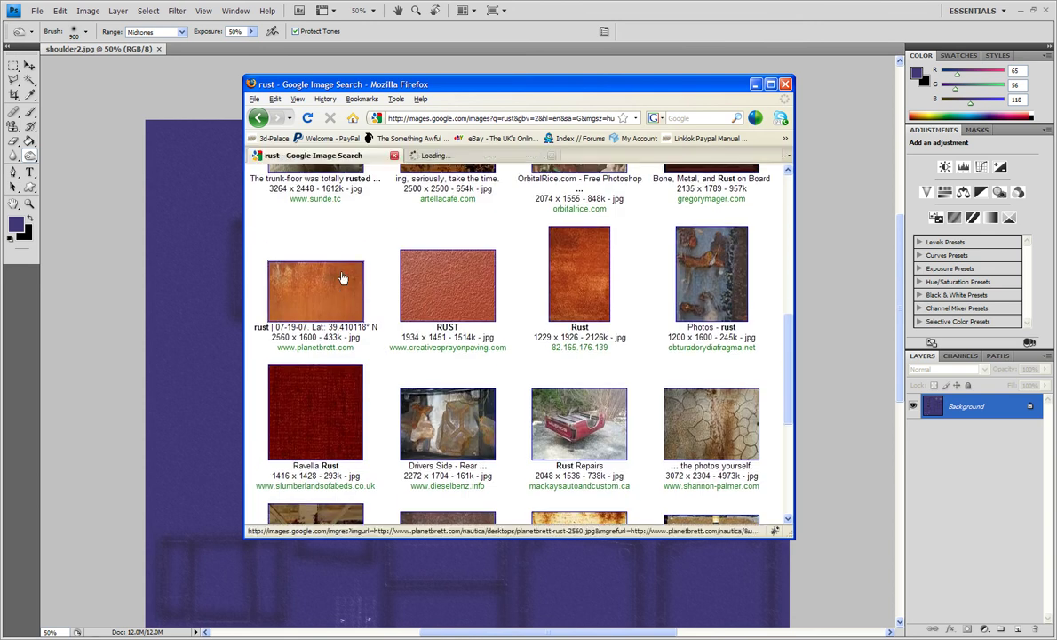
pyautogui.click(468, 157)
pyautogui.click(355, 200)
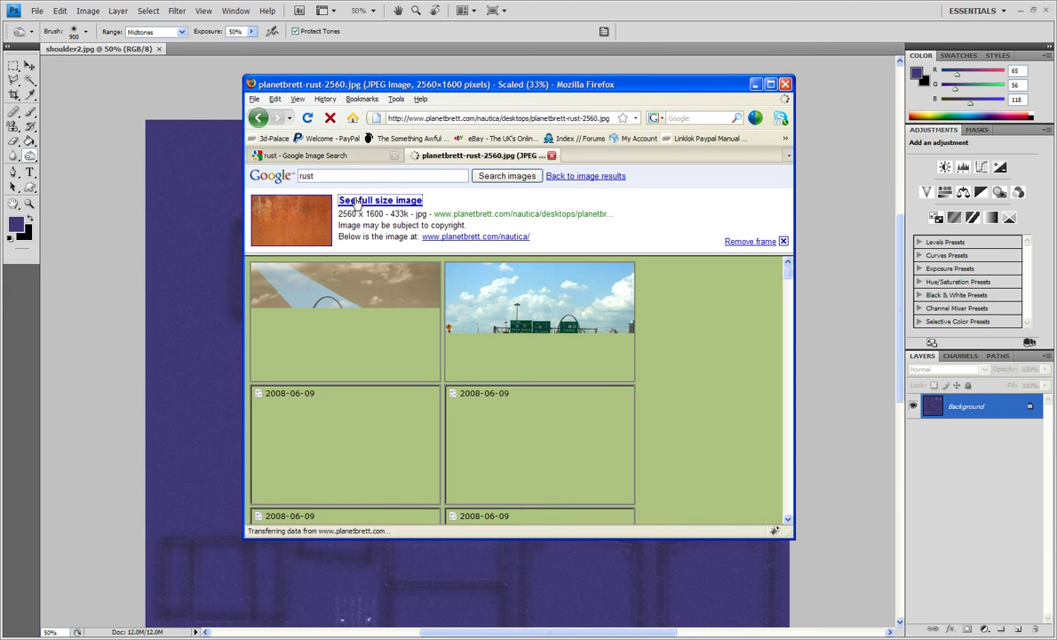
# - Check the rust photo at full scale in the enlarged browser, copy the whole image, and return to Photoshop
pyautogui.doubleClick(524, 89)
pyautogui.click(388, 228)
pyautogui.scroll(-10, 388, 228)
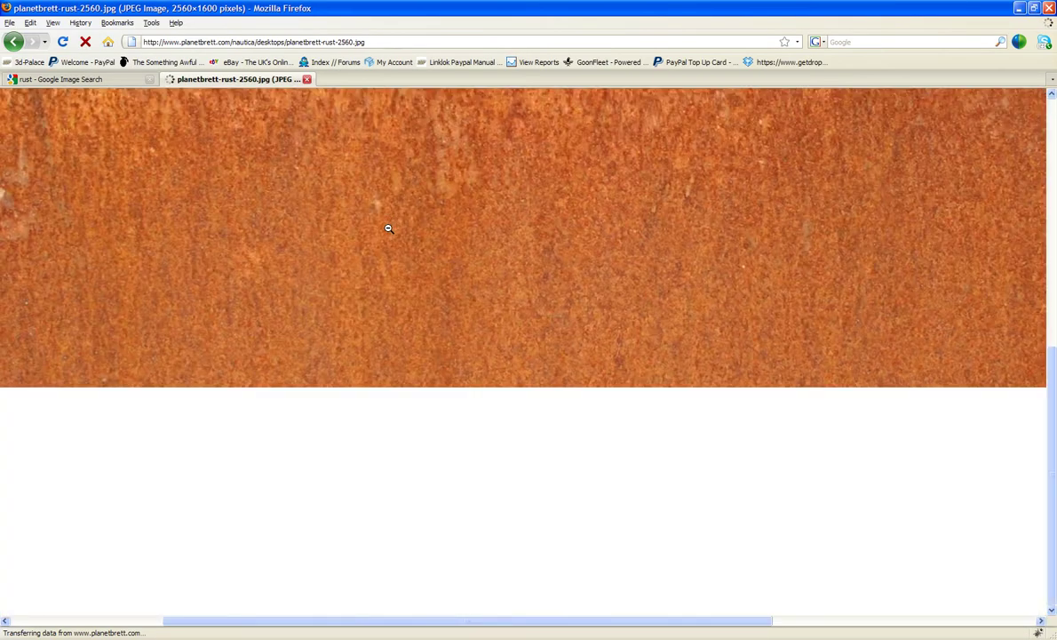
pyautogui.scroll(10, 389, 234)
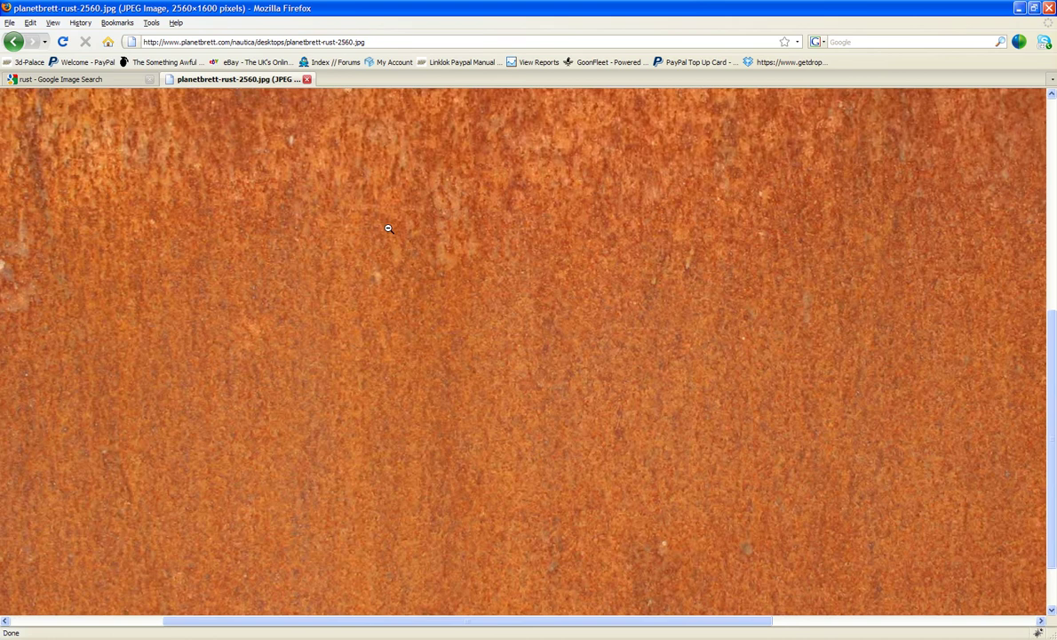
pyautogui.scroll(-10, 381, 227)
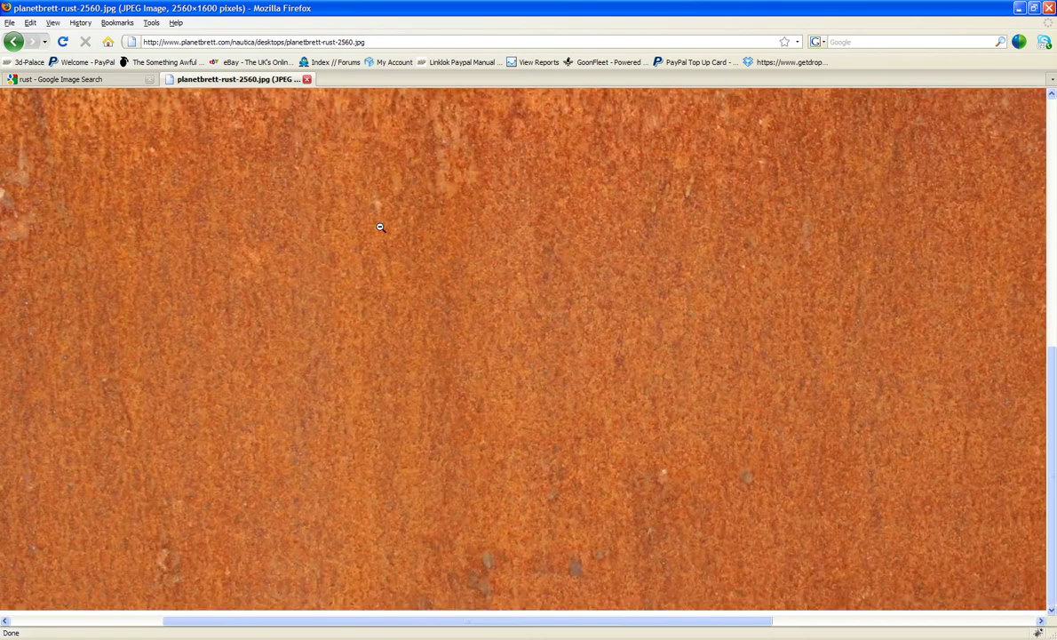
pyautogui.hotkey('ctrl', 'a')
pyautogui.rightClick(380, 227)
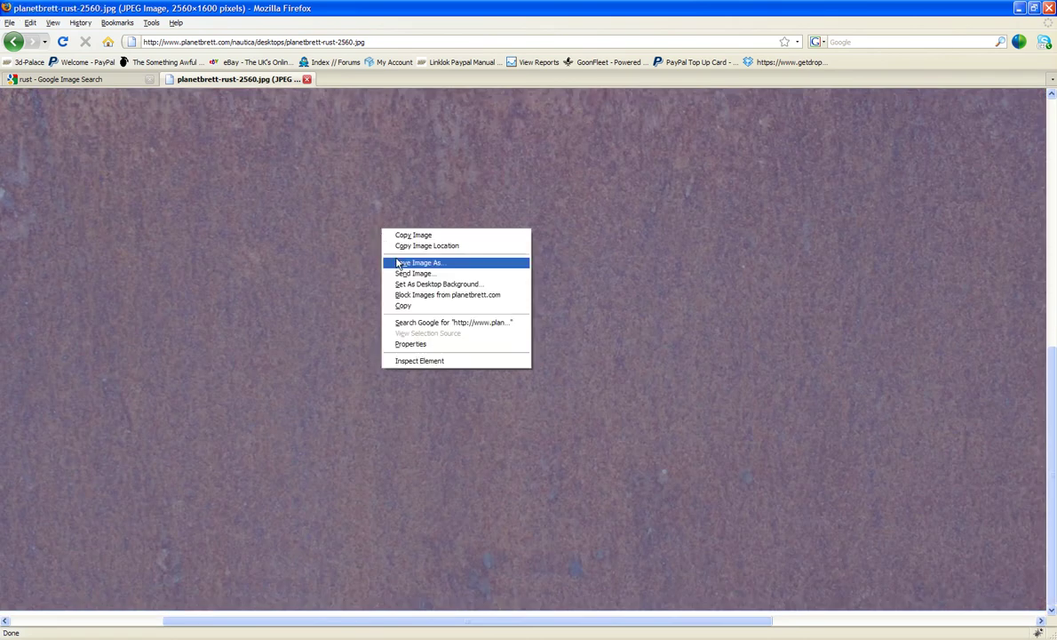
pyautogui.click(424, 235)
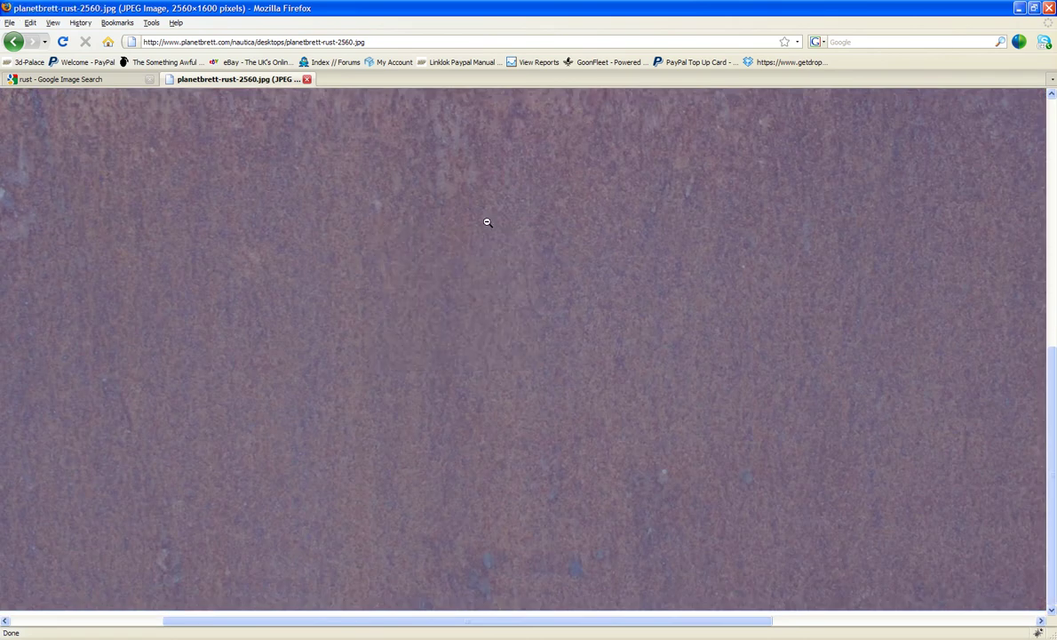
pyautogui.click(1019, 8)
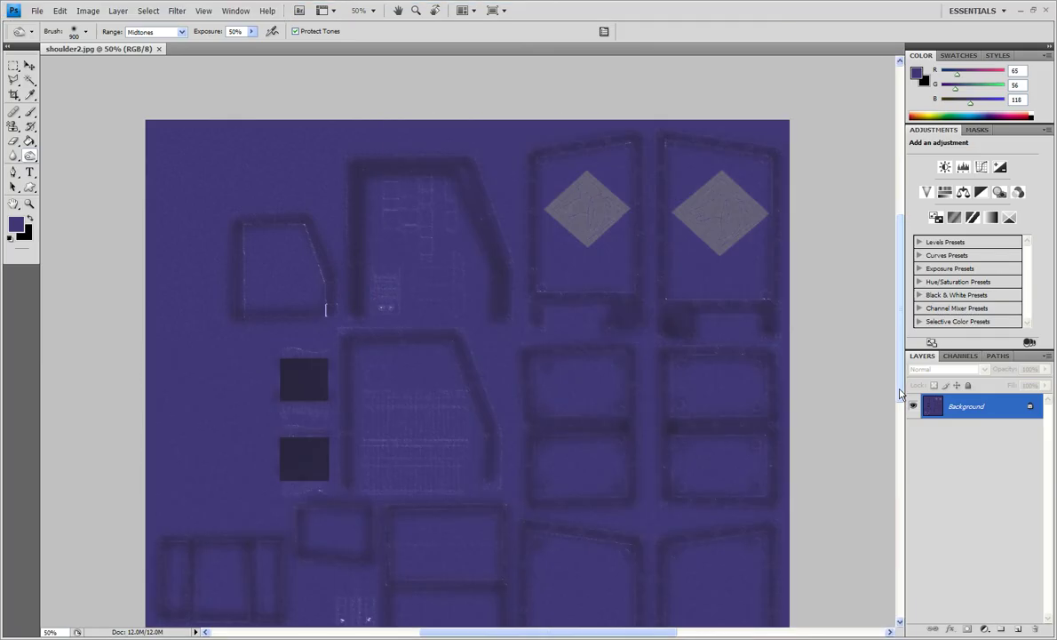
# - Duplicate the Background layer and paste the copied rust image between the original and its duplicate
pyautogui.rightClick(933, 404)
pyautogui.click(959, 433)
pyautogui.press('Return')
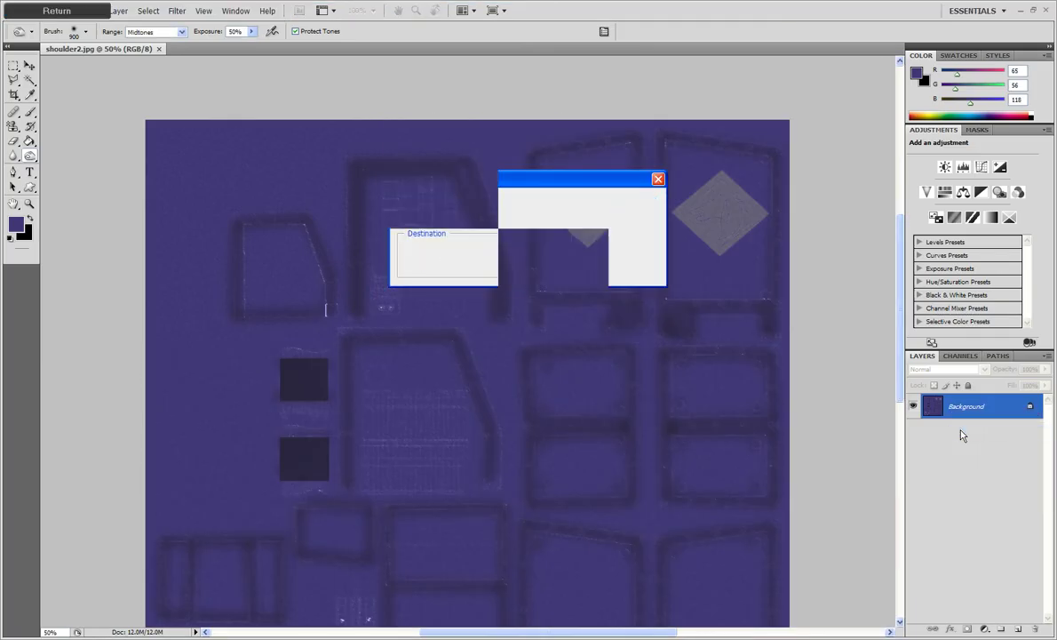
pyautogui.click(959, 433)
pyautogui.hotkey('ctrl', 'v')
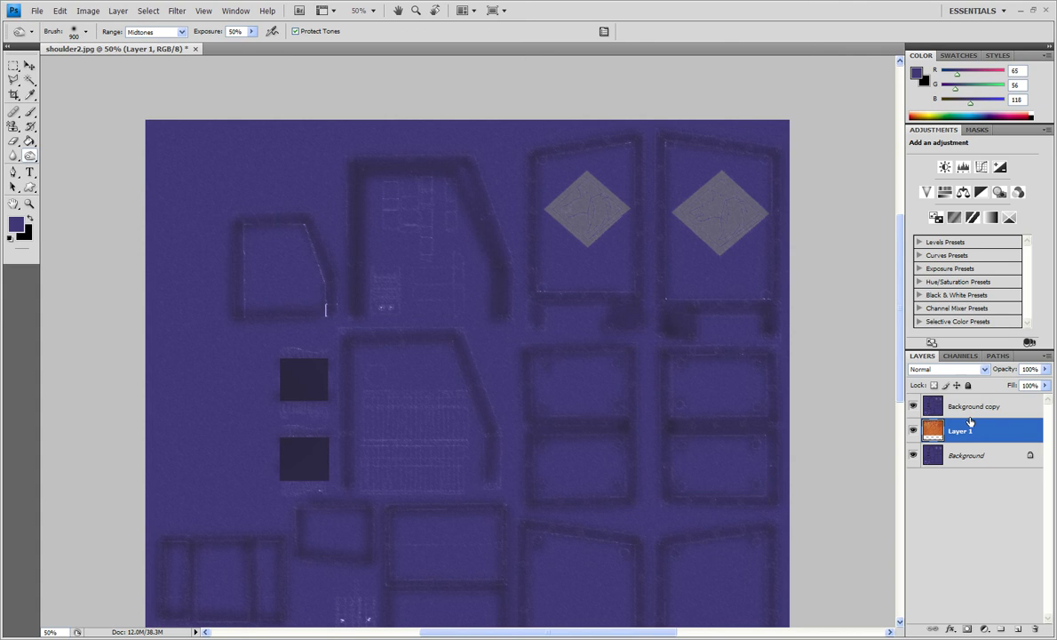
# - Try the blend modes from Dissolve through Luminosity on the Background copy layer above the rust
pyautogui.click(970, 408)
pyautogui.click(985, 370)
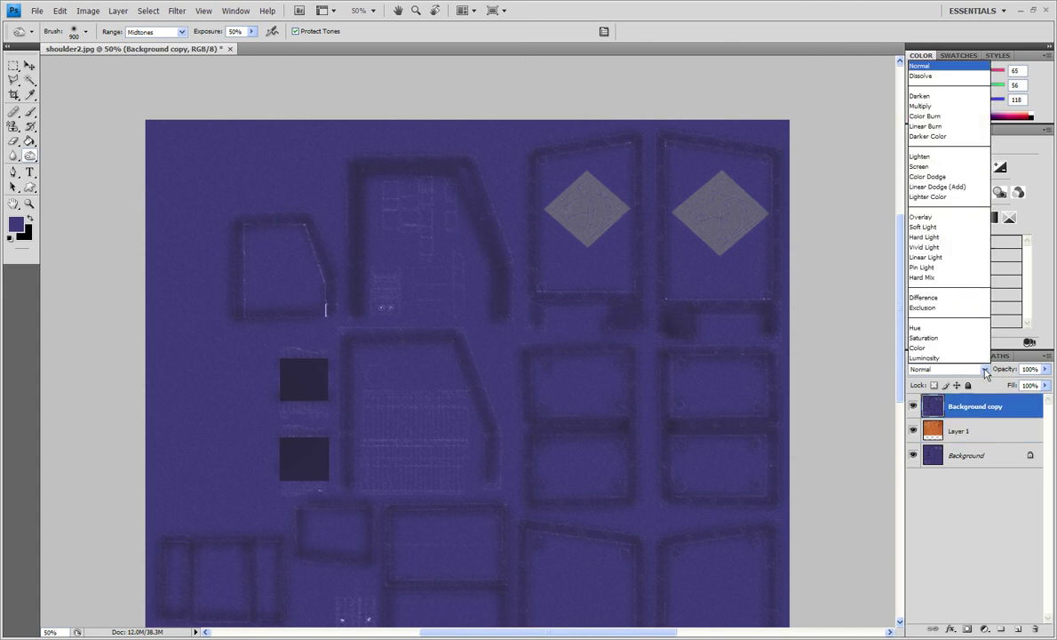
pyautogui.click(984, 372)
pyautogui.press('Down')
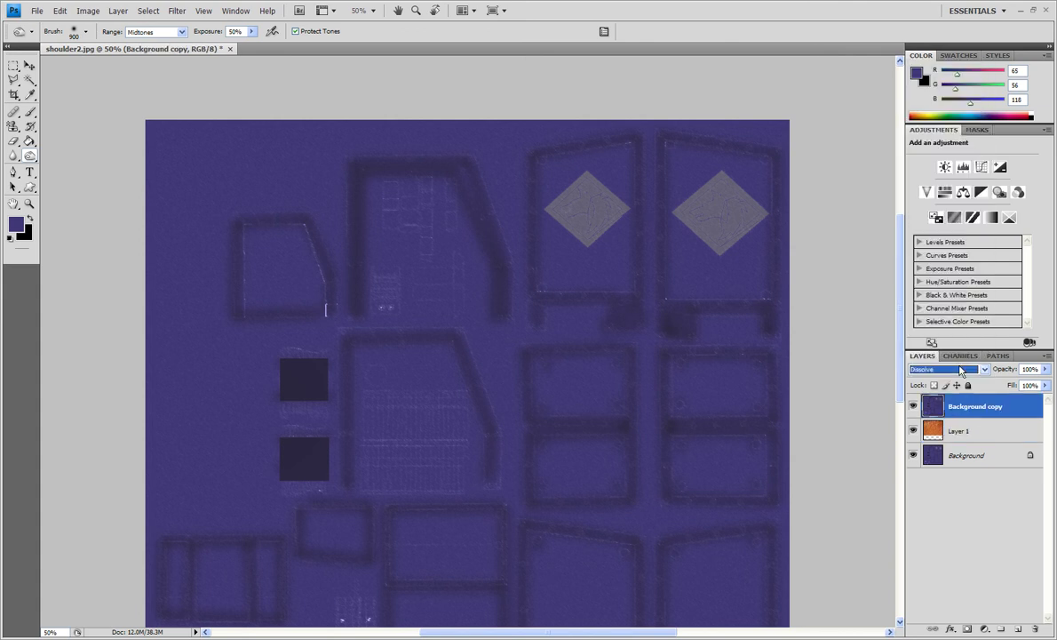
pyautogui.press('Down')
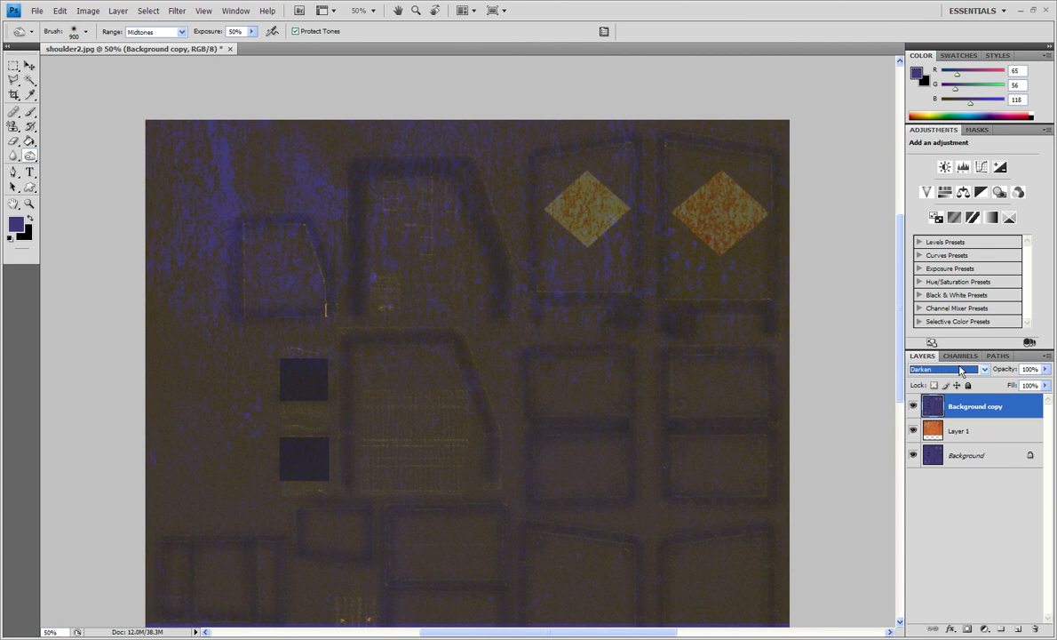
pyautogui.press('Down')
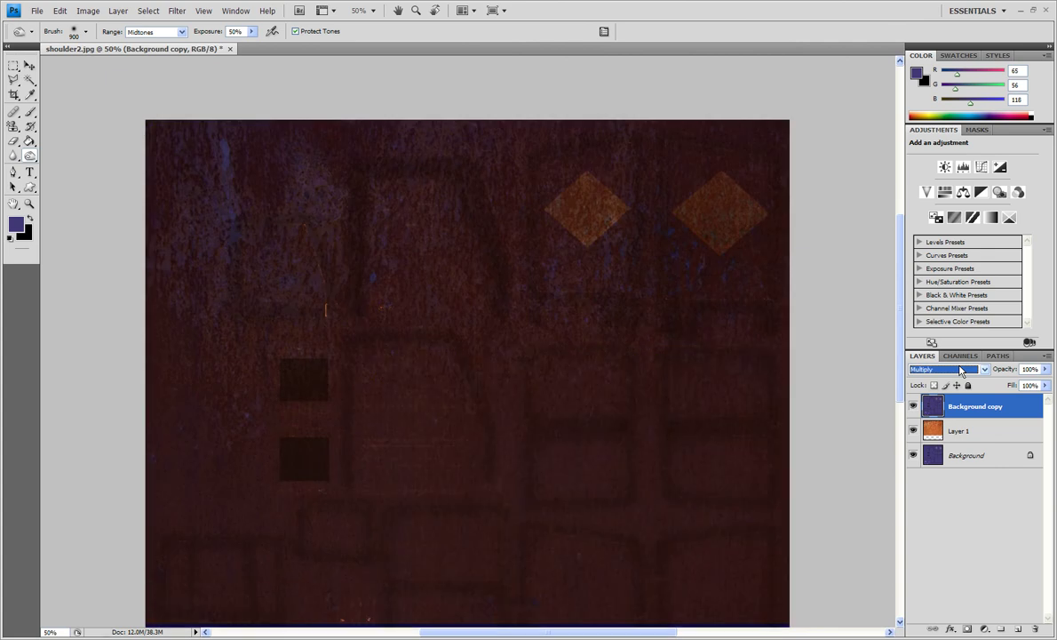
pyautogui.press('Down')
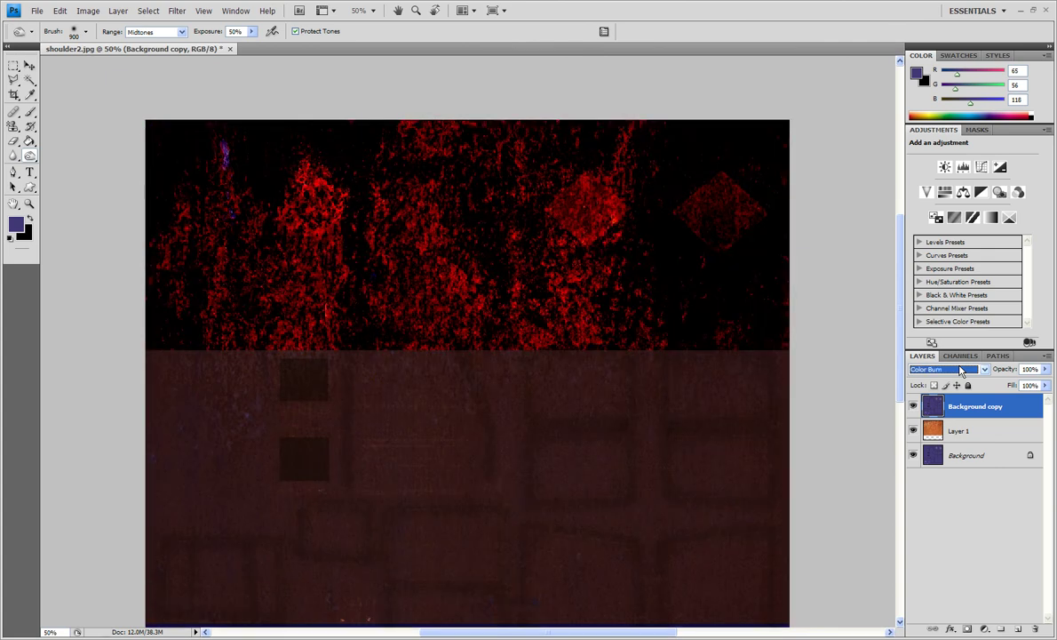
pyautogui.press('Down')
pyautogui.press('Down')
pyautogui.press('Down')
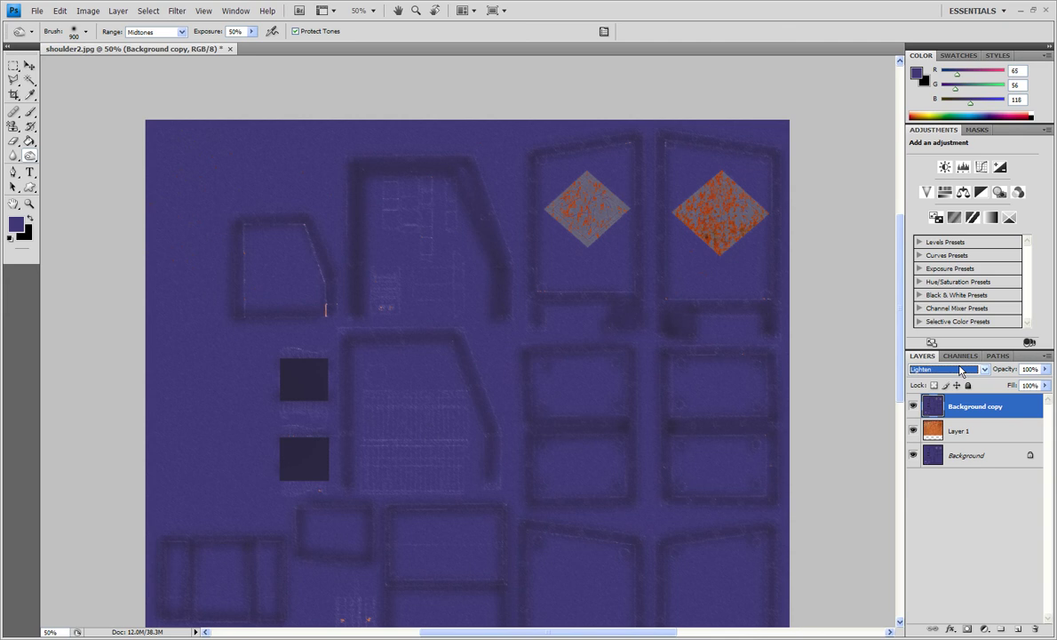
pyautogui.press('Down')
pyautogui.press('Down')
pyautogui.press('Down')
pyautogui.press('Down')
pyautogui.press('Down')
pyautogui.press('Down')
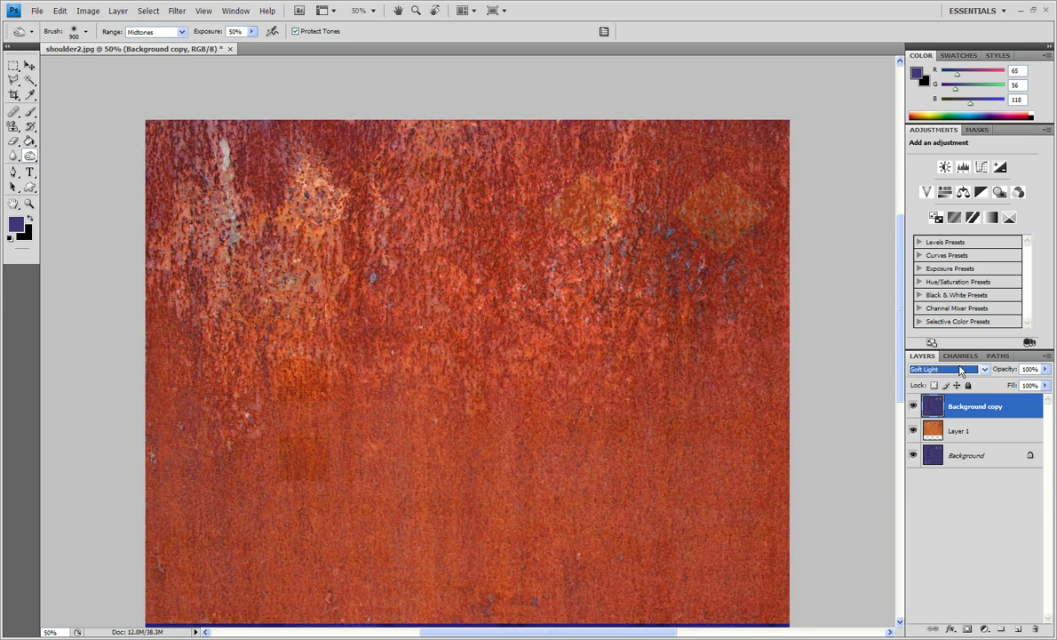
pyautogui.press('Down')
pyautogui.press('Down')
pyautogui.press('Down')
pyautogui.press('Down')
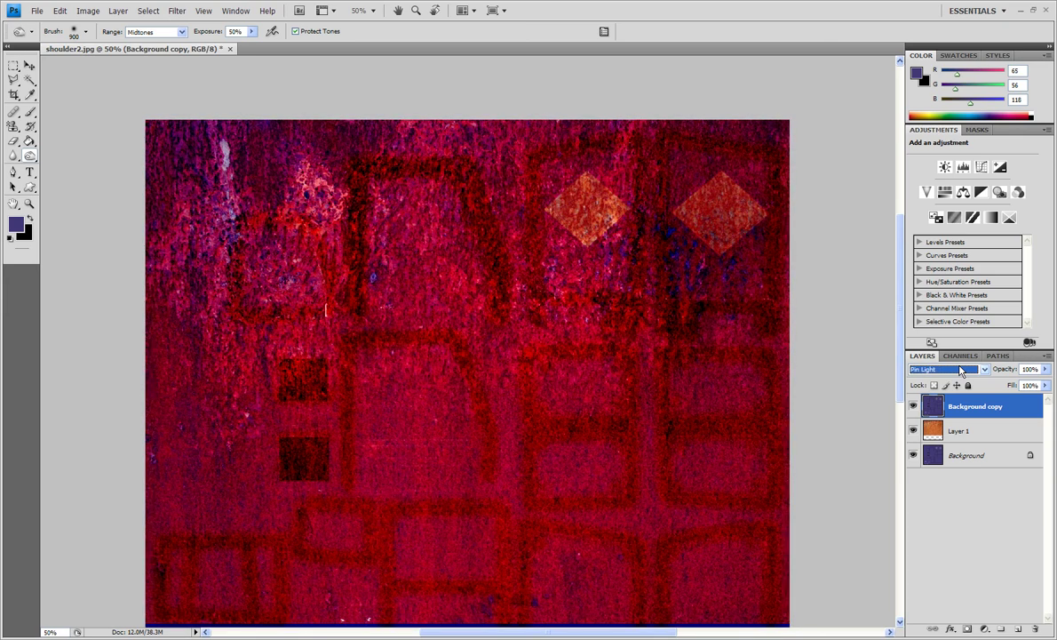
pyautogui.press('Up')
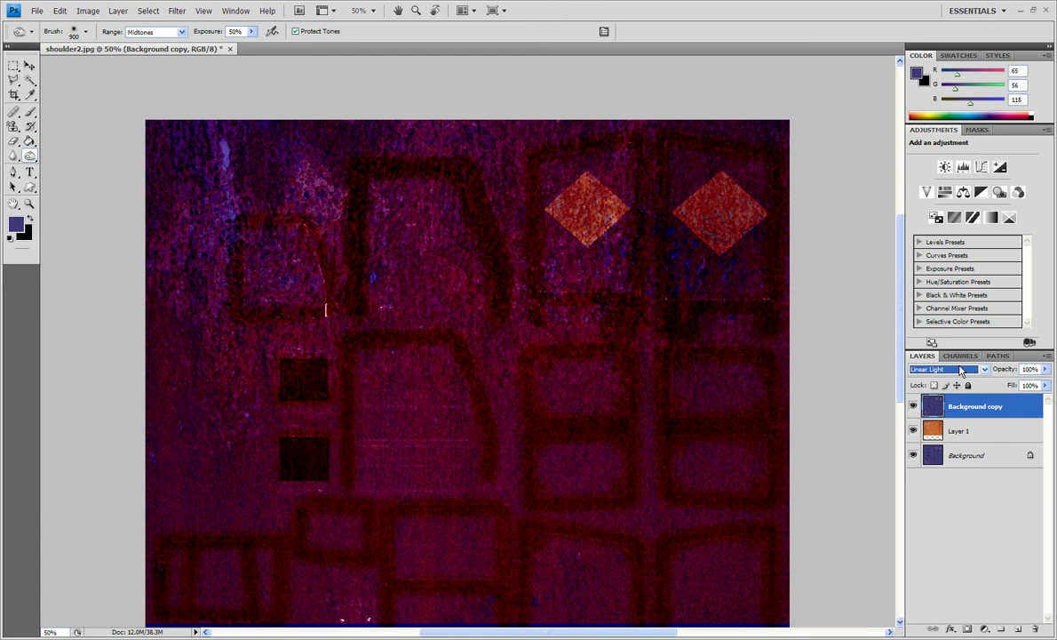
pyautogui.press('Down')
pyautogui.press('Down')
pyautogui.press('Down')
pyautogui.press('Down')
pyautogui.press('Down')
pyautogui.press('Down')
pyautogui.press('Down')
pyautogui.press('Down')
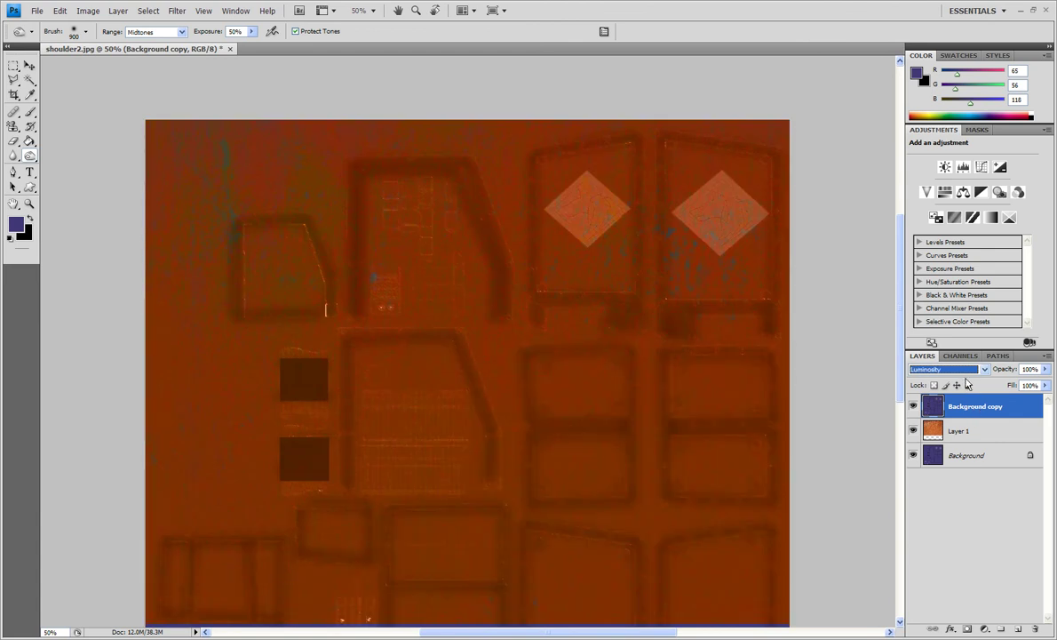
# - Compare the darkening blend modes from Darken to Darker Color again on the Background copy layer
pyautogui.press('Home')
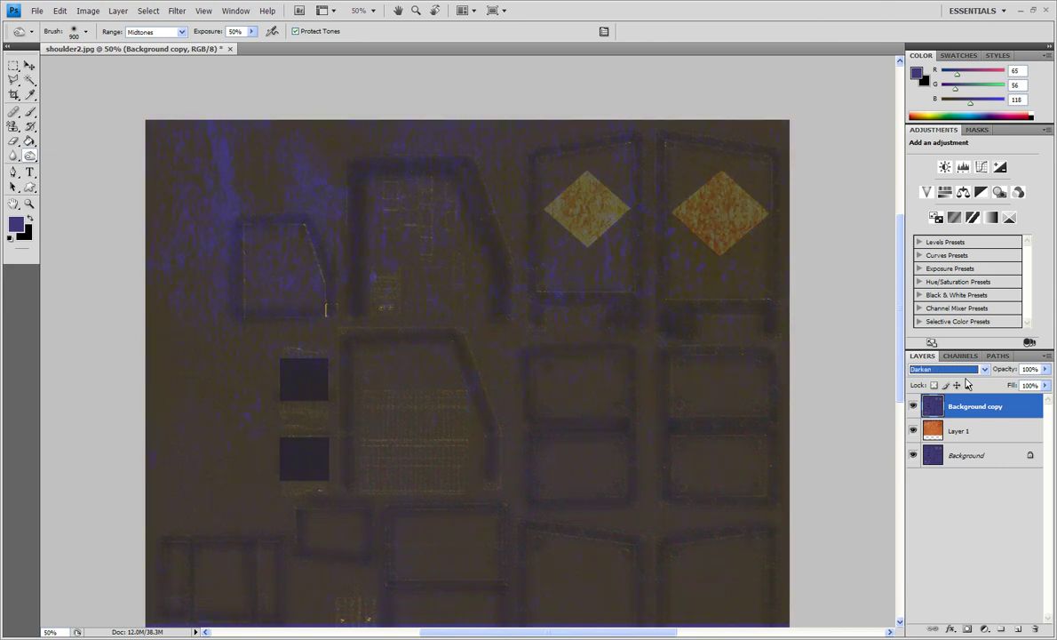
pyautogui.press('Up')
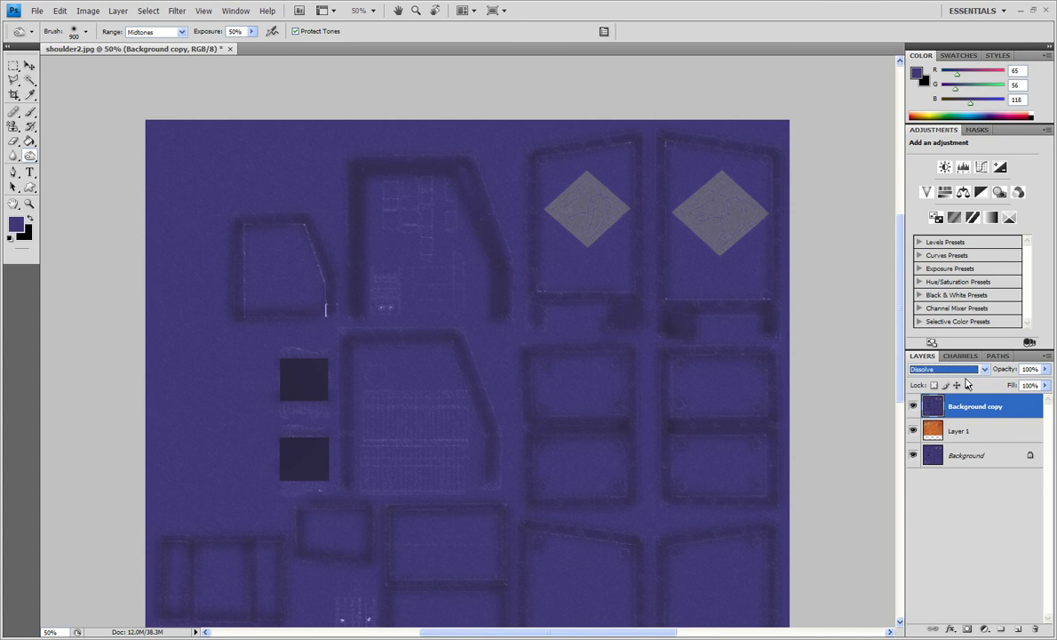
pyautogui.press('Down')
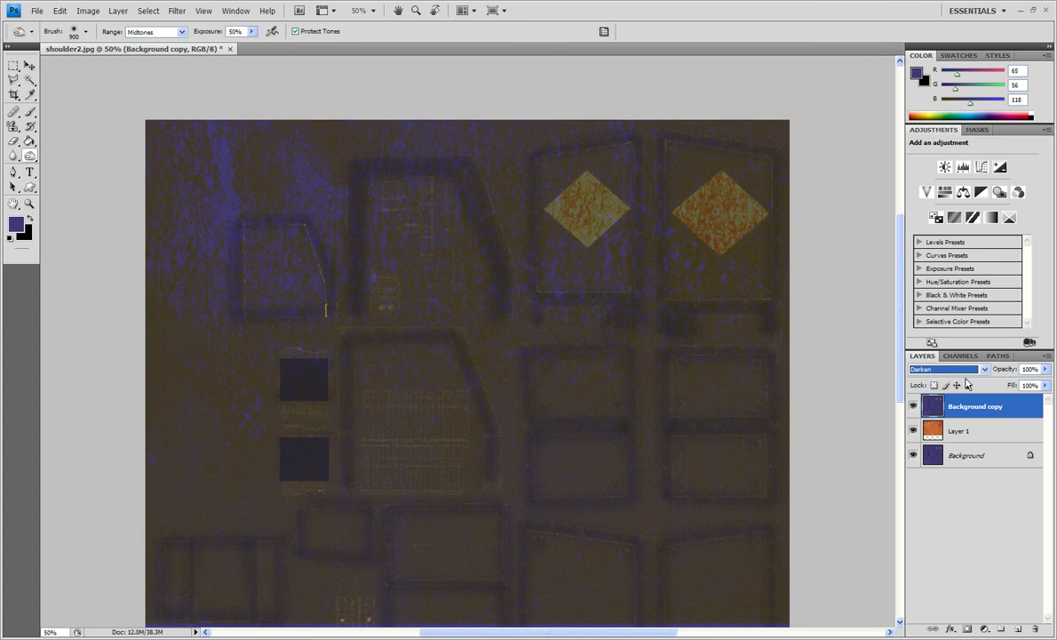
pyautogui.press('Down')
pyautogui.press('Down')
pyautogui.press('Down')
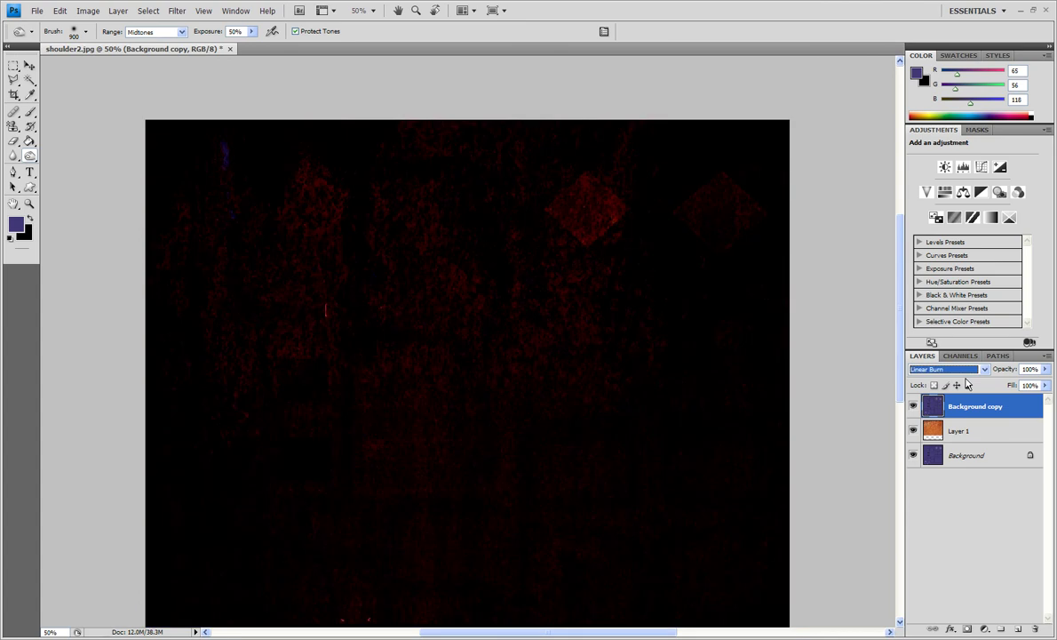
pyautogui.press('Down')
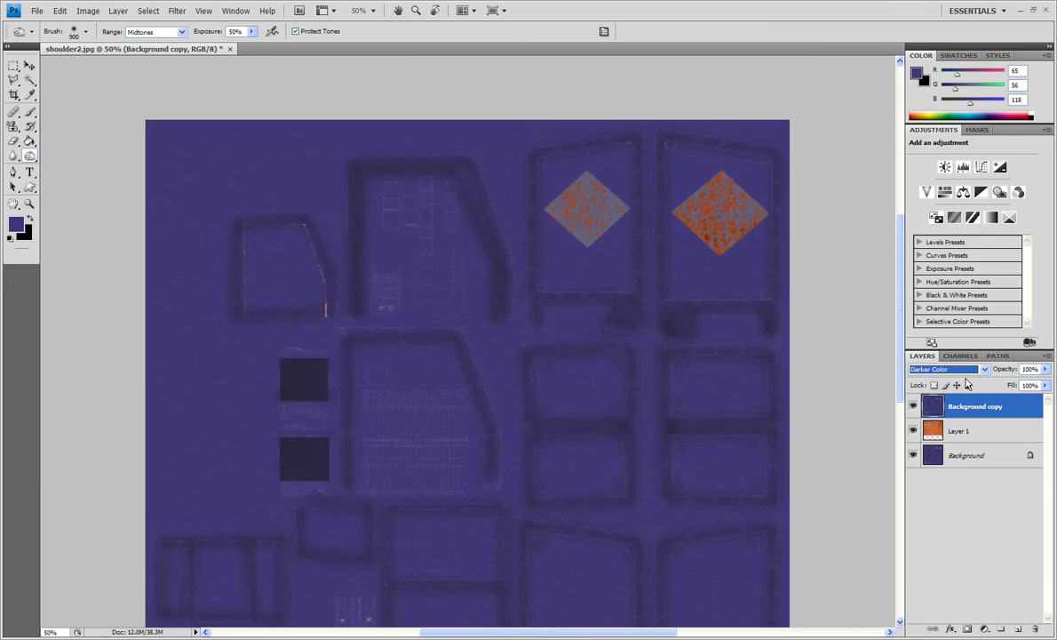
pyautogui.press('Up')
pyautogui.press('Up')
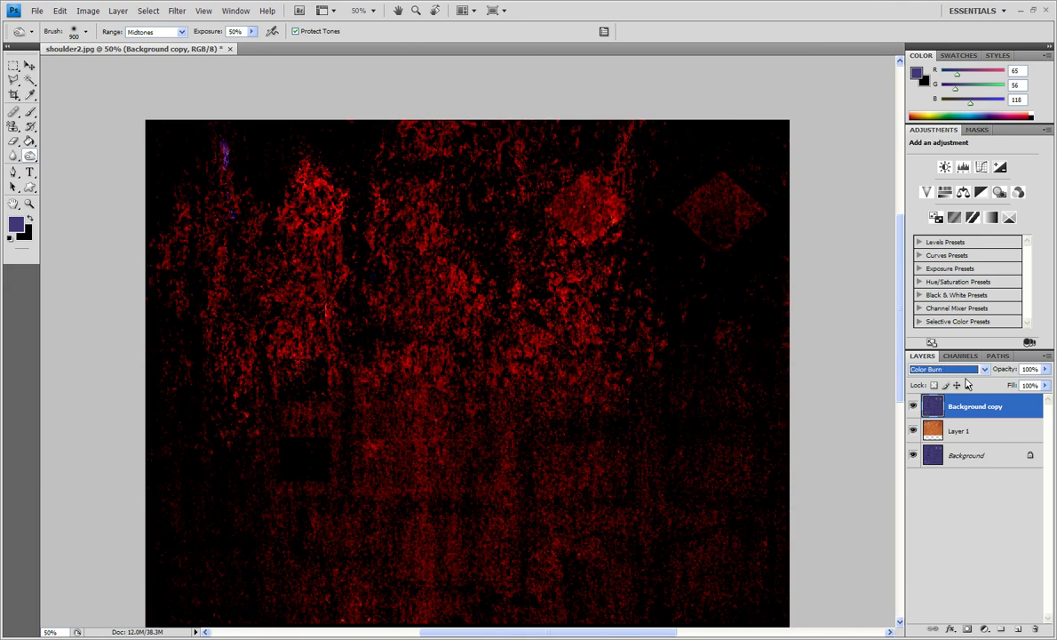
pyautogui.press('Up')
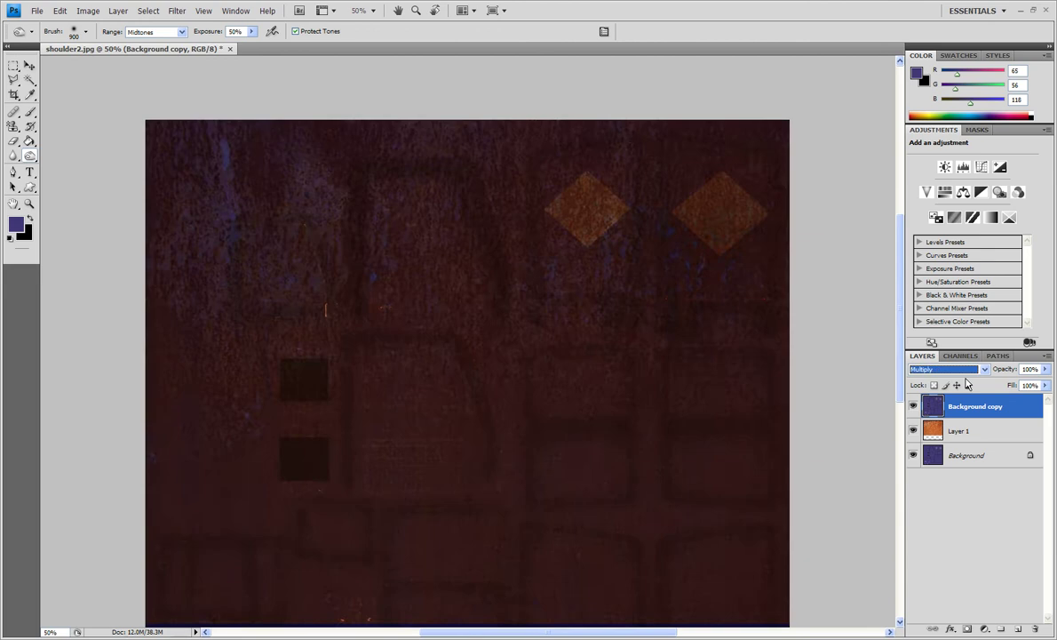
# - Set the Background copy layer's blend mode to Hard Light over the rust layer
pyautogui.press('Down')
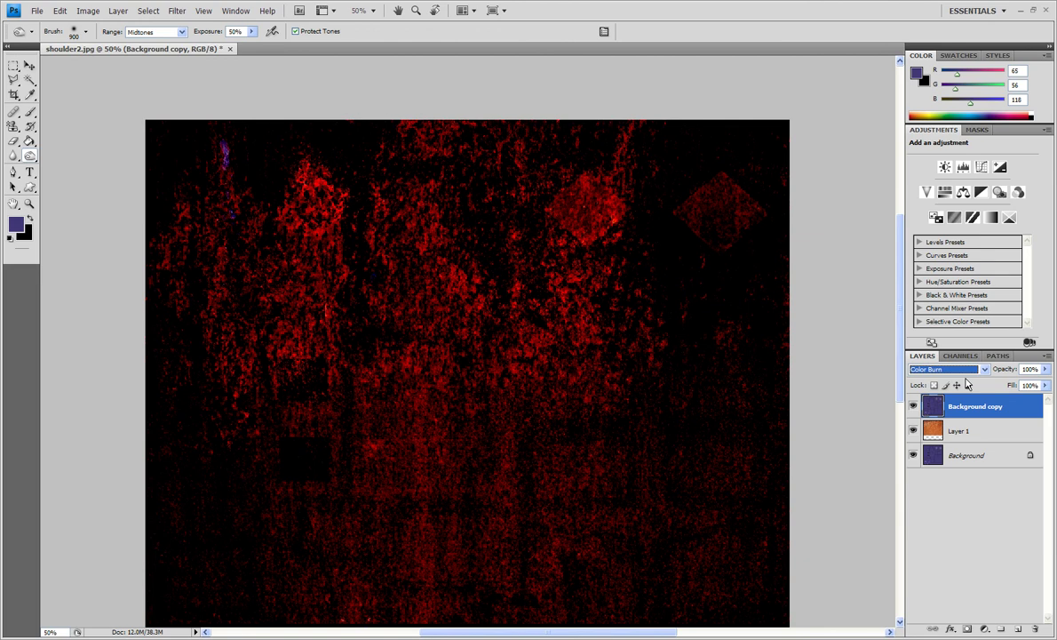
pyautogui.press('Down')
pyautogui.press('Down')
pyautogui.press('Down')
pyautogui.press('Down')
pyautogui.press('Down')
pyautogui.press('Down')
pyautogui.press('Down')
pyautogui.press('Down')
pyautogui.press('Down')
pyautogui.press('Down')
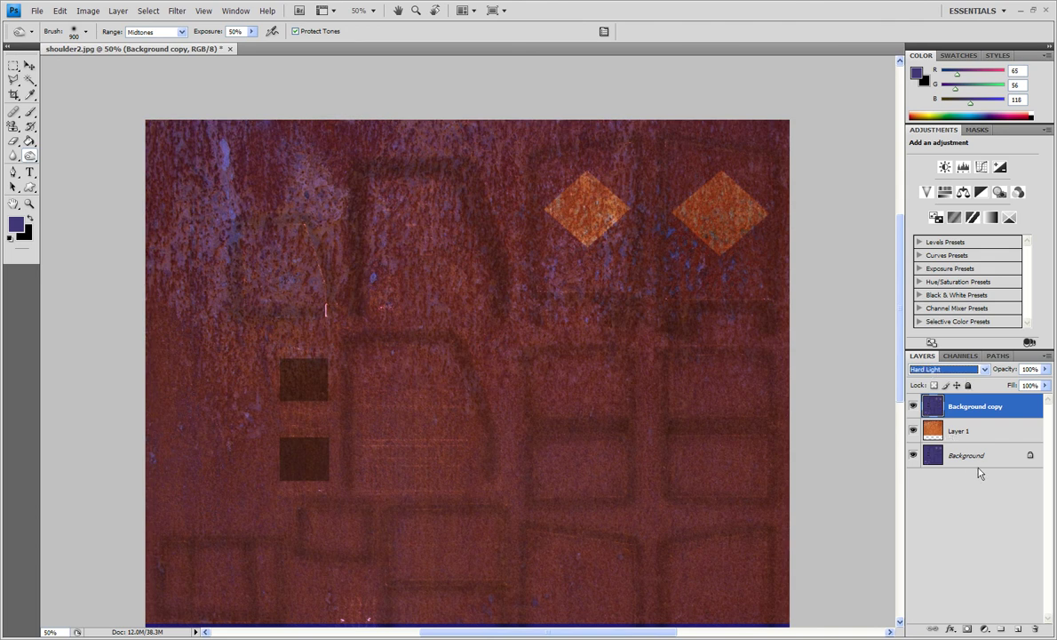
# - Duplicate the Background layer again and move the new copy to the top of the layer stack
pyautogui.click(968, 384)
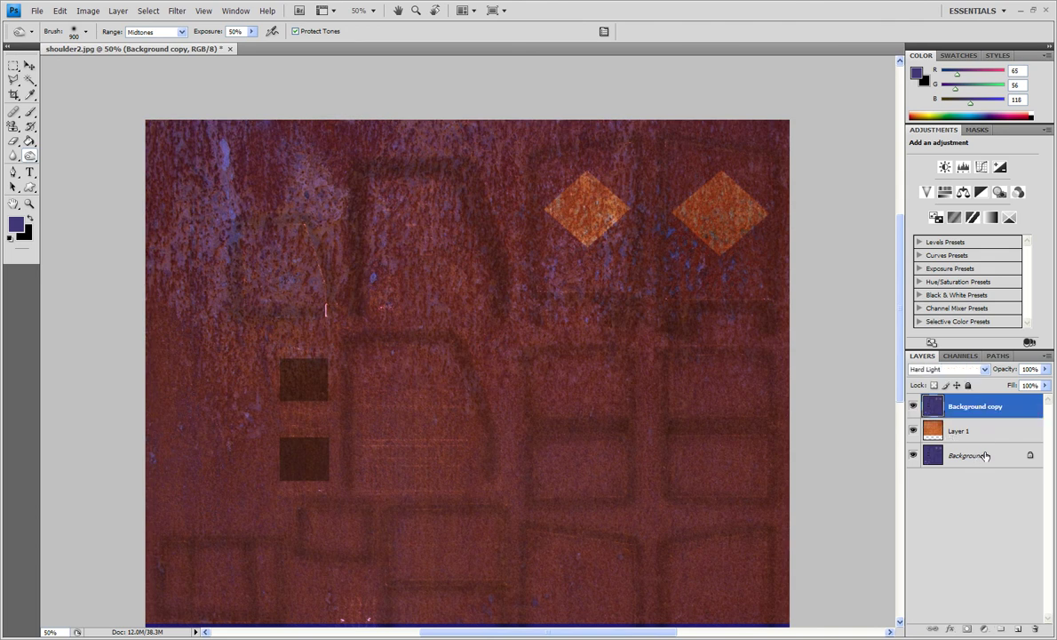
pyautogui.rightClick(986, 456)
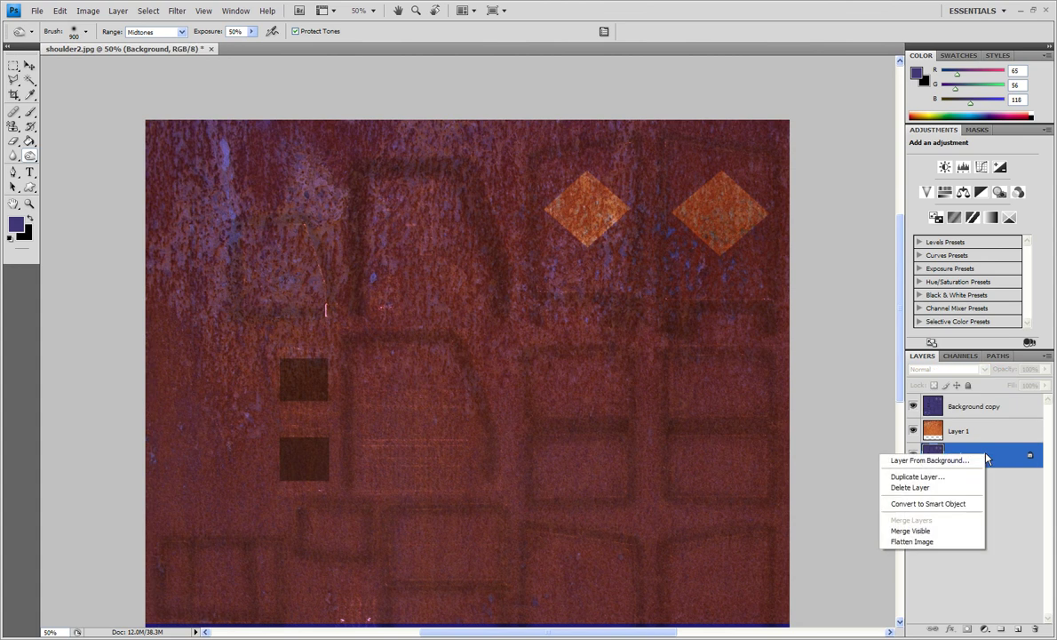
pyautogui.click(919, 476)
pyautogui.press('Return')
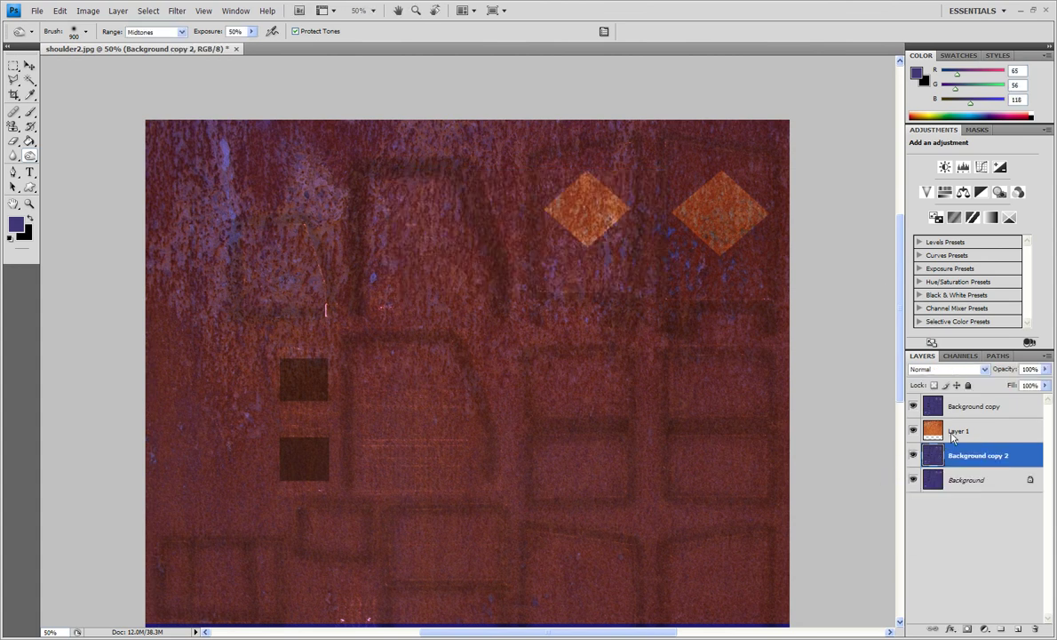
pyautogui.moveTo(979, 456); pyautogui.dragTo(978, 402)
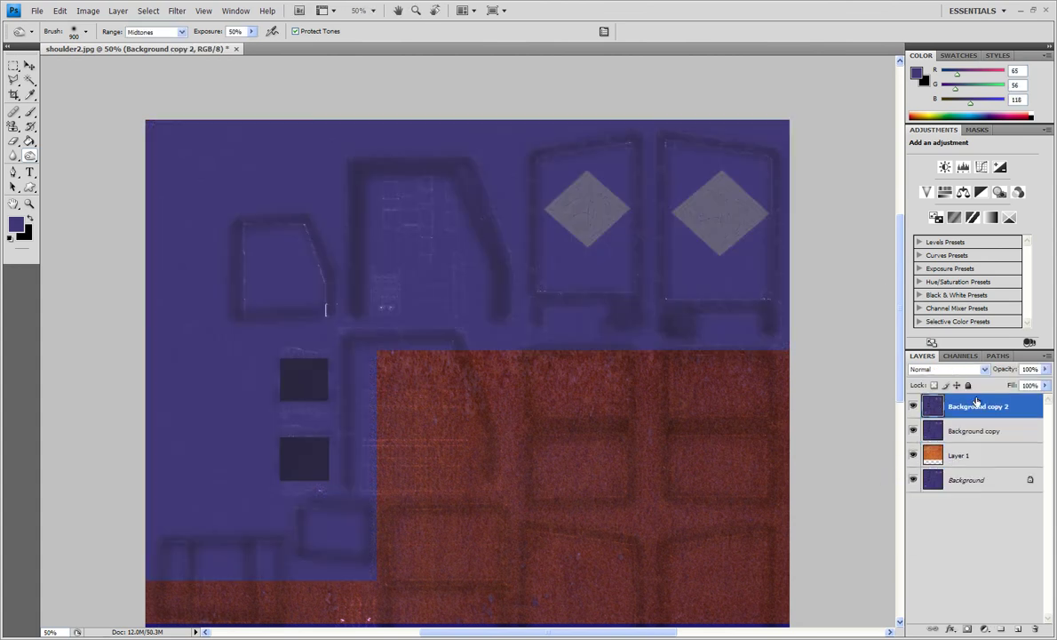
# - Lower the opacity of the top Background copy 2 layer to 79%
pyautogui.click(1046, 369)
pyautogui.moveTo(1046, 383); pyautogui.dragTo(1030, 387)
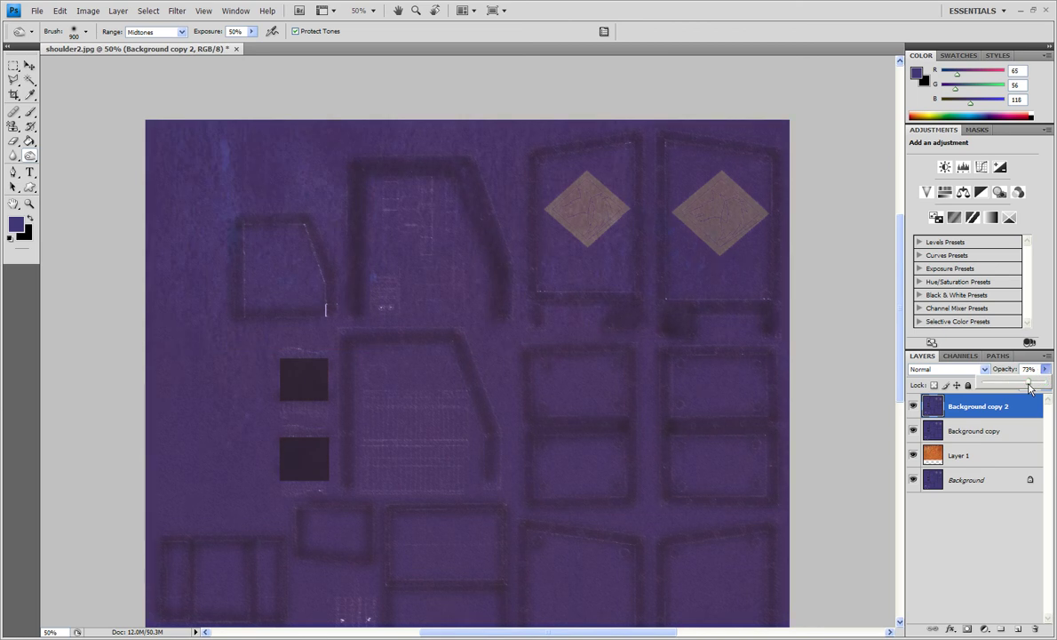
pyautogui.moveTo(1029, 387); pyautogui.dragTo(1034, 390)
# - Choose the Eraser for the Background copy 2 layer with a 70-pixel brush
pyautogui.click(14, 140)
pyautogui.press(']')
pyautogui.press(']')
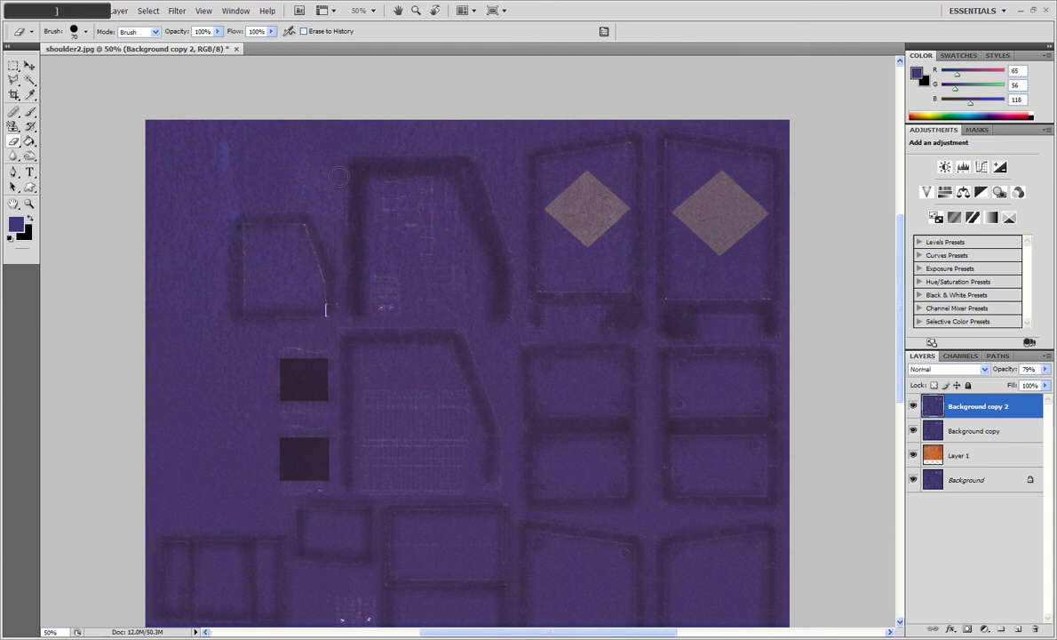
pyautogui.press('[')
# - Try erasing along the left border of the upper middle panel at 53% eraser opacity, then undo the stroke
pyautogui.click(216, 31)
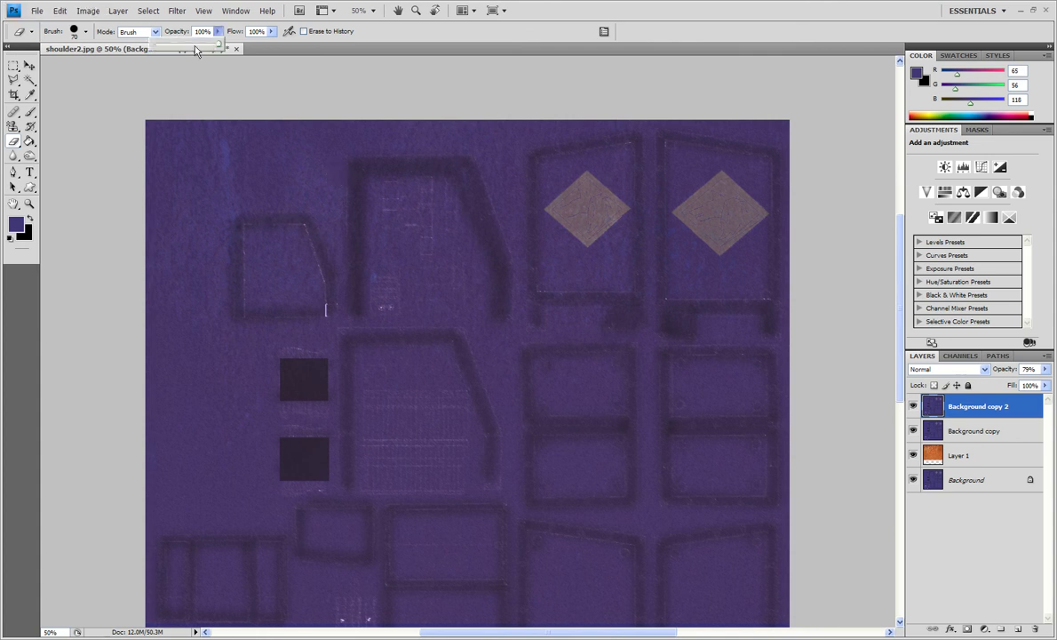
pyautogui.click(189, 45)
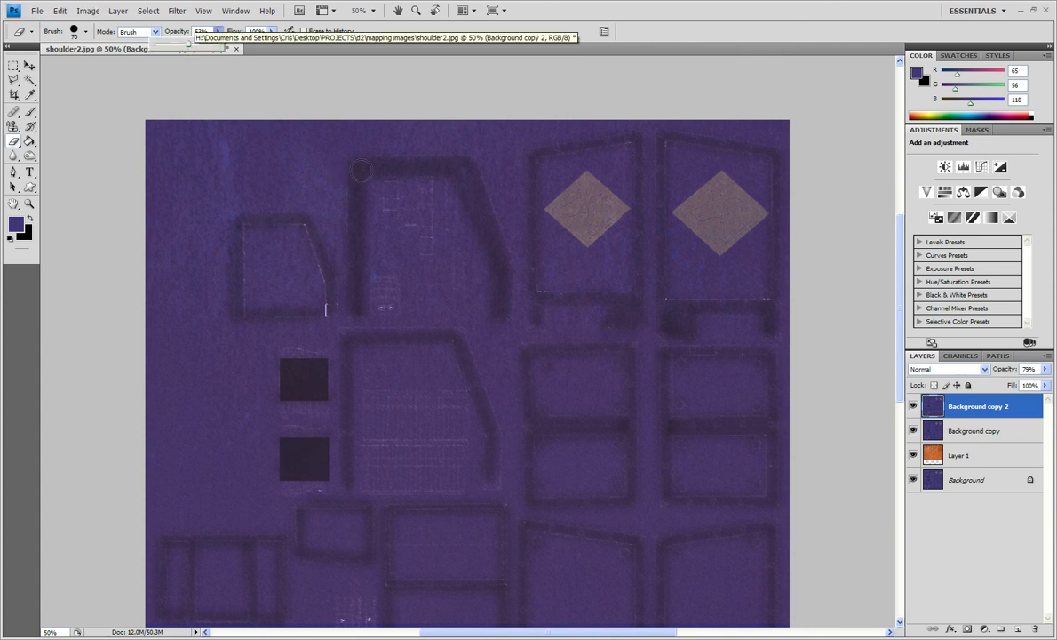
pyautogui.moveTo(355, 160); pyautogui.dragTo(368, 313)
pyautogui.hotkey('ctrl', 'z')
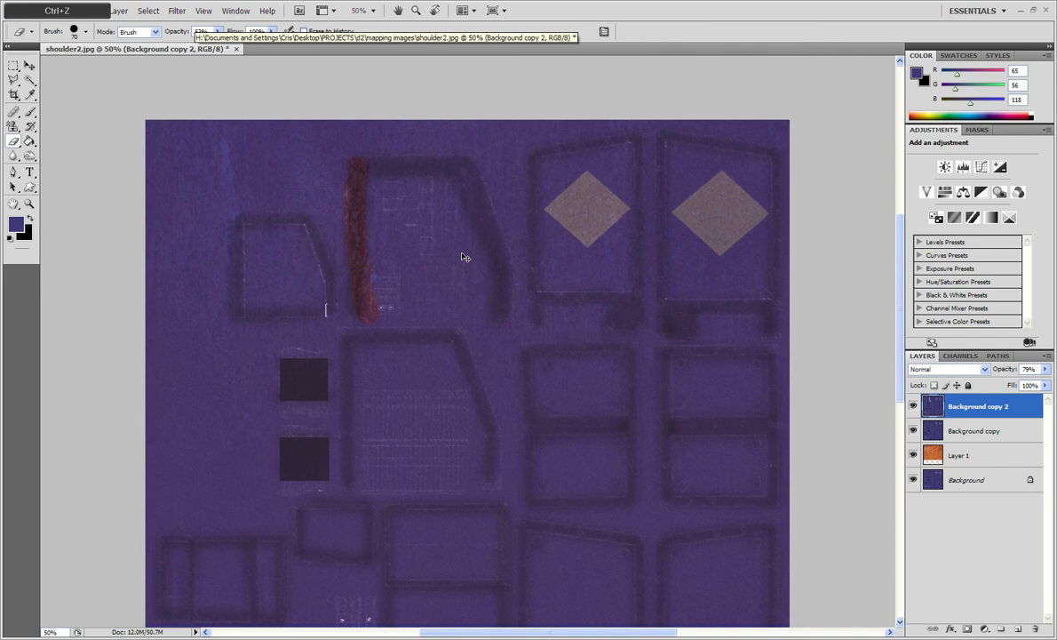
# - Set the eraser opacity to 21% and erase along the dark border of the upper middle panel with straight strokes
pyautogui.click(218, 32)
pyautogui.moveTo(218, 43); pyautogui.dragTo(196, 43)
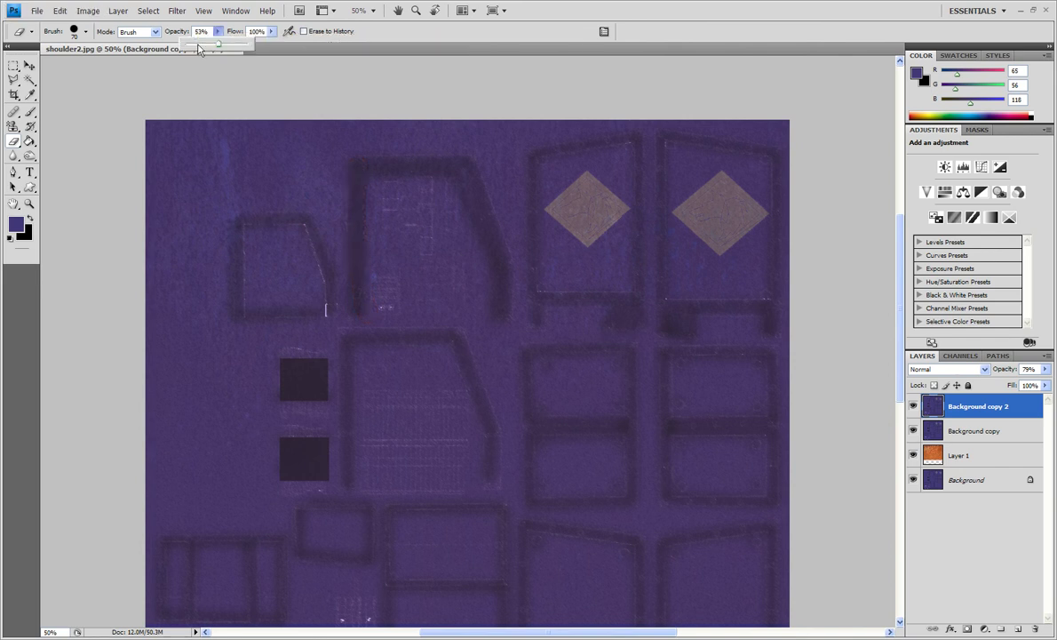
pyautogui.click(356, 164)
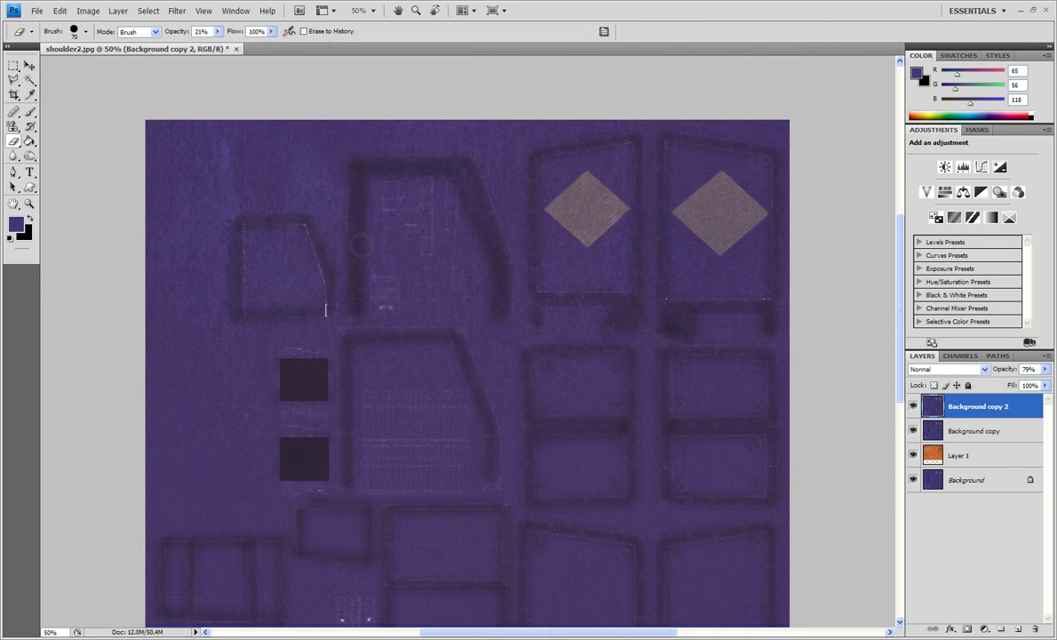
pyautogui.click(339, 293)
pyautogui.hotkey('ctrl', 'z')
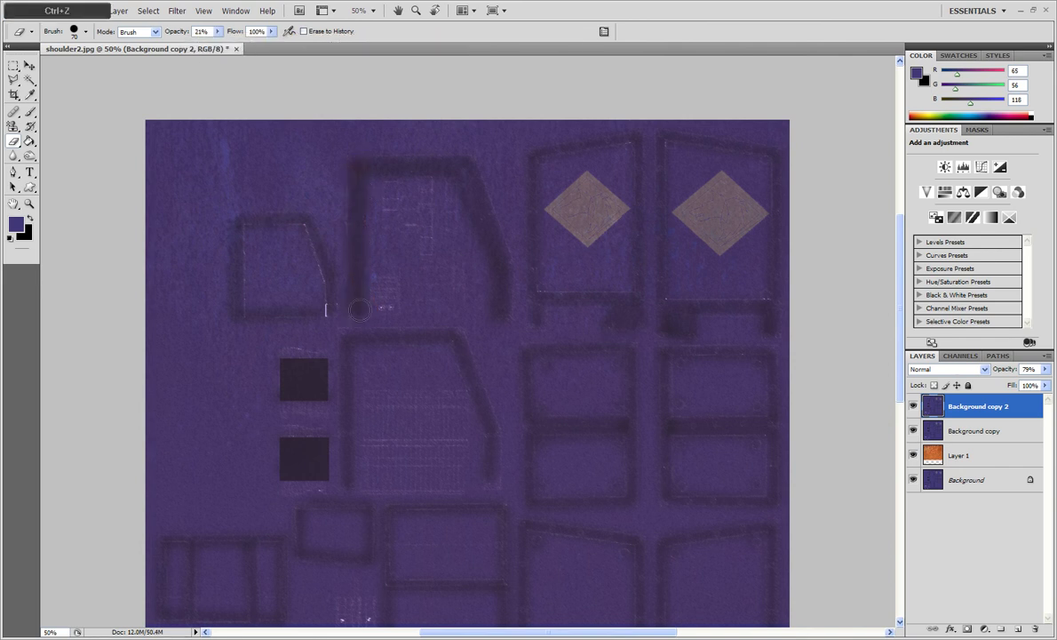
pyautogui.keyDown('shift'); pyautogui.click(356, 165); pyautogui.keyUp('shift')
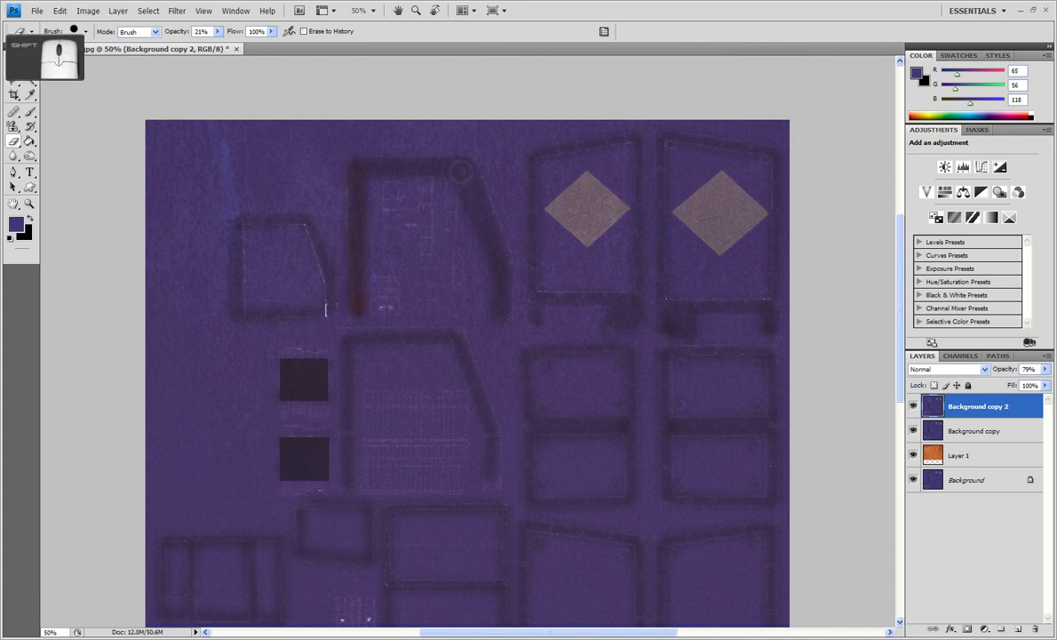
pyautogui.keyDown('shift'); pyautogui.click(460, 172); pyautogui.keyUp('shift')
pyautogui.keyDown('shift'); pyautogui.click(500, 280); pyautogui.keyUp('shift')
# - Erase along the dark borders of the two diamond panels to bring out the rust beneath
pyautogui.keyDown('shift'); pyautogui.click(538, 313); pyautogui.keyUp('shift')
pyautogui.keyDown('shift'); pyautogui.click(627, 298); pyautogui.keyUp('shift')
pyautogui.click(534, 163)
pyautogui.keyDown('shift'); pyautogui.click(636, 145); pyautogui.keyUp('shift')
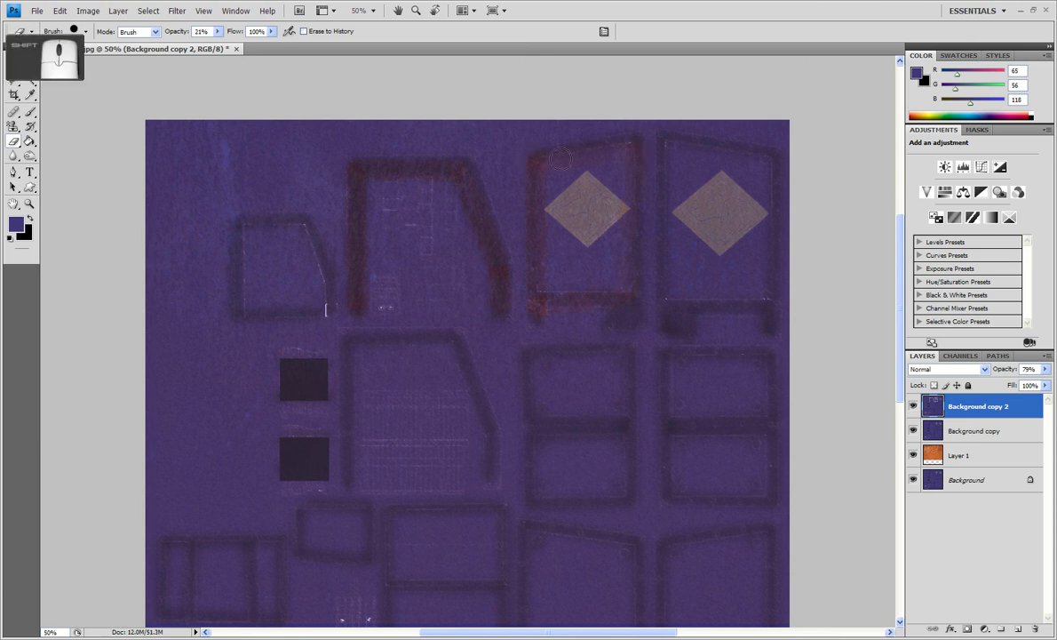
pyautogui.keyDown('shift'); pyautogui.click(770, 155); pyautogui.keyUp('shift')
pyautogui.keyDown('shift'); pyautogui.click(771, 304); pyautogui.keyUp('shift')
pyautogui.keyDown('shift'); pyautogui.click(667, 305); pyautogui.keyUp('shift')
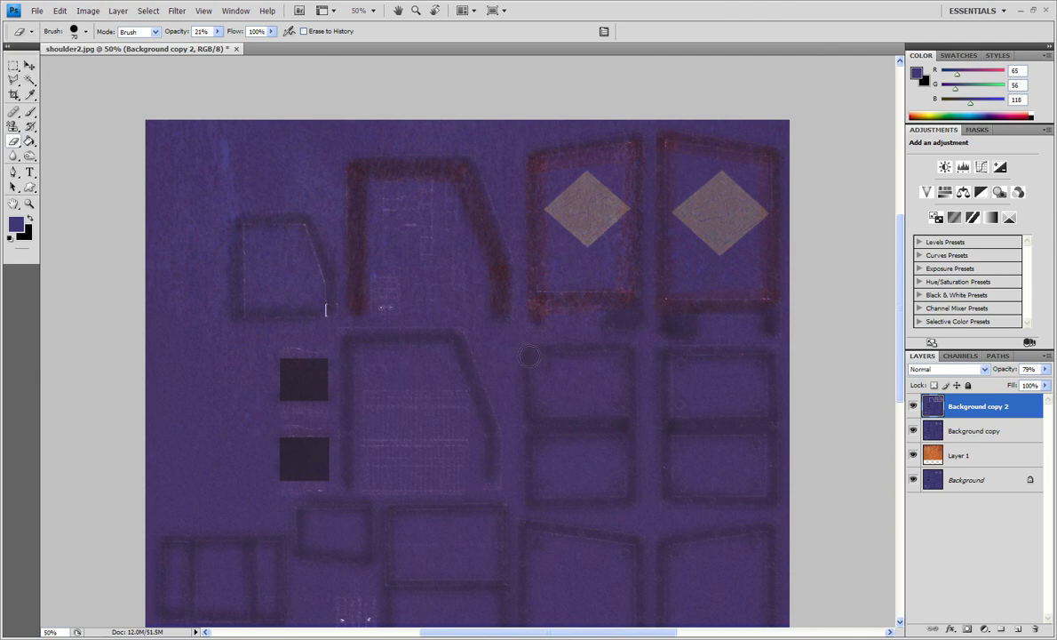
# - Erase along the outlines and middle bars of the two divided panels below the diamond panels
pyautogui.click(527, 498)
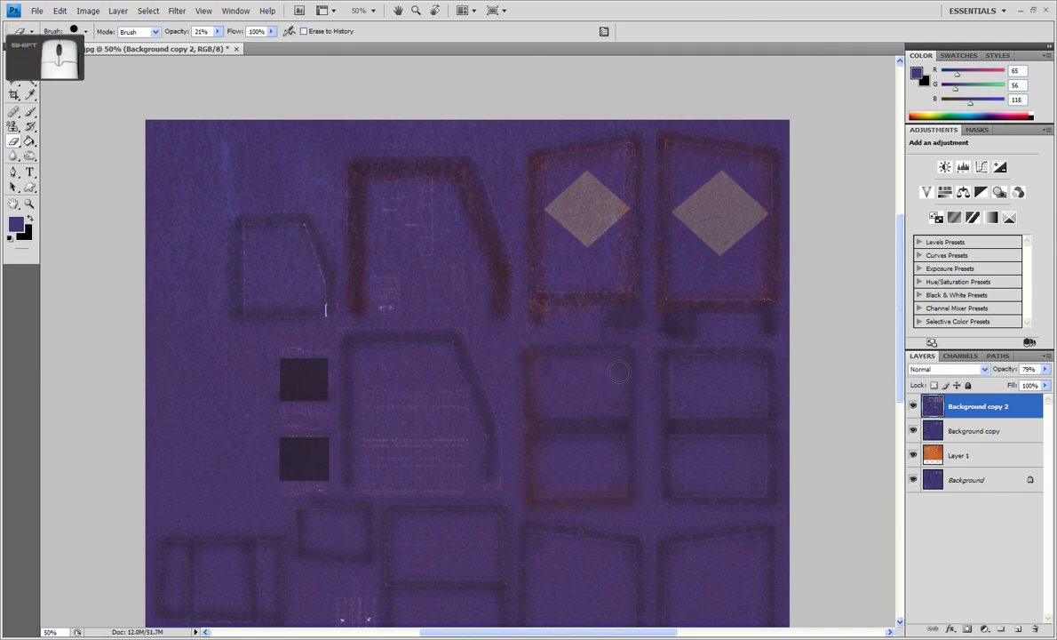
pyautogui.keyDown('shift'); pyautogui.click(527, 354); pyautogui.keyUp('shift')
pyautogui.keyDown('shift'); pyautogui.click(626, 355); pyautogui.keyUp('shift')
pyautogui.click(566, 396)
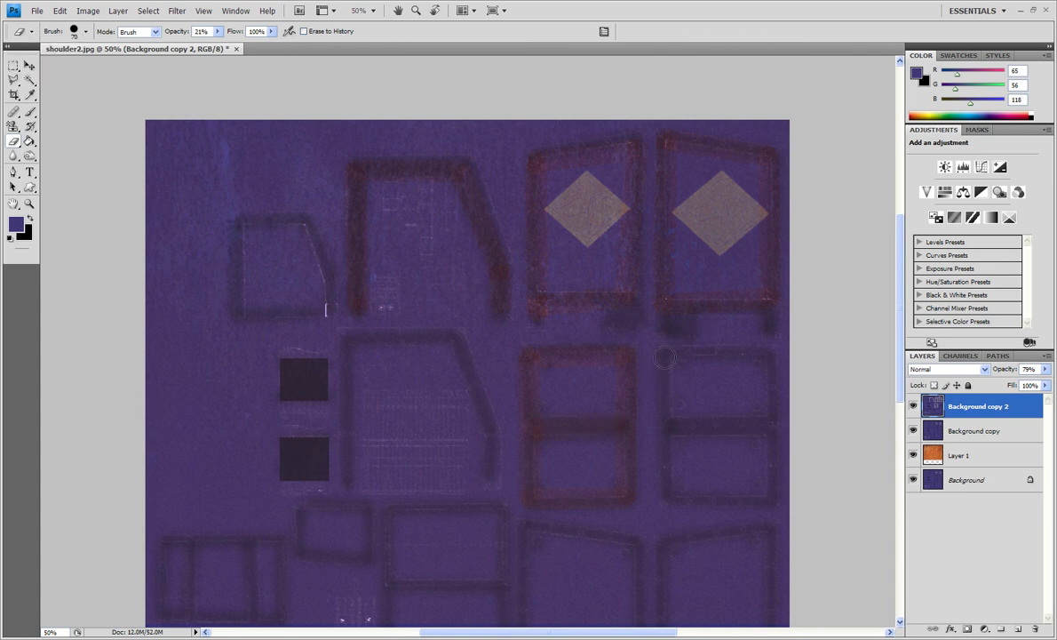
pyautogui.click(670, 487)
pyautogui.keyDown('shift'); pyautogui.click(669, 354); pyautogui.keyUp('shift')
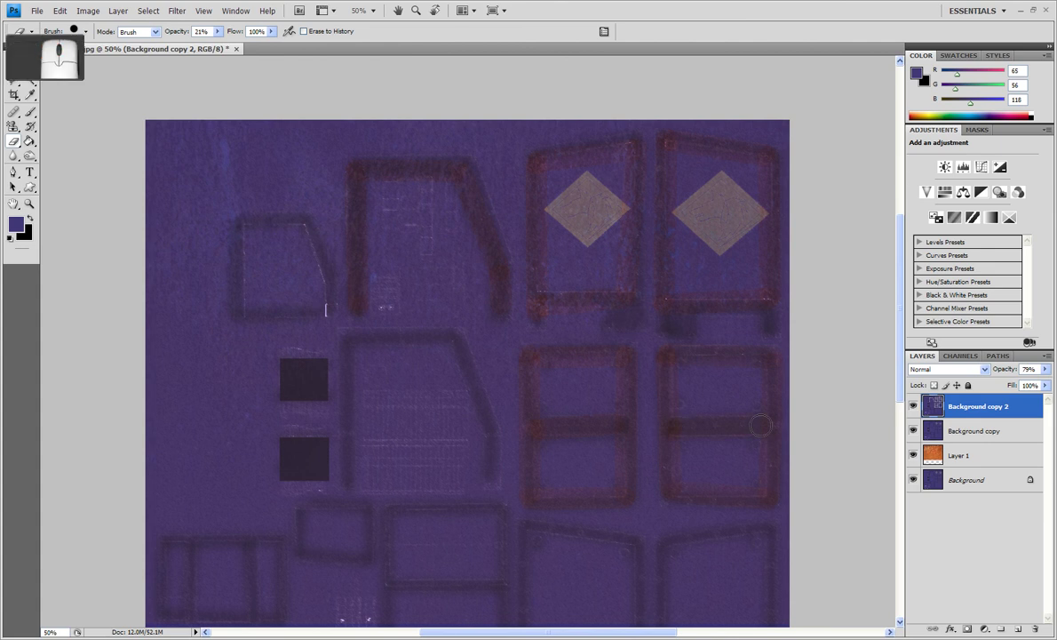
# - Erase along the borders of the large angled central panel and the tall divided panel below it
pyautogui.scroll(-5, 477, 341)
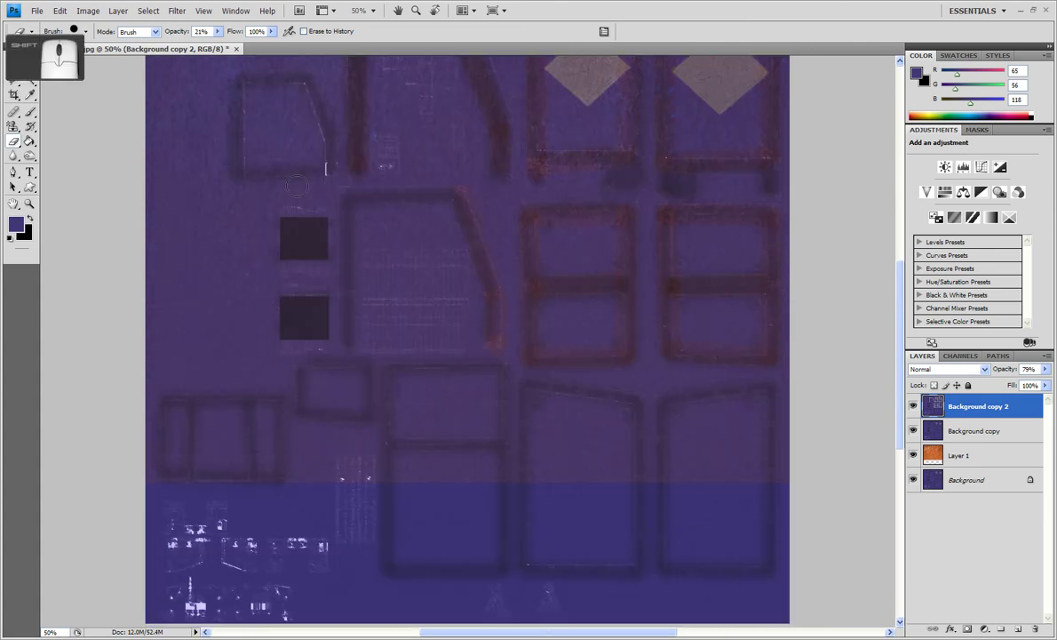
pyautogui.keyDown('shift'); pyautogui.click(347, 315); pyautogui.keyUp('shift')
pyautogui.keyDown('shift'); pyautogui.click(400, 406); pyautogui.keyUp('shift')
pyautogui.keyDown('shift'); pyautogui.click(364, 525); pyautogui.keyUp('shift')
# - Copy and paste the rust from Layer 1, and move the pasted layer down to cover the canvas's bottom strip
pyautogui.click(968, 454)
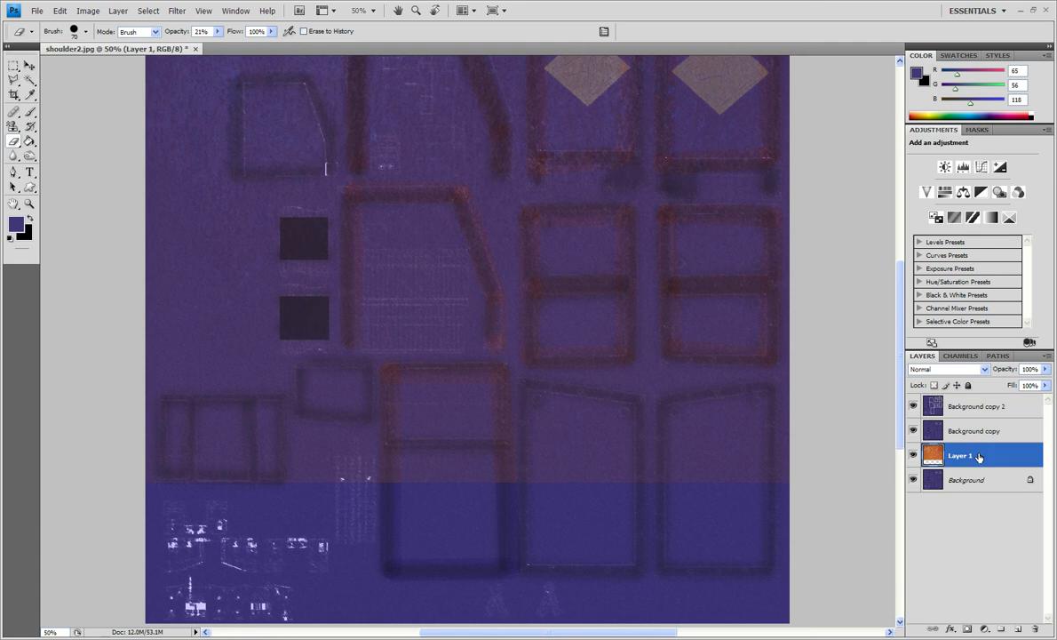
pyautogui.hotkey('ctrl', 'c')
pyautogui.hotkey('ctrl', 'v')
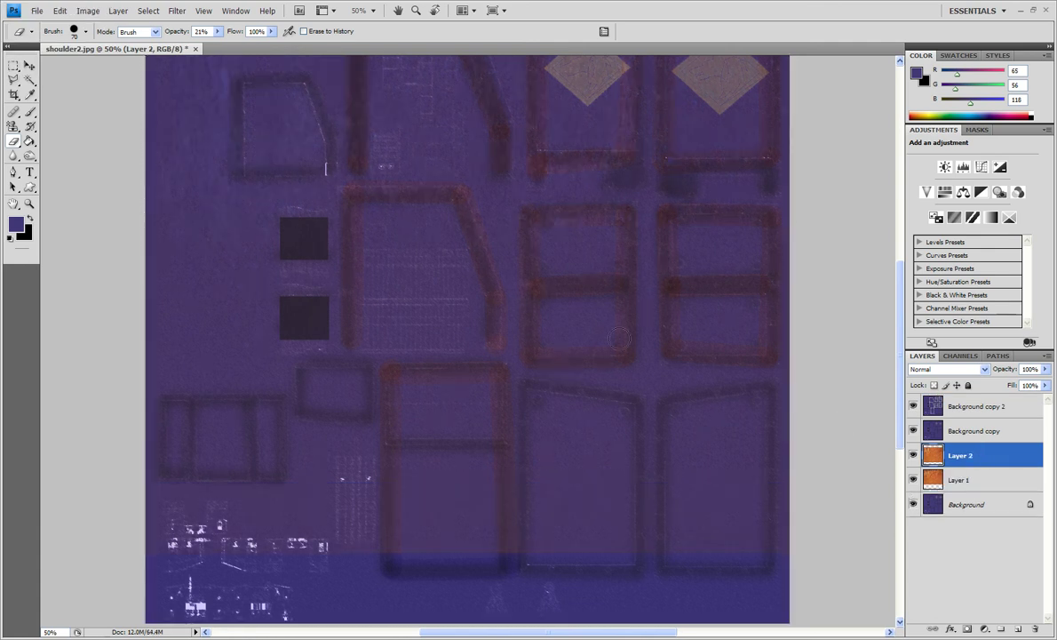
pyautogui.press('v')
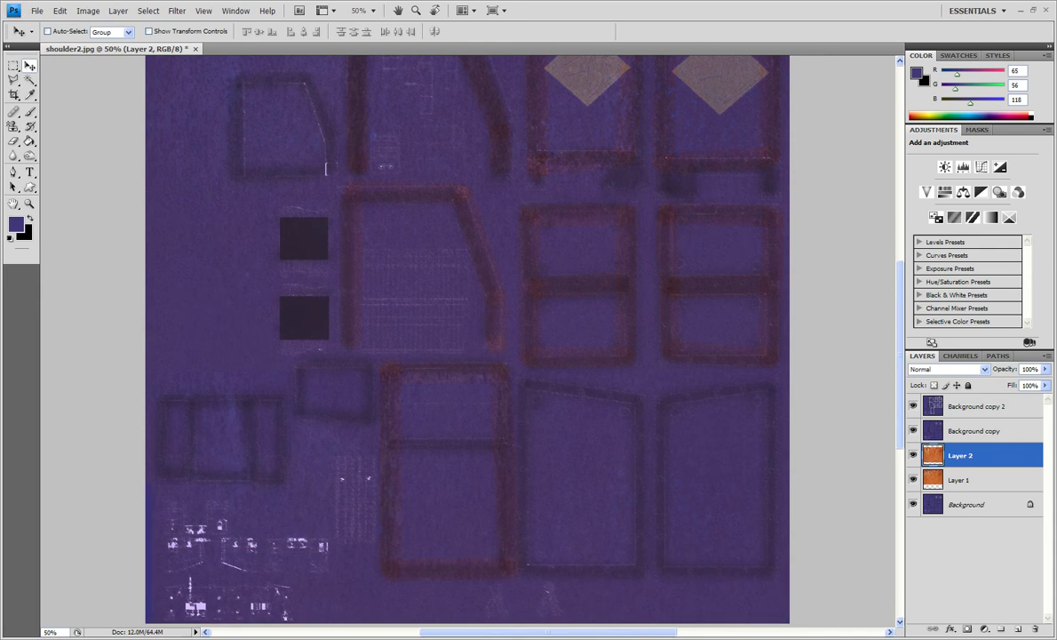
pyautogui.scroll(-1, 526, 409)
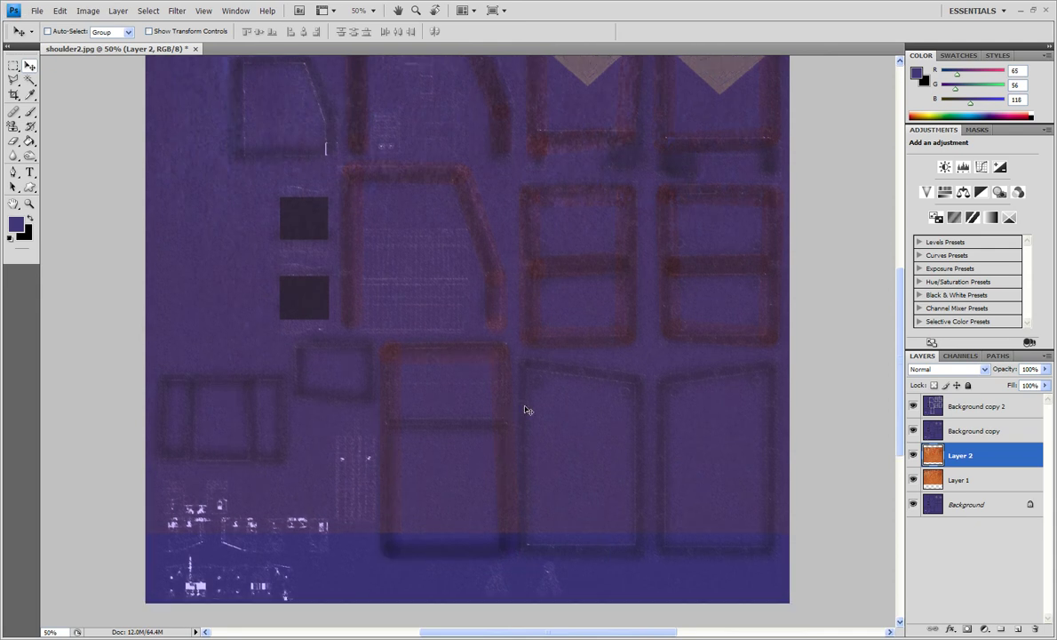
pyautogui.scroll(-3, 526, 409)
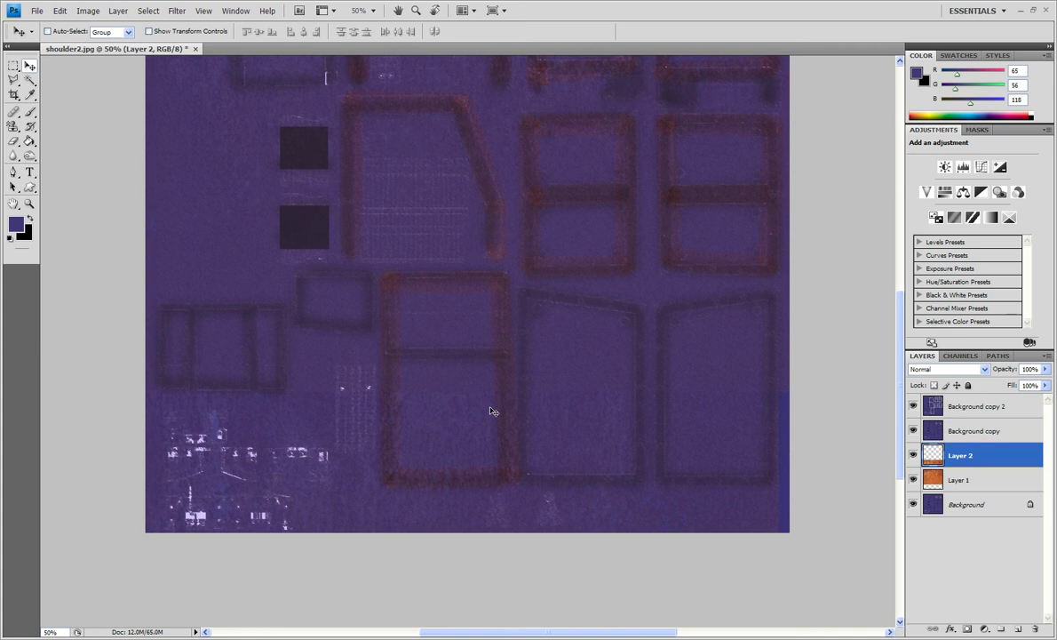
# - Erase along the borders of the two tall lower-right panels on the Background copy 2 layer at 21% opacity
pyautogui.click(971, 432)
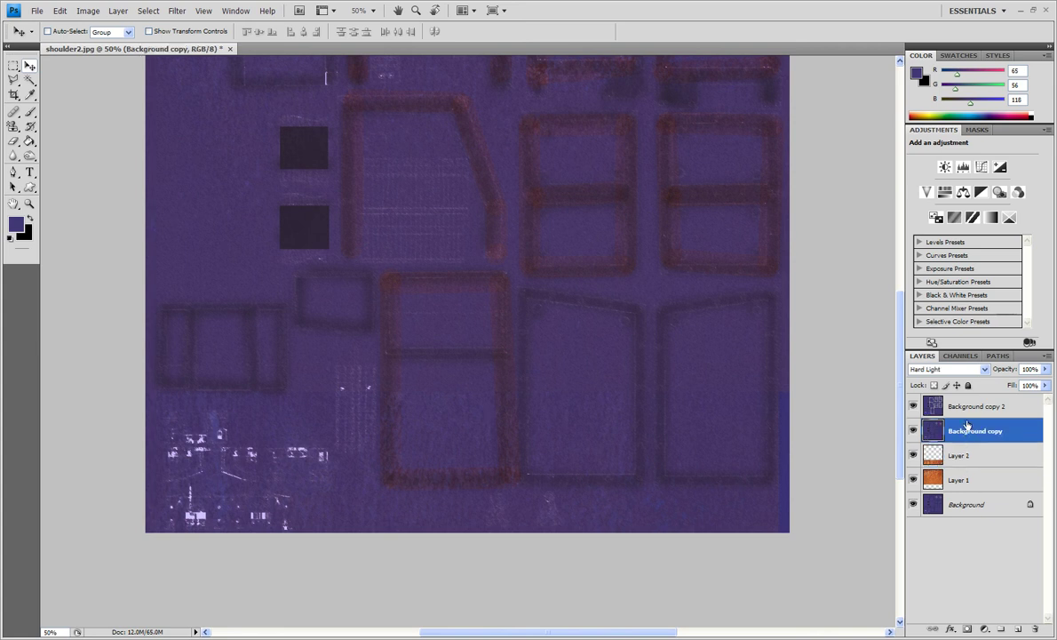
pyautogui.click(974, 406)
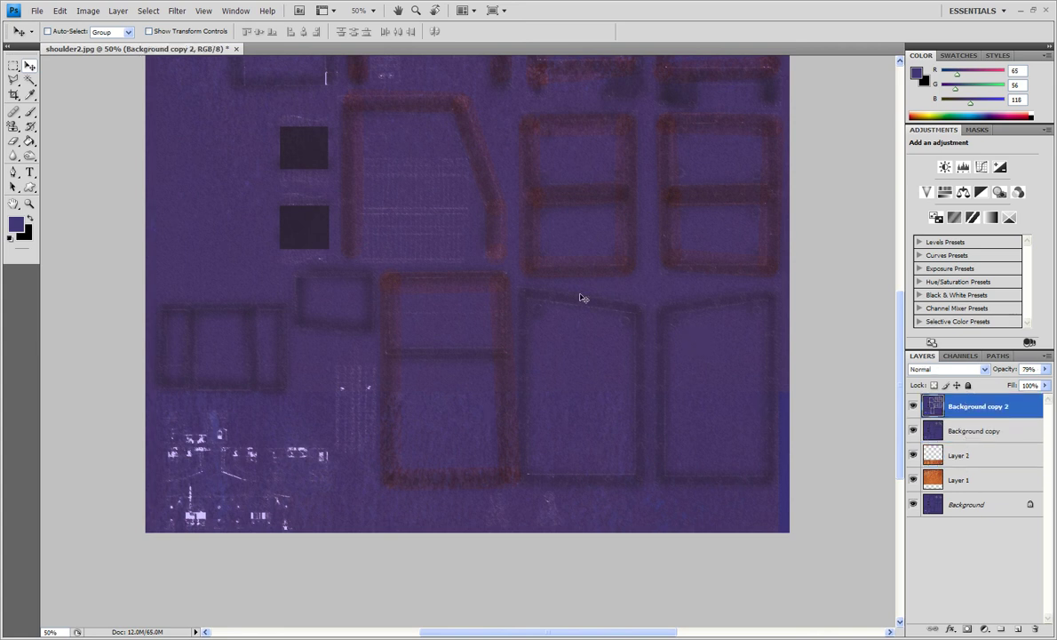
pyautogui.click(13, 140)
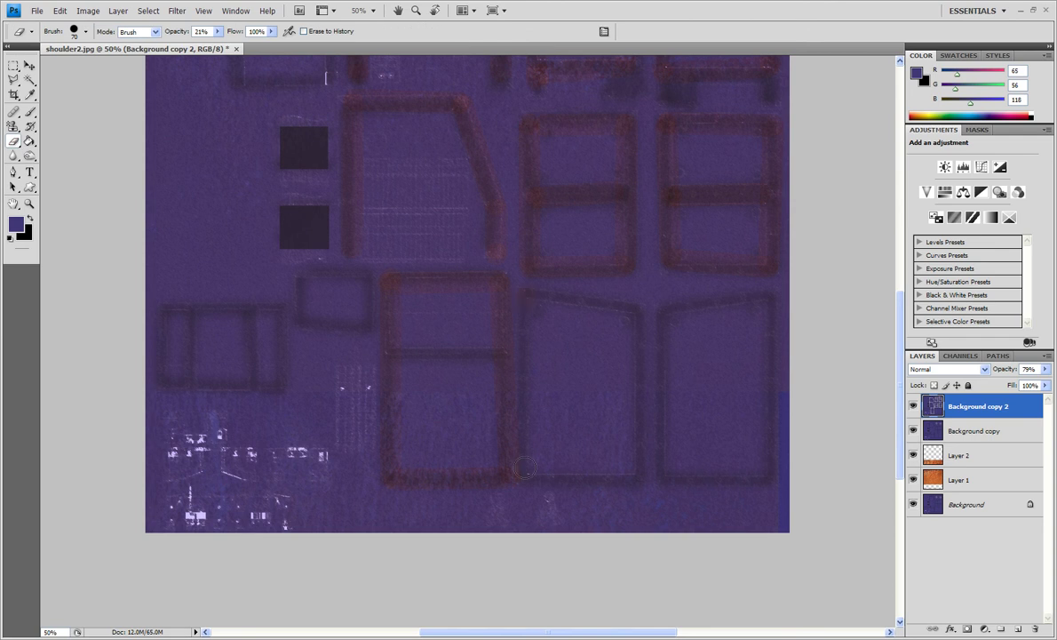
pyautogui.keyDown('shift'); pyautogui.click(658, 472); pyautogui.keyUp('shift')
pyautogui.keyDown('shift'); pyautogui.click(766, 486); pyautogui.keyUp('shift')
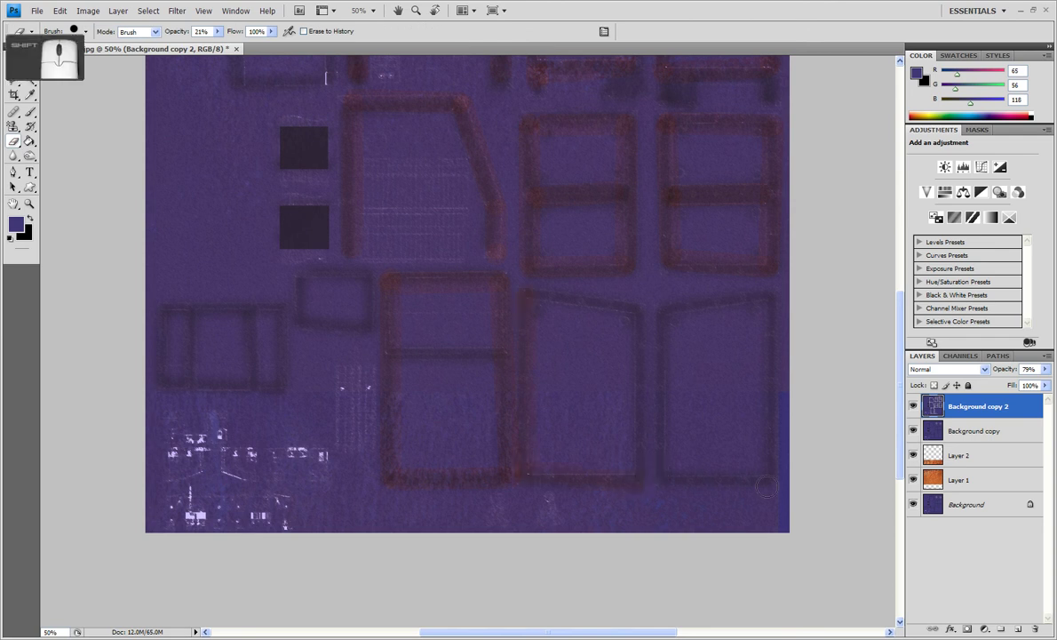
pyautogui.click(653, 328)
pyautogui.click(613, 295)
pyautogui.keyDown('shift'); pyautogui.click(775, 482); pyautogui.keyUp('shift')
pyautogui.keyDown('shift'); pyautogui.click(671, 316); pyautogui.keyUp('shift')
# - Erase along the borders of the small panel and the three-part panel at the layout's lower left
pyautogui.scroll(4, 470, 306)
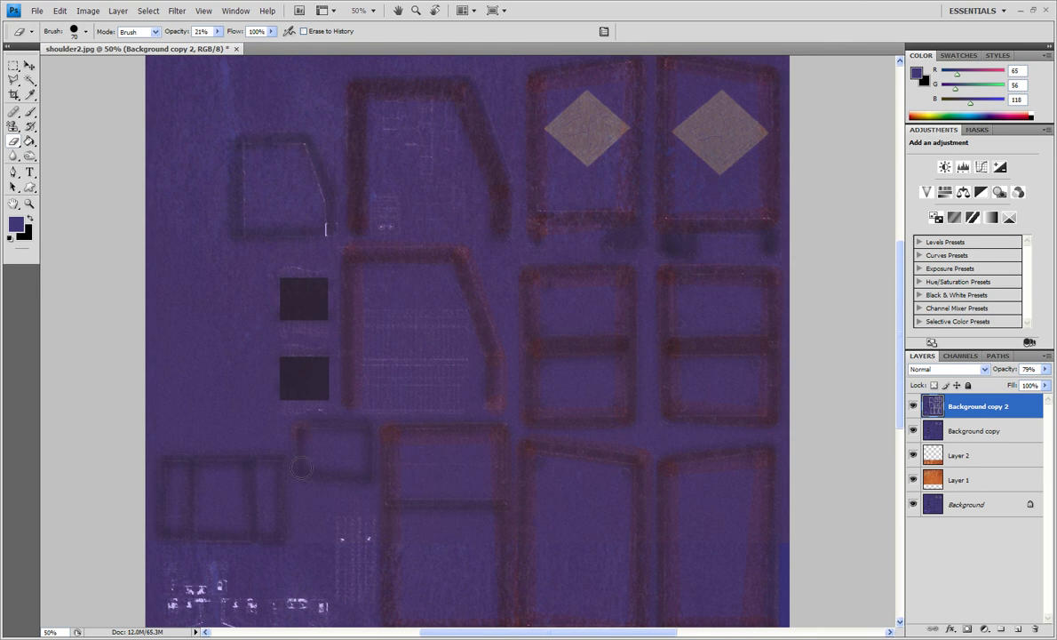
pyautogui.keyDown('shift'); pyautogui.click(307, 449); pyautogui.keyUp('shift')
pyautogui.keyDown('shift'); pyautogui.click(311, 433); pyautogui.keyUp('shift')
pyautogui.keyDown('shift'); pyautogui.click(163, 520); pyautogui.keyUp('shift')
pyautogui.scroll(-2, 273, 537)
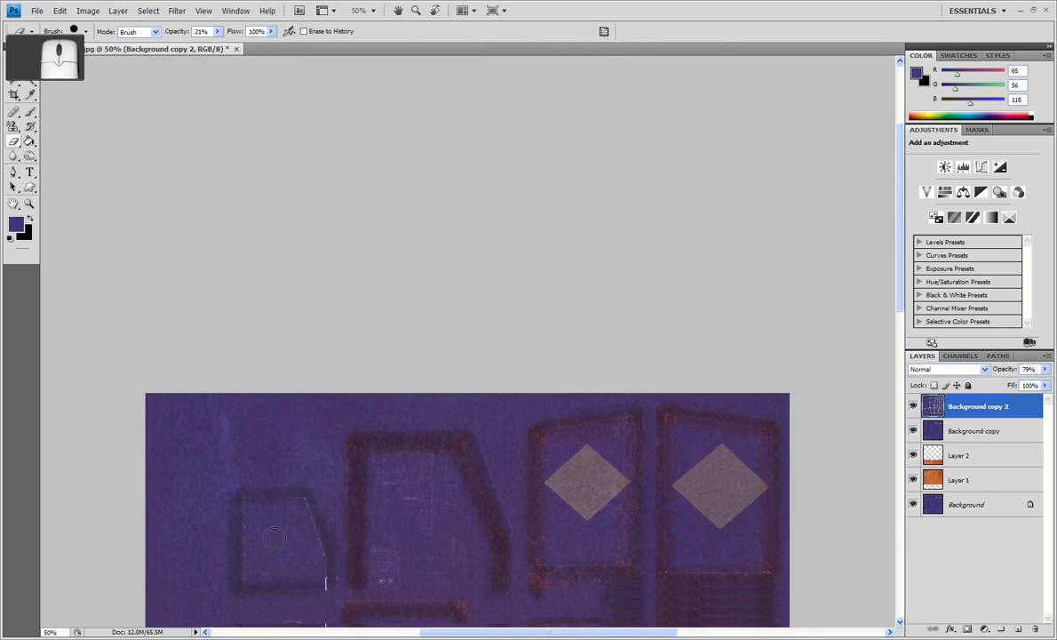
pyautogui.scroll(-2, 274, 537)
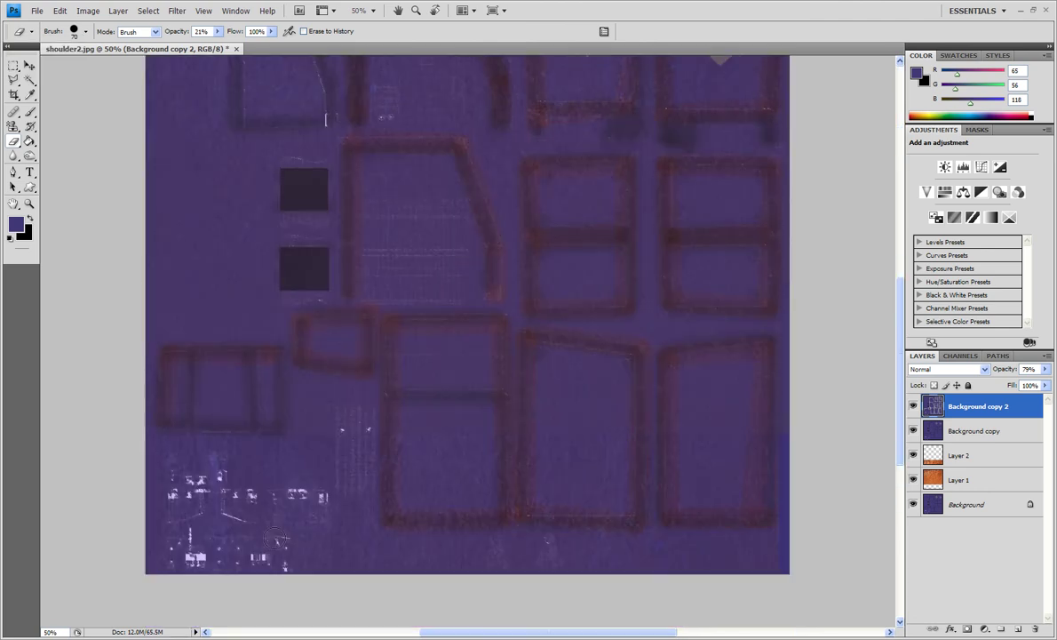
pyautogui.click(347, 357)
pyautogui.click(246, 422)
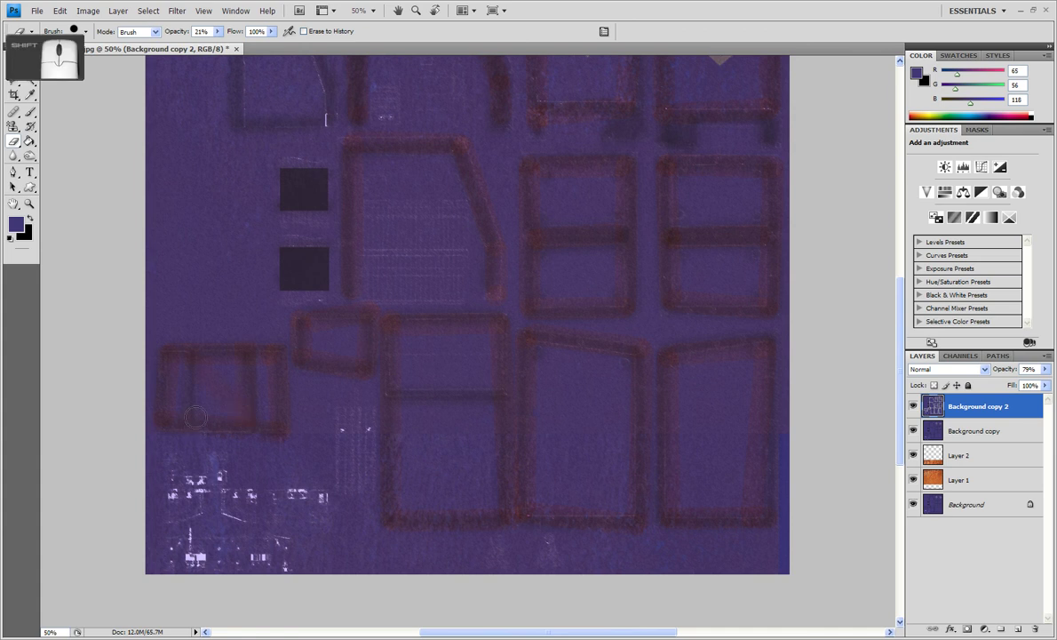
# - Erase along the borders of the small upper-left panel and the strips beneath the two diamond panels at 21% opacity
pyautogui.scroll(3, 383, 365)
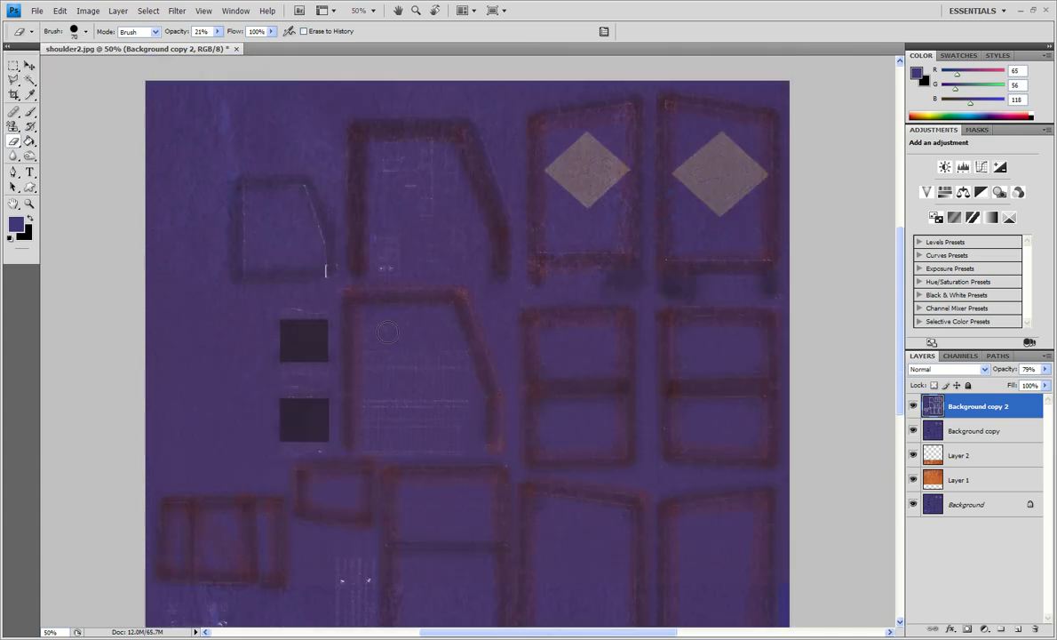
pyautogui.scroll(2, 387, 332)
pyautogui.keyDown('shift'); pyautogui.click(337, 373); pyautogui.keyUp('shift')
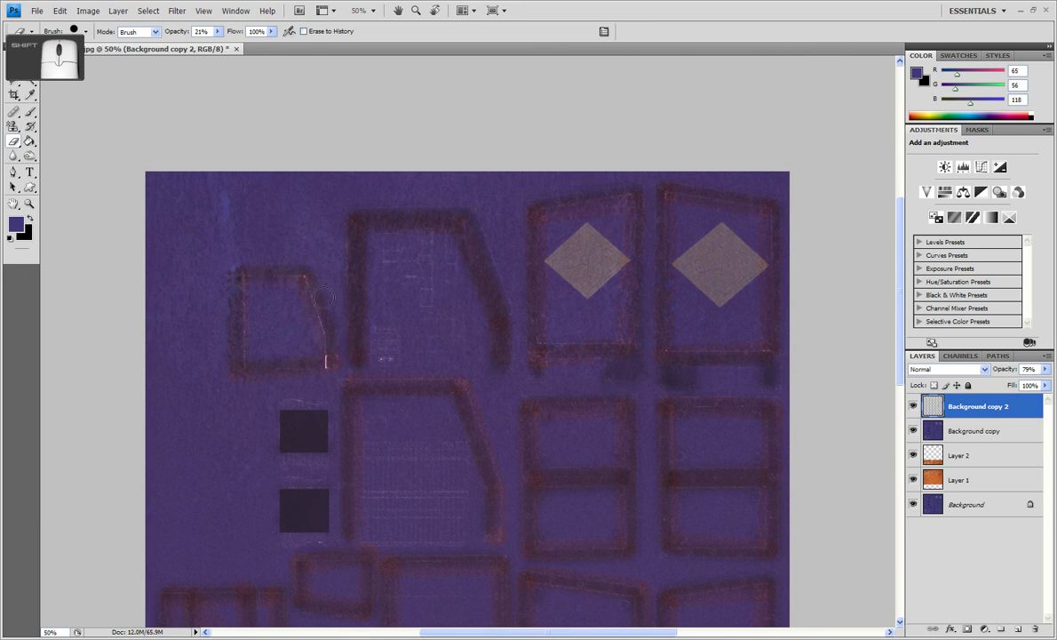
pyautogui.keyDown('shift'); pyautogui.click(580, 332); pyautogui.keyUp('shift')
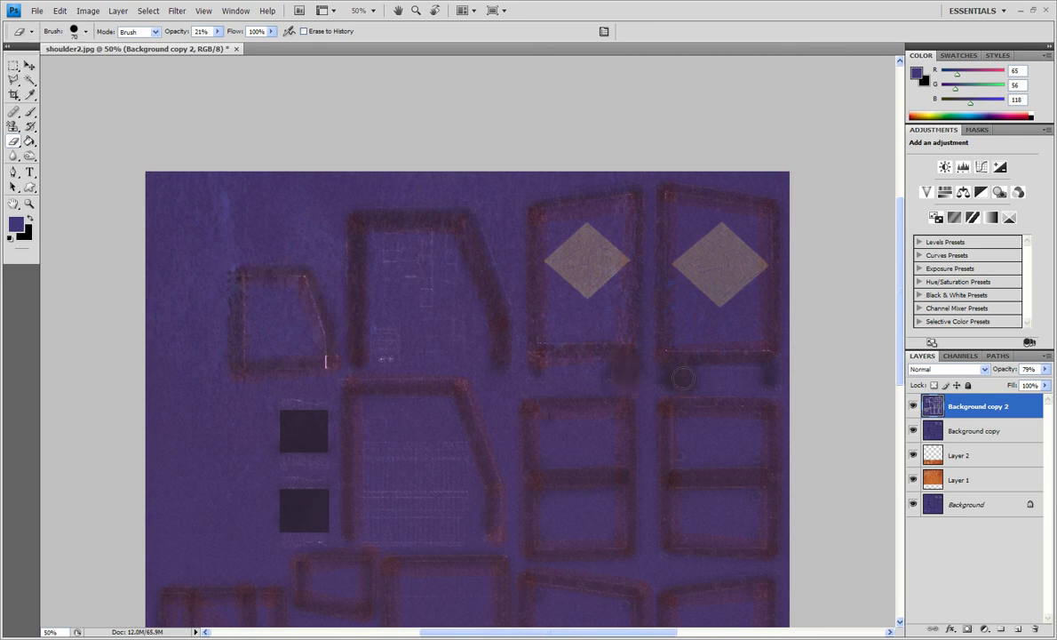
pyautogui.keyDown('shift'); pyautogui.click(774, 366); pyautogui.keyUp('shift')
# - Erase faint rust patches into the interiors of the central and lower panels on the Background copy 2 layer
pyautogui.scroll(-5, 611, 600)
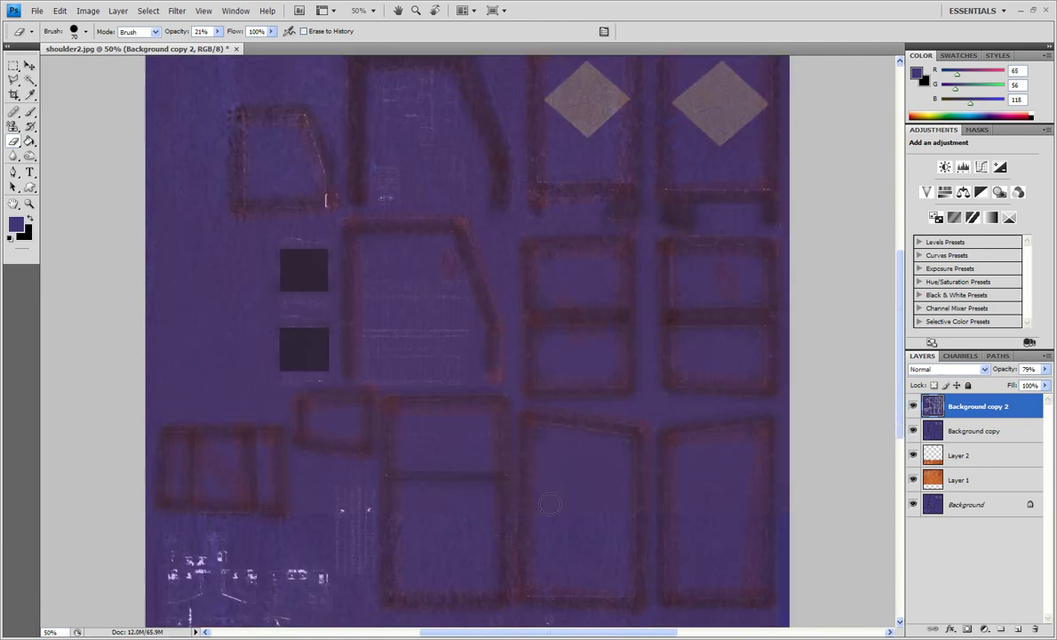
pyautogui.scroll(-2, 549, 503)
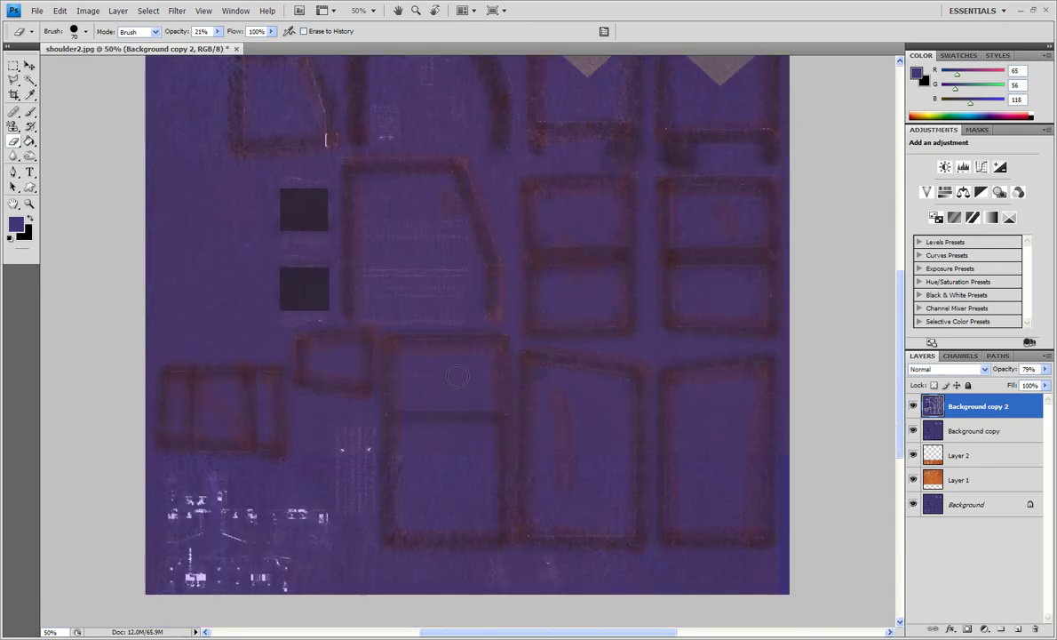
pyautogui.scroll(-3, 242, 430)
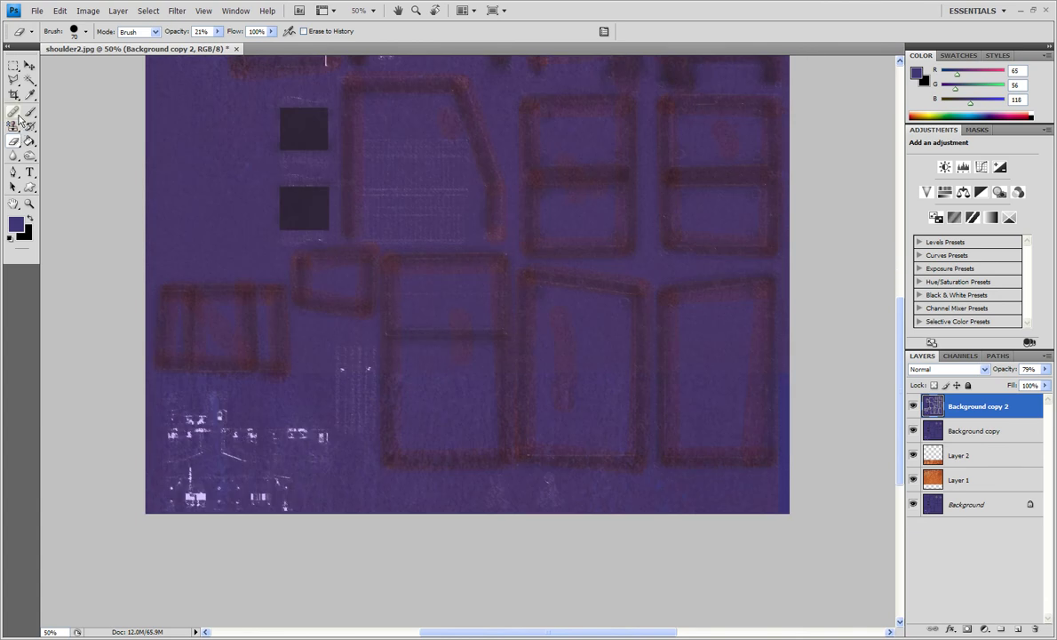
# - Select the rectangular area of white marks at the canvas's lower-left corner and fill it with the purple foreground colour
pyautogui.click(13, 66)
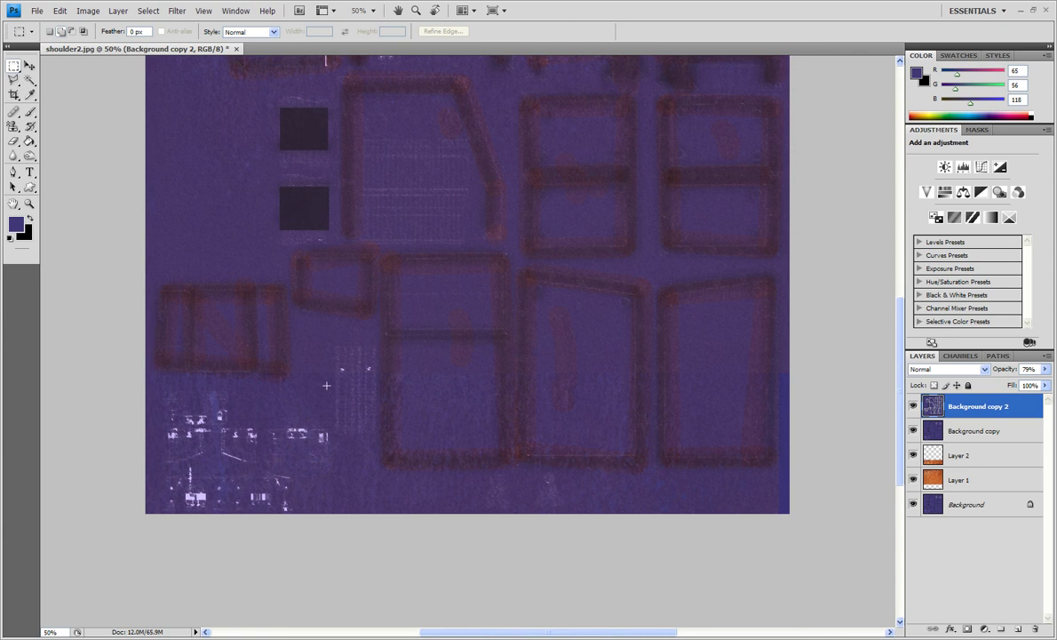
pyautogui.moveTo(169, 480); pyautogui.dragTo(113, 512)
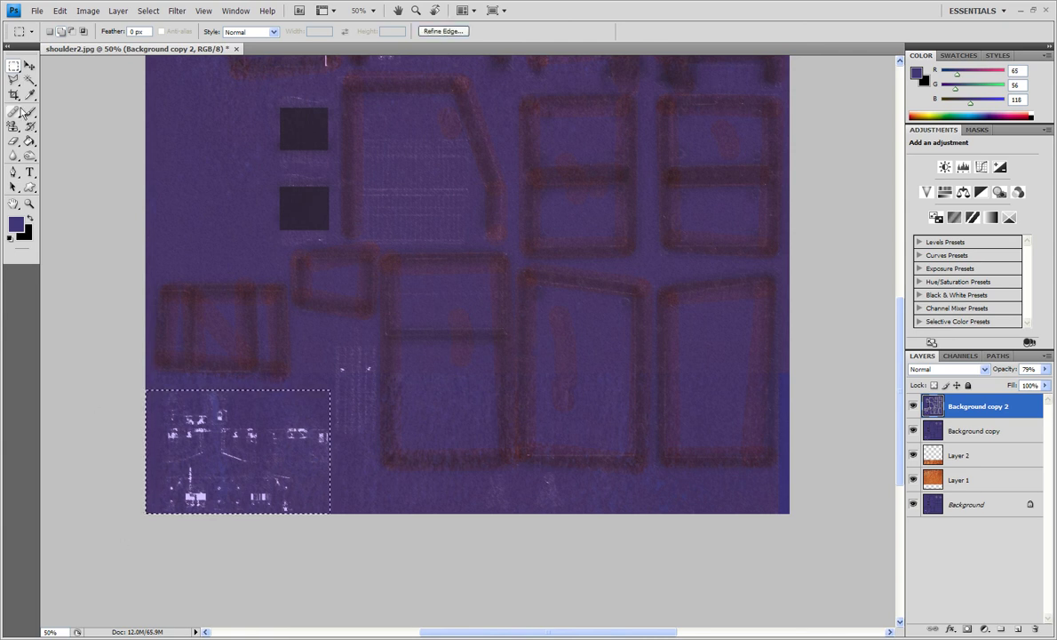
pyautogui.click(29, 141)
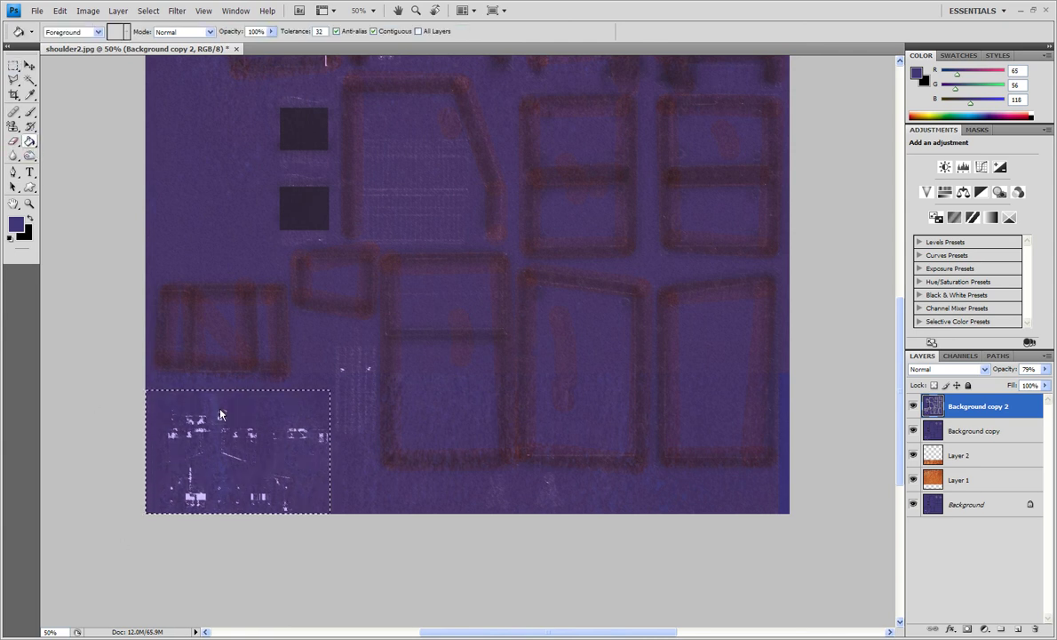
pyautogui.click(219, 409)
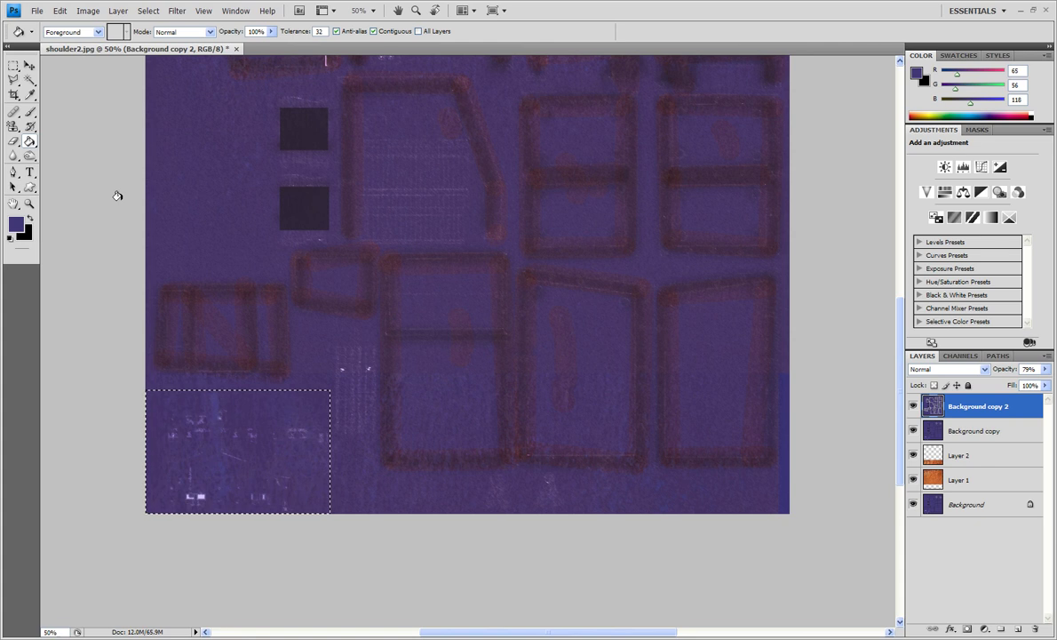
# - Paint over the remaining white marks in the selected corner with a 1200 px purple brush at 100% opacity
pyautogui.click(30, 112)
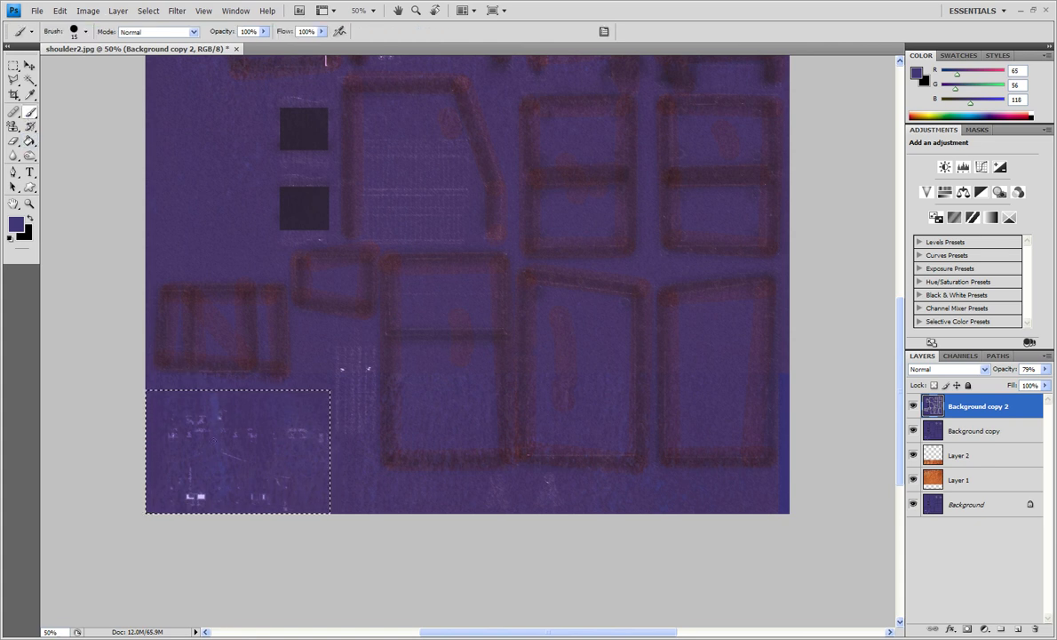
pyautogui.press(']')
pyautogui.press(']')
pyautogui.press(']')
pyautogui.press(']')
pyautogui.press(']')
pyautogui.press(']')
pyautogui.press(']')
pyautogui.press(']')
pyautogui.press(']')
pyautogui.press(']')
pyautogui.press(']')
pyautogui.press(']')
pyautogui.press(']')
pyautogui.press(']')
pyautogui.press(']')
pyautogui.press(']')
pyautogui.press(']')
pyautogui.press(']')
pyautogui.press(']')
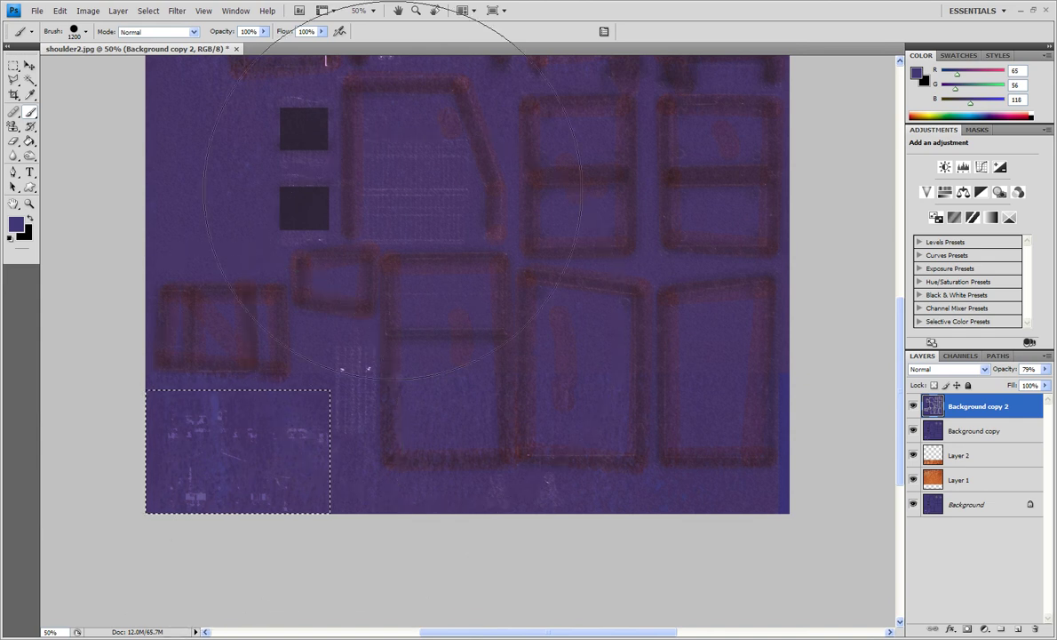
# - Flatten the image into a single background layer without a selection, and save shoulder2.jpg
pyautogui.rightClick(948, 405)
pyautogui.click(976, 637)
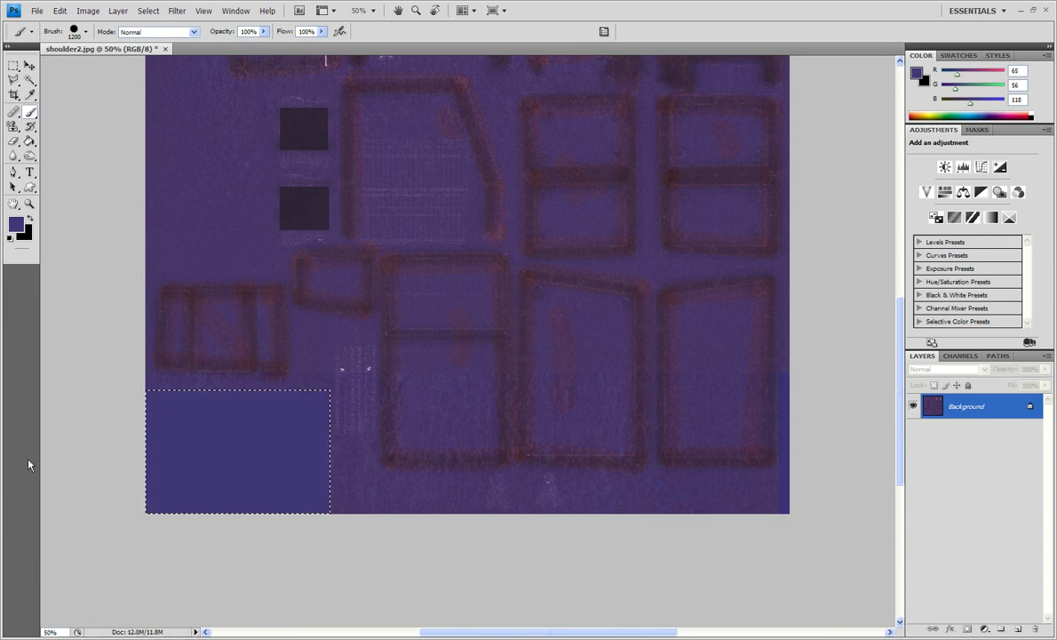
pyautogui.hotkey('ctrl', 'd')
pyautogui.scroll(6, 143, 366)
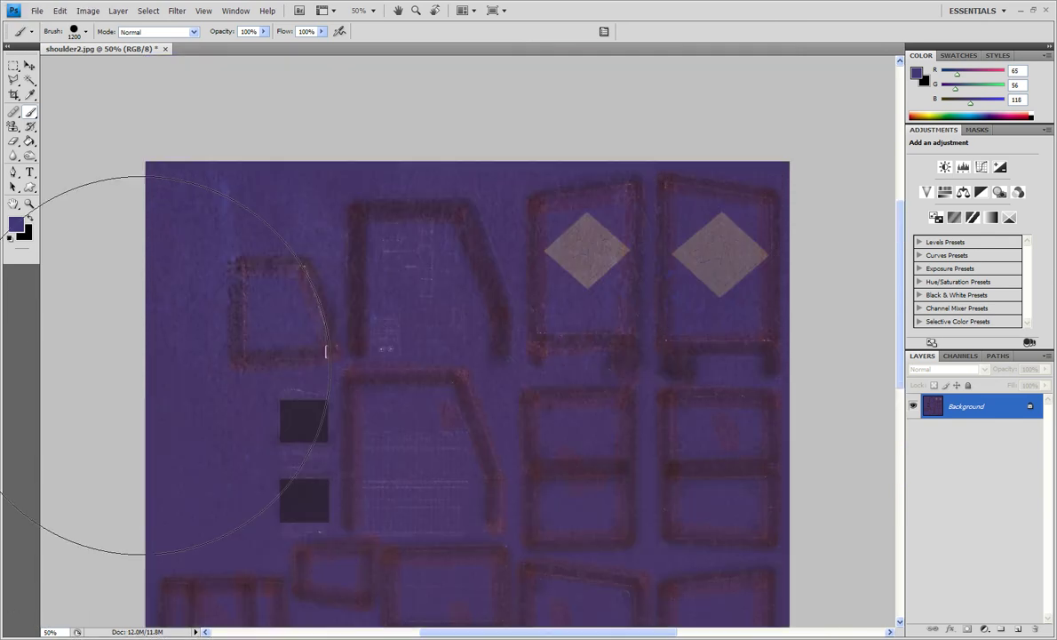
pyautogui.click(36, 11)
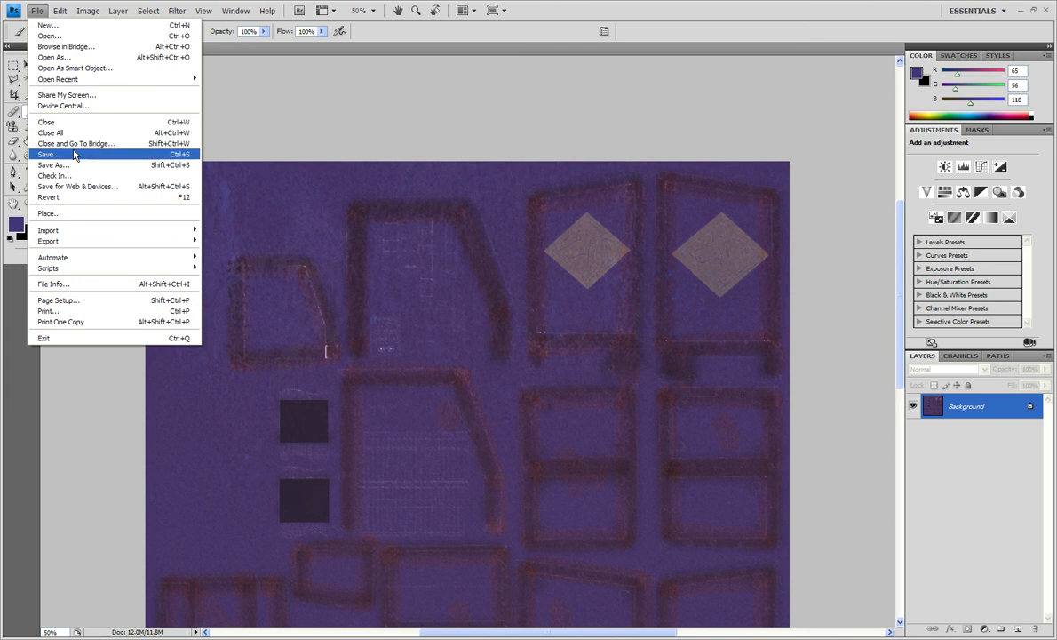
pyautogui.click(72, 154)
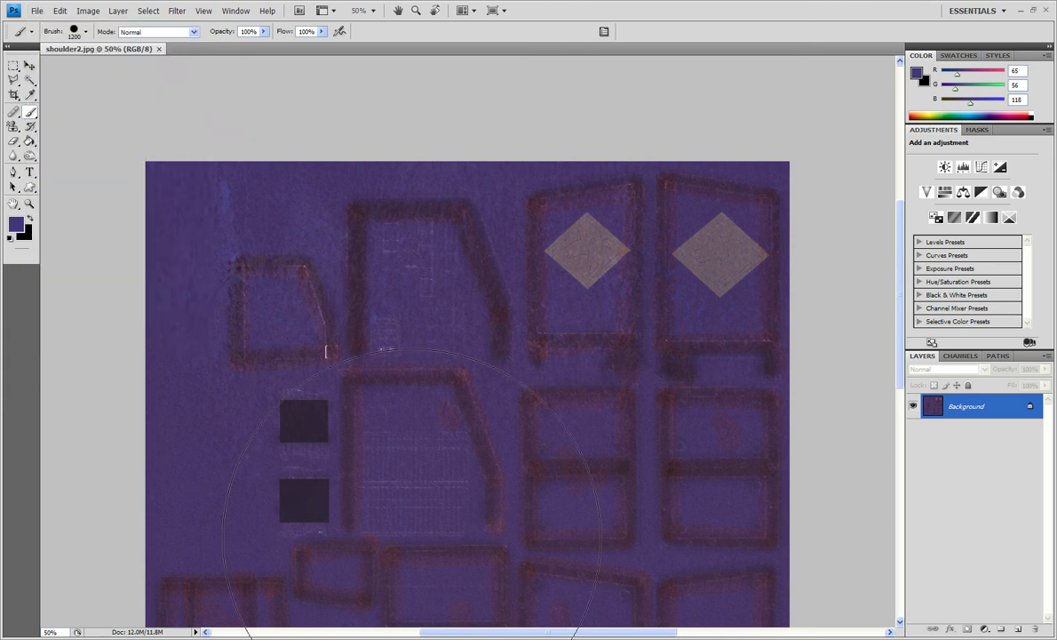
# - Switch to 3ds Max and render the perspective view of the shoulder model with the updated texture
pyautogui.hotkey('alt', 'Tab')
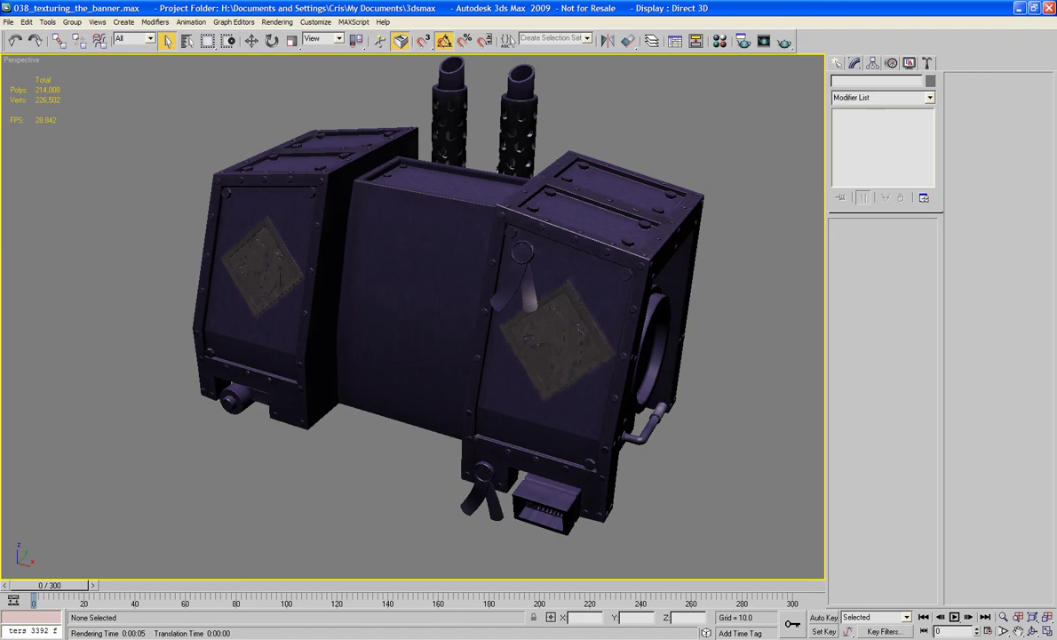
pyautogui.moveTo(347, 490)
pyautogui.mouseDown()
pyautogui.moveTo(359, 470)
pyautogui.moveTo(366, 483)
pyautogui.moveTo(347, 487)
pyautogui.mouseUp()
pyautogui.hotkey('shift', 'q')
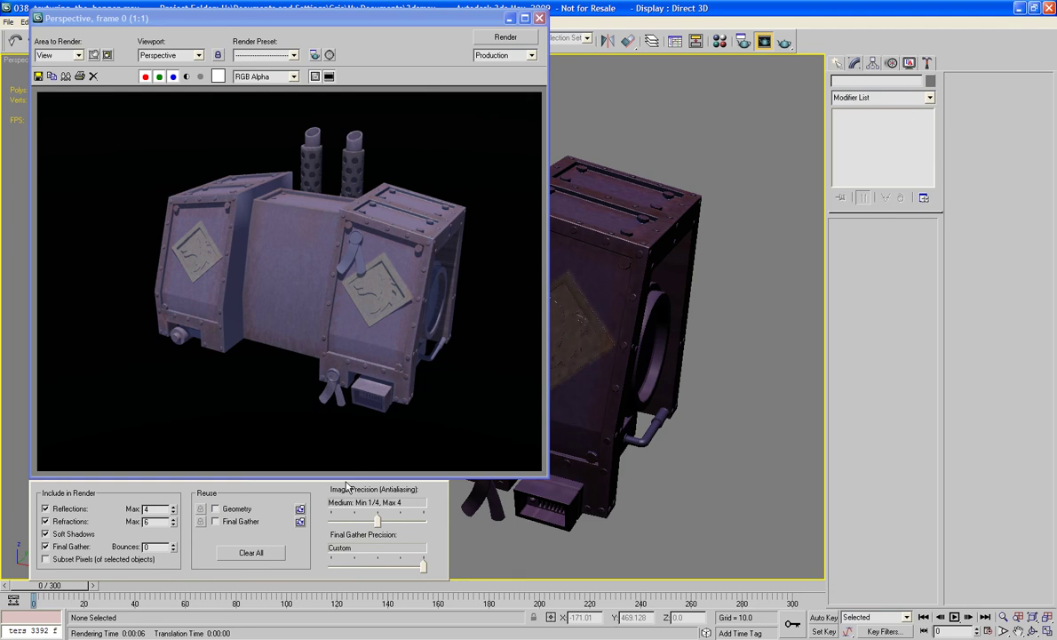
pyautogui.click(509, 18)
# - Open the Material Editor and expand the output settings of the Shoulder Material's diffuse bitmap
pyautogui.press('m')
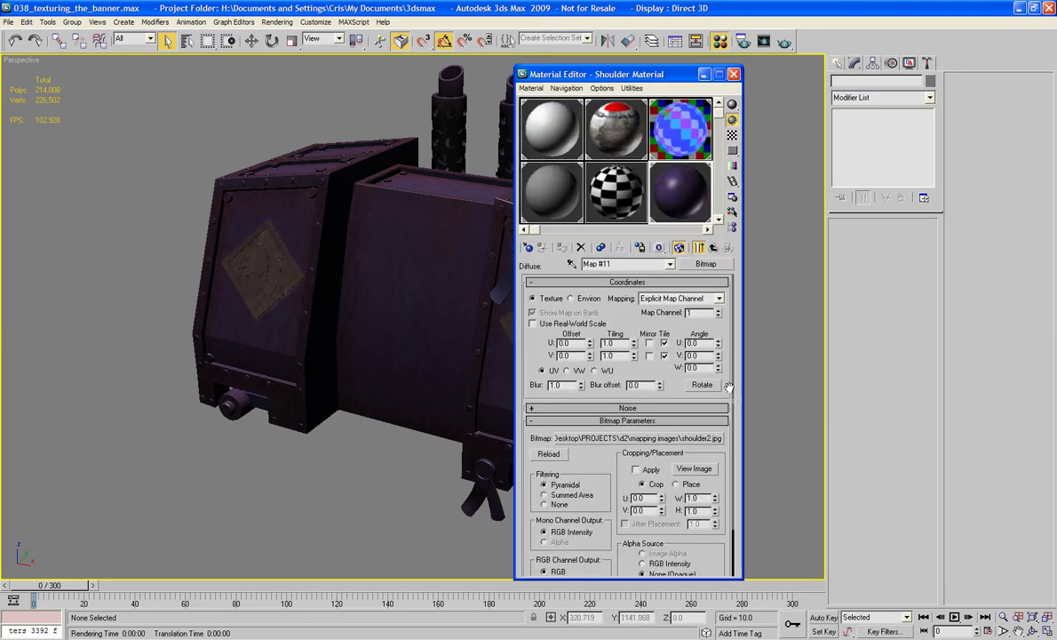
pyautogui.scroll(-2, 681, 365)
pyautogui.click(546, 569)
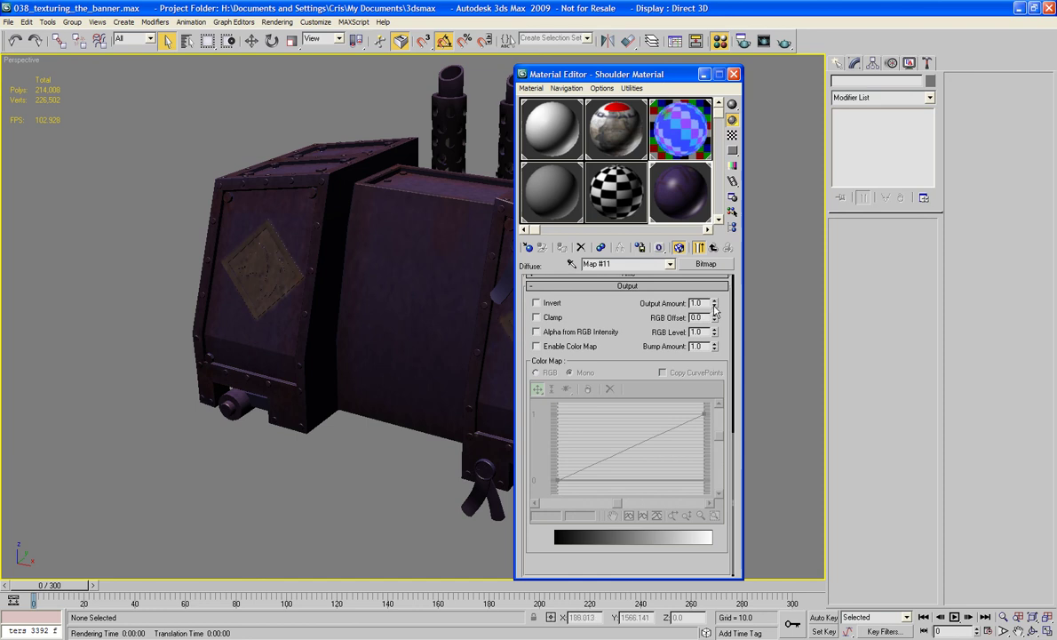
# - Lower the diffuse map's output amount to 0.43 and test-render the shoulder
pyautogui.moveTo(713, 303); pyautogui.dragTo(725, 339)
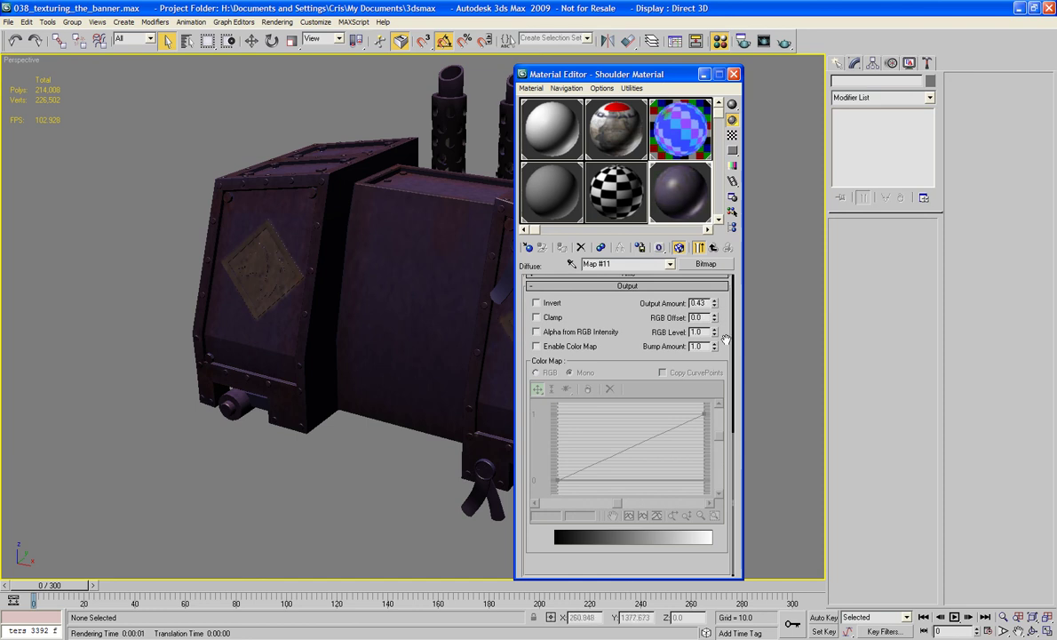
pyautogui.hotkey('shift', 'q')
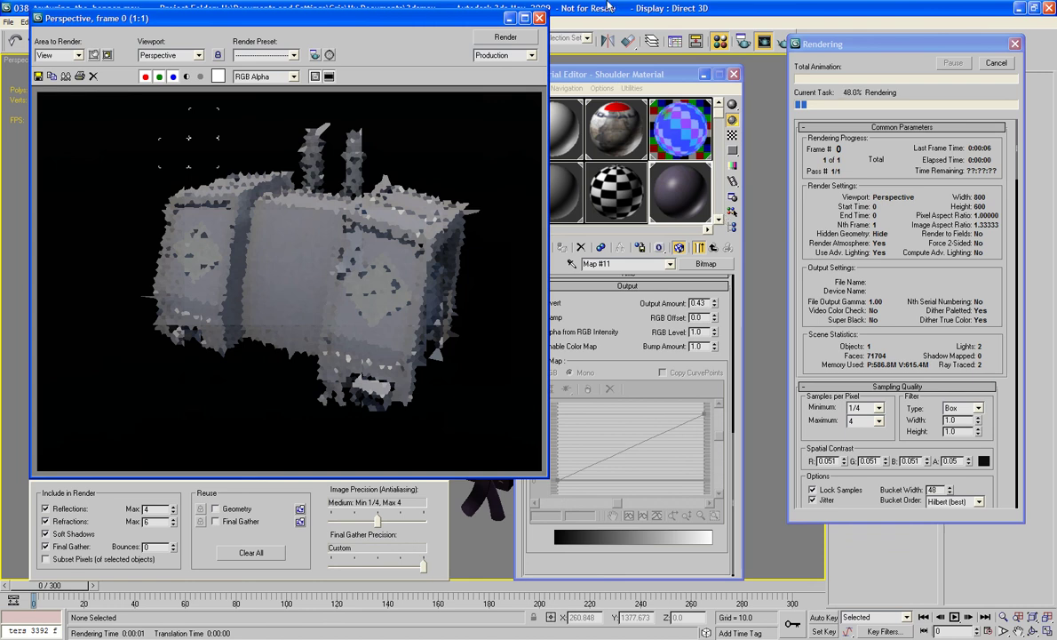
pyautogui.click(538, 18)
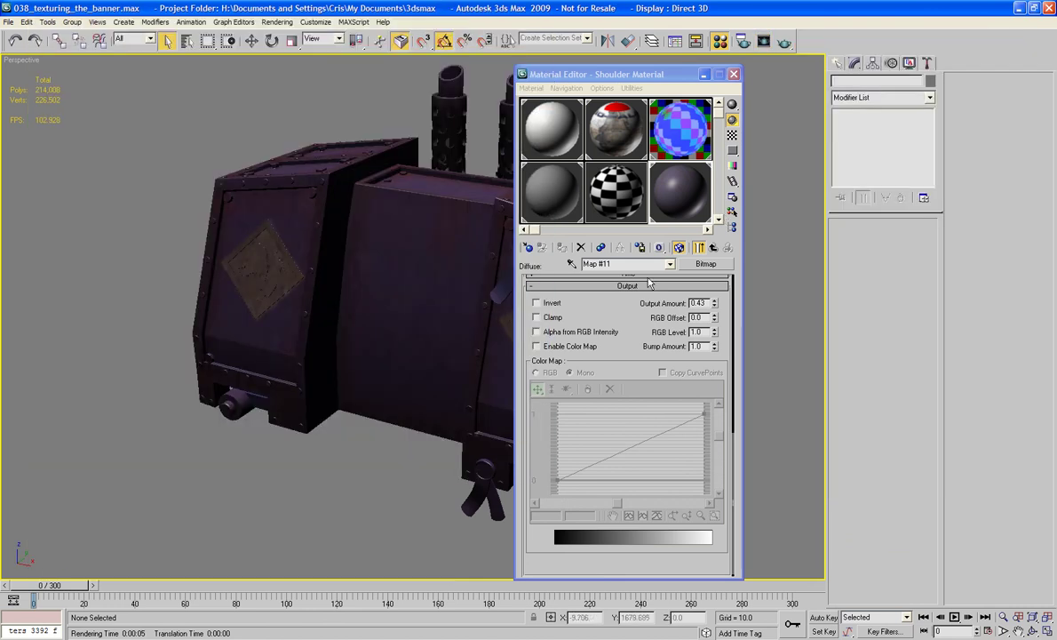
# - Raise the diffuse map's output amount to 2.53 and test-render the shoulder
pyautogui.moveTo(713, 303); pyautogui.dragTo(719, 173)
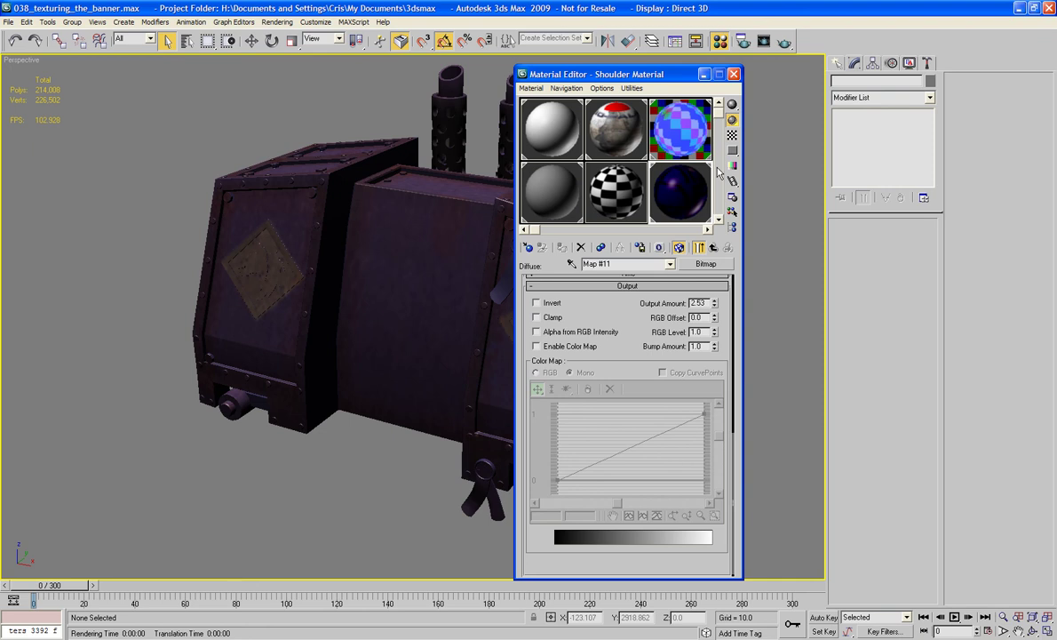
pyautogui.hotkey('shift', 'q')
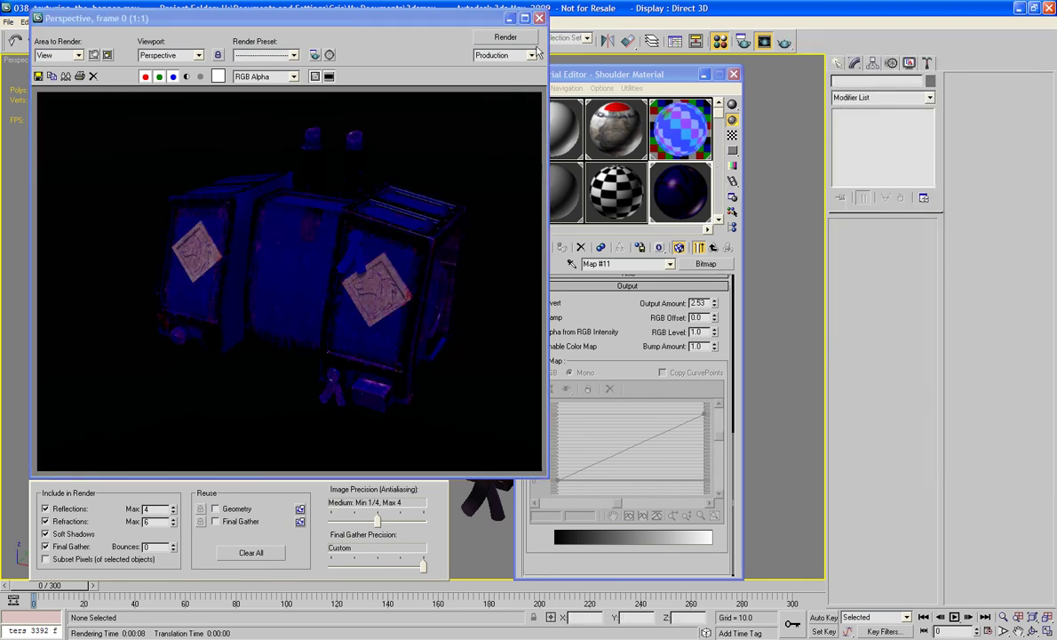
pyautogui.click(538, 18)
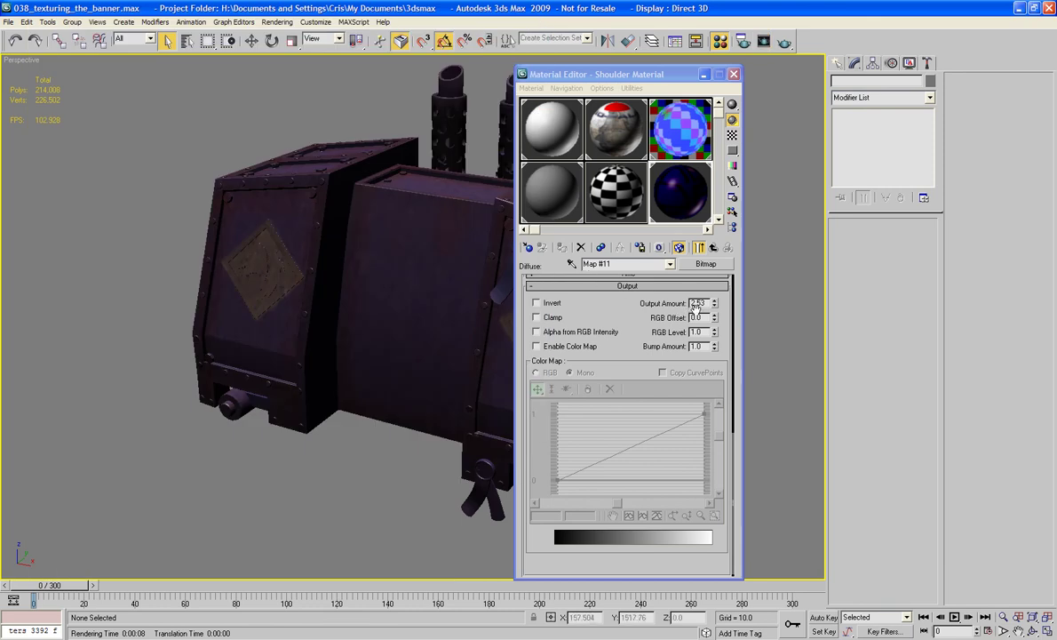
# - Set the diffuse map's output amount to 1 and return to the parent Shoulder Material
pyautogui.click(653, 294)
pyautogui.doubleClick(697, 303)
pyautogui.write('1')
pyautogui.press('Return')
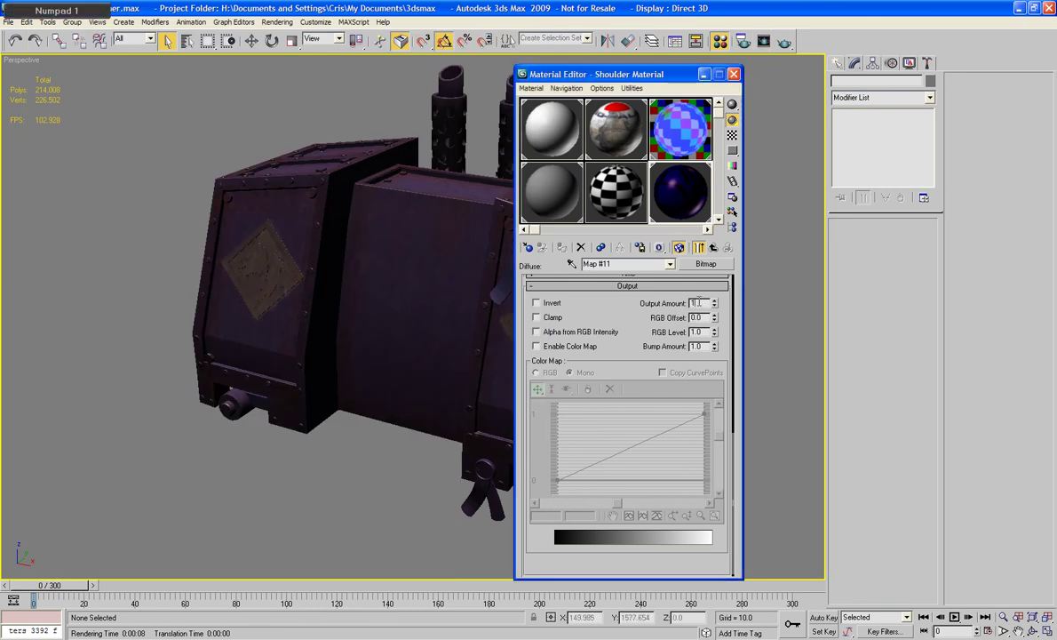
pyautogui.click(714, 248)
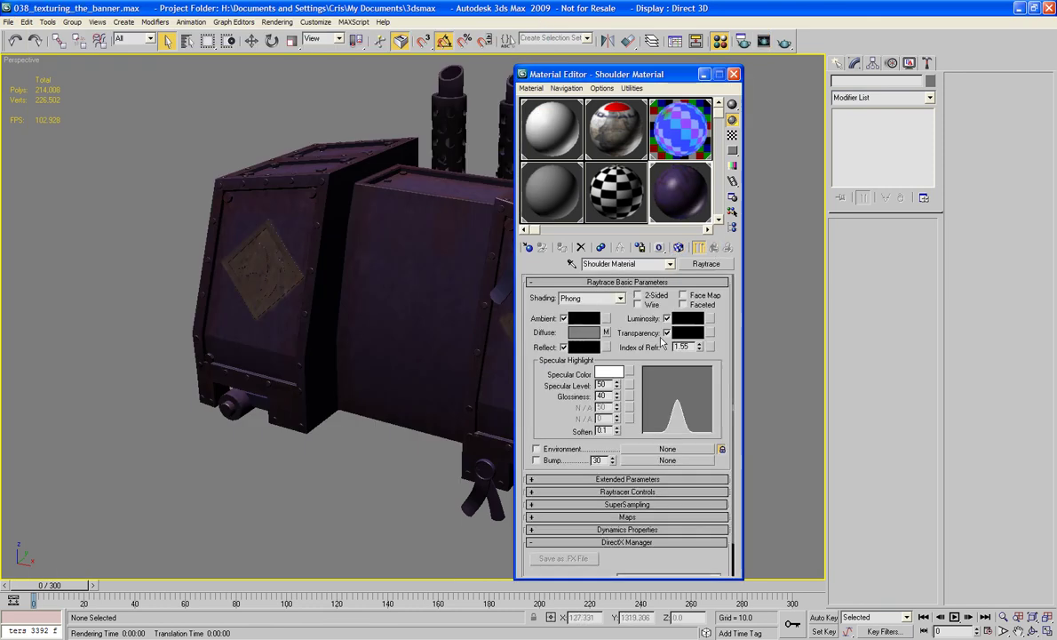